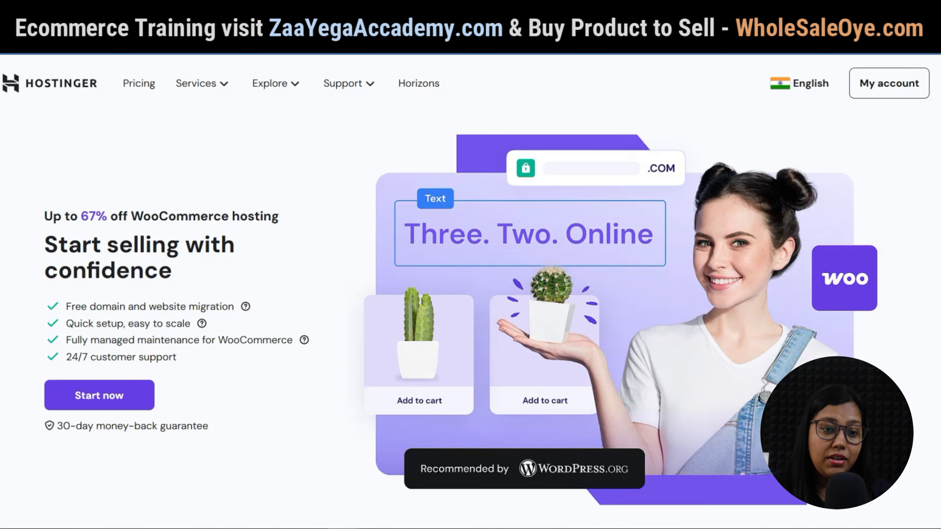
Scroll down the Hostinger pricing page to the Business web hosting plan card.
{"action": "scroll", "coordinate": [471, 297], "scroll_direction": "down", "scroll_amount": 15}
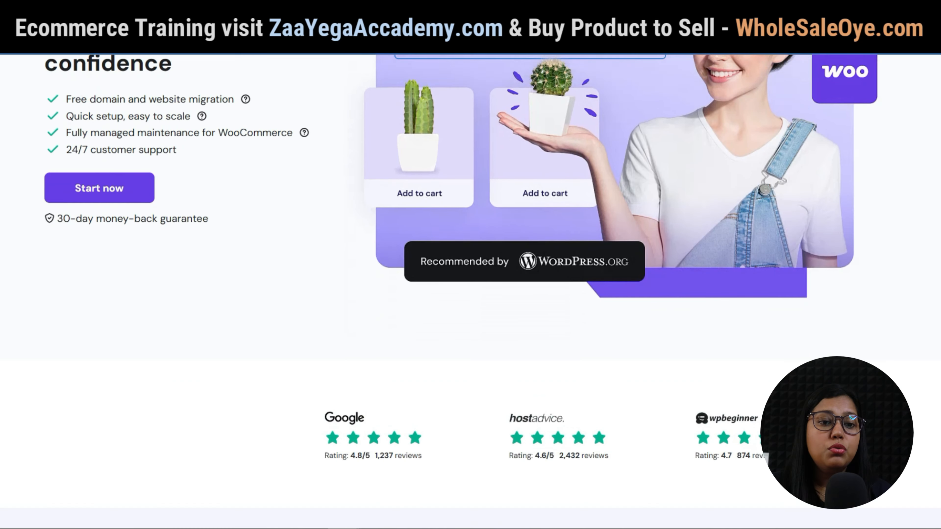
{"action": "scroll", "coordinate": [470, 296], "scroll_direction": "down", "scroll_amount": 3}
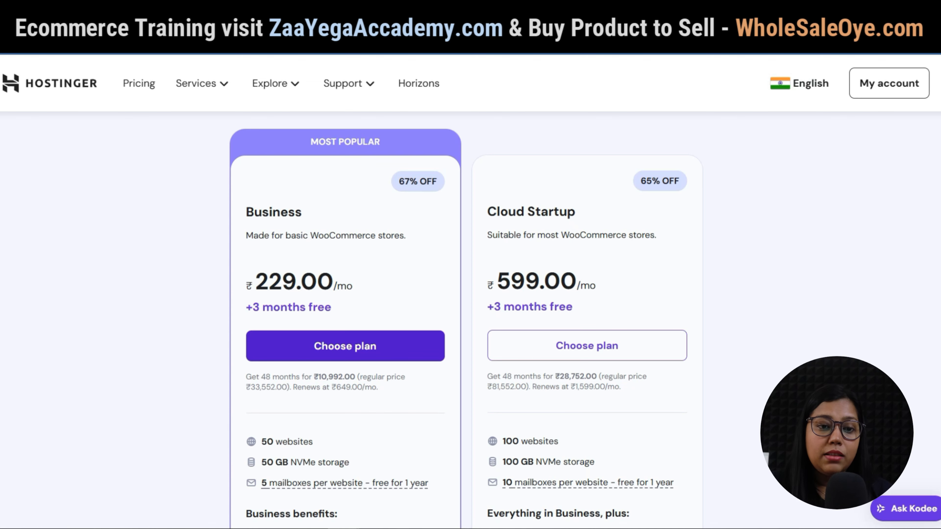
{"action": "scroll", "coordinate": [471, 318], "scroll_direction": "down", "scroll_amount": 6}
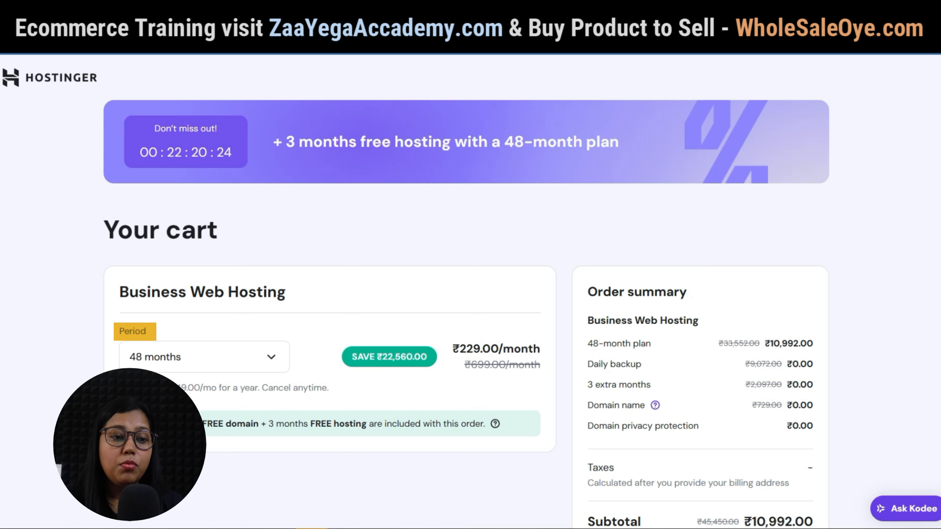
Check the billing period options in the cart and keep 48 months selected.
{"action": "scroll", "coordinate": [471, 296], "scroll_direction": "down", "scroll_amount": 3}
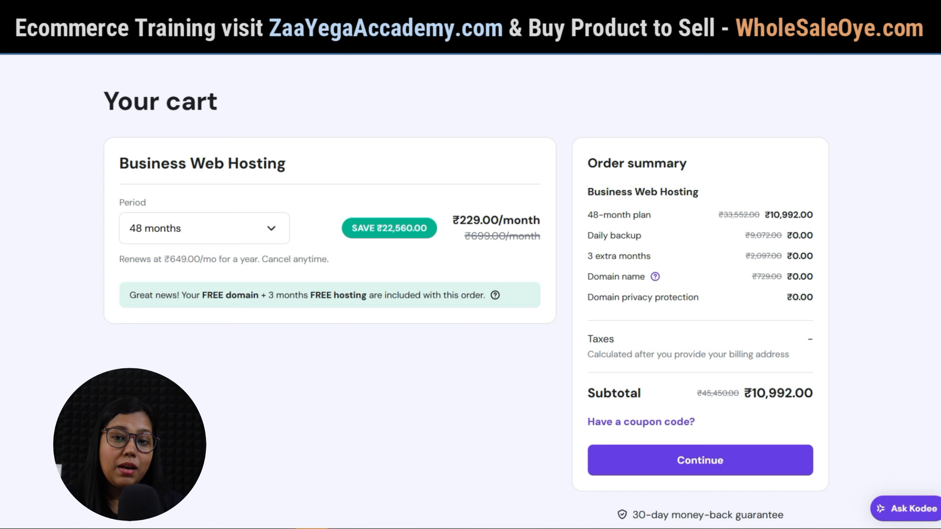
{"action": "left_click", "coordinate": [205, 228]}
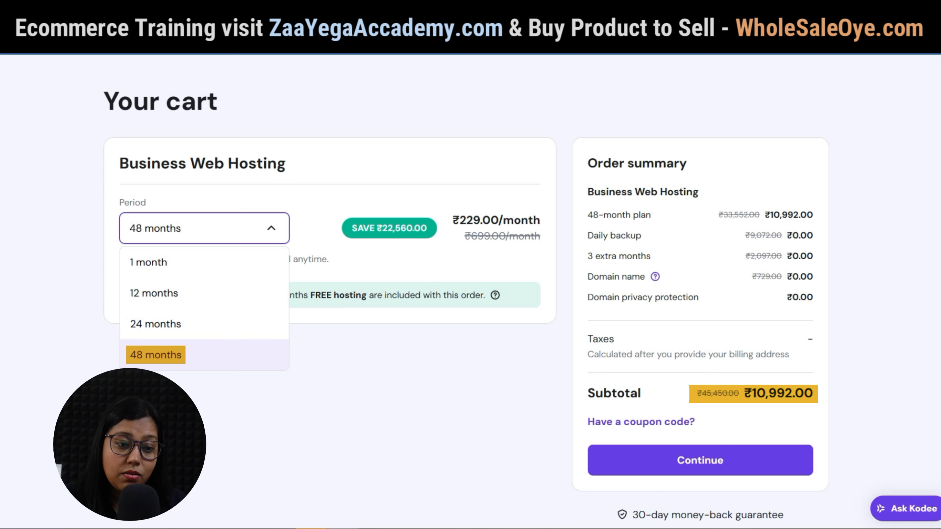
{"action": "left_click", "coordinate": [204, 354]}
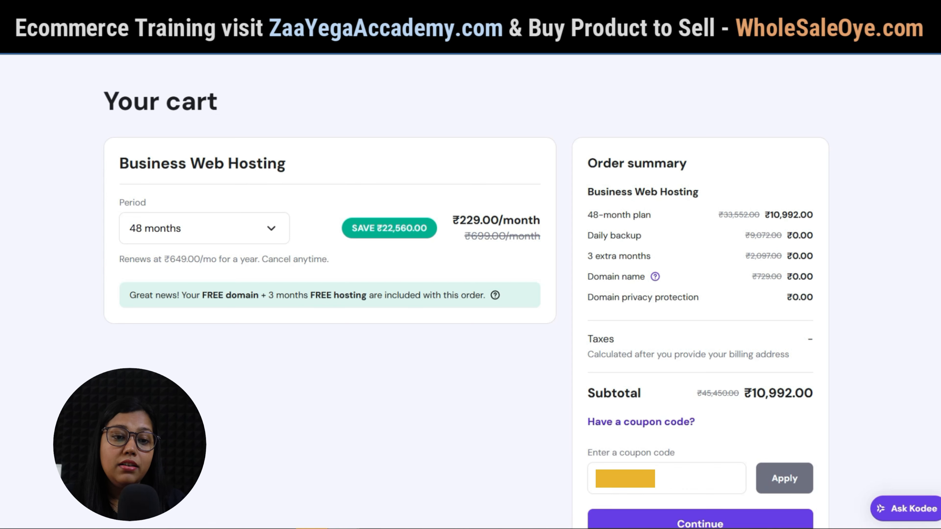
Paste and apply the ZAAYEGA10 10% coupon, then open the billing period options.
{"action": "left_click", "coordinate": [666, 479]}
{"action": "type", "text": "ZAAYEGA10"}
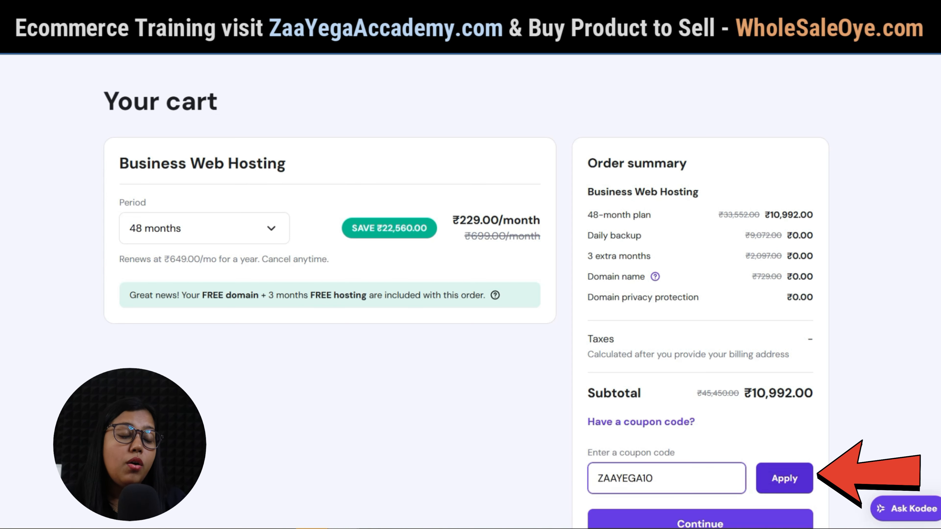
{"action": "left_click", "coordinate": [784, 478]}
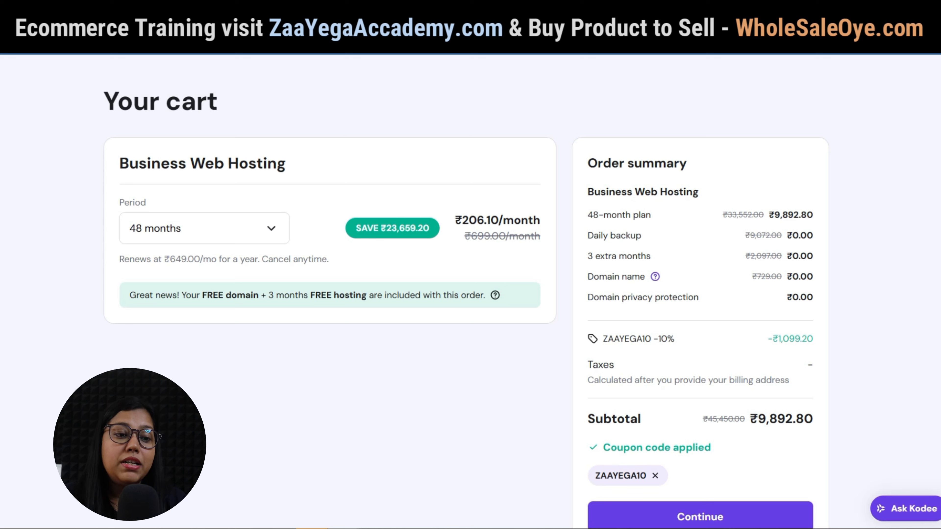
{"action": "left_click", "coordinate": [204, 228]}
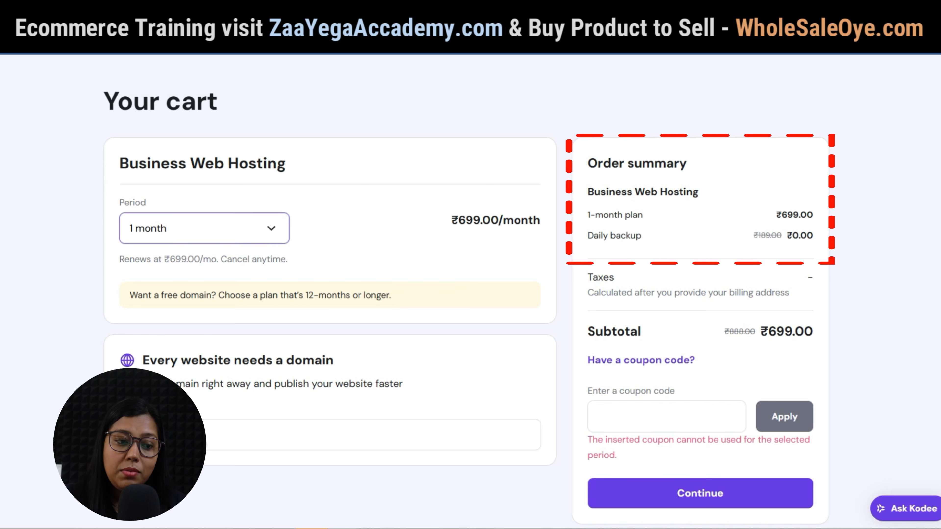
Switch the Business hosting order to 24 months and proceed to checkout.
{"action": "left_click", "coordinate": [204, 228]}
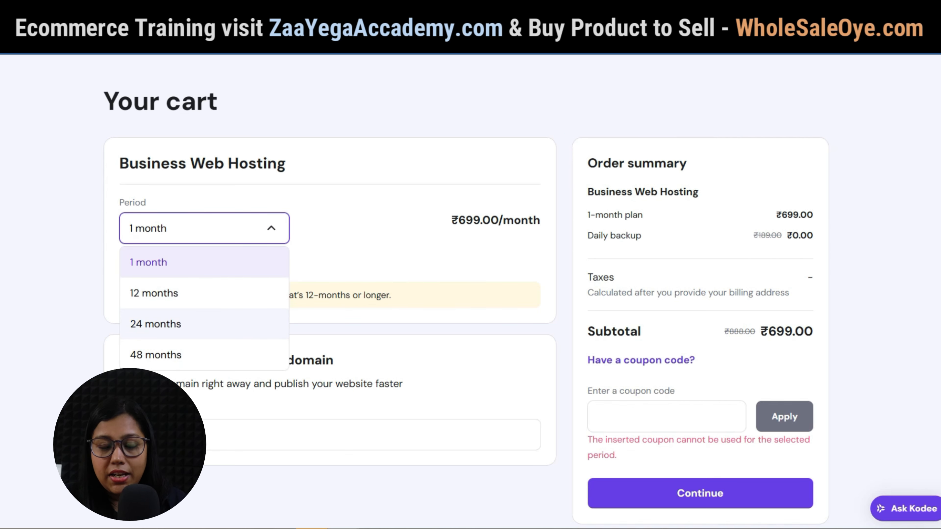
{"action": "left_click", "coordinate": [204, 324]}
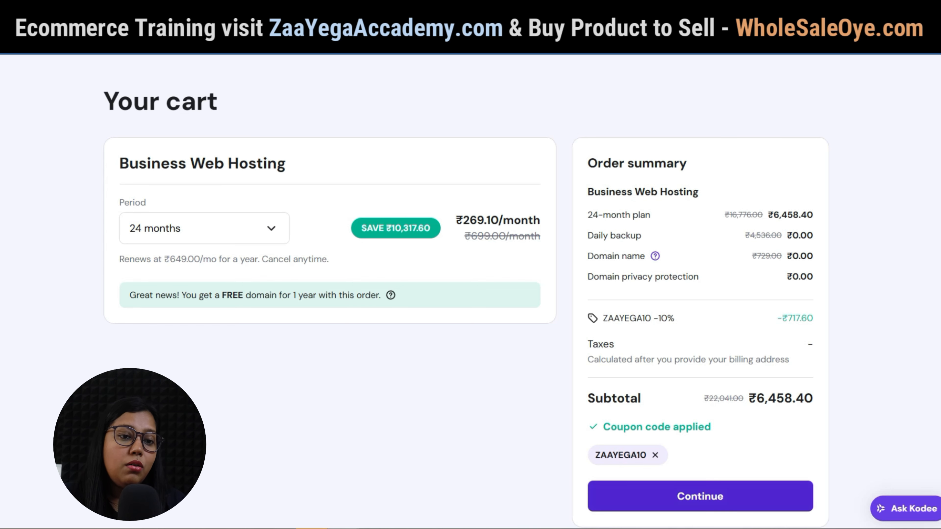
{"action": "left_click", "coordinate": [699, 496]}
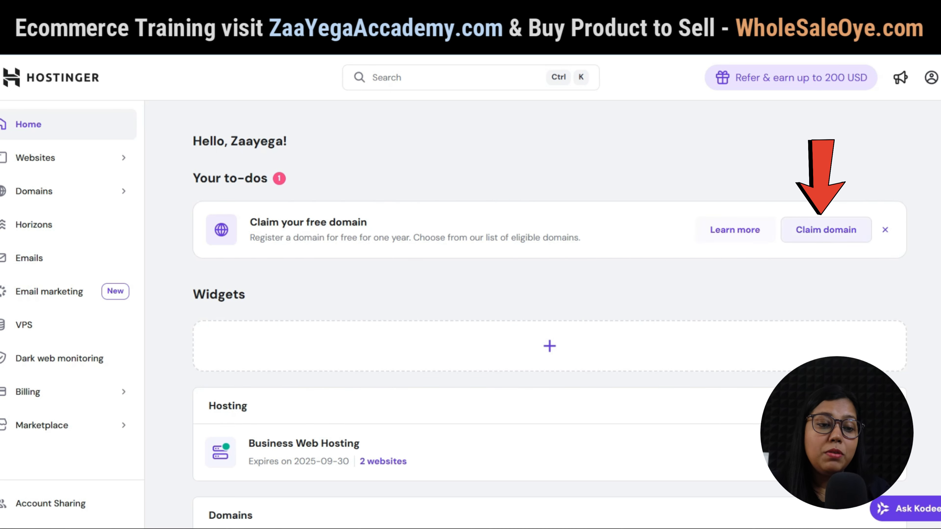
Claim the free domain myonlinebrandstore.in after checking its availability.
{"action": "left_click", "coordinate": [825, 229]}
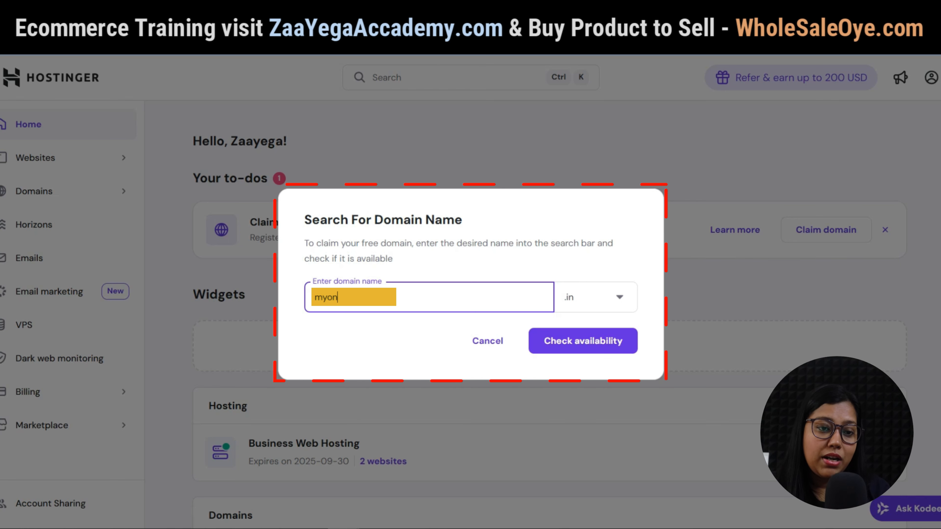
{"action": "type", "text": "nebrandstore"}
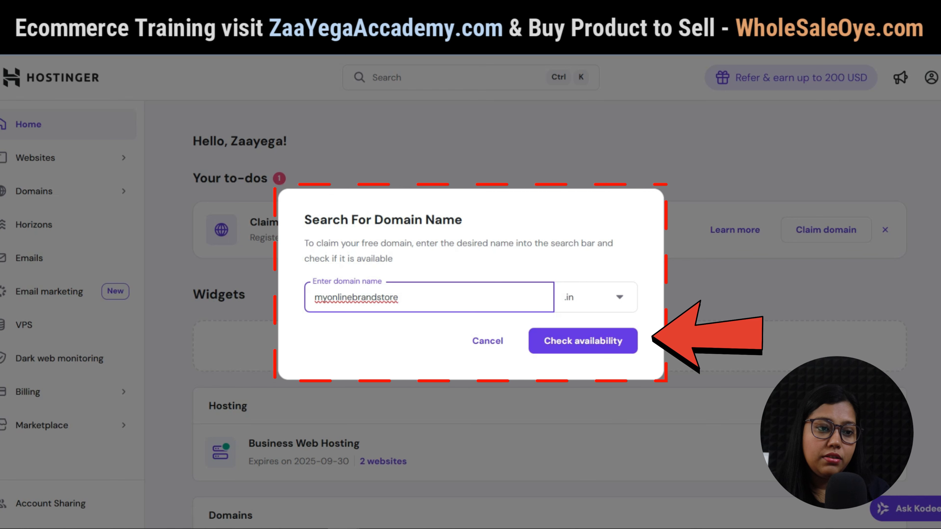
{"action": "left_click", "coordinate": [582, 340]}
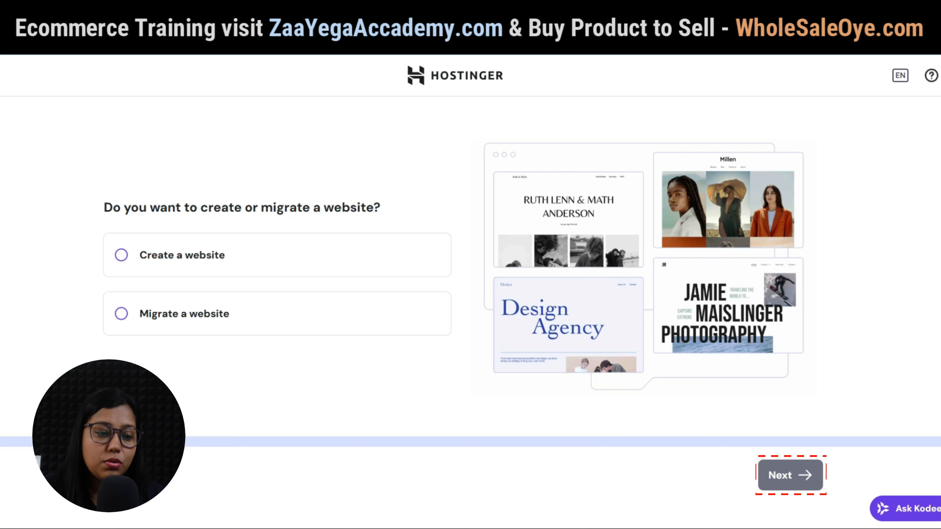
Choose to create a new website and build it with WordPress.
{"action": "left_click", "coordinate": [121, 255]}
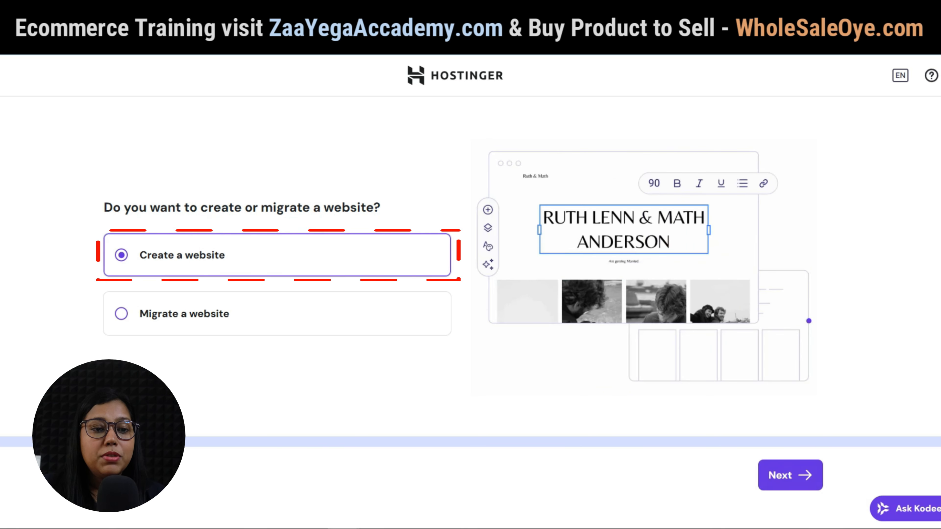
{"action": "left_click", "coordinate": [790, 475]}
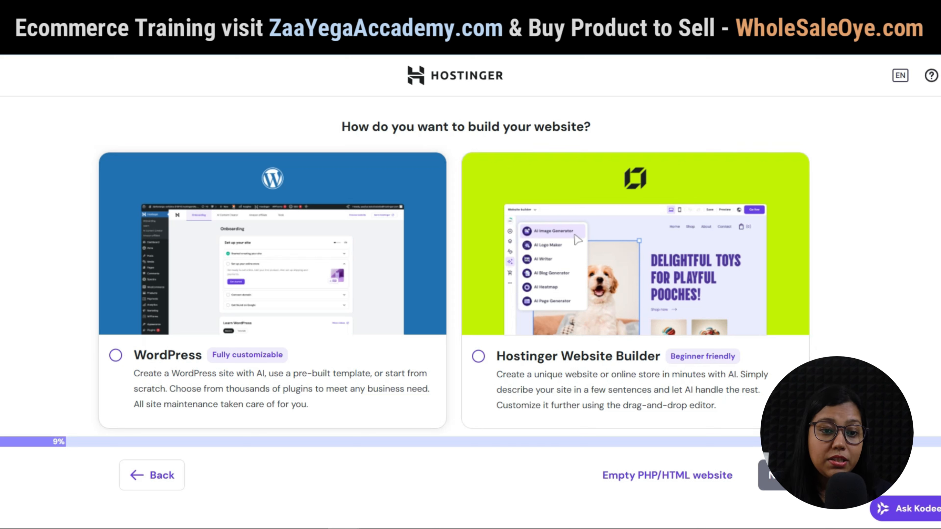
{"action": "left_click", "coordinate": [116, 355]}
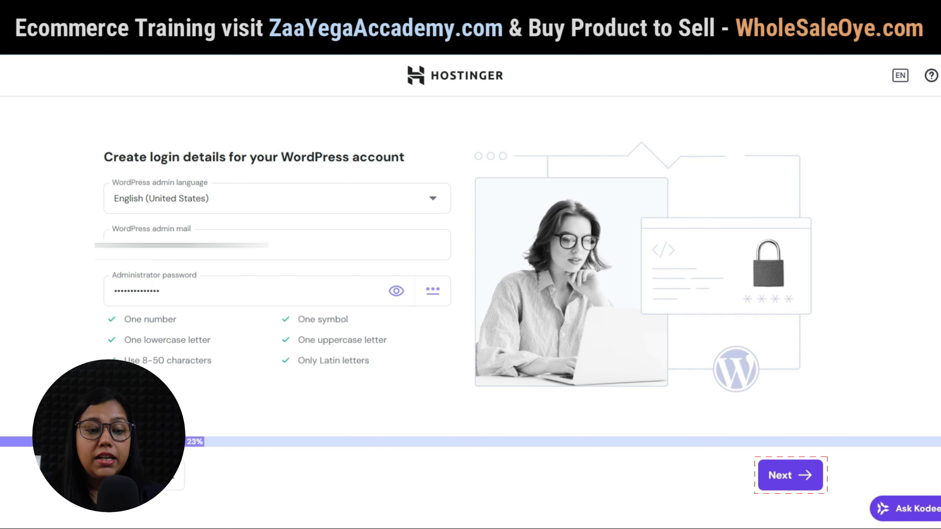
Submit the WordPress login details and browse the new site's admin Dashboard home.
{"action": "left_click", "coordinate": [790, 475]}
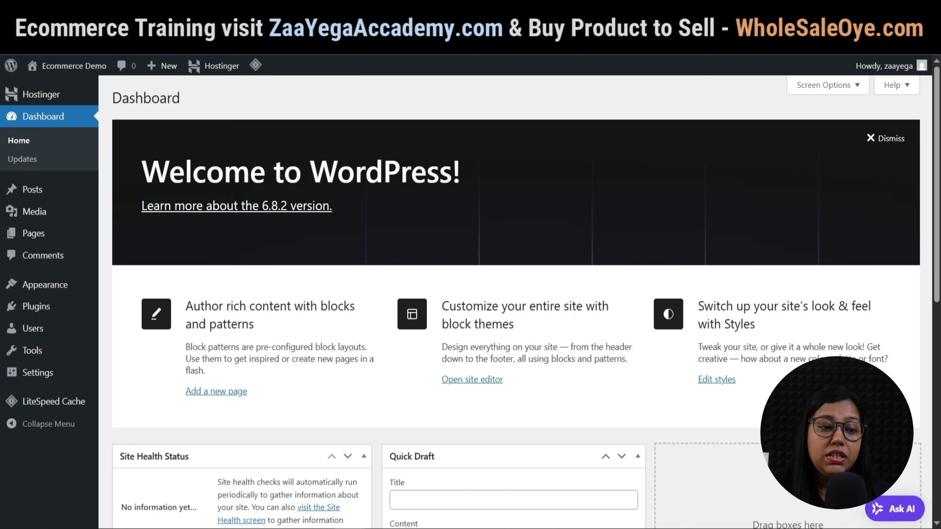
{"action": "scroll", "coordinate": [516, 296], "scroll_direction": "down", "scroll_amount": 2}
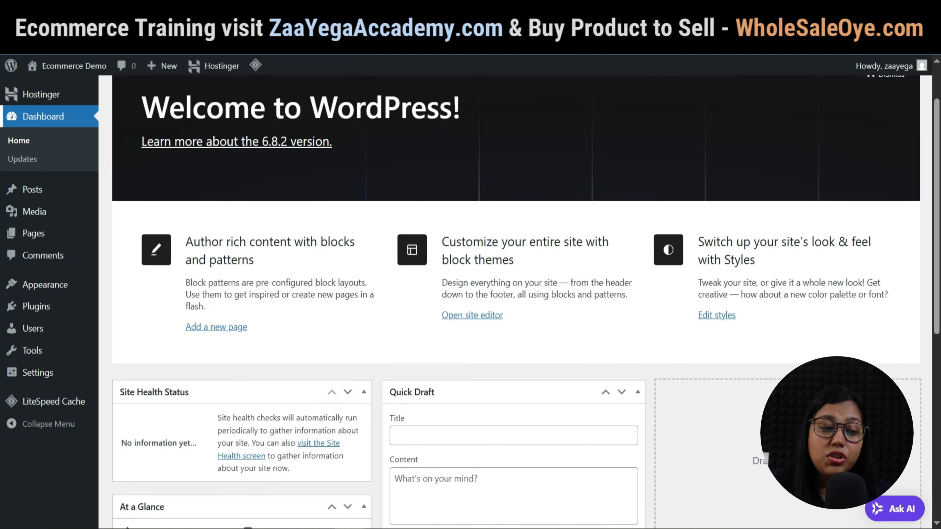
{"action": "scroll", "coordinate": [516, 297], "scroll_direction": "down", "scroll_amount": 3}
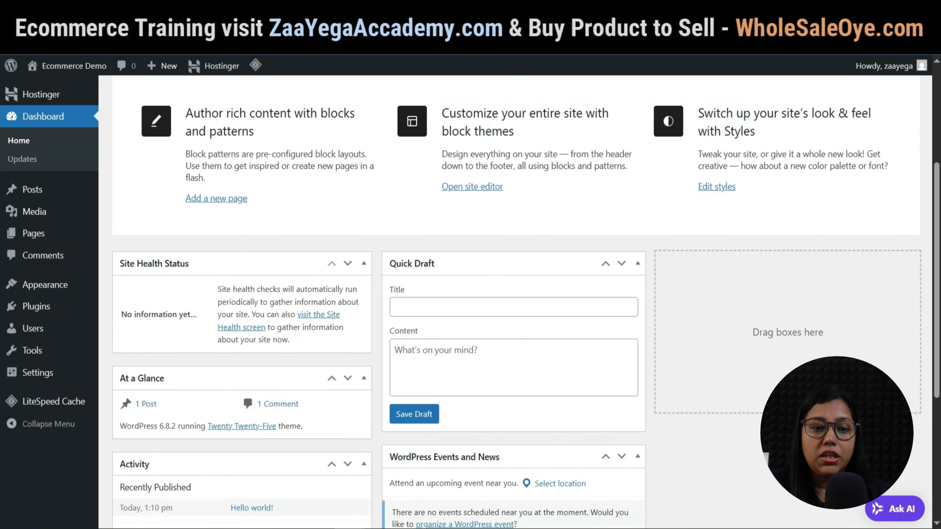
{"action": "scroll", "coordinate": [516, 296], "scroll_direction": "up", "scroll_amount": 5}
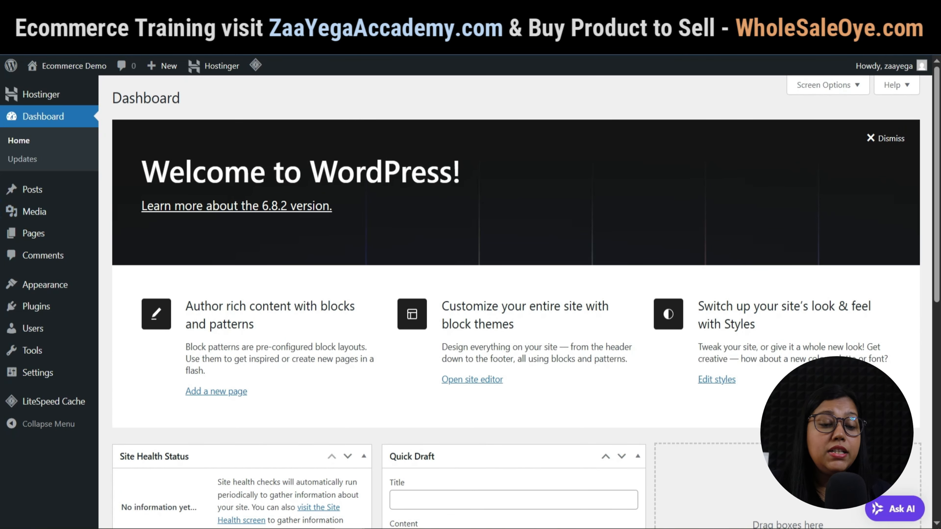
{"action": "mouse_move", "coordinate": [33, 189]}
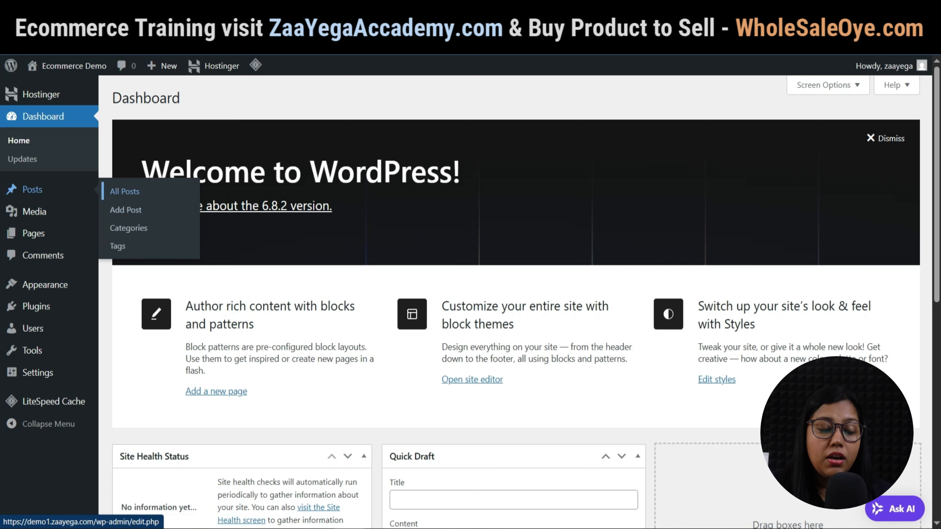
{"action": "mouse_move", "coordinate": [35, 211]}
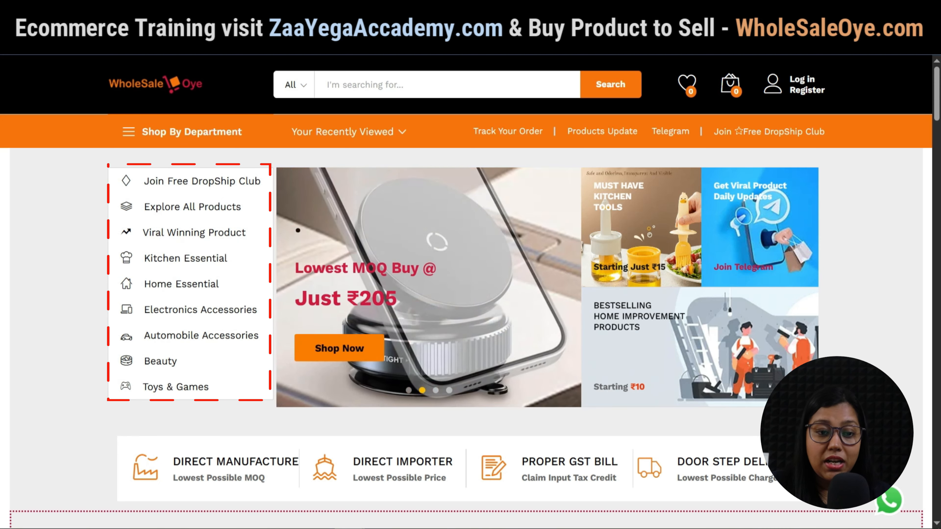
{"action": "scroll", "coordinate": [467, 296], "scroll_direction": "down", "scroll_amount": 5}
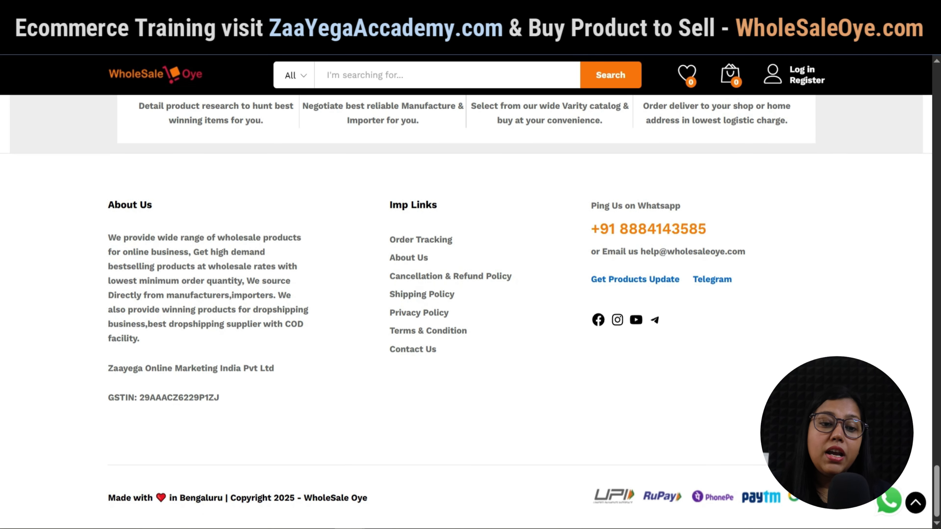
{"action": "scroll", "coordinate": [471, 296], "scroll_direction": "up", "scroll_amount": 2}
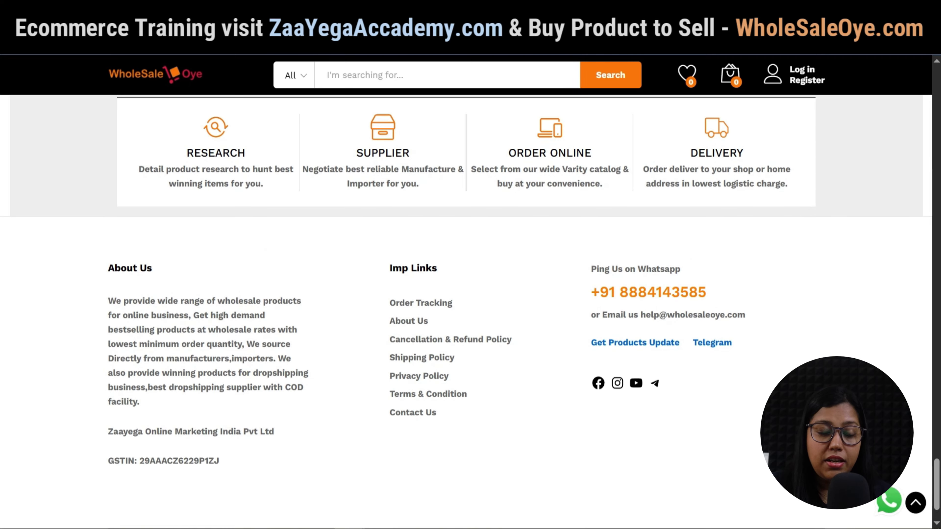
{"action": "scroll", "coordinate": [470, 311], "scroll_direction": "up", "scroll_amount": 15}
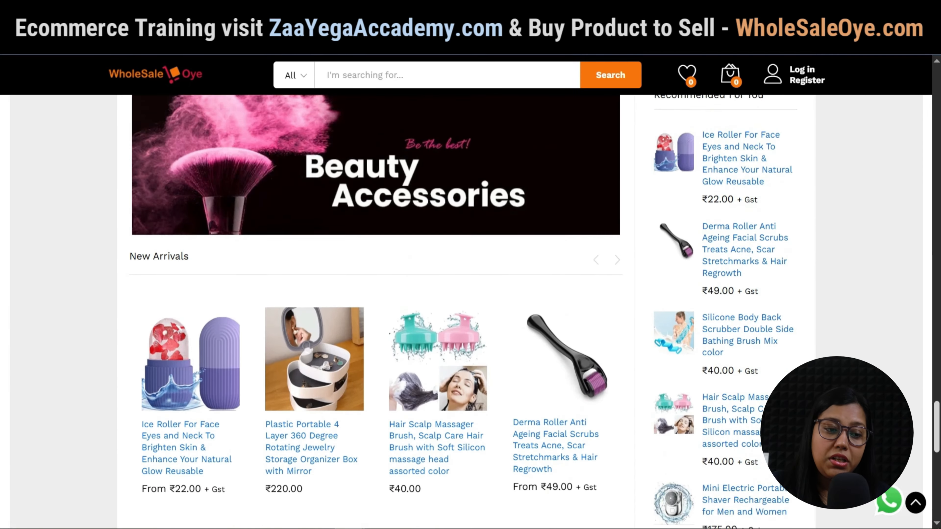
{"action": "scroll", "coordinate": [470, 311], "scroll_direction": "up", "scroll_amount": 20}
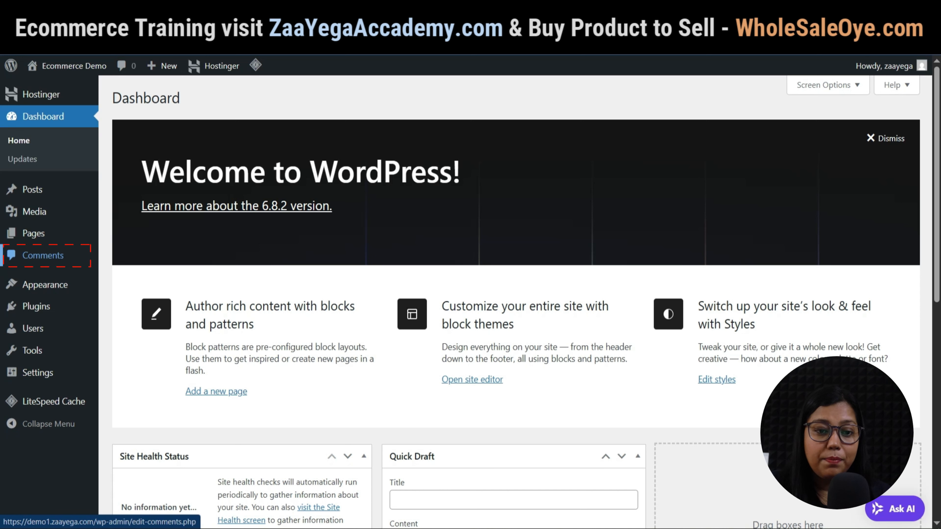
{"action": "mouse_move", "coordinate": [45, 284]}
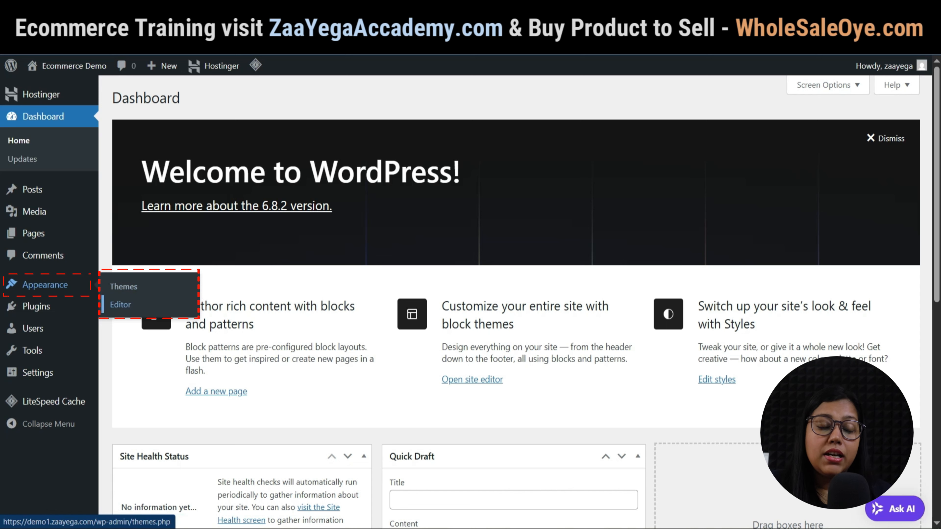
{"action": "mouse_move", "coordinate": [36, 306]}
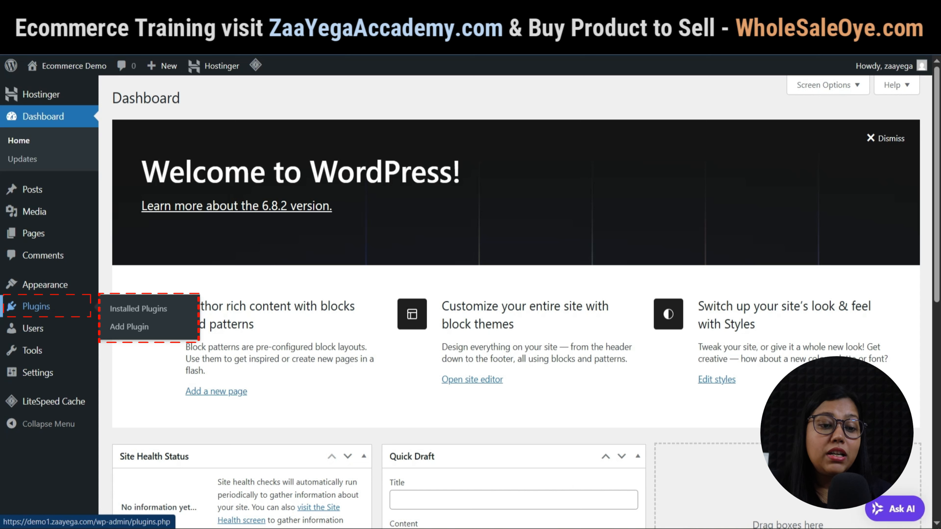
{"action": "mouse_move", "coordinate": [33, 329]}
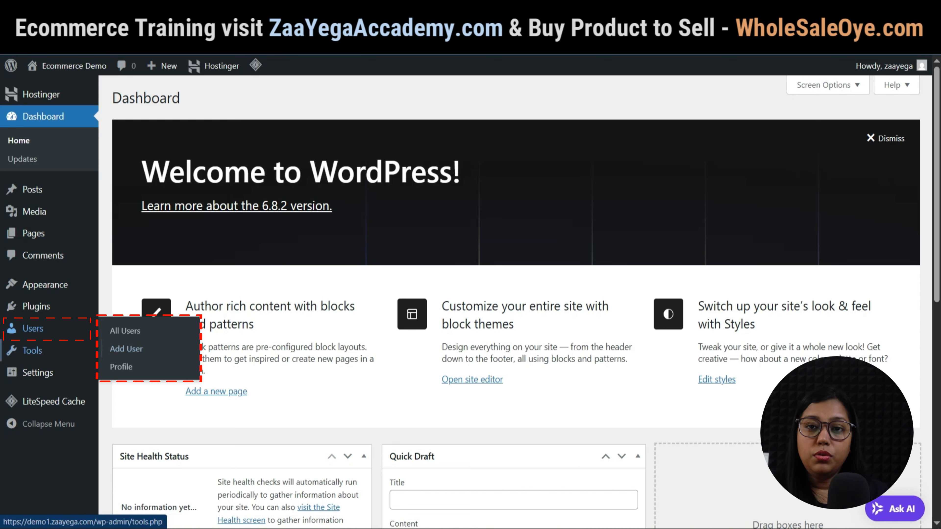
{"action": "mouse_move", "coordinate": [32, 350]}
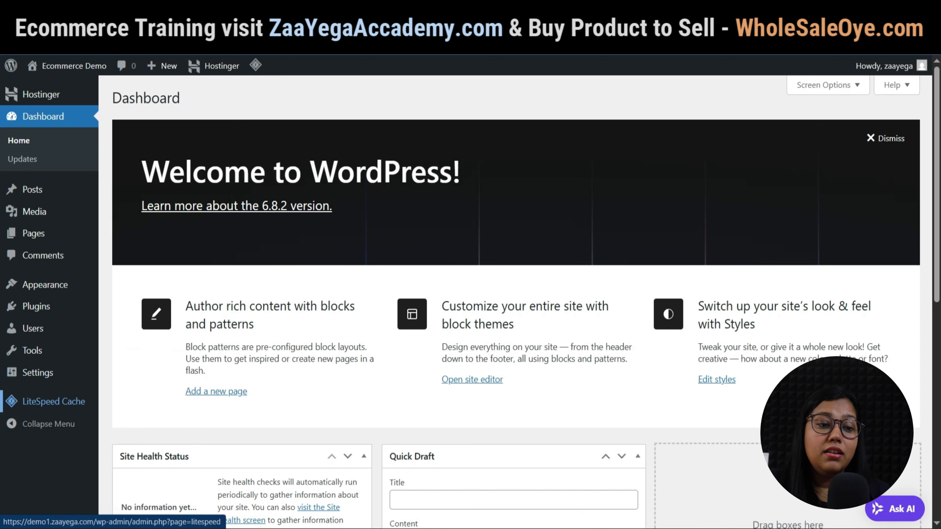
{"action": "mouse_move", "coordinate": [54, 401]}
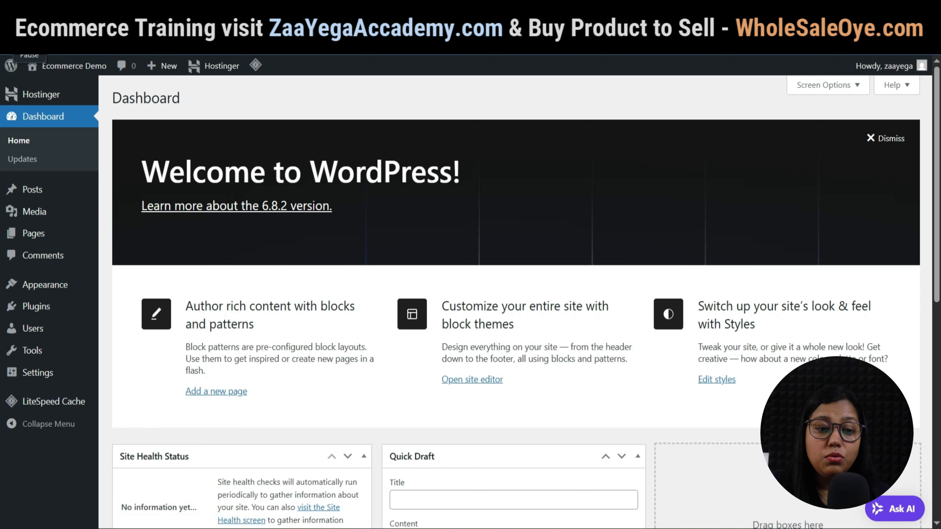
{"action": "mouse_move", "coordinate": [33, 233]}
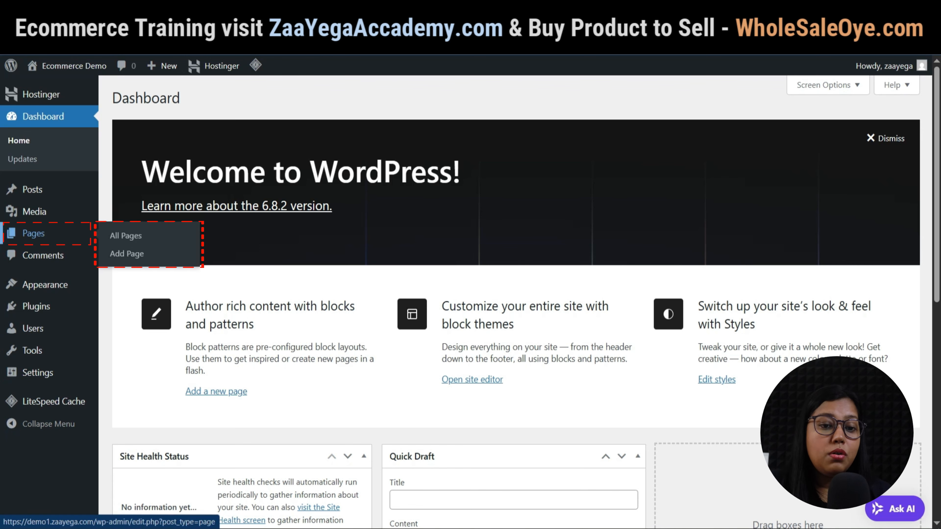
Open the Privacy Policy draft from All Pages in the block editor and scroll through it.
{"action": "left_click", "coordinate": [33, 234]}
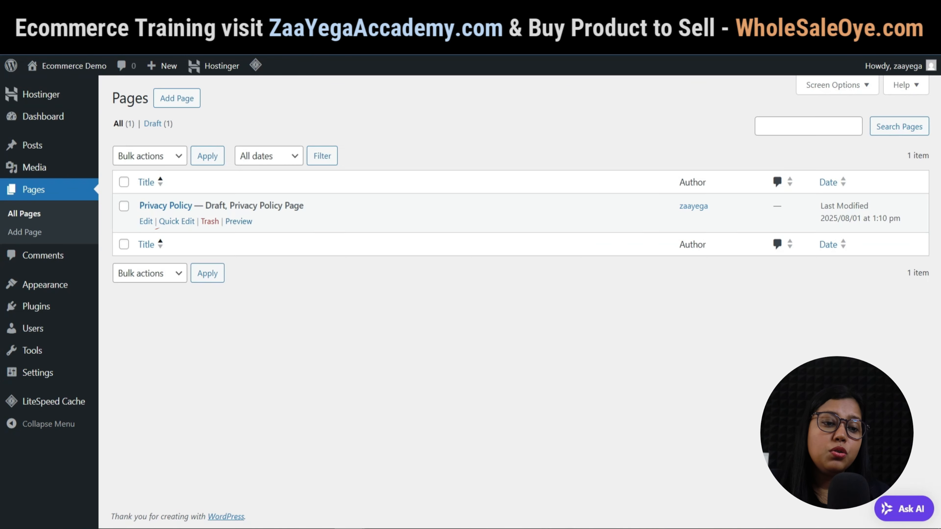
{"action": "left_click", "coordinate": [146, 222]}
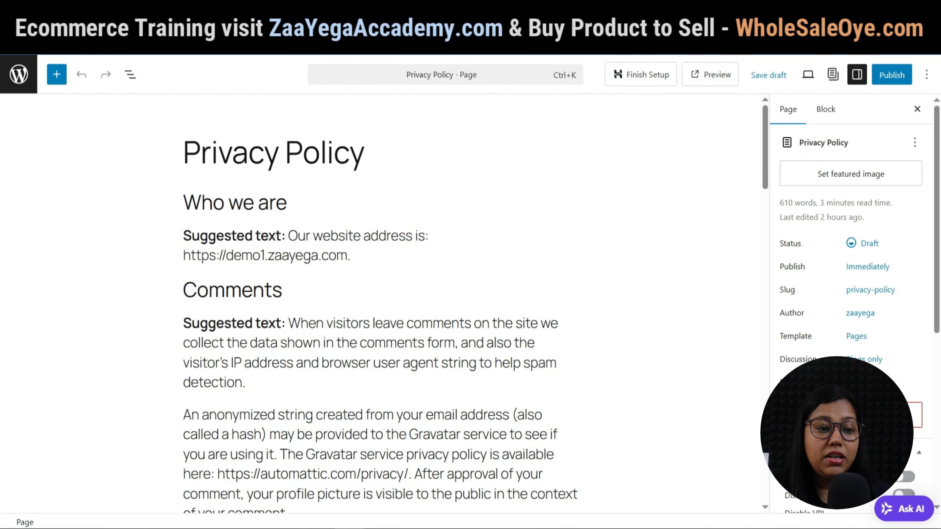
{"action": "scroll", "coordinate": [381, 304], "scroll_direction": "down", "scroll_amount": 10}
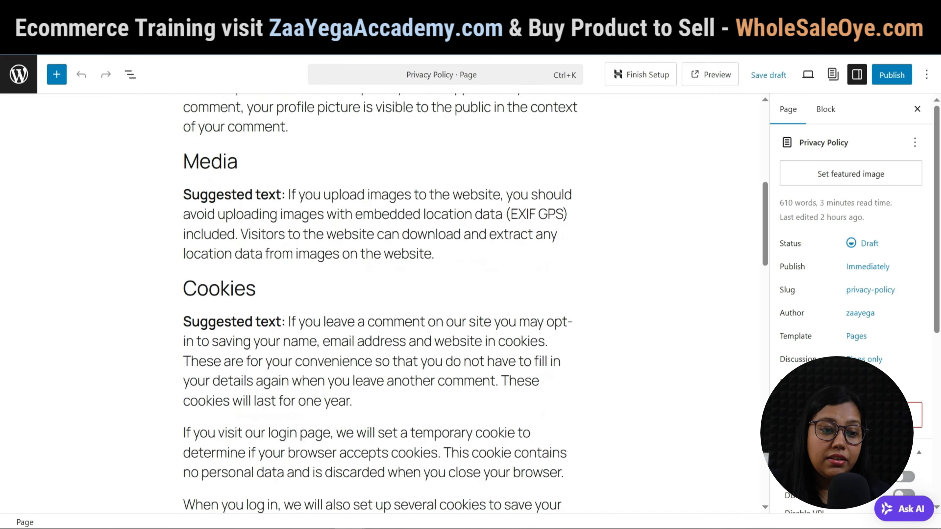
{"action": "scroll", "coordinate": [382, 303], "scroll_direction": "down", "scroll_amount": 15}
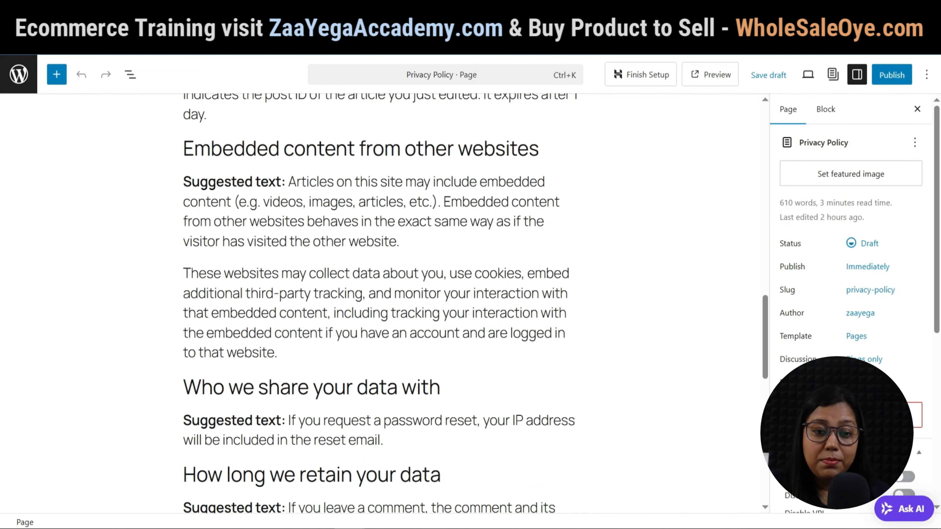
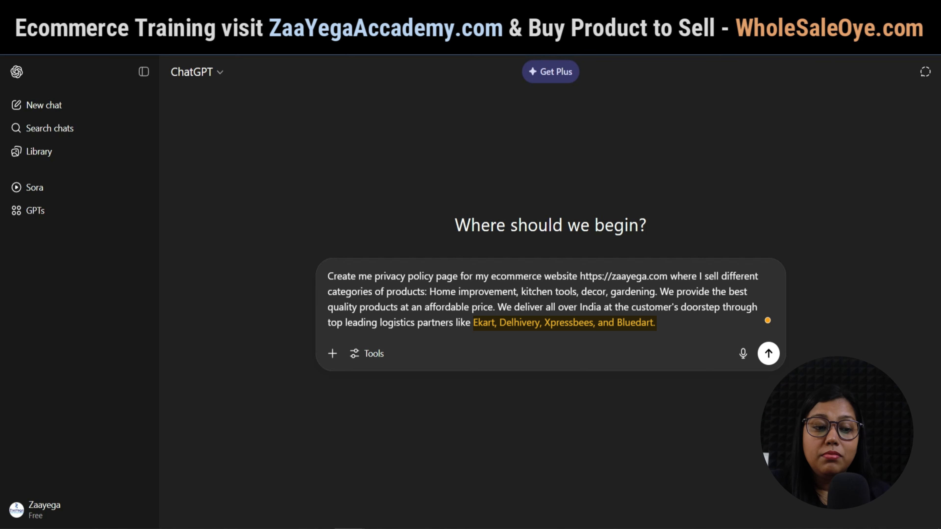
Have ChatGPT write a privacy policy, then rewrite it for India's DPDP Act compliance.
{"action": "key", "text": "Return"}
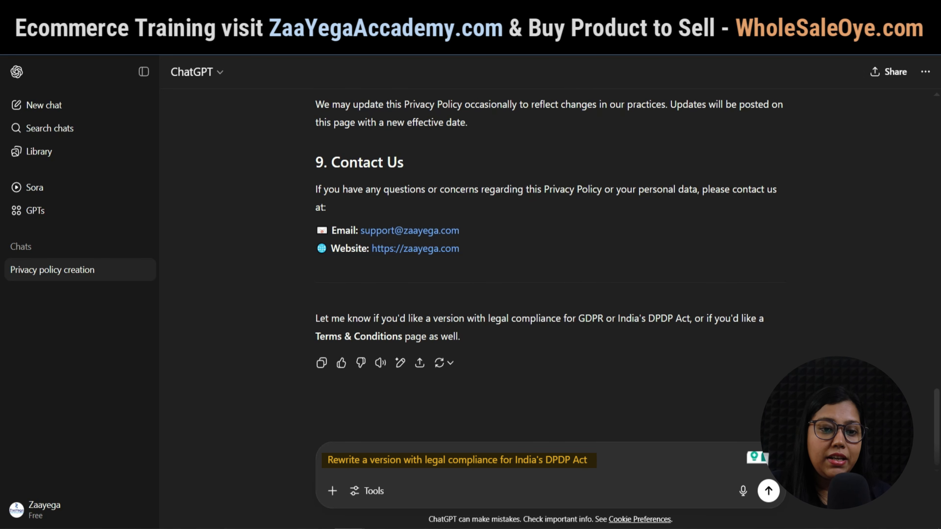
{"action": "key", "text": "Return"}
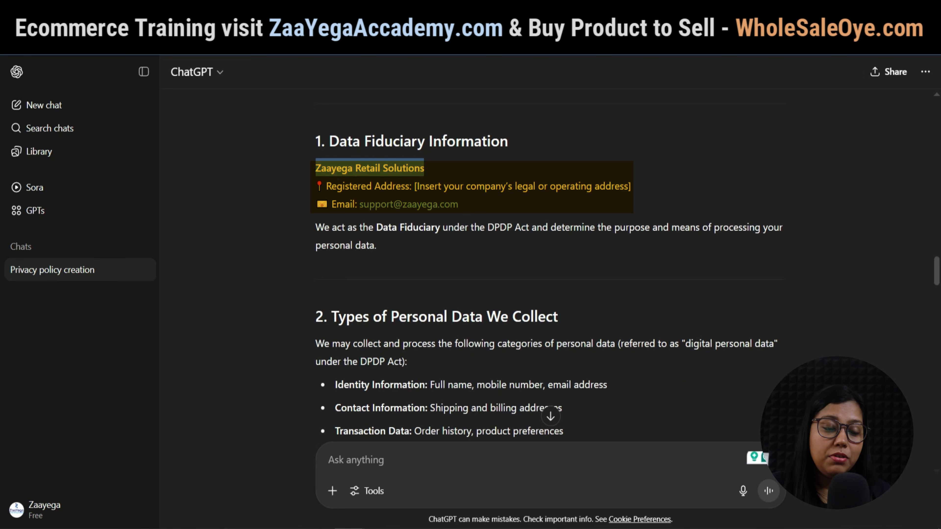
{"action": "scroll", "coordinate": [548, 259], "scroll_direction": "down", "scroll_amount": 8}
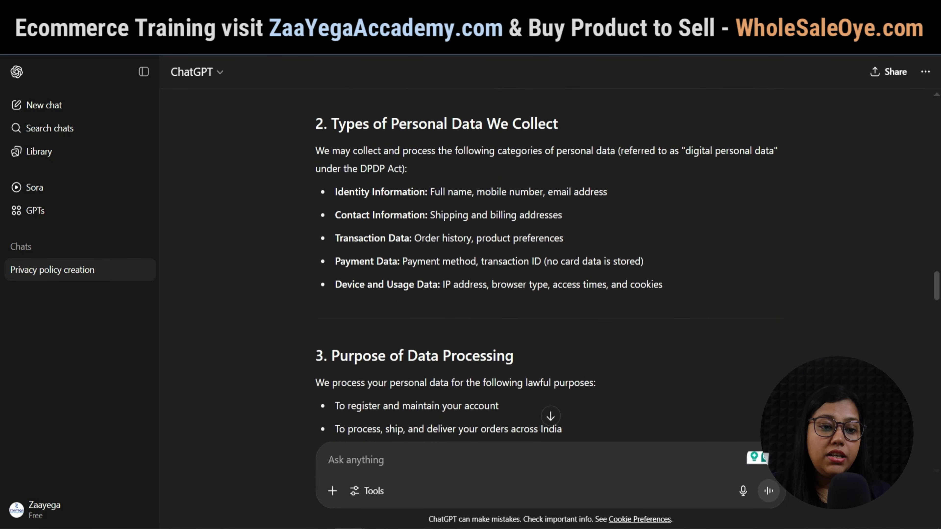
{"action": "scroll", "coordinate": [548, 259], "scroll_direction": "down", "scroll_amount": 2}
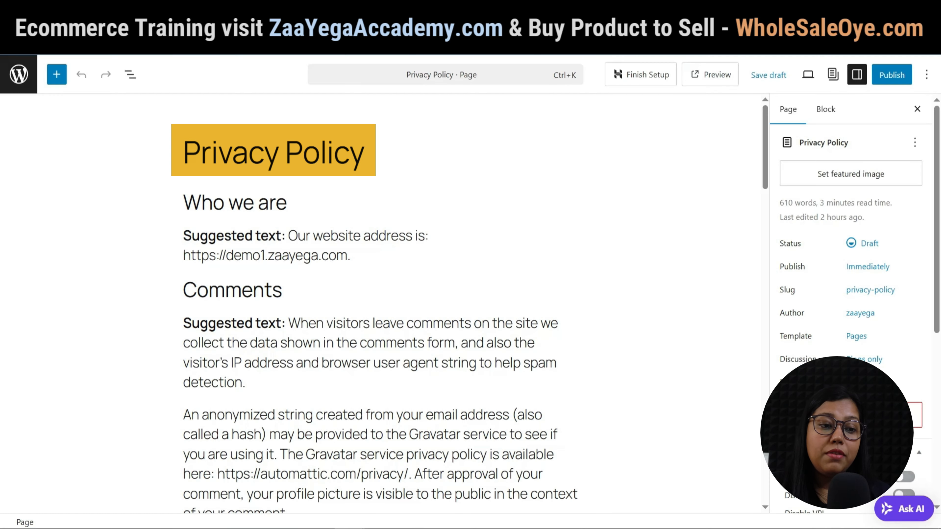
{"action": "key", "text": "ctrl+a"}
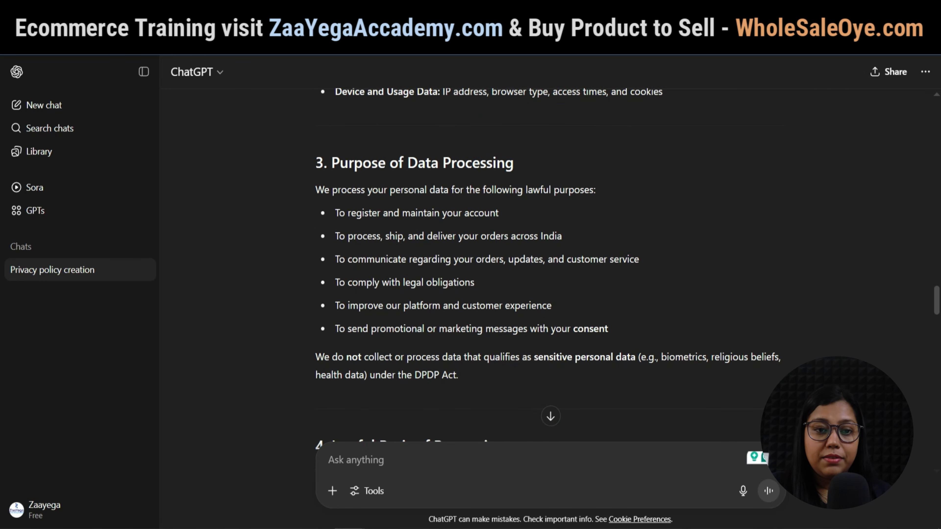
Ask ChatGPT to 'Write me Terms & Conditions' for the store and review the reply.
{"action": "type", "text": "Write me"}
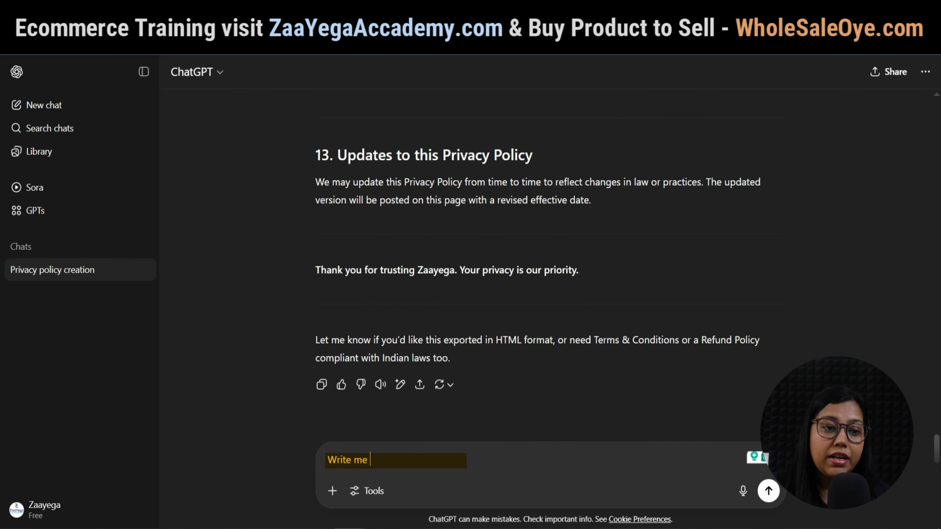
{"action": "left_click_drag", "start_coordinate": [592, 340], "coordinate": [679, 340]}
{"action": "key", "text": "ctrl+c"}
{"action": "left_click", "coordinate": [392, 460]}
{"action": "key", "text": "ctrl+v"}
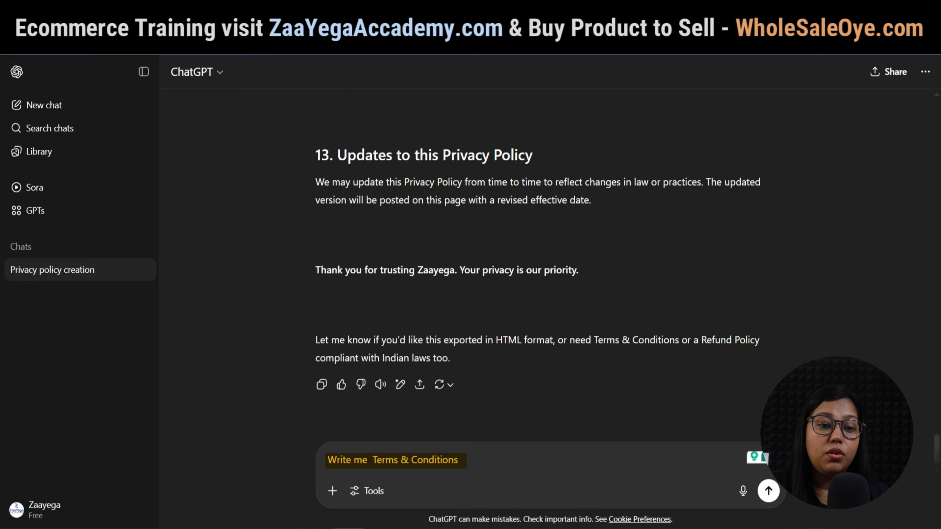
{"action": "key", "text": "Return"}
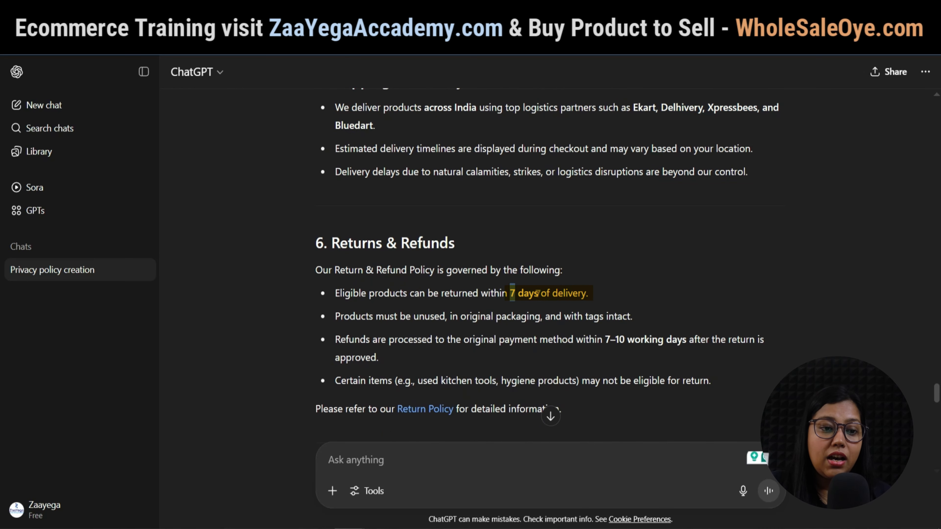
{"action": "scroll", "coordinate": [548, 259], "scroll_direction": "down", "scroll_amount": 2}
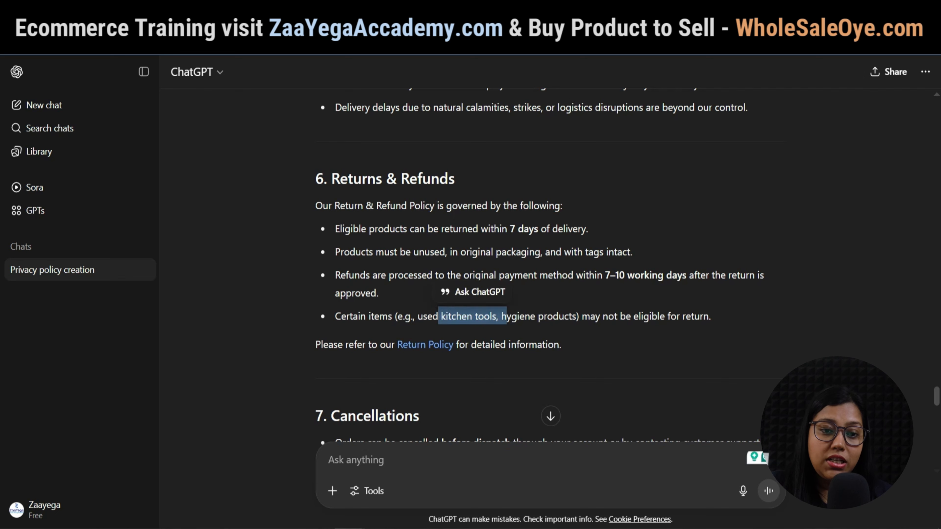
{"action": "scroll", "coordinate": [548, 259], "scroll_direction": "down", "scroll_amount": 5}
{"action": "scroll", "coordinate": [548, 260], "scroll_direction": "down", "scroll_amount": 15}
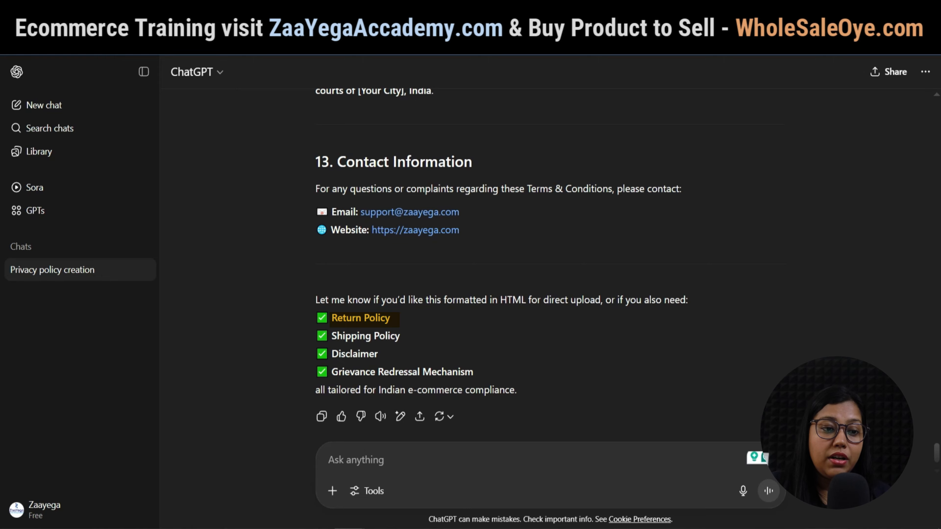
Request a Disclaimer, Return Policy and Shipping Policy from ChatGPT and review the replies.
{"action": "type", "text": "write me a Disclaimer"}
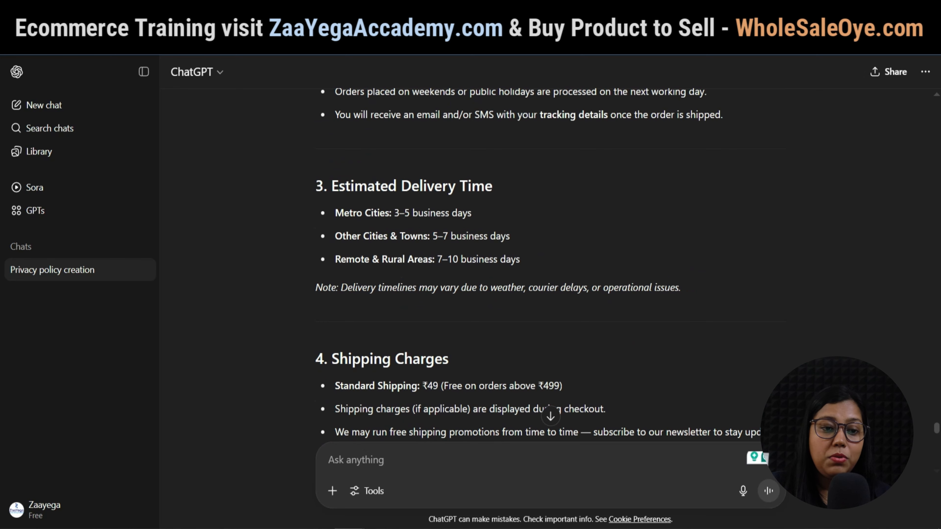
{"action": "left_click_drag", "start_coordinate": [528, 288], "coordinate": [584, 287]}
{"action": "scroll", "coordinate": [555, 287], "scroll_direction": "down", "scroll_amount": 1}
{"action": "left_click_drag", "start_coordinate": [538, 321], "coordinate": [563, 322]}
{"action": "left_click_drag", "start_coordinate": [423, 322], "coordinate": [439, 322]}
{"action": "scroll", "coordinate": [551, 296], "scroll_direction": "down", "scroll_amount": 5}
{"action": "left_click_drag", "start_coordinate": [672, 167], "coordinate": [676, 167]}
{"action": "scroll", "coordinate": [674, 167], "scroll_direction": "down", "scroll_amount": 6}
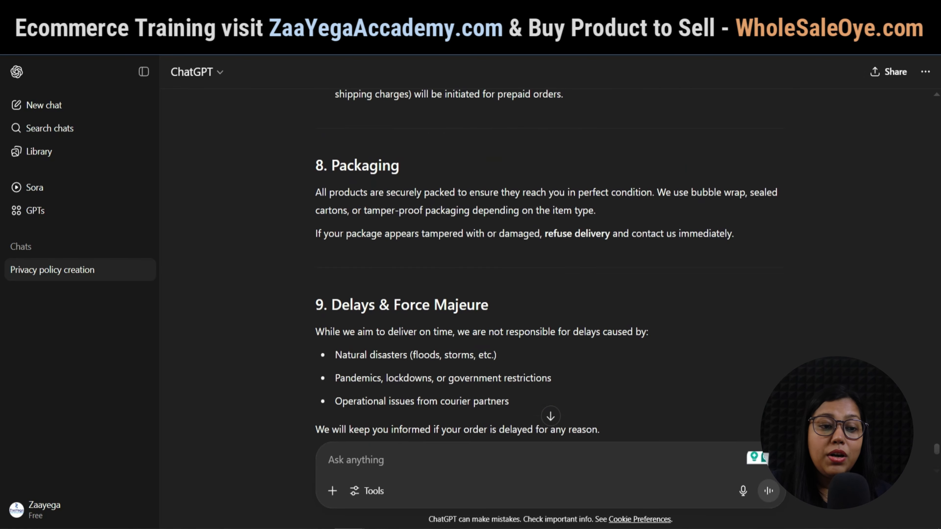
{"action": "scroll", "coordinate": [550, 259], "scroll_direction": "down", "scroll_amount": 6}
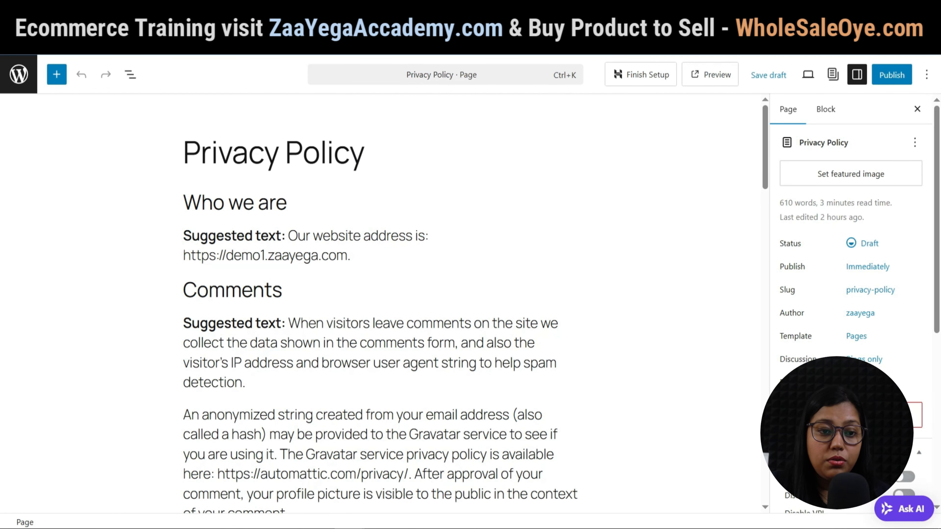
Delete the default 'Who we are' text from the Privacy Policy page, then return to the ChatGPT policy.
{"action": "left_click", "coordinate": [243, 203]}
{"action": "left_click_drag", "start_coordinate": [183, 204], "coordinate": [563, 514]}
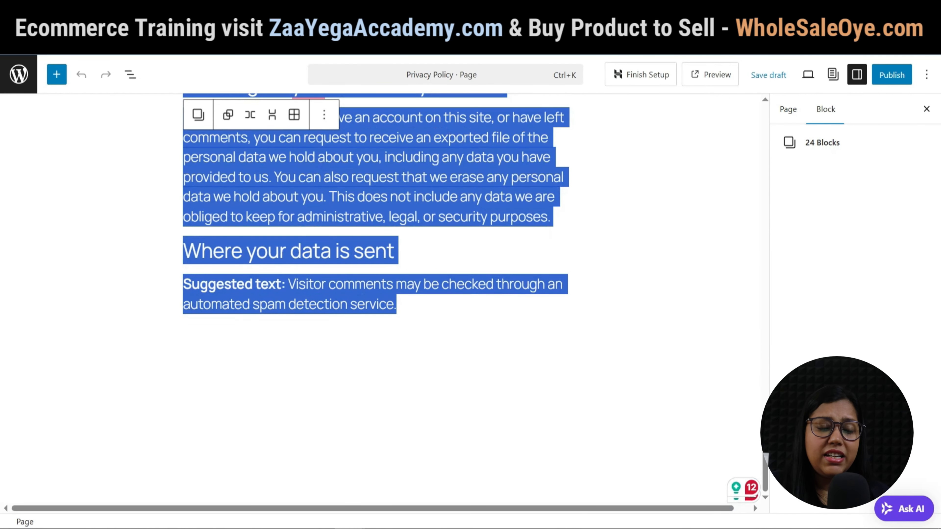
{"action": "key", "text": "BackSpace"}
{"action": "key", "text": "Return"}
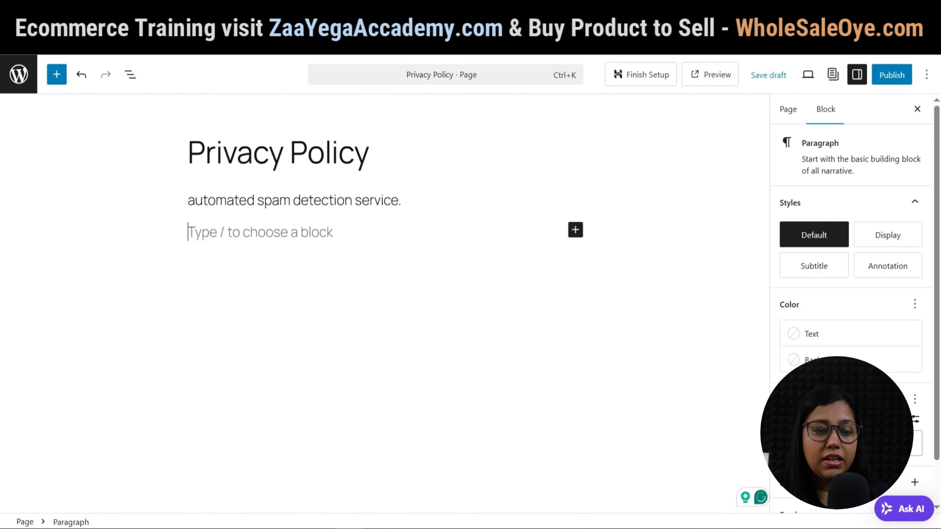
{"action": "left_click", "coordinate": [216, 201]}
{"action": "key", "text": "ctrl+Tab"}
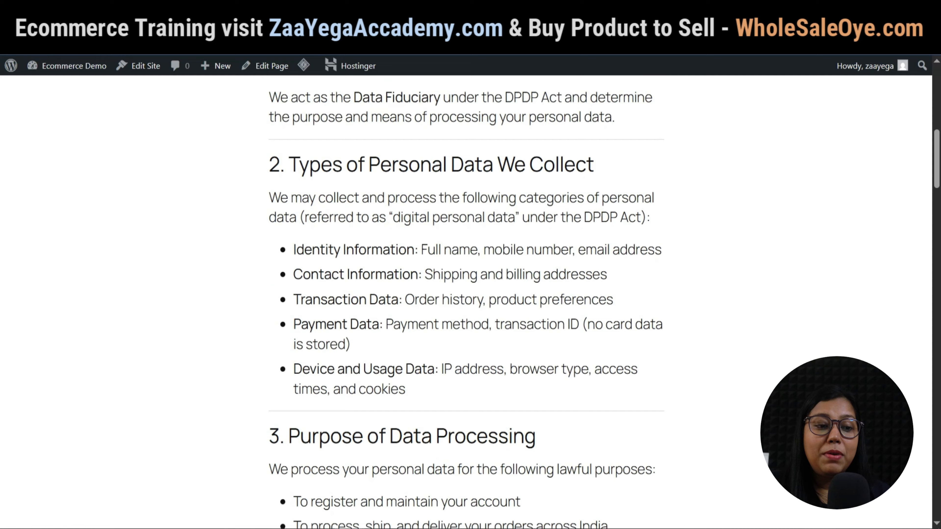
Scroll through the published Privacy Policy page to check each section.
{"action": "scroll", "coordinate": [470, 302], "scroll_direction": "down", "scroll_amount": 15}
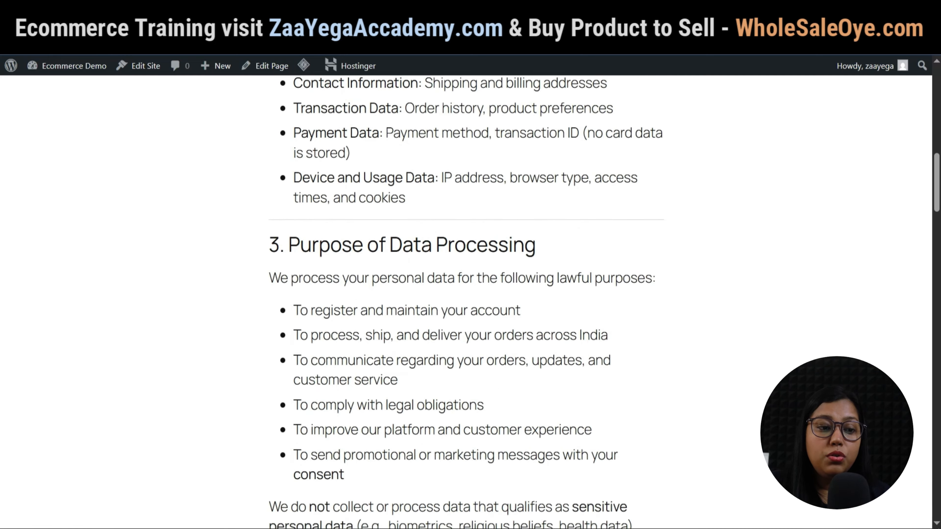
{"action": "scroll", "coordinate": [470, 302], "scroll_direction": "down", "scroll_amount": 15}
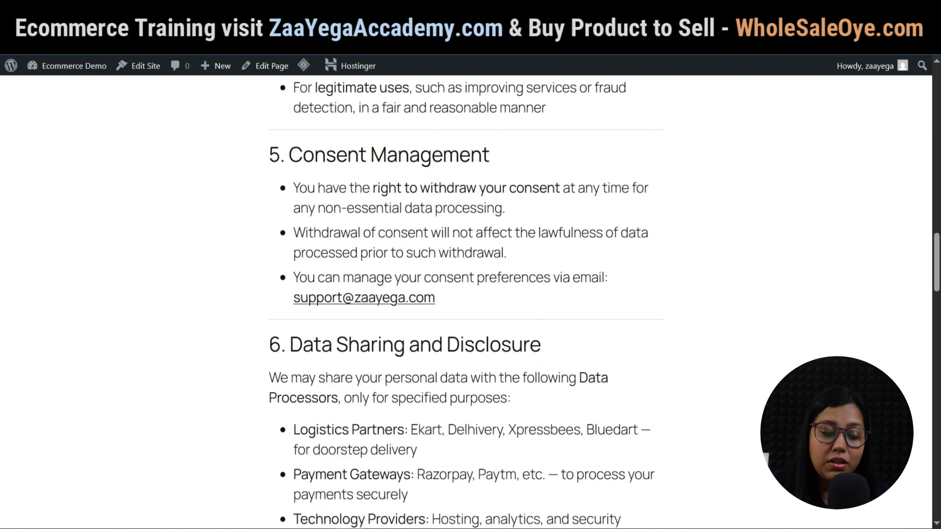
{"action": "scroll", "coordinate": [471, 302], "scroll_direction": "down", "scroll_amount": 10}
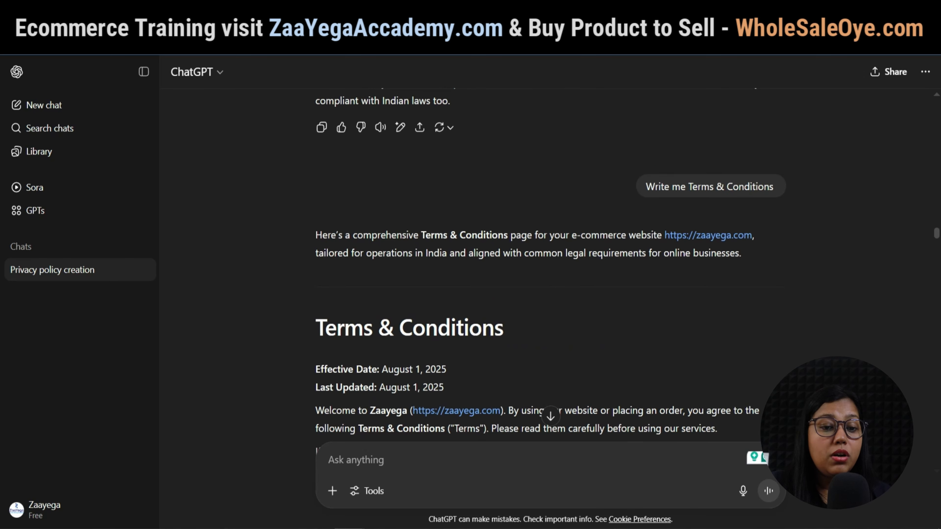
Copy ChatGPT's Terms & Conditions reply into the body of the Terms & Conditions page.
{"action": "scroll", "coordinate": [504, 259], "scroll_direction": "down", "scroll_amount": 3}
{"action": "left_click_drag", "start_coordinate": [399, 200], "coordinate": [460, 262]}
{"action": "scroll", "coordinate": [504, 296], "scroll_direction": "down", "scroll_amount": 20}
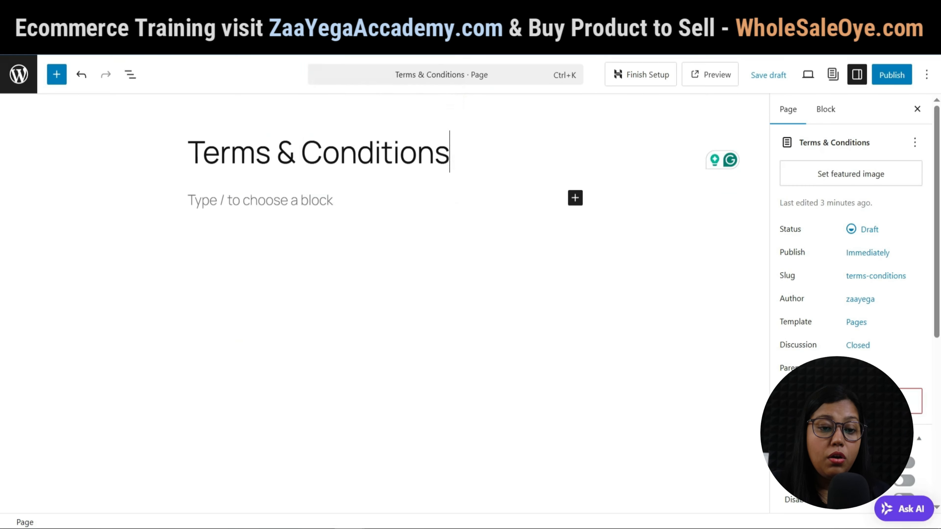
{"action": "left_click", "coordinate": [262, 199]}
{"action": "key", "text": "ctrl+v"}
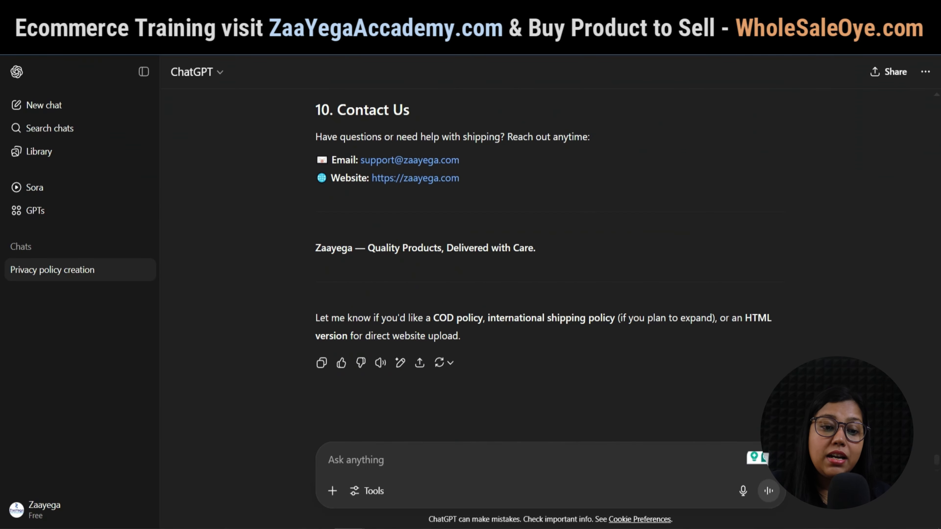
Generate a detailed About Us text in ChatGPT and paste it into the About Us page.
{"action": "type", "text": "Write me detailed about us page"}
{"action": "key", "text": "Return"}
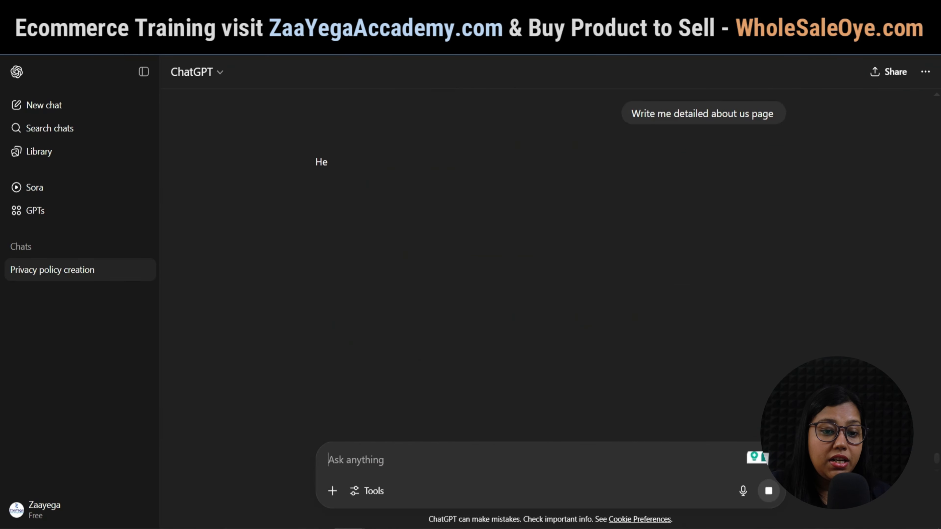
{"action": "scroll", "coordinate": [548, 259], "scroll_direction": "up", "scroll_amount": 10}
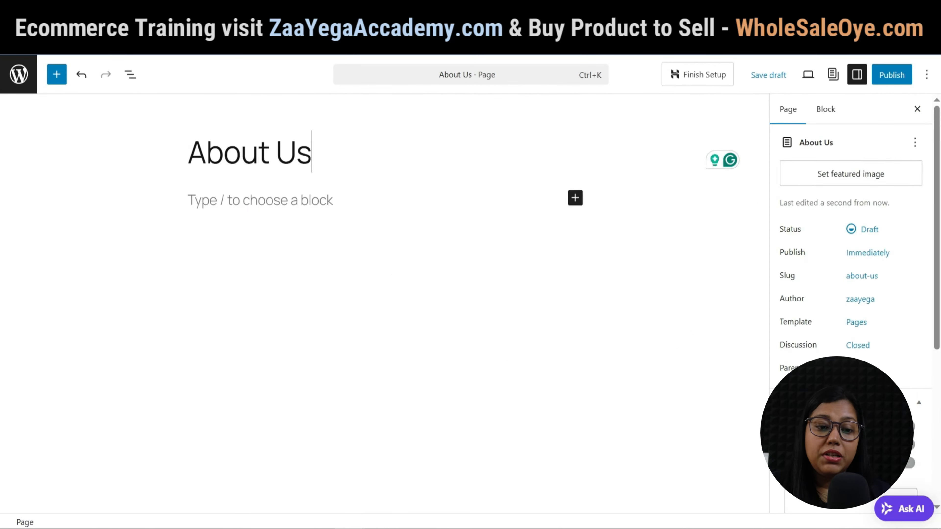
{"action": "key", "text": "ctrl+v"}
{"action": "scroll", "coordinate": [377, 296], "scroll_direction": "down", "scroll_amount": 15}
{"action": "scroll", "coordinate": [377, 297], "scroll_direction": "down", "scroll_amount": 3}
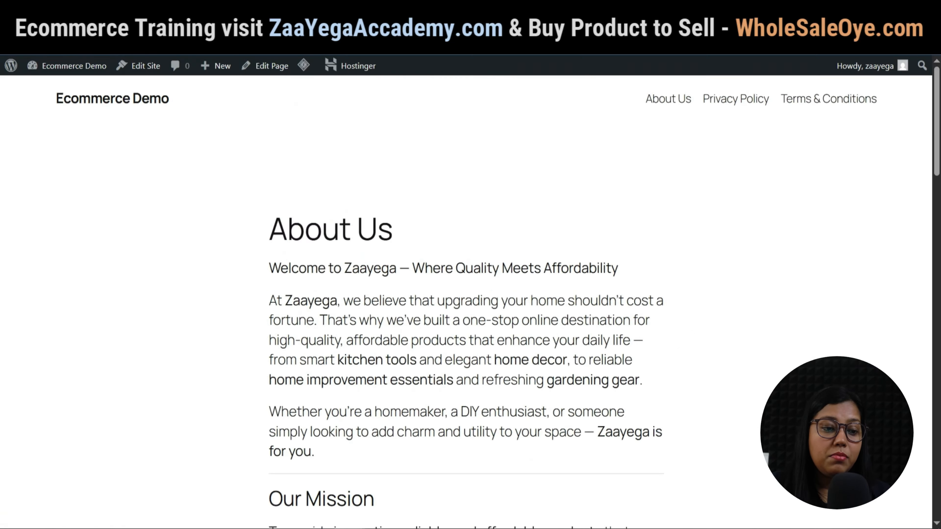
{"action": "scroll", "coordinate": [470, 296], "scroll_direction": "down", "scroll_amount": 8}
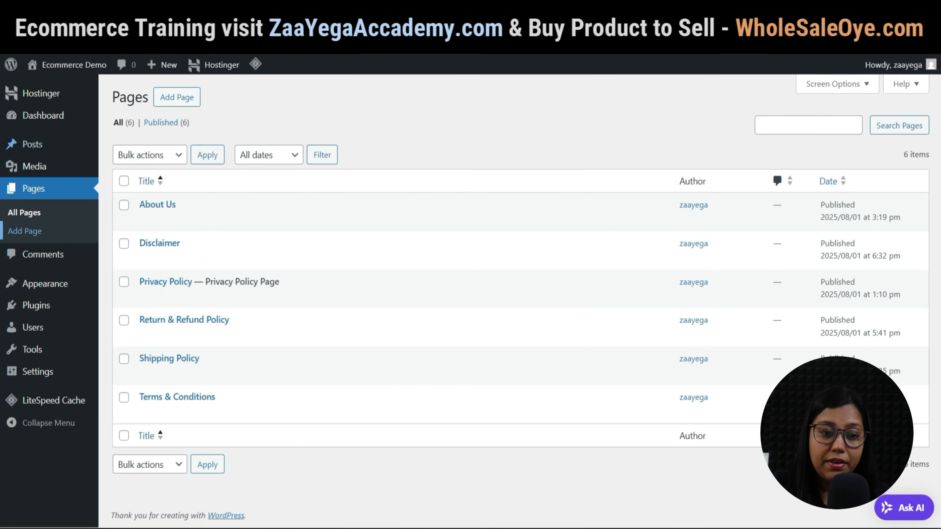
{"action": "mouse_move", "coordinate": [123, 285]}
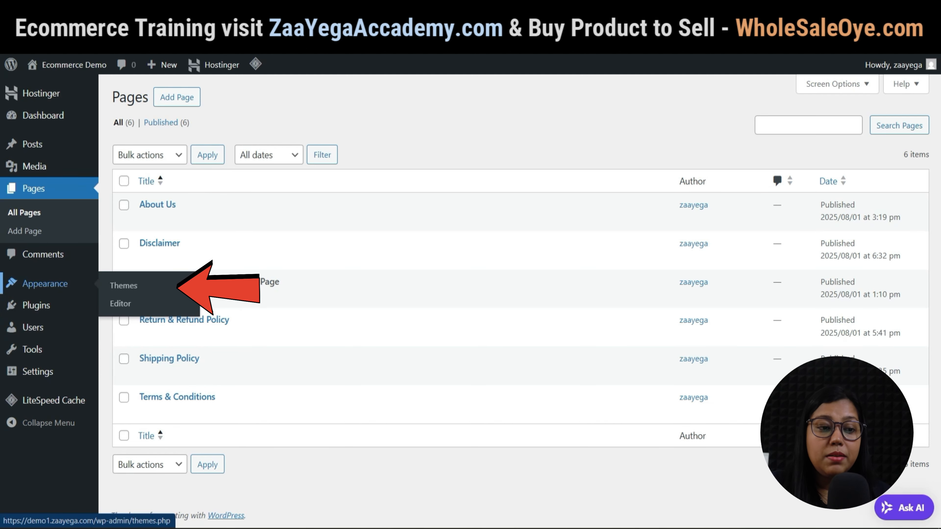
Install and activate the Astra theme, then refresh the site to see the Astra design.
{"action": "left_click", "coordinate": [45, 284]}
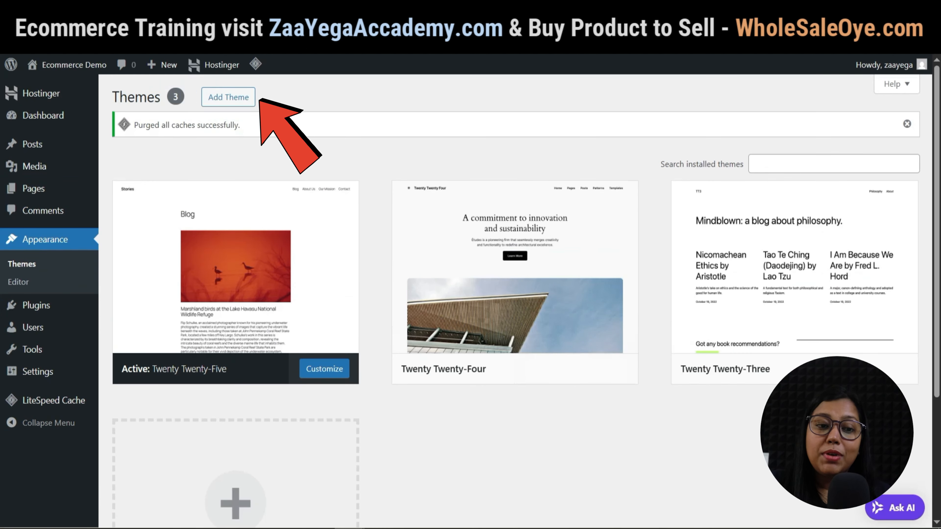
{"action": "left_click", "coordinate": [228, 97]}
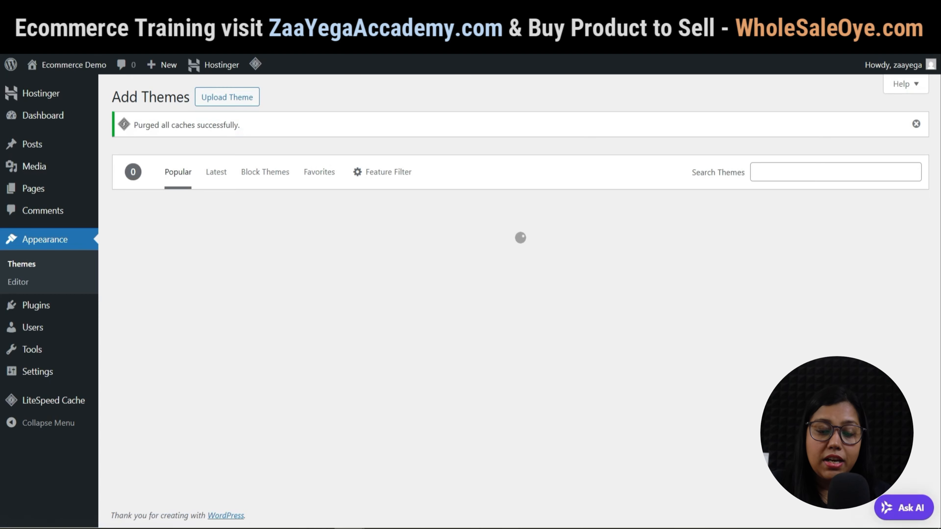
{"action": "left_click", "coordinate": [906, 123]}
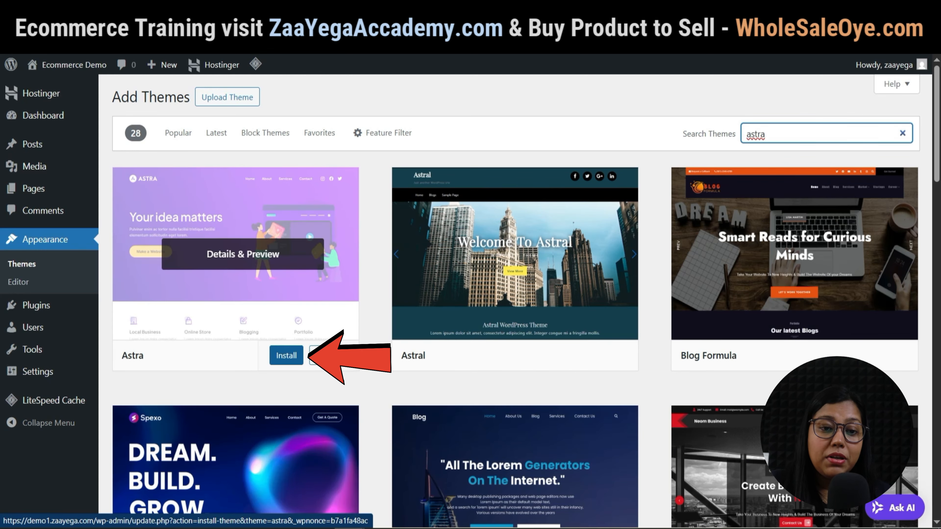
{"action": "left_click", "coordinate": [286, 355]}
{"action": "scroll", "coordinate": [286, 355], "scroll_direction": "down", "scroll_amount": 2}
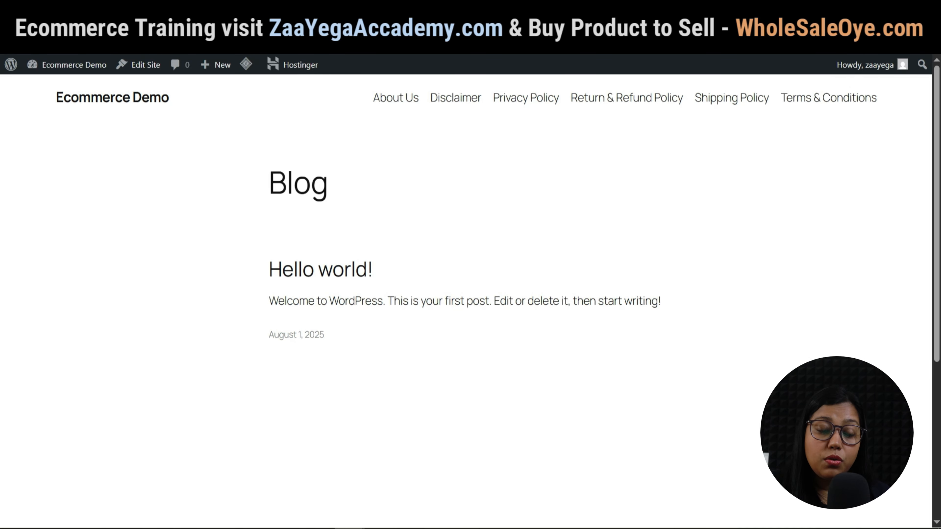
{"action": "left_click", "coordinate": [218, 12]}
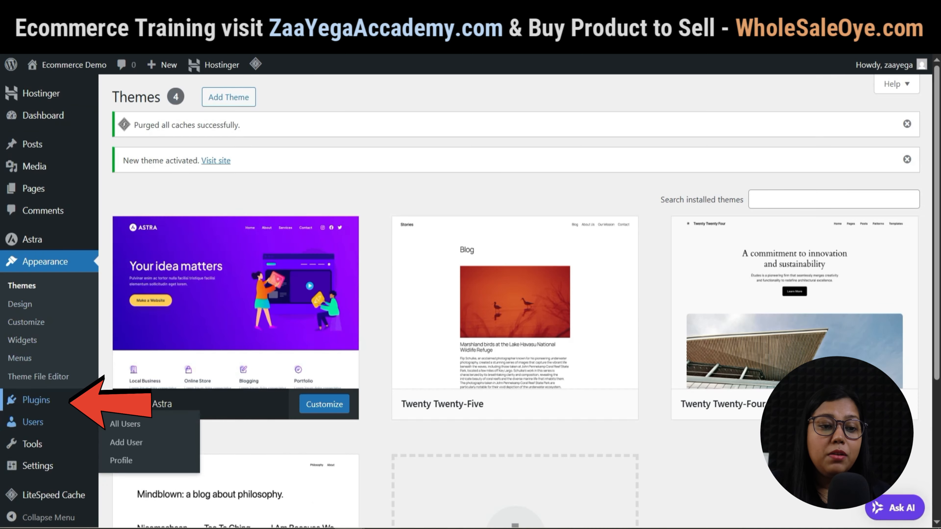
{"action": "mouse_move", "coordinate": [36, 400]}
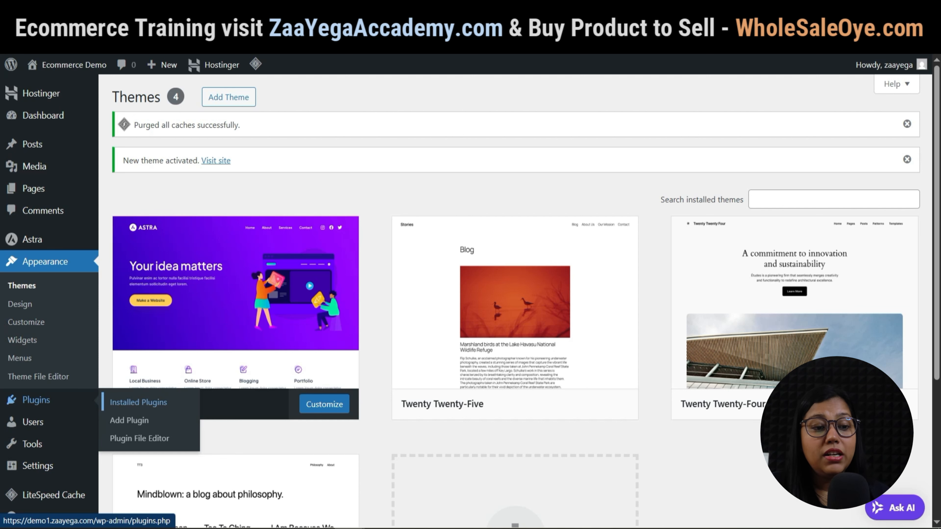
Search for 'woocommer' under Add Plugin and install WooCommerce.
{"action": "left_click", "coordinate": [138, 402]}
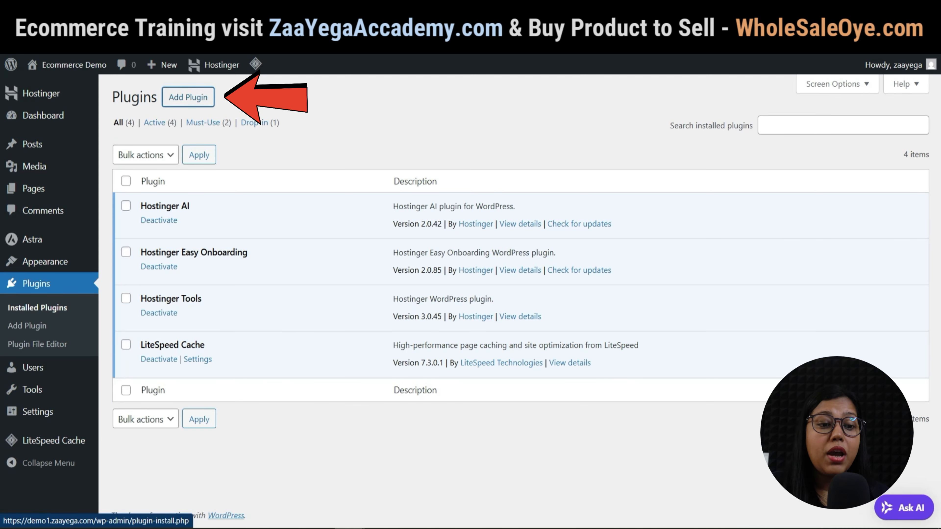
{"action": "left_click", "coordinate": [188, 97]}
{"action": "type", "text": "woocomm"}
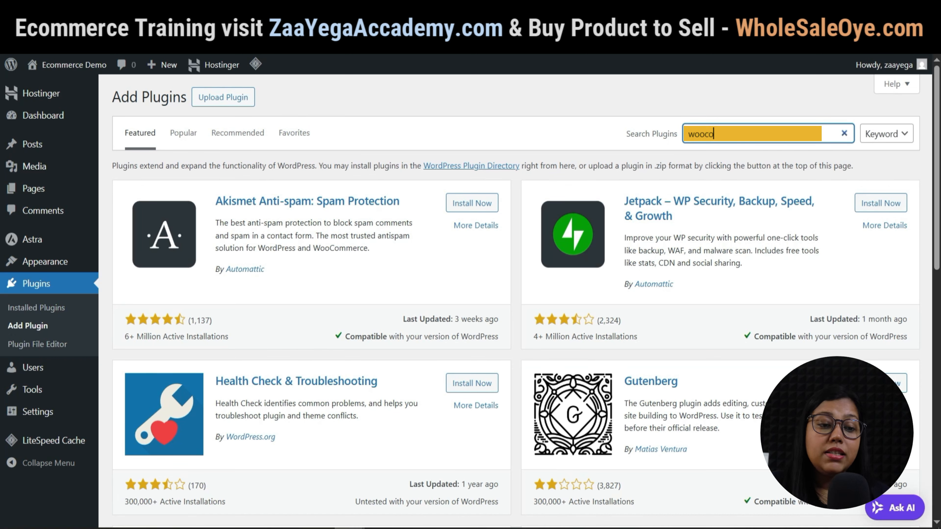
{"action": "type", "text": "erce"}
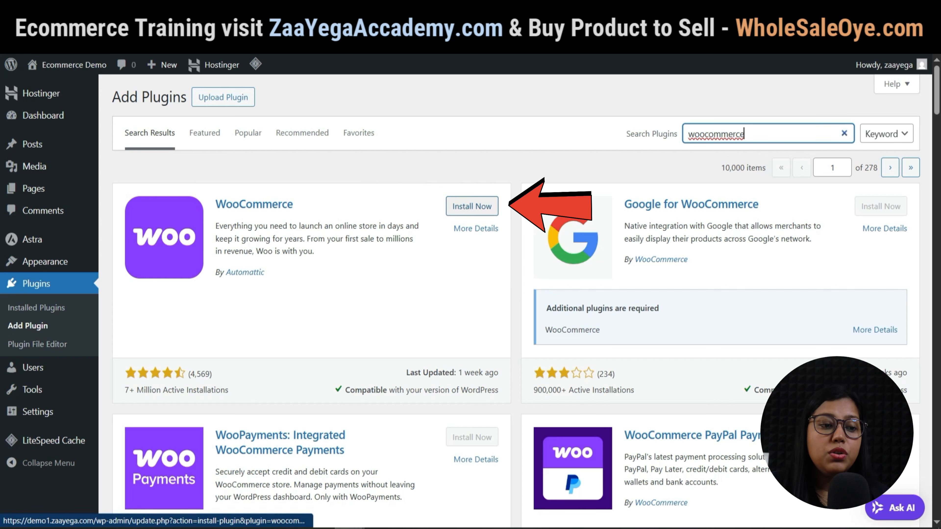
{"action": "left_click", "coordinate": [472, 206]}
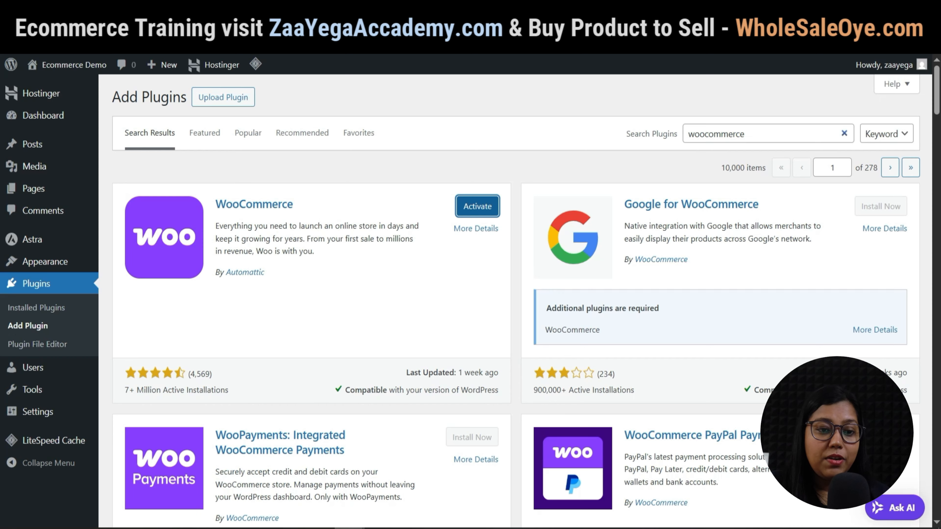
Search for and install the wishlist, PDF invoices and Elementor plugins.
{"action": "type", "text": "wis"}
{"action": "type", "text": "hli"}
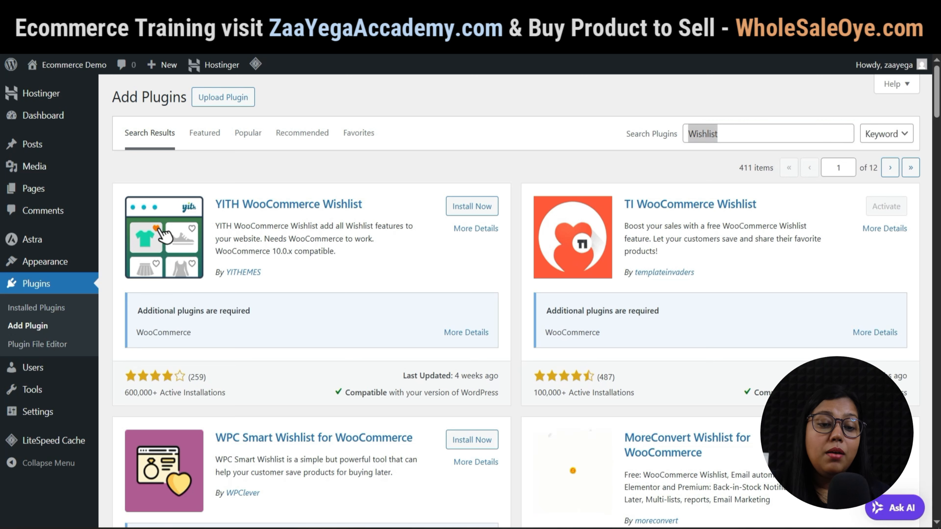
{"action": "left_click", "coordinate": [756, 133]}
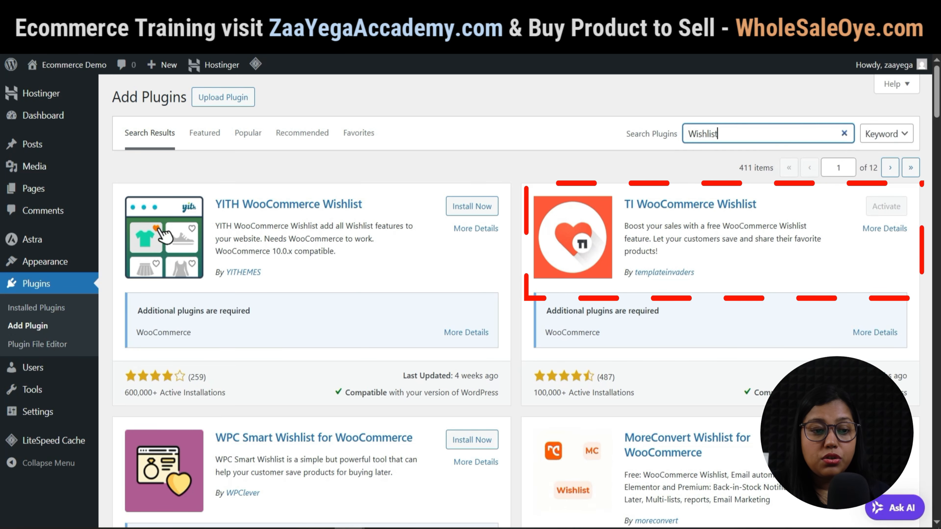
{"action": "key", "text": "ctrl+a"}
{"action": "type", "text": "p"}
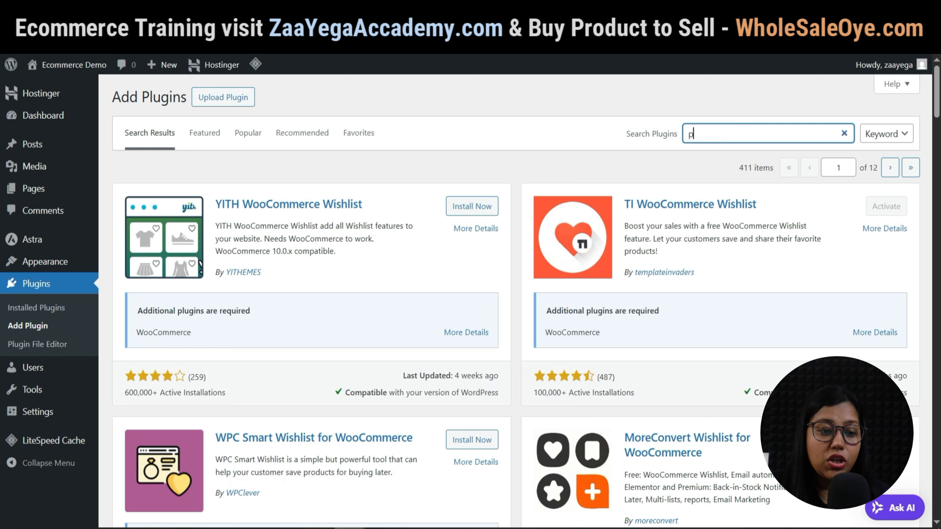
{"action": "type", "text": "df"}
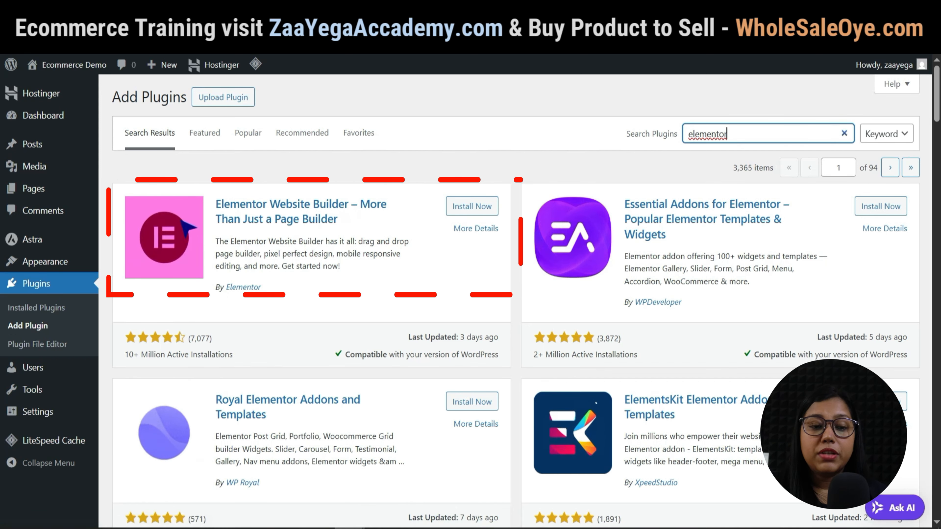
{"action": "left_click_drag", "start_coordinate": [266, 242], "coordinate": [409, 242]}
{"action": "left_click", "coordinate": [325, 242]}
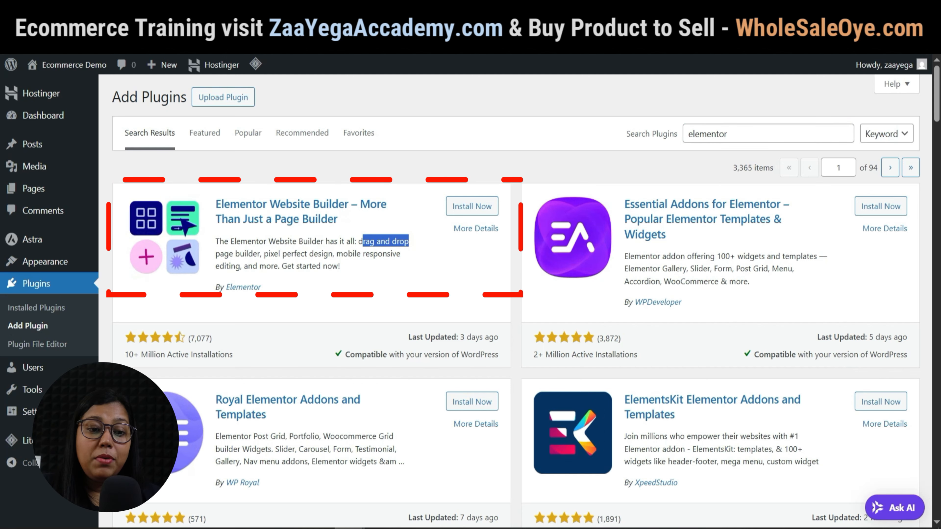
{"action": "left_click", "coordinate": [409, 242]}
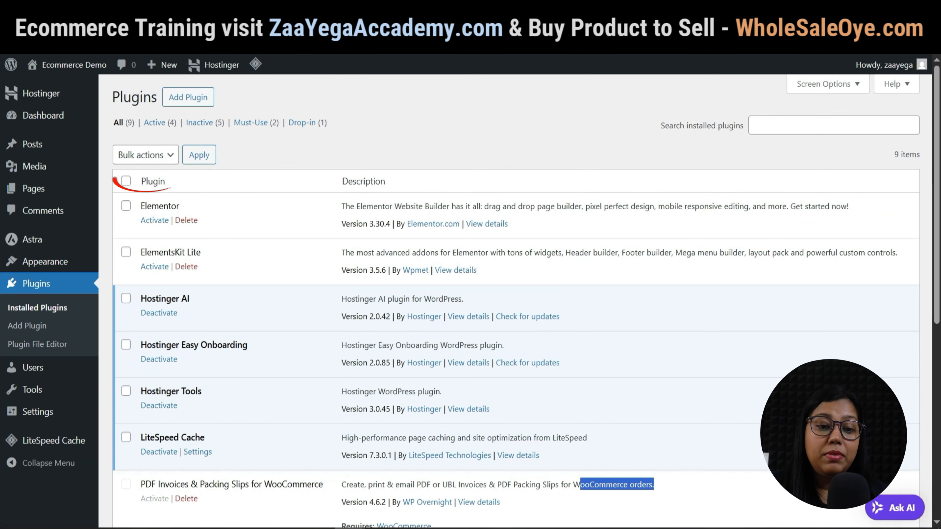
Bulk-activate all installed plugins, repeating Activate for those still inactive.
{"action": "left_click", "coordinate": [145, 154]}
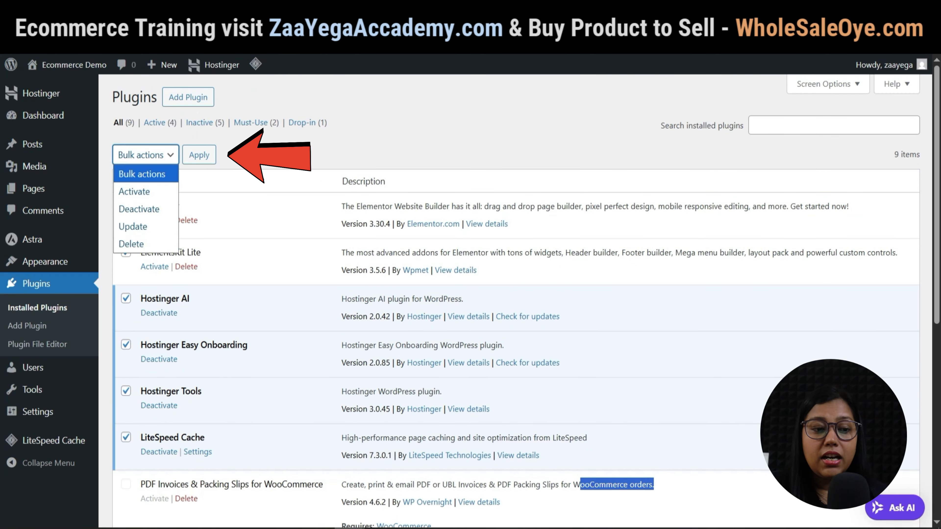
{"action": "left_click", "coordinate": [135, 191]}
{"action": "left_click", "coordinate": [199, 154]}
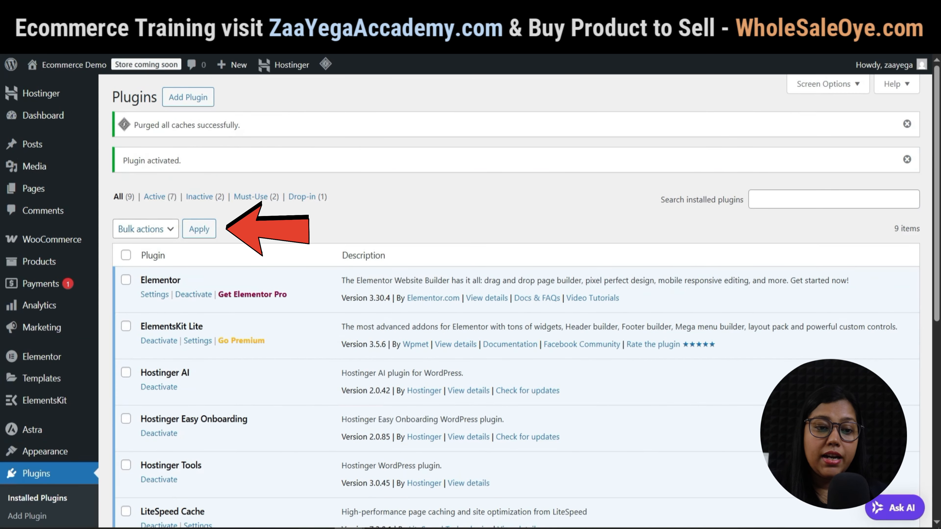
{"action": "left_click", "coordinate": [146, 229]}
{"action": "left_click", "coordinate": [135, 266]}
{"action": "left_click", "coordinate": [199, 229]}
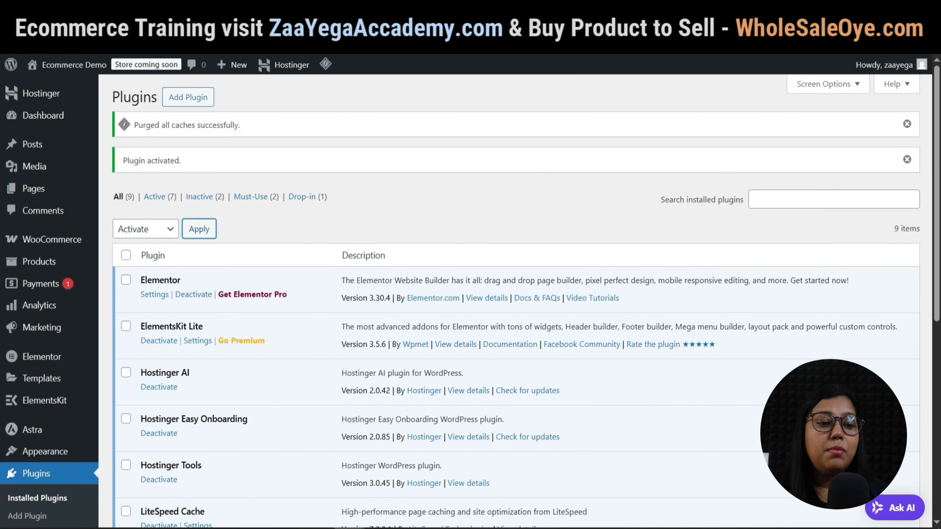
Scroll through the Installed Plugins list to confirm all nine plugins are active.
{"action": "scroll", "coordinate": [515, 301], "scroll_direction": "down", "scroll_amount": 4}
{"action": "scroll", "coordinate": [515, 301], "scroll_direction": "down", "scroll_amount": 1}
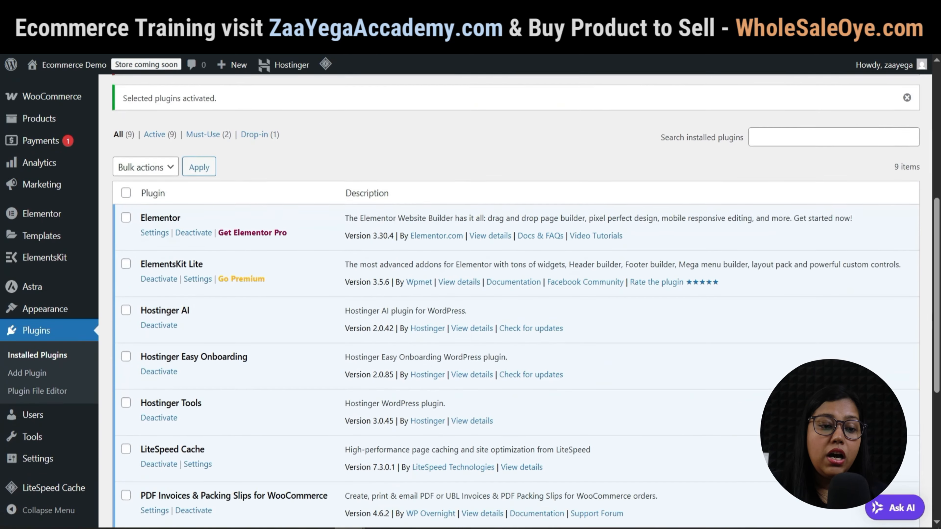
{"action": "scroll", "coordinate": [526, 298], "scroll_direction": "down", "scroll_amount": 2}
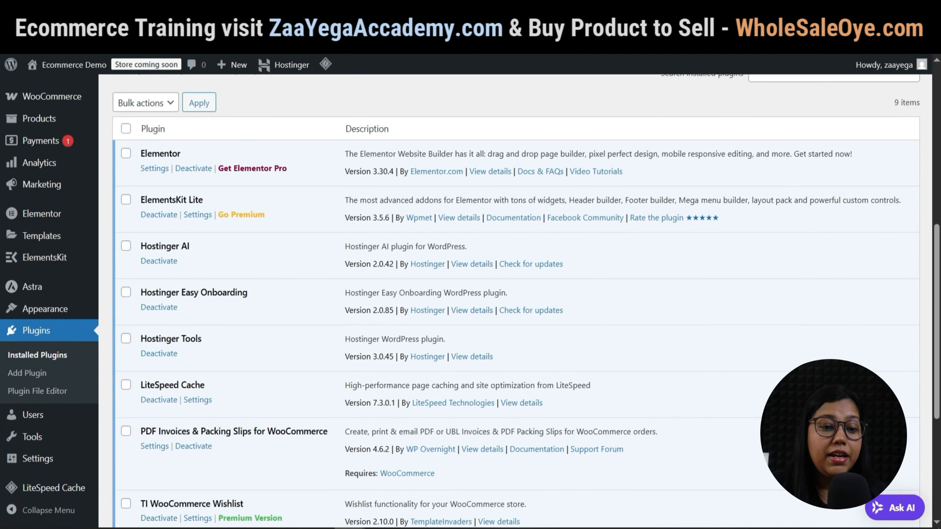
{"action": "scroll", "coordinate": [515, 301], "scroll_direction": "down", "scroll_amount": 4}
{"action": "scroll", "coordinate": [515, 296], "scroll_direction": "up", "scroll_amount": 3}
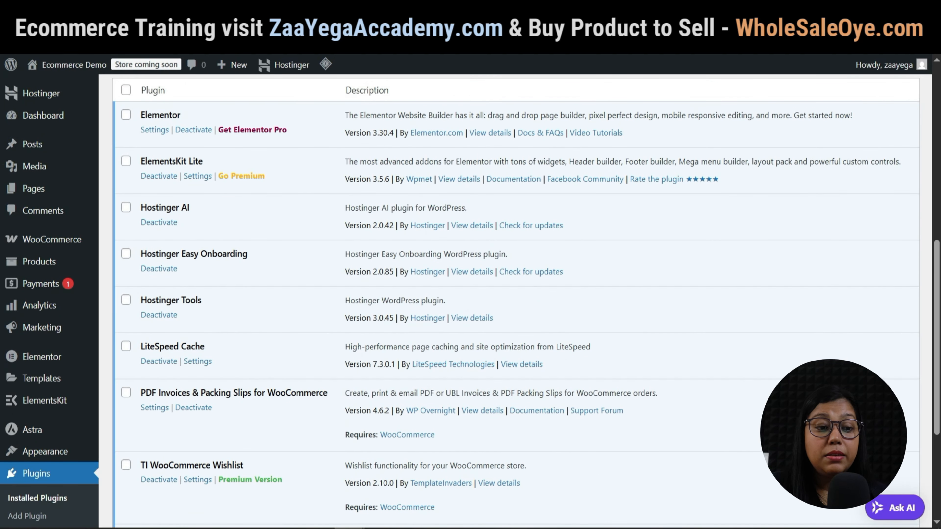
{"action": "scroll", "coordinate": [515, 297], "scroll_direction": "up", "scroll_amount": 2}
{"action": "scroll", "coordinate": [515, 297], "scroll_direction": "up", "scroll_amount": 2}
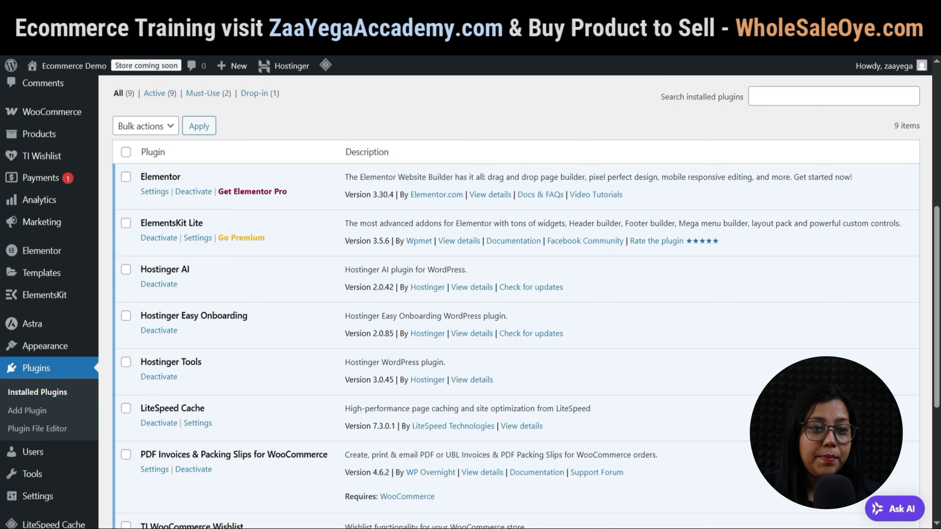
{"action": "scroll", "coordinate": [241, 238], "scroll_direction": "down", "scroll_amount": 2}
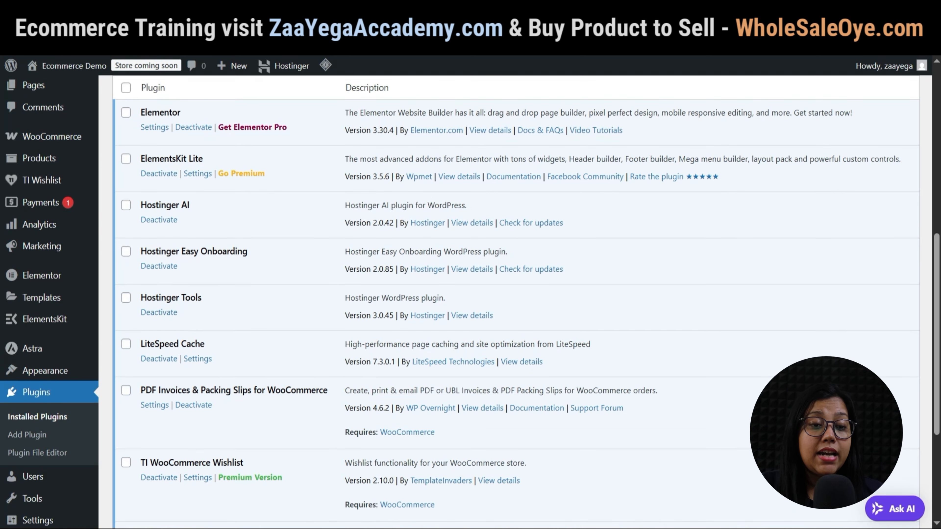
{"action": "scroll", "coordinate": [470, 296], "scroll_direction": "up", "scroll_amount": 4}
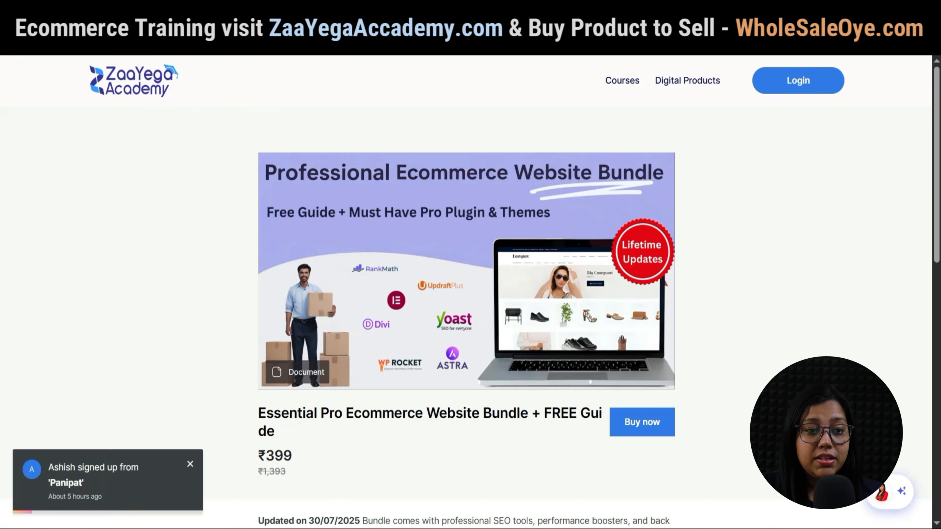
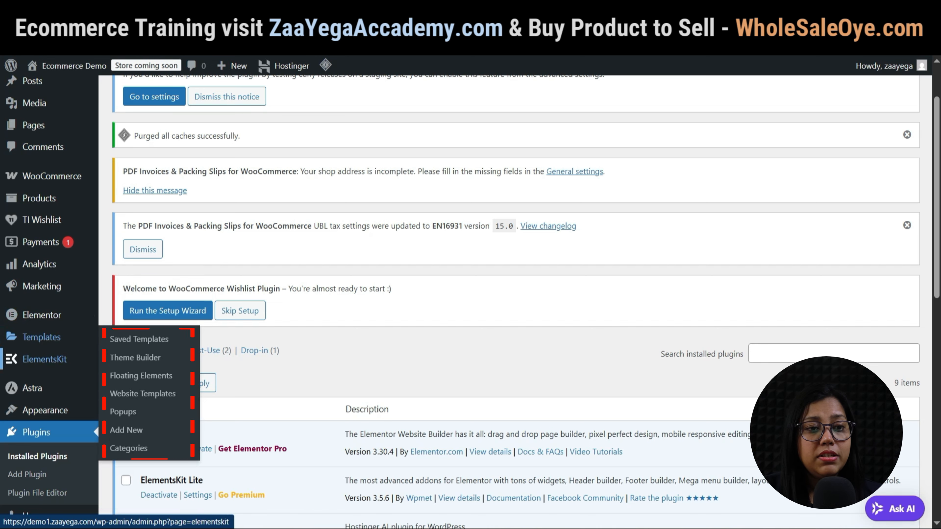
Look over the WooCommerce Home page, then go to WooCommerce Settings.
{"action": "scroll", "coordinate": [48, 359], "scroll_direction": "down", "scroll_amount": 3}
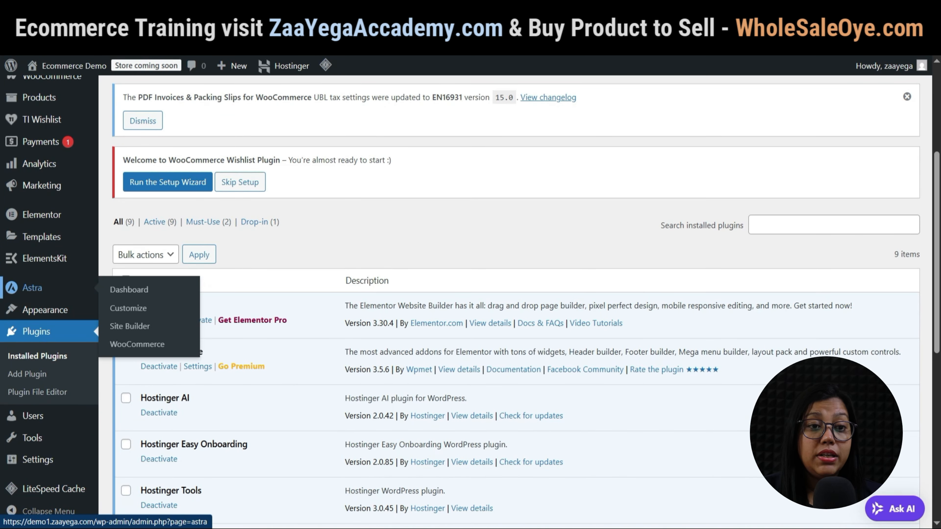
{"action": "scroll", "coordinate": [44, 296], "scroll_direction": "down", "scroll_amount": 2}
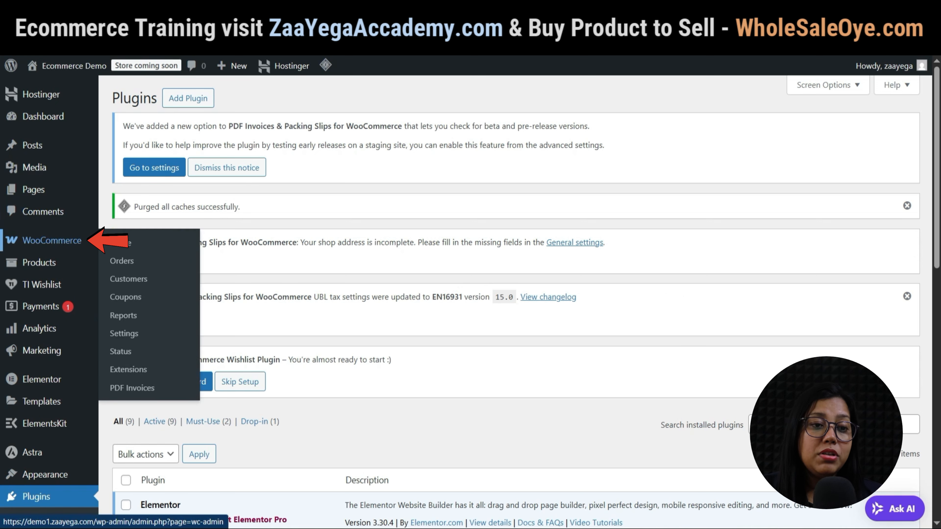
{"action": "left_click", "coordinate": [52, 241]}
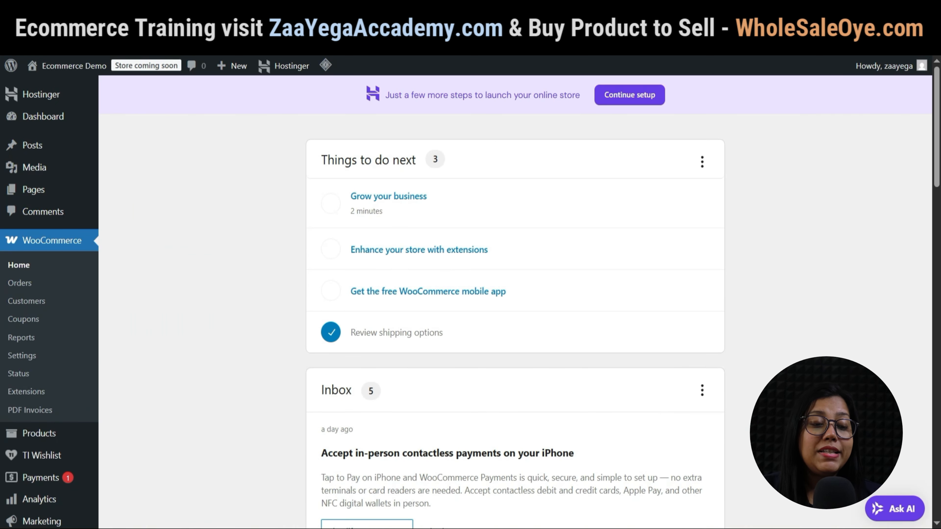
{"action": "scroll", "coordinate": [514, 297], "scroll_direction": "down", "scroll_amount": 10}
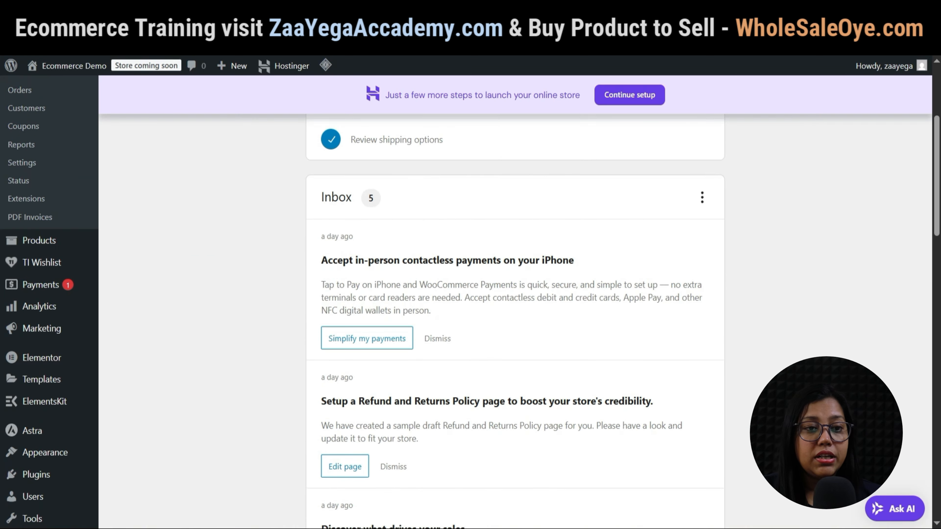
{"action": "scroll", "coordinate": [22, 267], "scroll_direction": "down", "scroll_amount": 10}
{"action": "scroll", "coordinate": [23, 267], "scroll_direction": "up", "scroll_amount": 7}
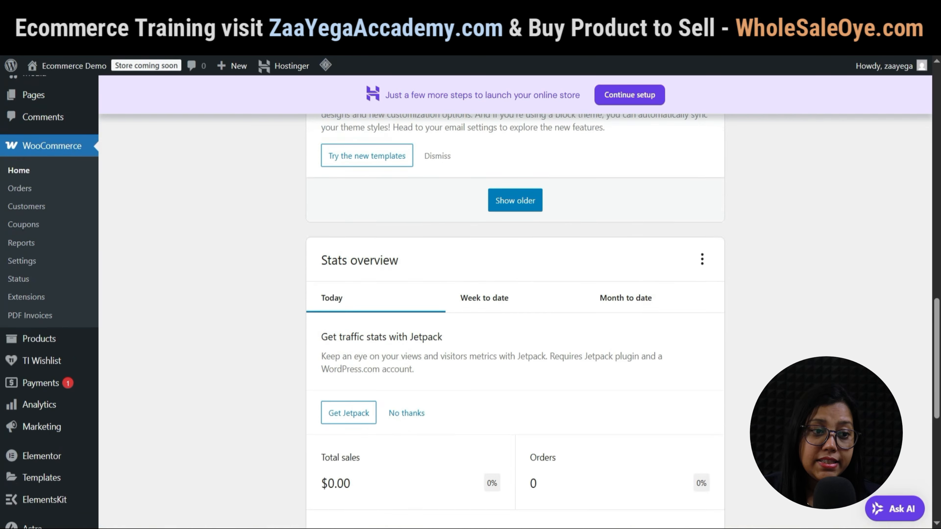
{"action": "left_click", "coordinate": [21, 338]}
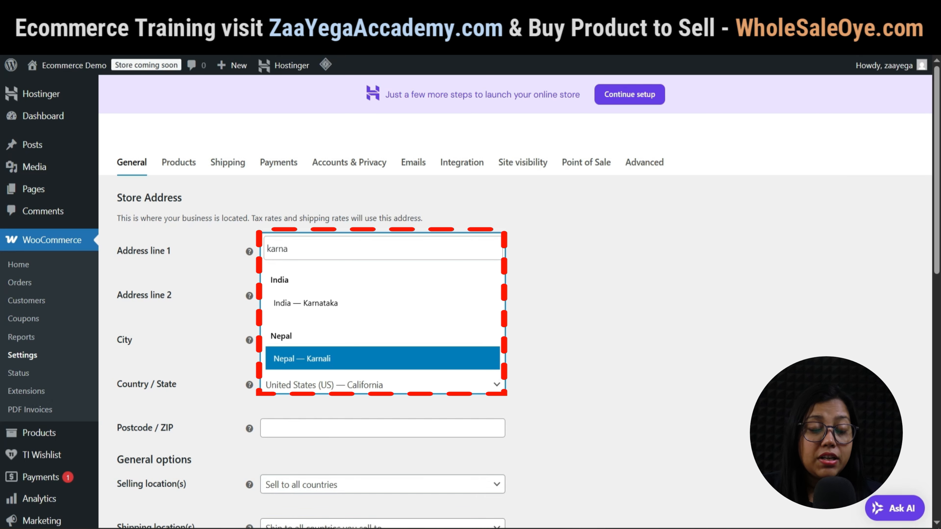
Set the store country/state to India — Karnataka and enter the postcode.
{"action": "key", "text": "Return"}
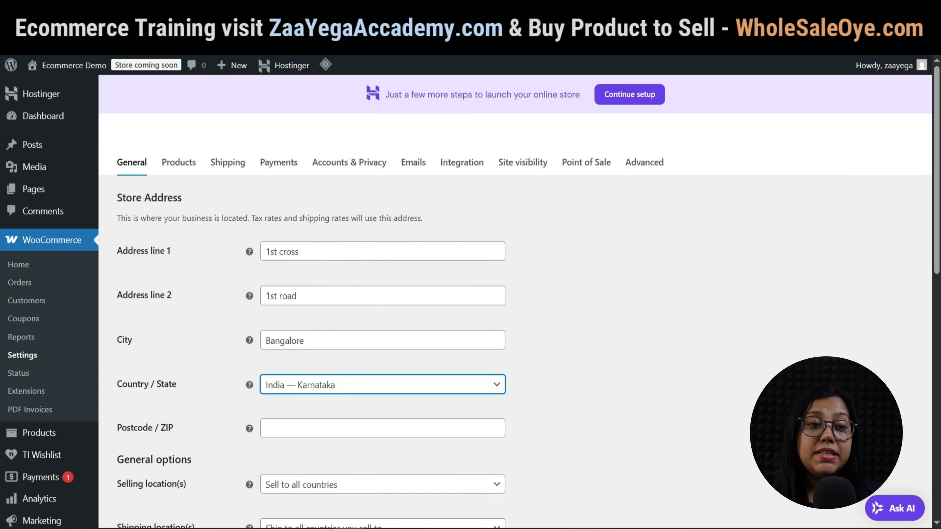
{"action": "scroll", "coordinate": [515, 297], "scroll_direction": "down", "scroll_amount": 2}
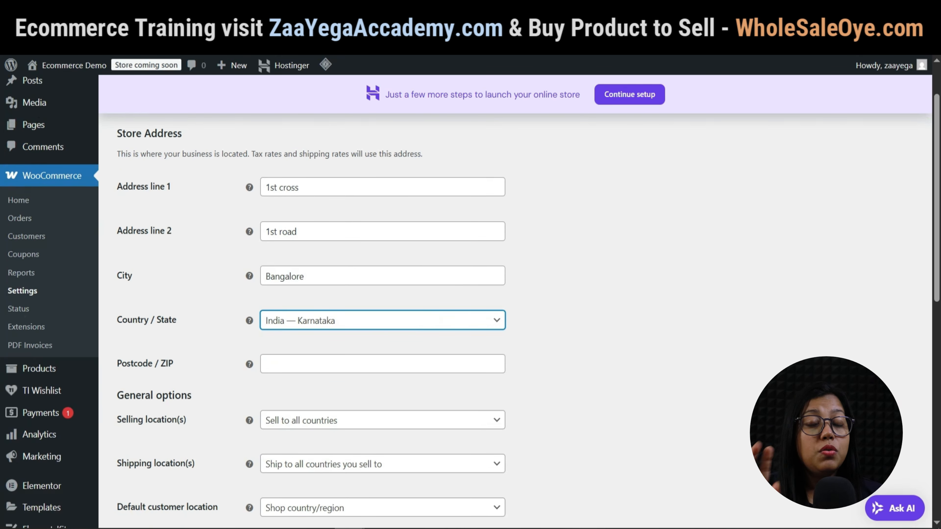
{"action": "left_click", "coordinate": [382, 364]}
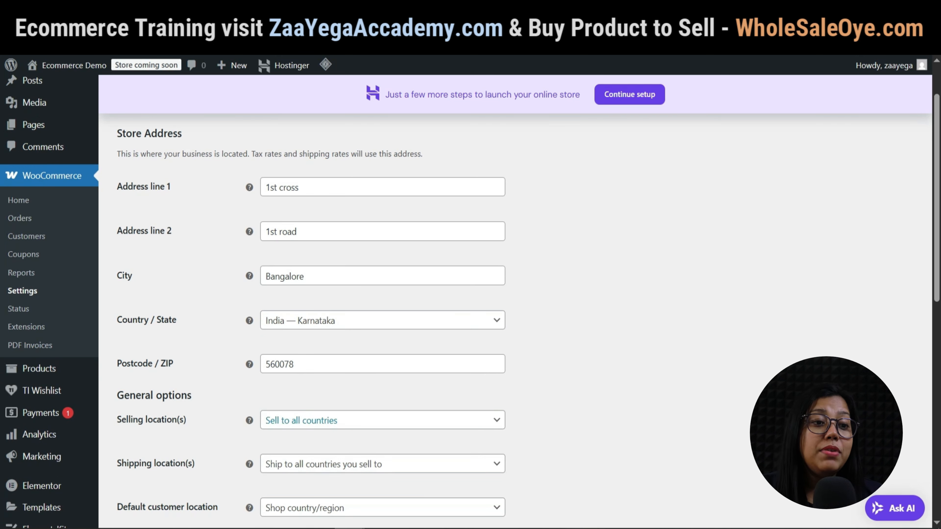
Sell to India only and ship only to specific countries.
{"action": "left_click", "coordinate": [300, 420]}
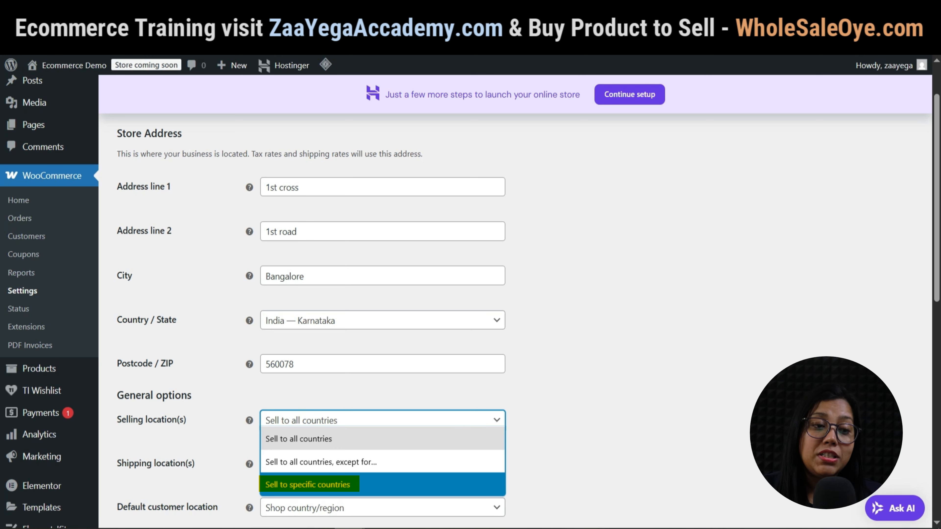
{"action": "type", "text": "india"}
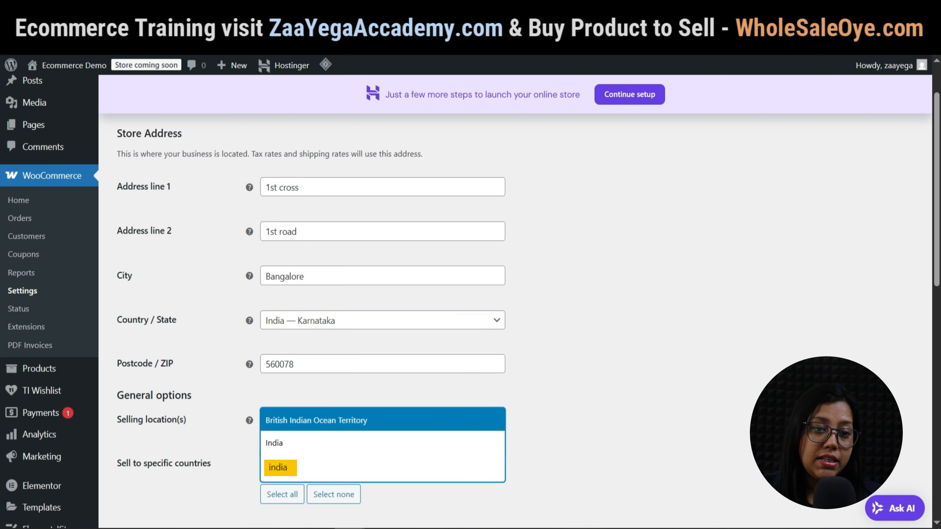
{"action": "left_click", "coordinate": [274, 443]}
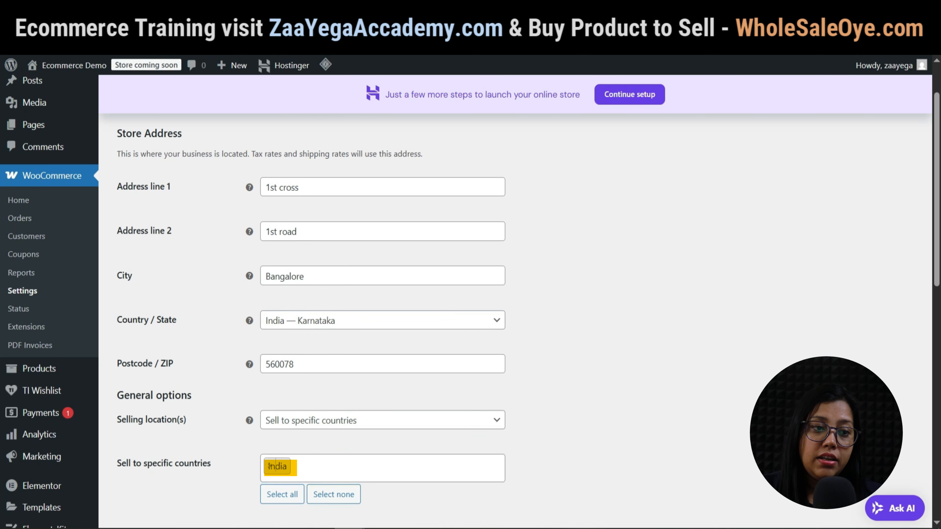
{"action": "scroll", "coordinate": [275, 402], "scroll_direction": "down", "scroll_amount": 2}
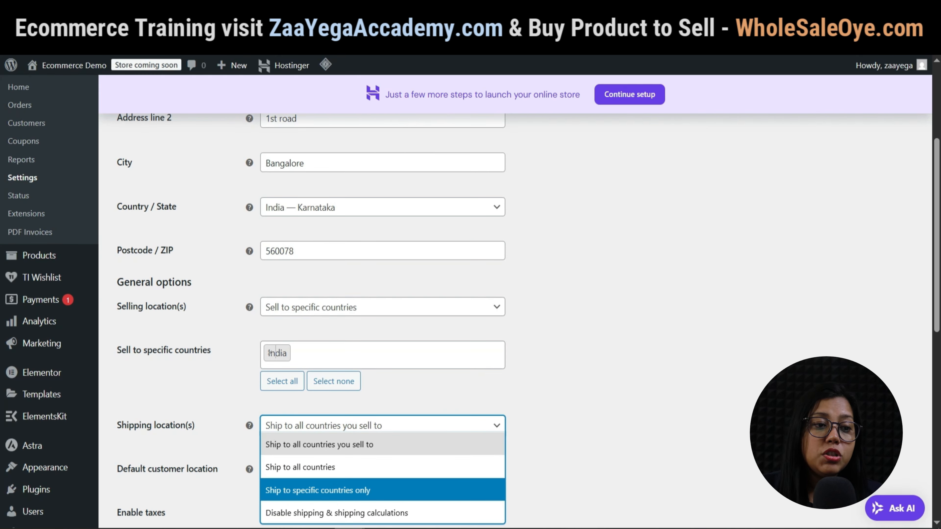
{"action": "left_click", "coordinate": [318, 490]}
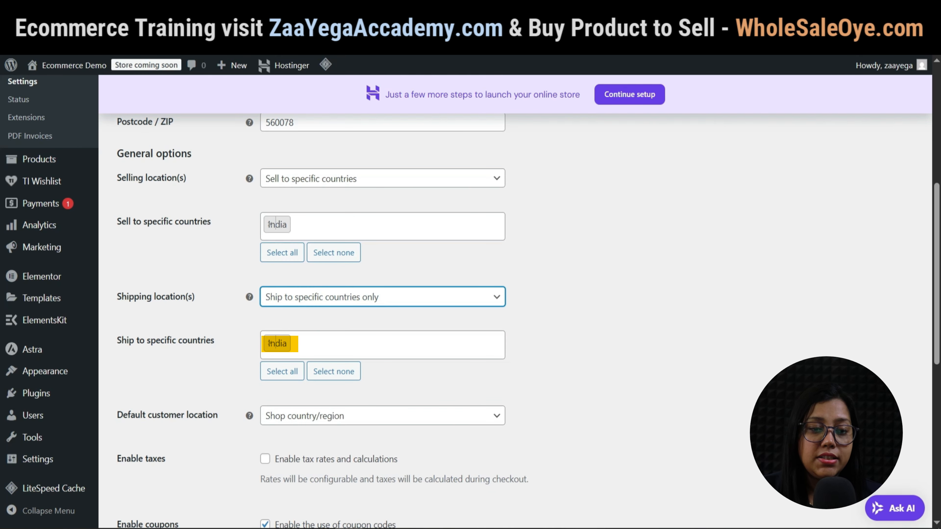
Enable tax rates, set the currency to Indian rupee, and save the general settings.
{"action": "scroll", "coordinate": [515, 296], "scroll_direction": "down", "scroll_amount": 2}
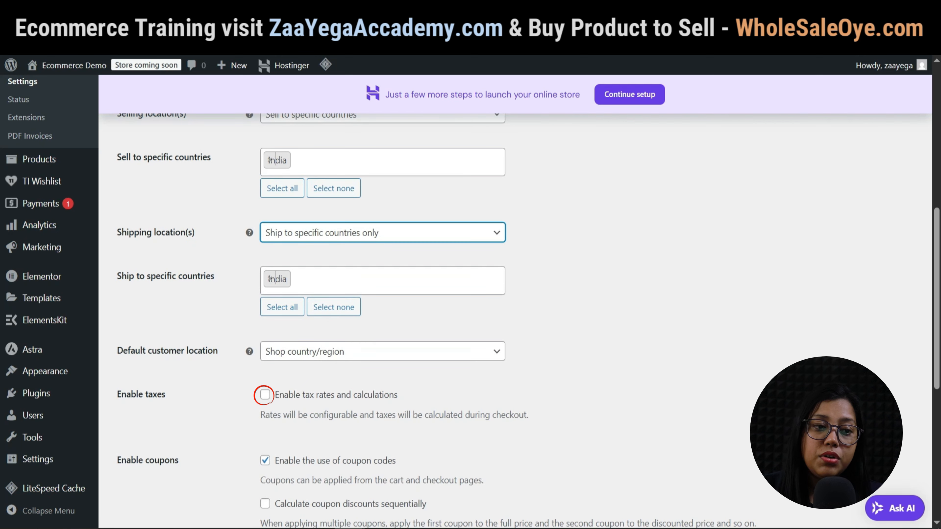
{"action": "left_click", "coordinate": [265, 394]}
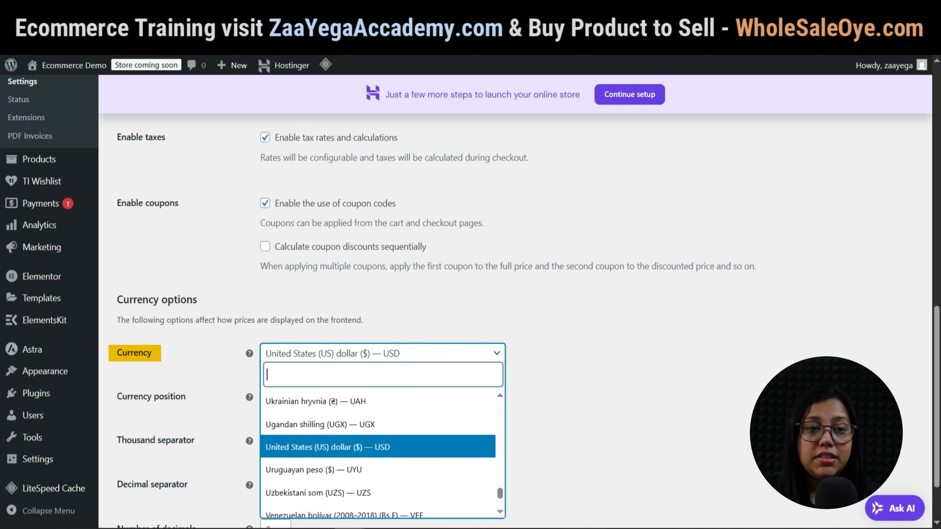
{"action": "type", "text": "ian "}
{"action": "type", "text": "r"}
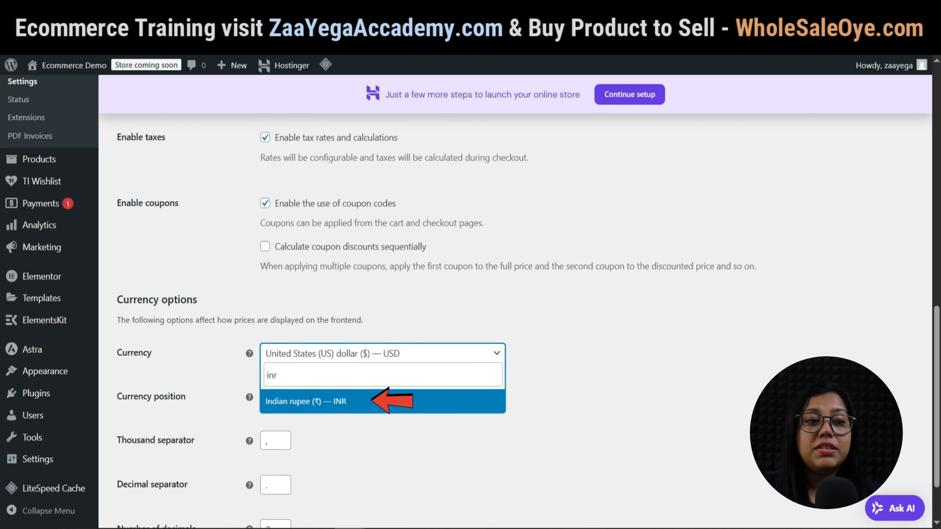
{"action": "key", "text": "Return"}
{"action": "scroll", "coordinate": [528, 325], "scroll_direction": "down", "scroll_amount": 2}
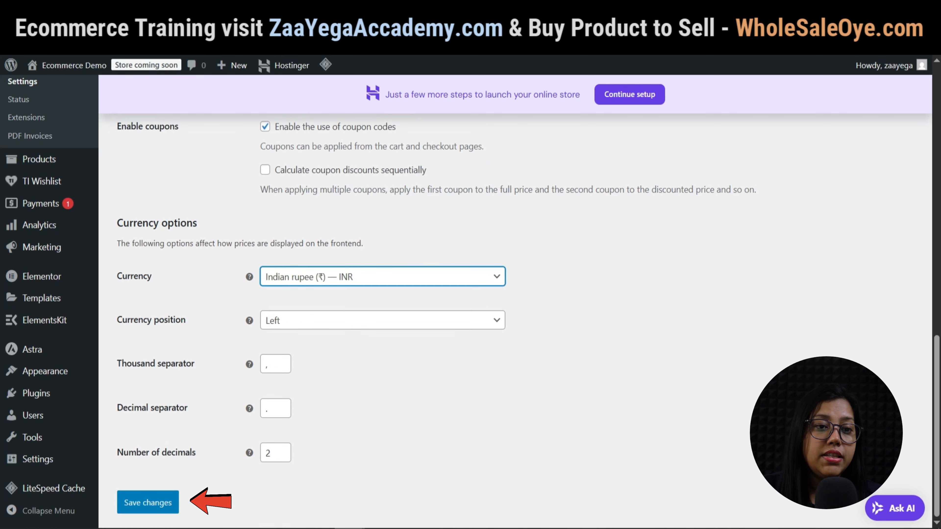
{"action": "left_click", "coordinate": [148, 502]}
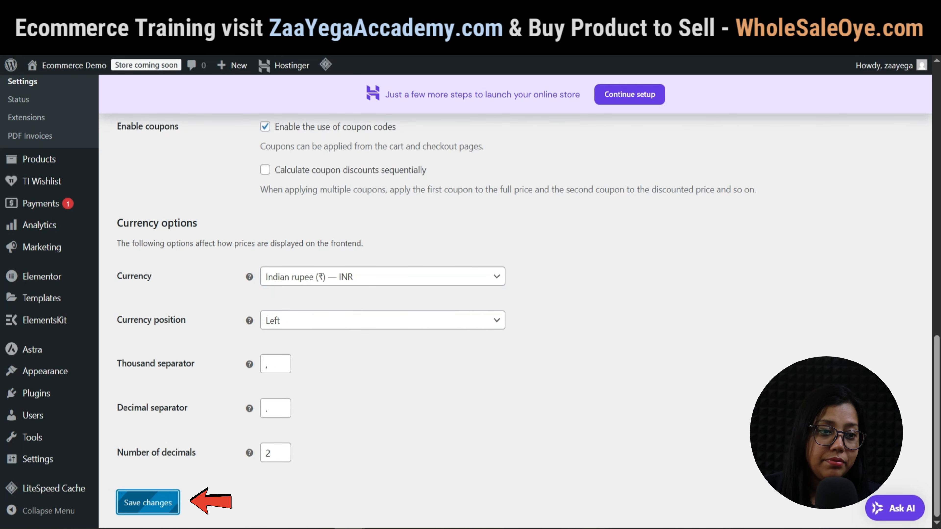
Set the product weight unit to kg and the dimensions unit to cm.
{"action": "left_click", "coordinate": [178, 162]}
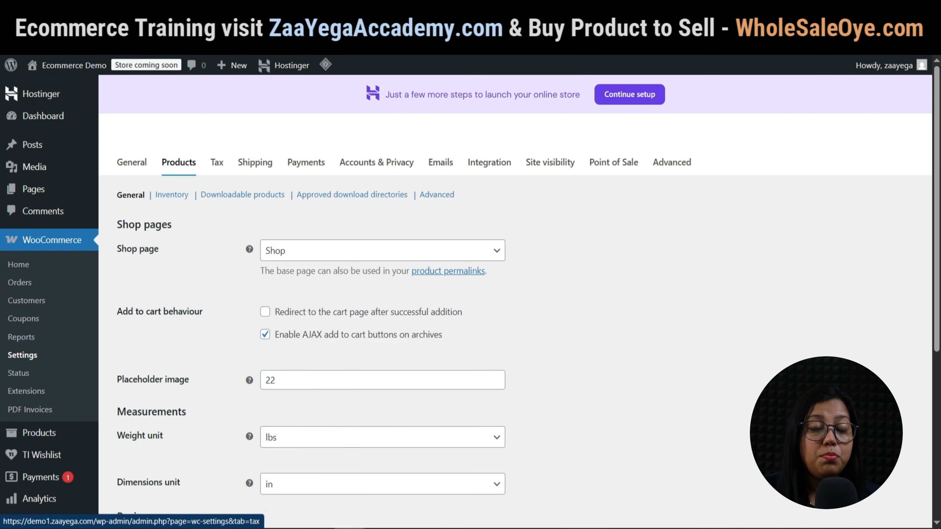
{"action": "scroll", "coordinate": [514, 297], "scroll_direction": "down", "scroll_amount": 2}
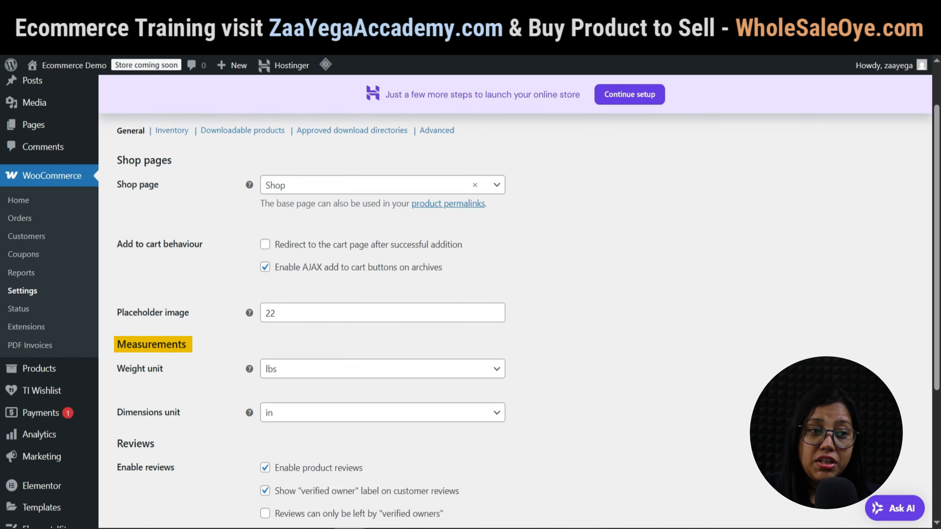
{"action": "left_click_drag", "start_coordinate": [117, 369], "coordinate": [163, 369]}
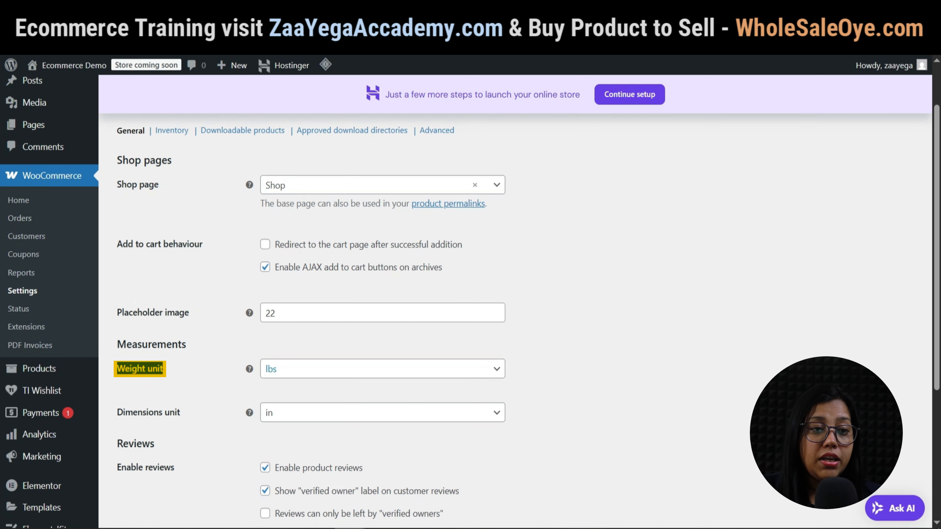
{"action": "left_click", "coordinate": [382, 369]}
{"action": "left_click", "coordinate": [293, 388]}
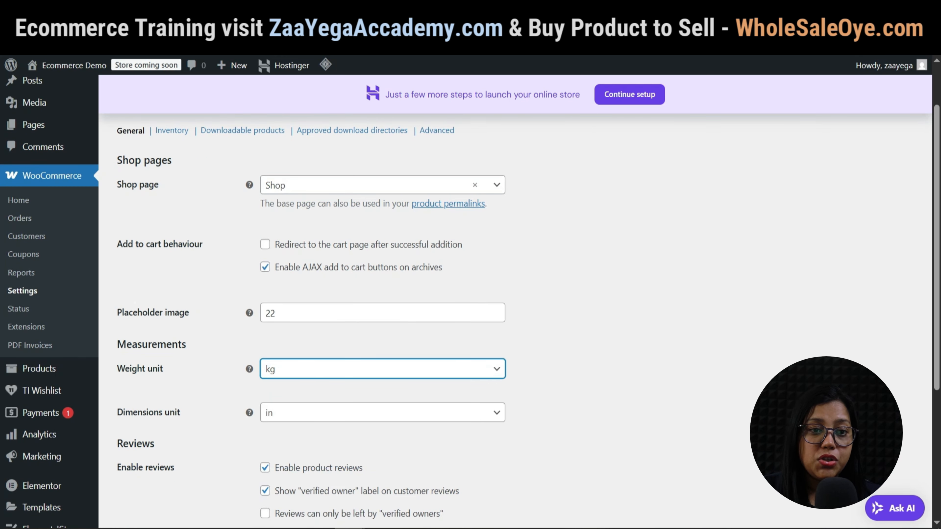
{"action": "left_click", "coordinate": [385, 413]}
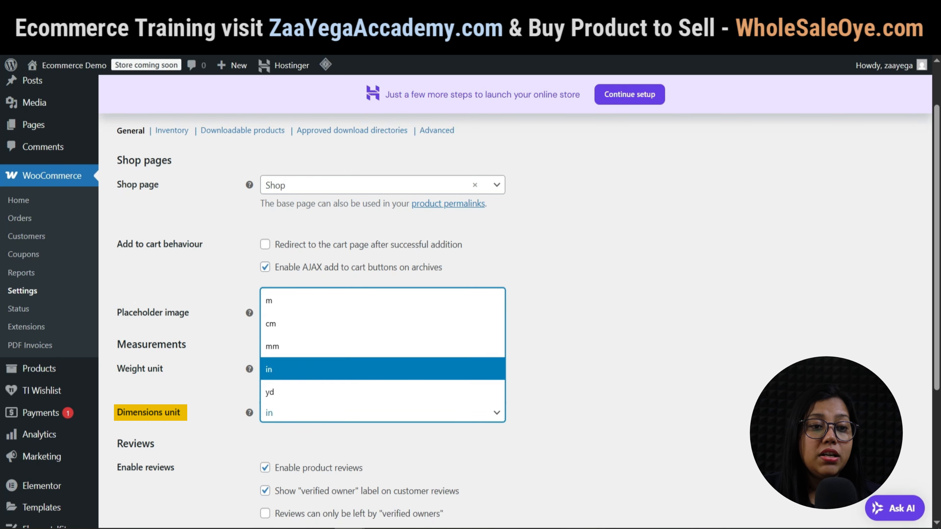
{"action": "left_click", "coordinate": [293, 321]}
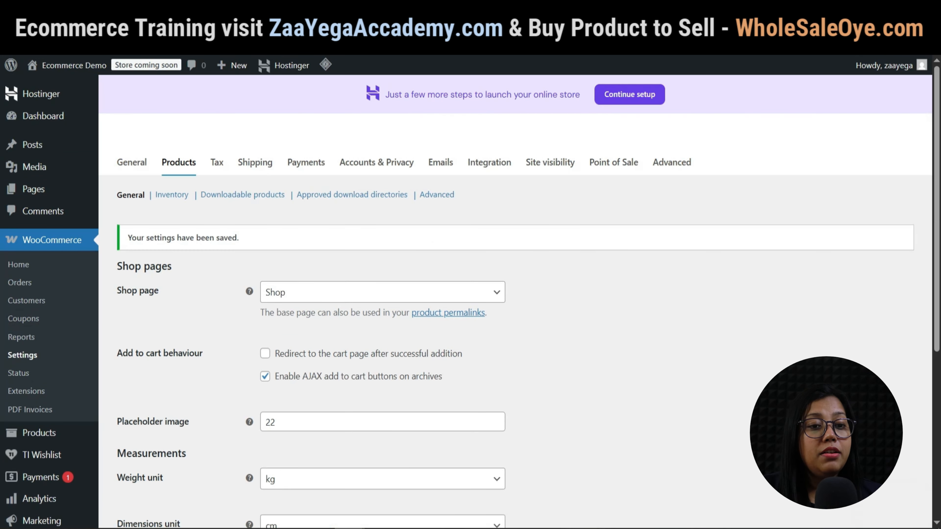
{"action": "left_click", "coordinate": [171, 195]}
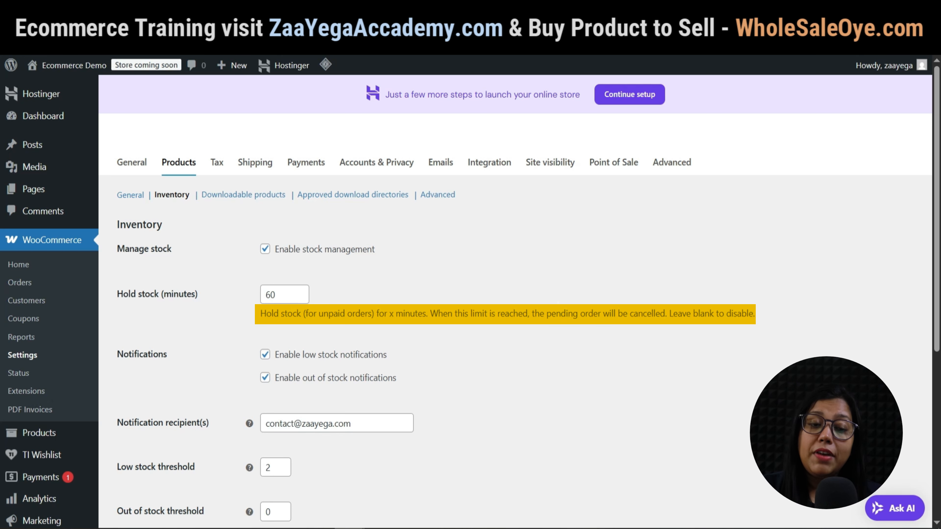
Check the notification recipient and set the low stock threshold to 5.
{"action": "scroll", "coordinate": [515, 302], "scroll_direction": "down", "scroll_amount": 2}
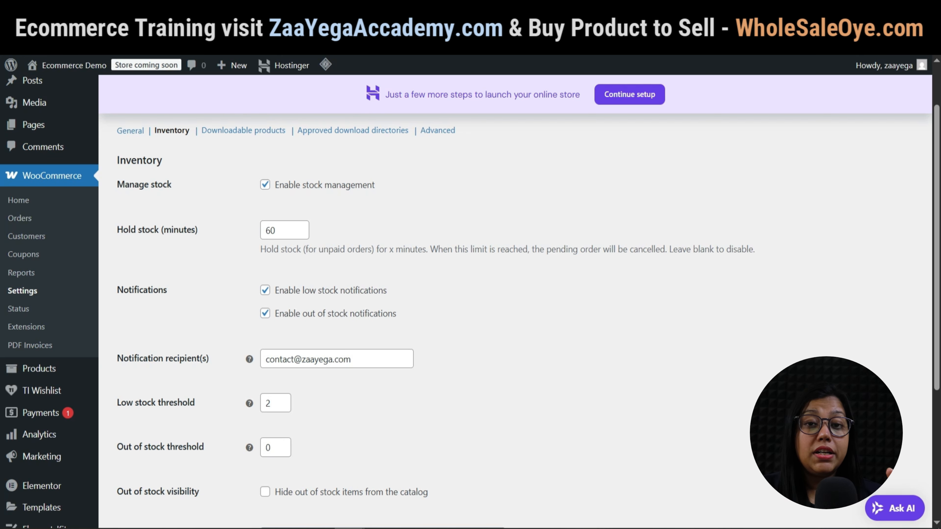
{"action": "scroll", "coordinate": [514, 302], "scroll_direction": "down", "scroll_amount": 2}
{"action": "left_click", "coordinate": [287, 295]}
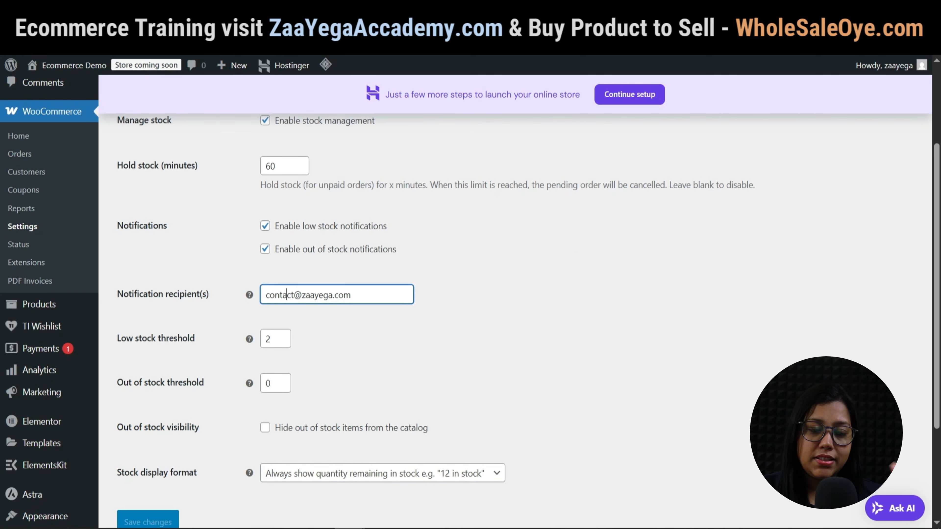
{"action": "left_click", "coordinate": [481, 296]}
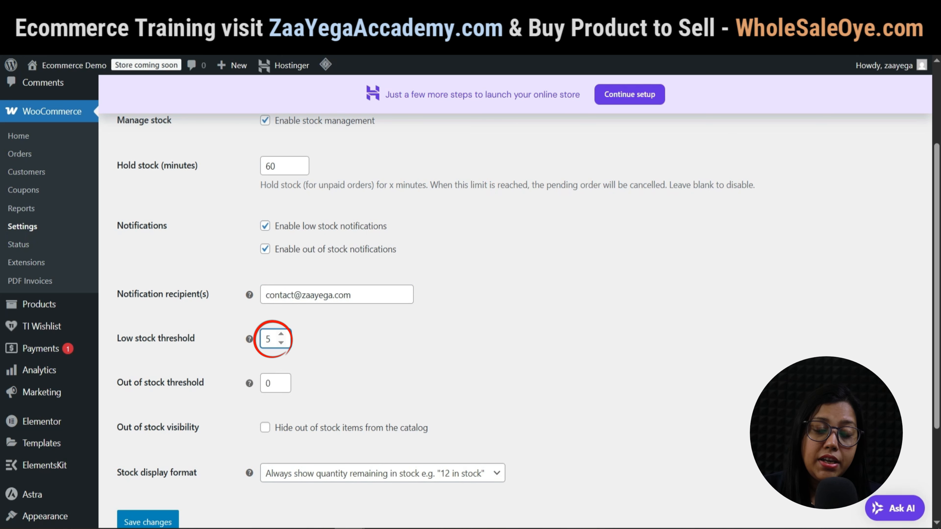
{"action": "left_click", "coordinate": [481, 339]}
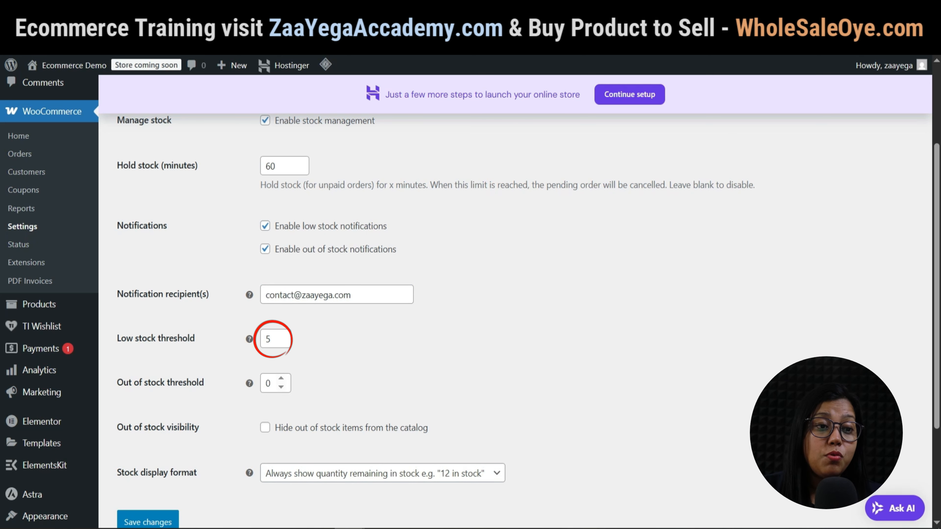
Show stock quantity only when low and save the inventory settings.
{"action": "scroll", "coordinate": [518, 296], "scroll_direction": "down", "scroll_amount": 2}
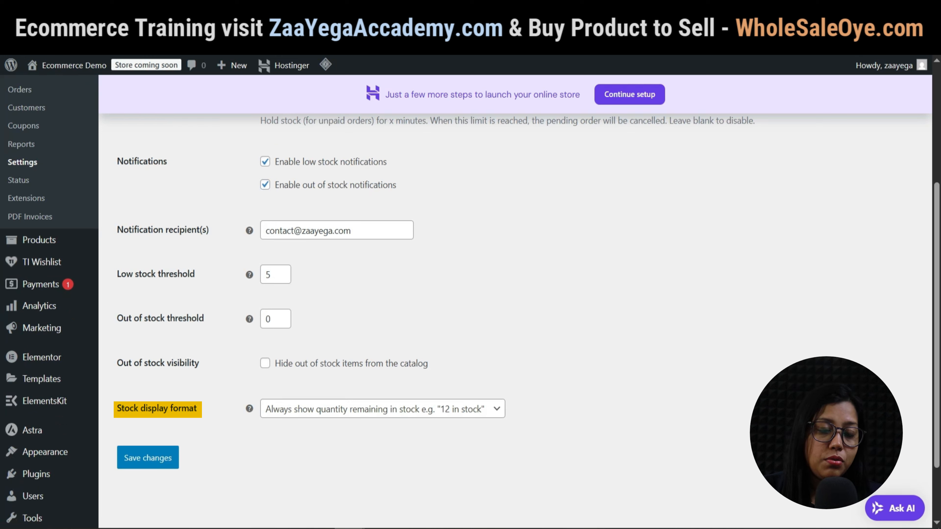
{"action": "left_click", "coordinate": [383, 408]}
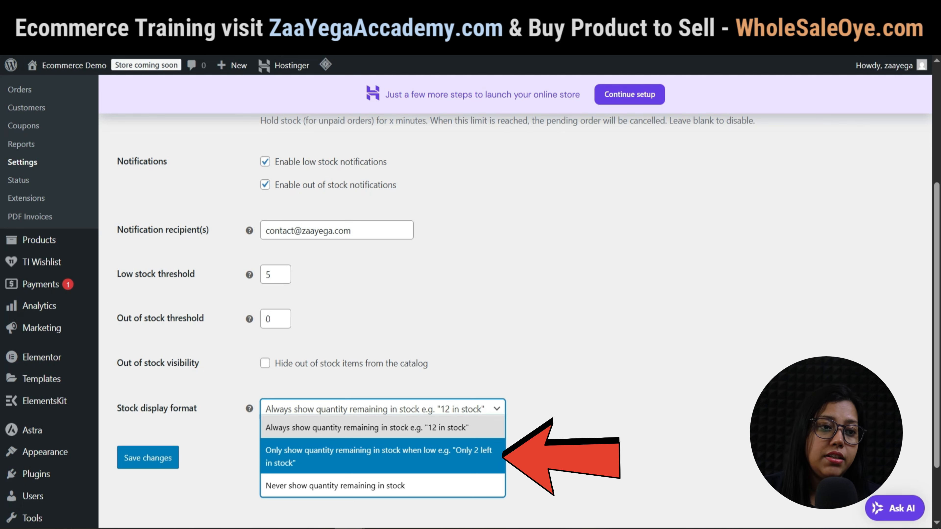
{"action": "left_click", "coordinate": [382, 456]}
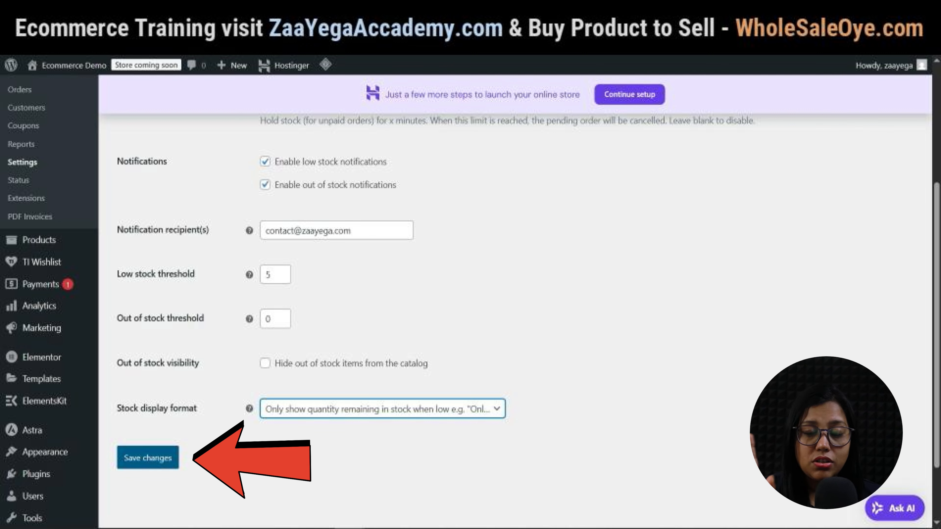
{"action": "left_click", "coordinate": [148, 458]}
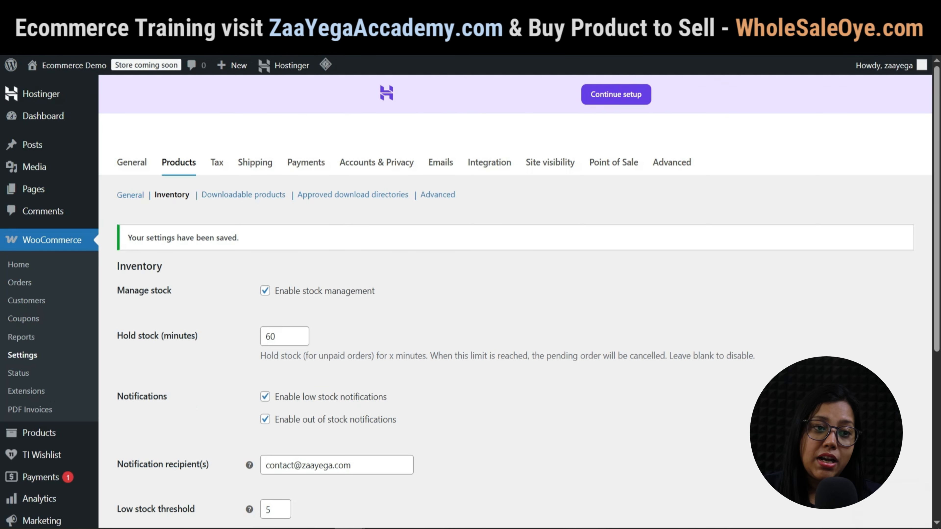
{"action": "left_click", "coordinate": [217, 162]}
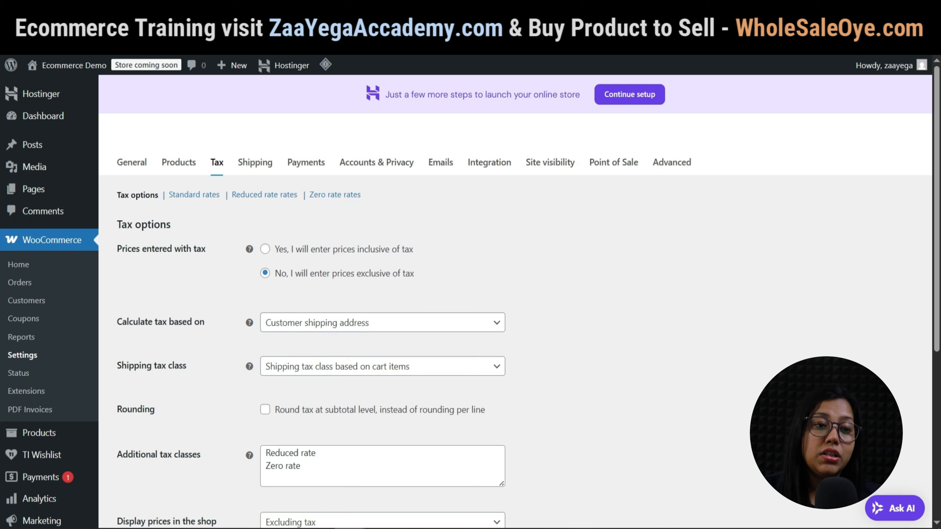
Calculate tax based on the customer billing address.
{"action": "left_click", "coordinate": [265, 249]}
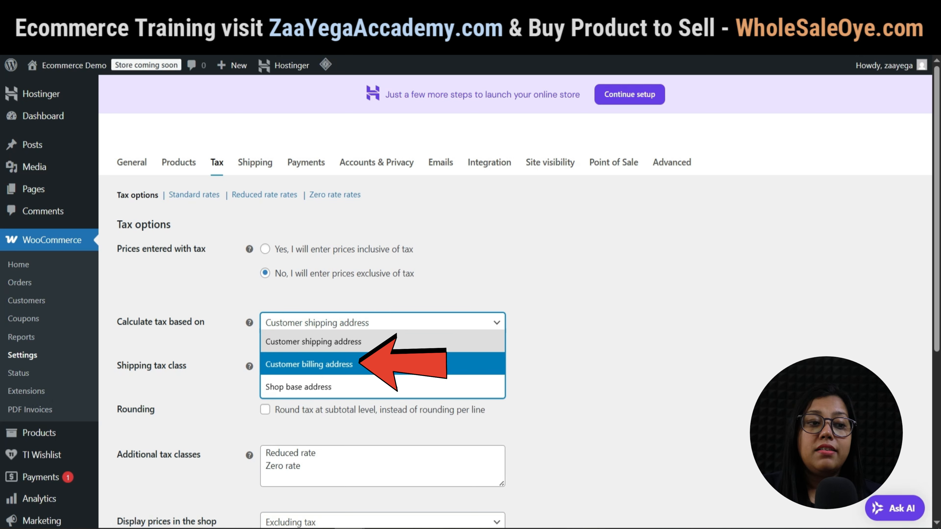
{"action": "left_click", "coordinate": [309, 364]}
{"action": "scroll", "coordinate": [515, 302], "scroll_direction": "down", "scroll_amount": 3}
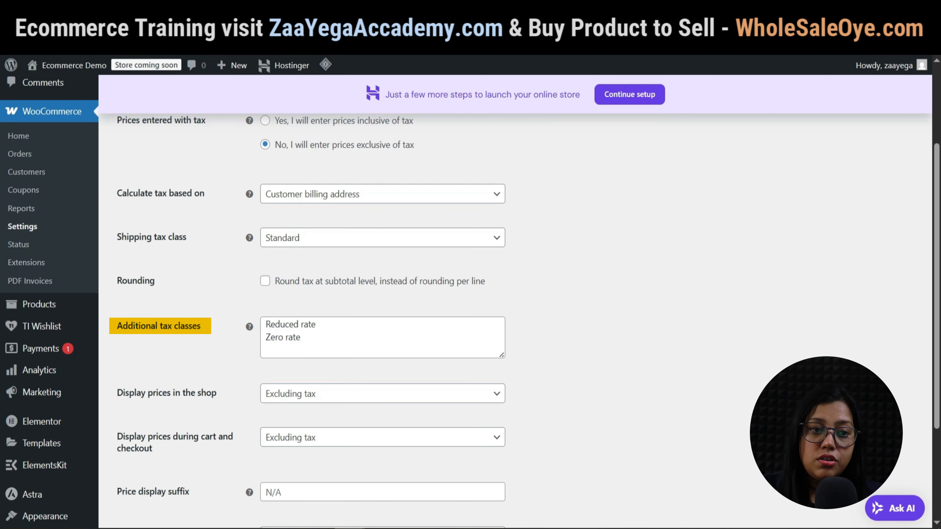
Add GST 12% and GST 18% as additional tax classes.
{"action": "left_click", "coordinate": [301, 338]}
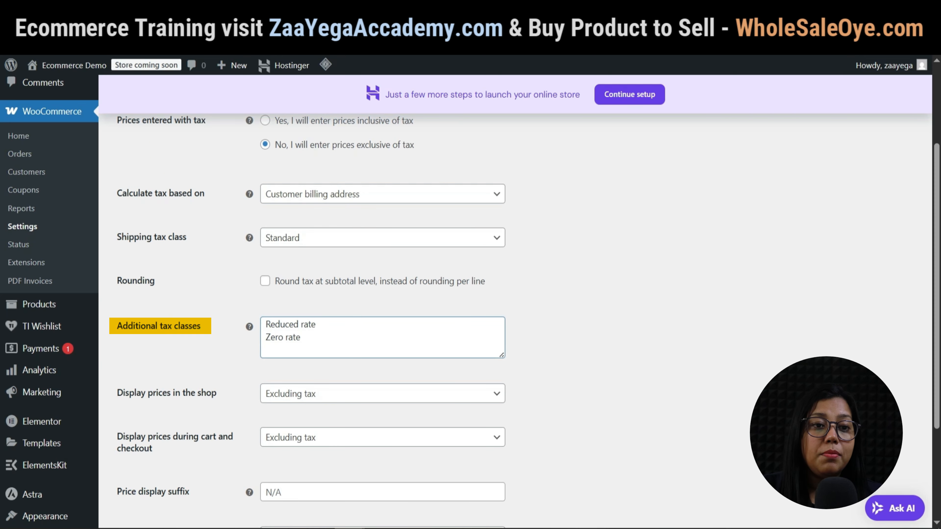
{"action": "key", "text": "Return"}
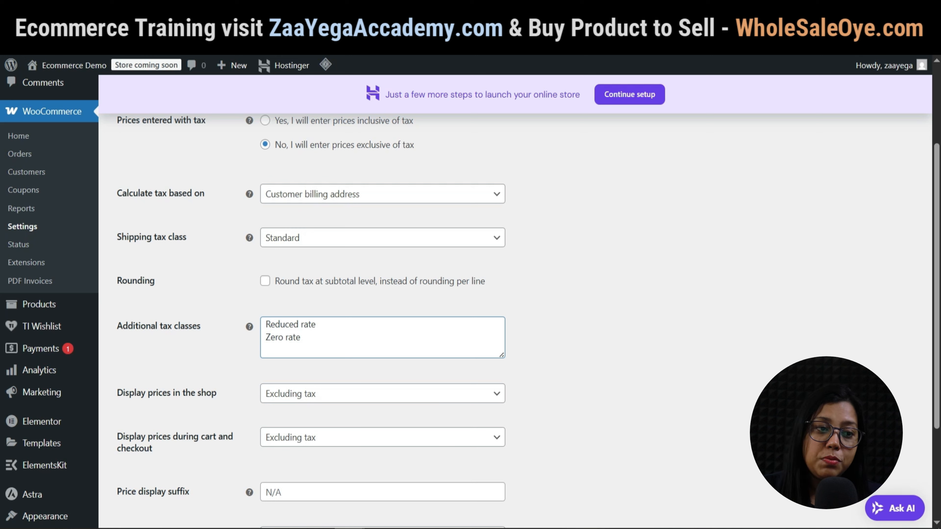
{"action": "type", "text": "GST"}
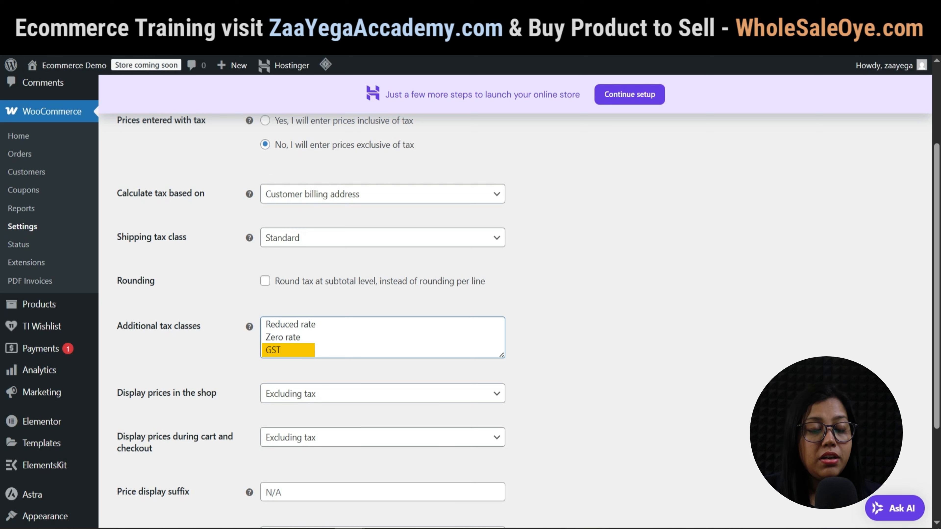
{"action": "type", "text": " 12"}
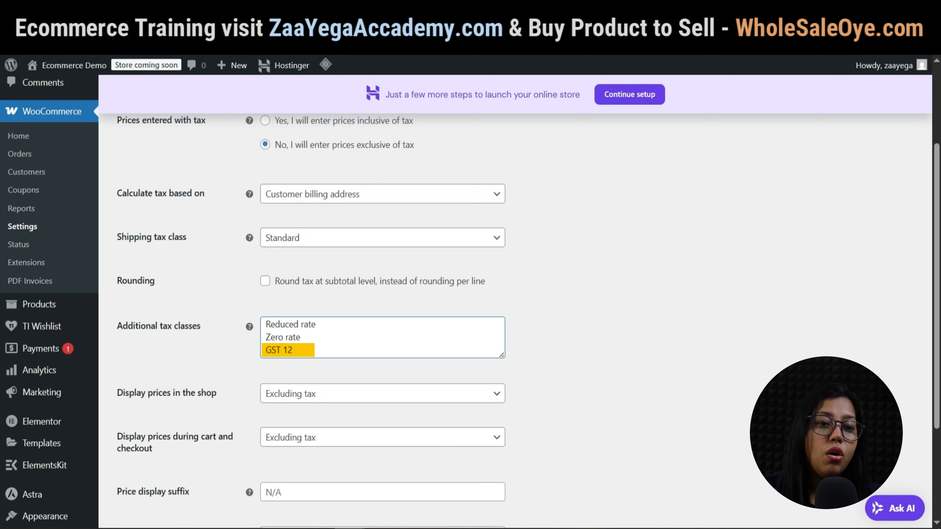
{"action": "type", "text": "%"}
{"action": "key", "text": "Return"}
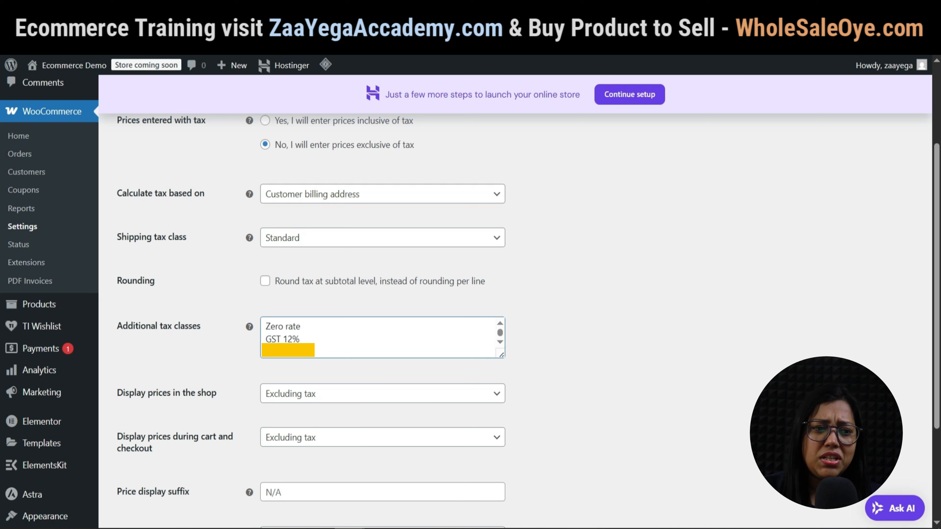
{"action": "type", "text": "GST"}
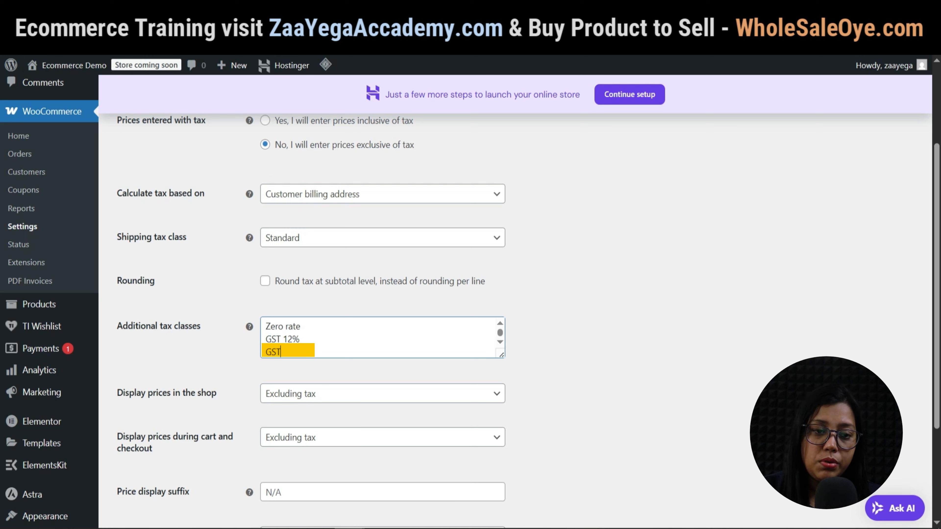
{"action": "type", "text": " 18"}
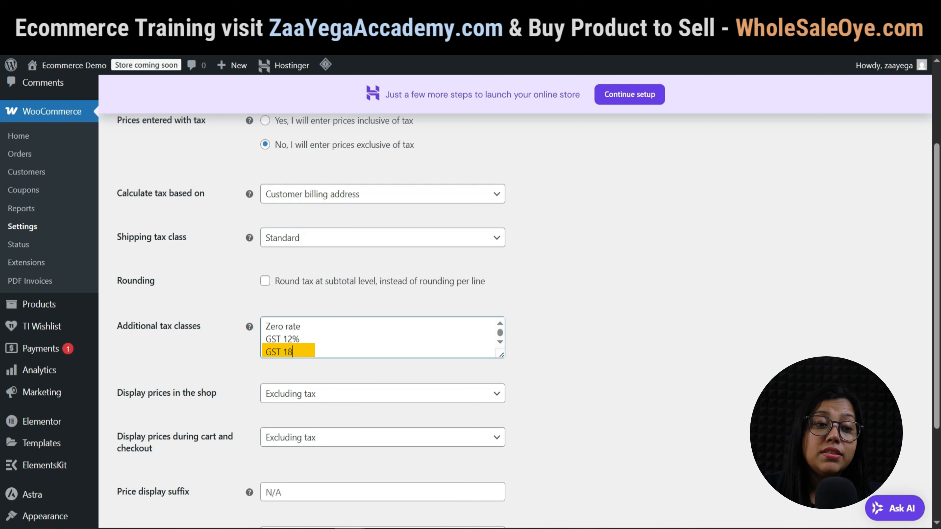
{"action": "type", "text": "%"}
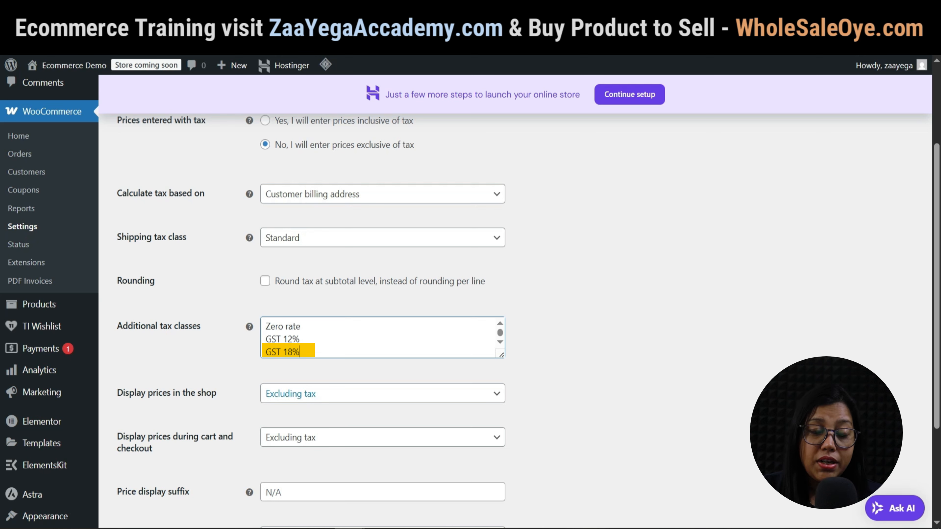
{"action": "scroll", "coordinate": [470, 302], "scroll_direction": "down", "scroll_amount": 3}
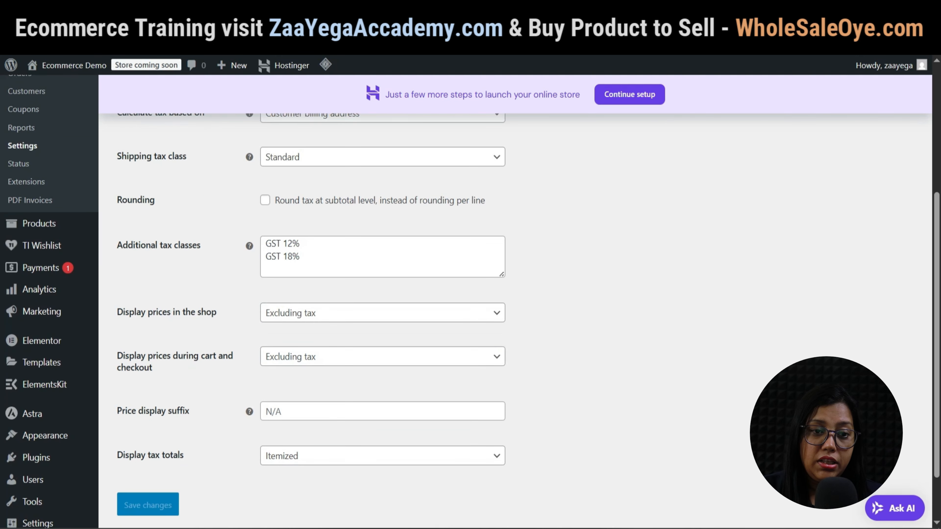
{"action": "left_click", "coordinate": [256, 130]}
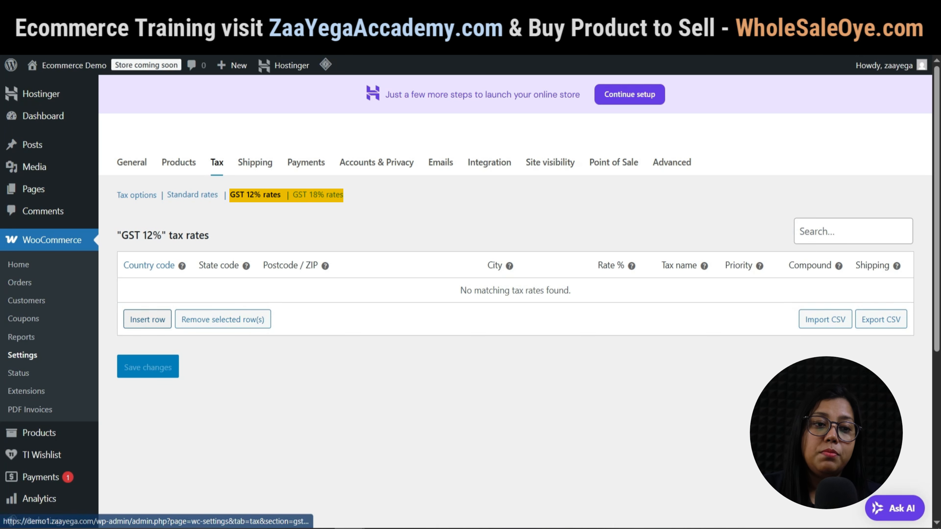
Add an India (IN) tax rate of 12% named GST 12%, not applied to shipping.
{"action": "left_click", "coordinate": [147, 319]}
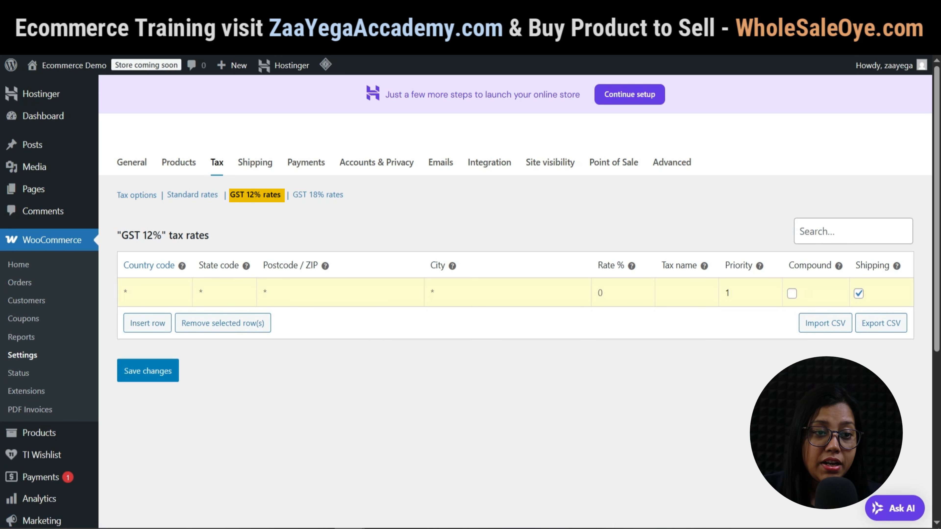
{"action": "type", "text": "IN"}
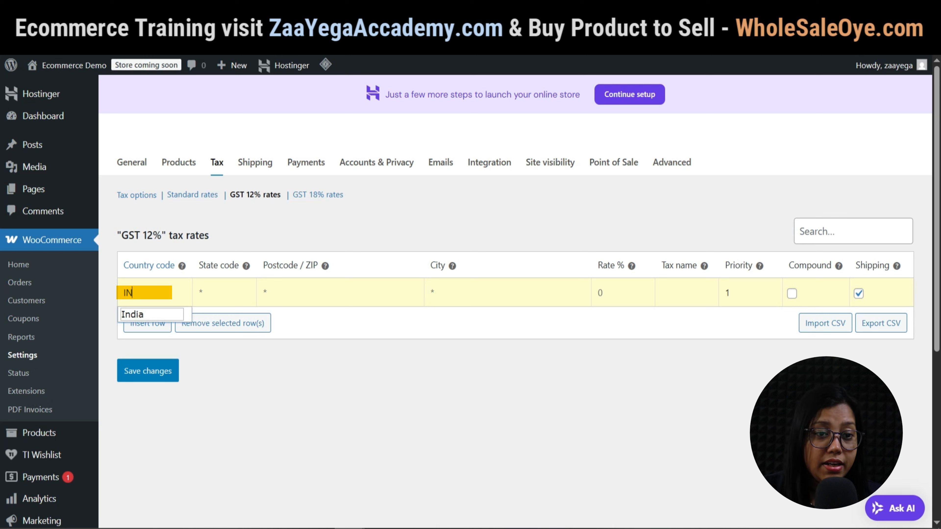
{"action": "left_click", "coordinate": [148, 316]}
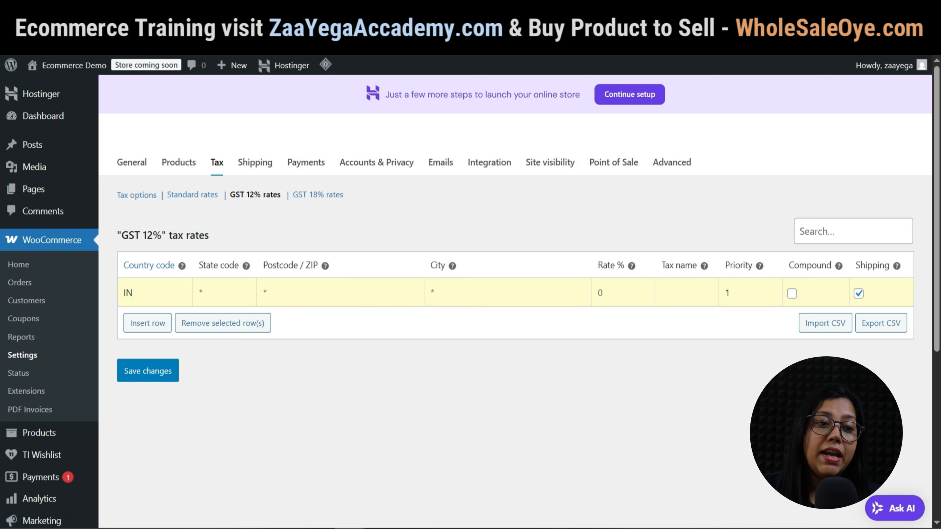
{"action": "left_click", "coordinate": [615, 293]}
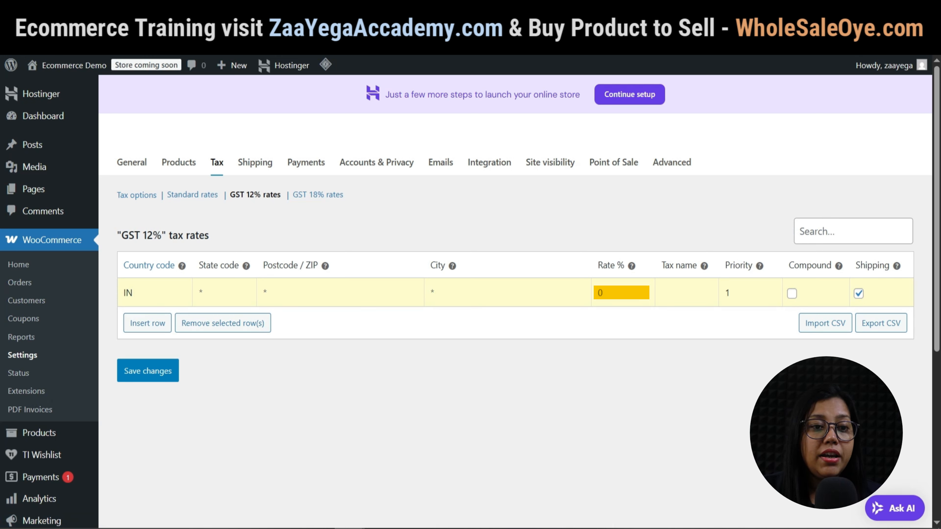
{"action": "type", "text": "12"}
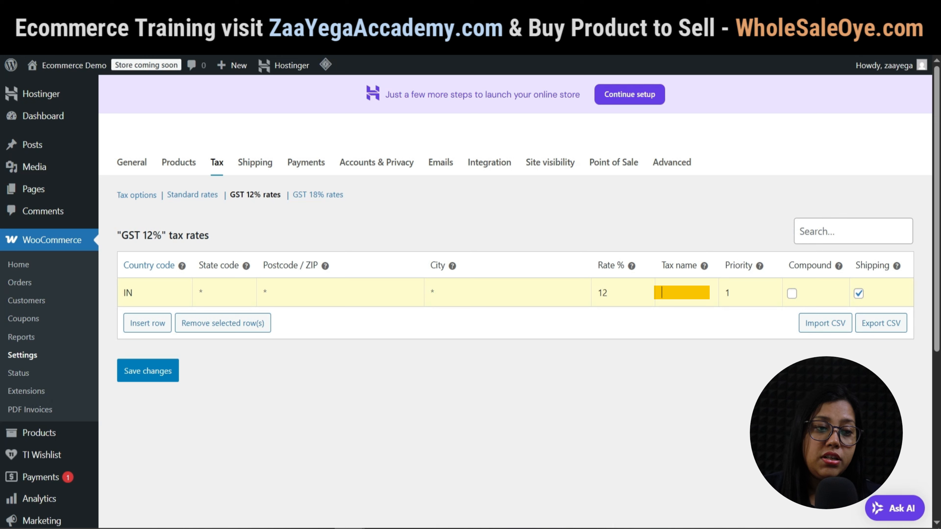
{"action": "type", "text": "GST"}
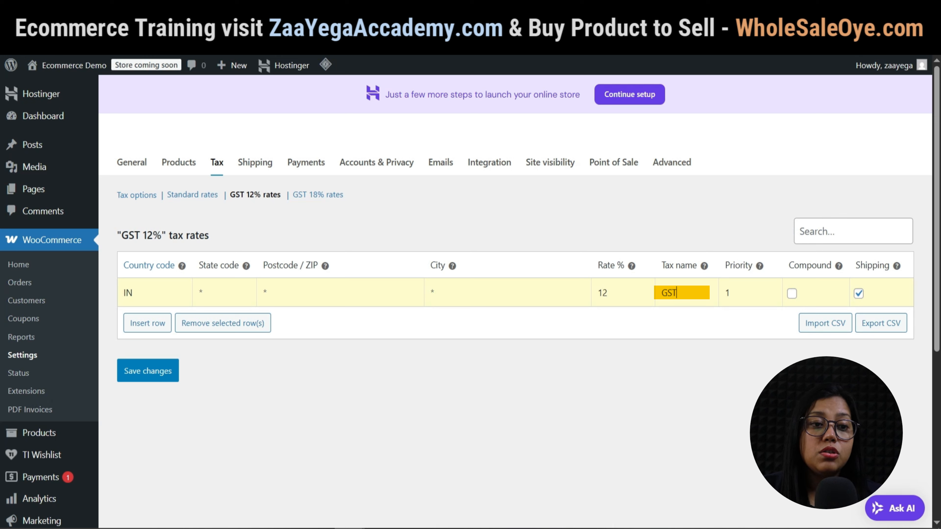
{"action": "type", "text": " 12"}
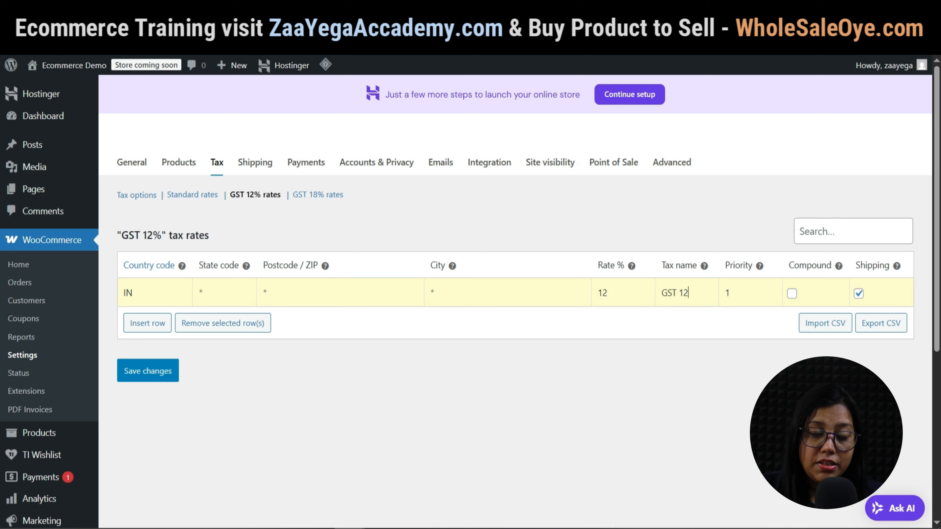
{"action": "type", "text": "%"}
{"action": "left_click", "coordinate": [858, 293]}
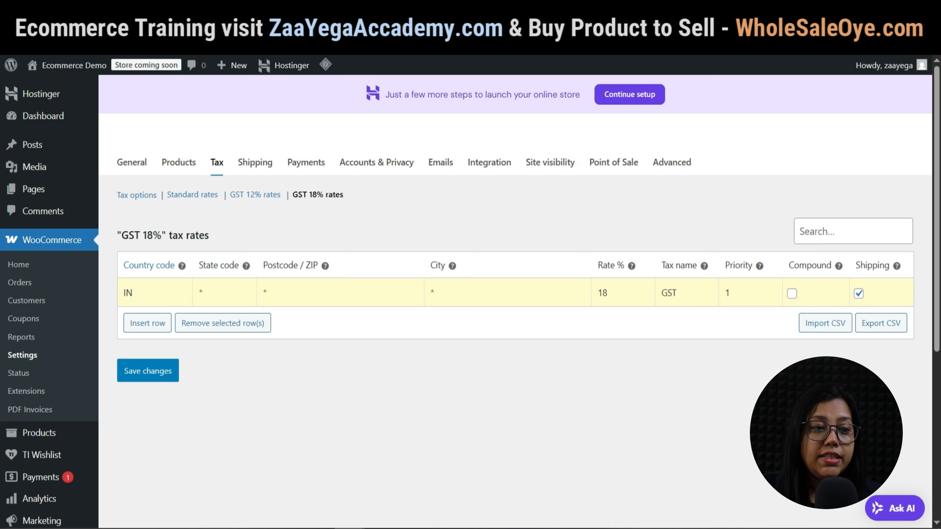
Add the 18% GST 18% rate without shipping and save it.
{"action": "type", "text": "18%"}
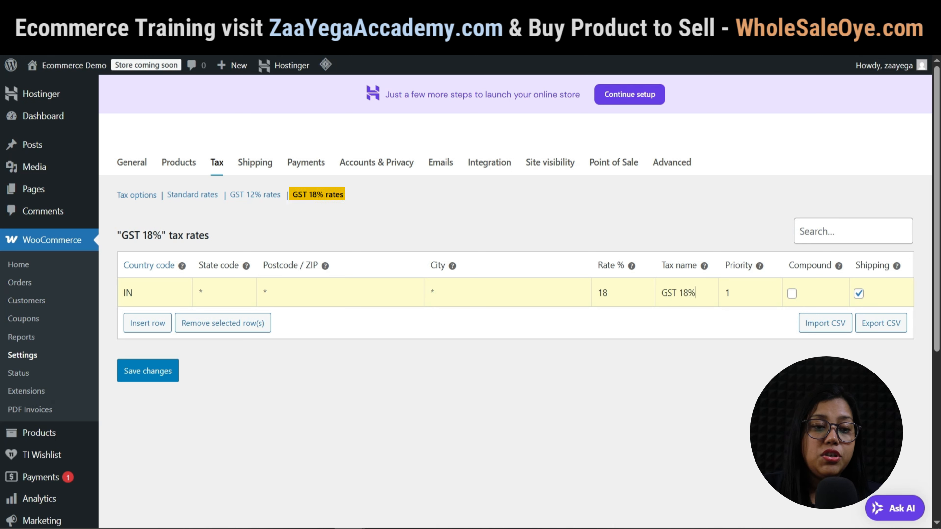
{"action": "left_click", "coordinate": [858, 294]}
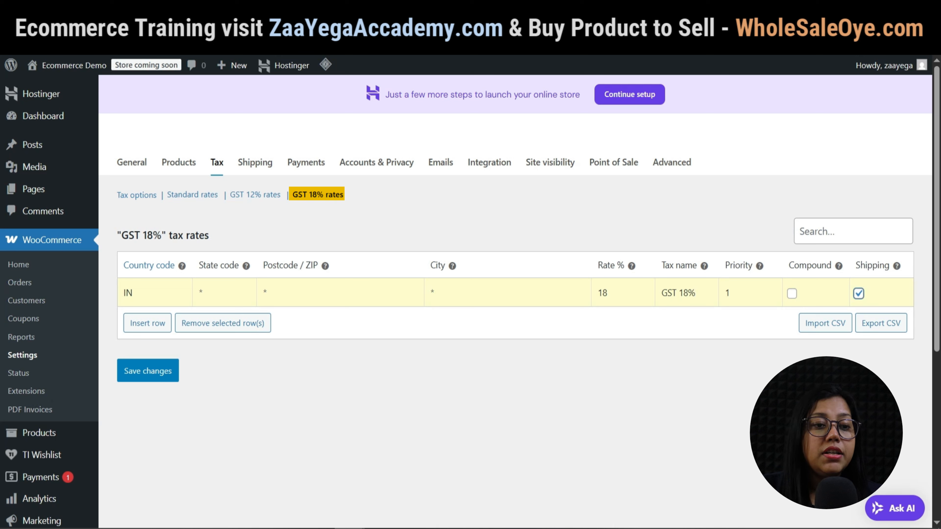
{"action": "left_click", "coordinate": [148, 371]}
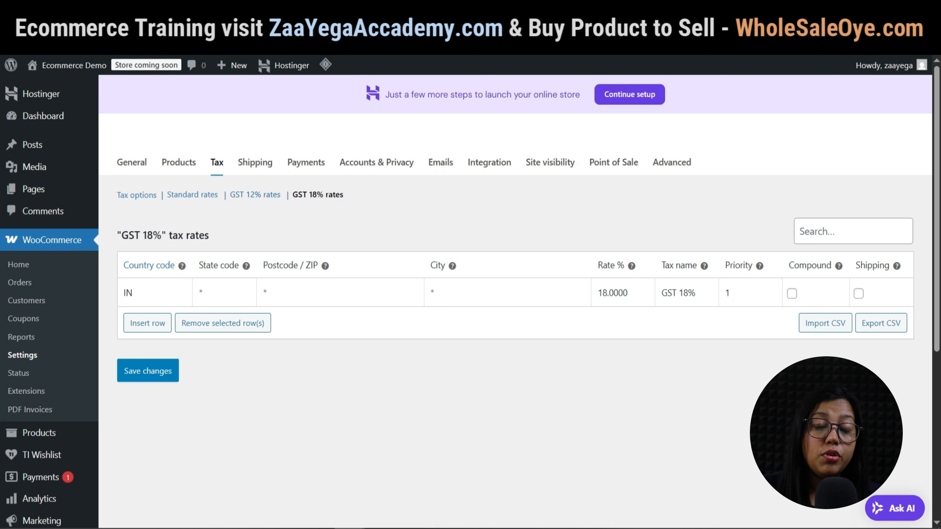
Name a new shipping zone India and expand Asia in its region list.
{"action": "left_click", "coordinate": [255, 162]}
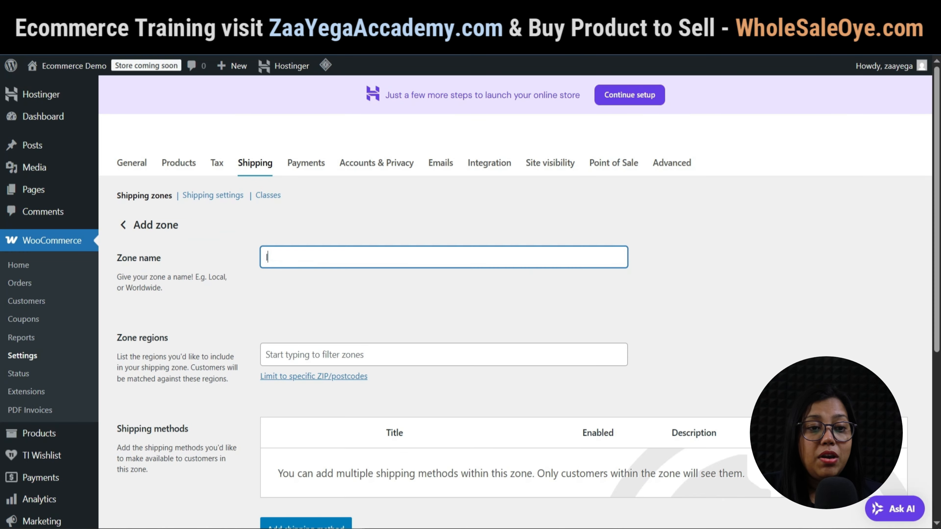
{"action": "type", "text": "ndia"}
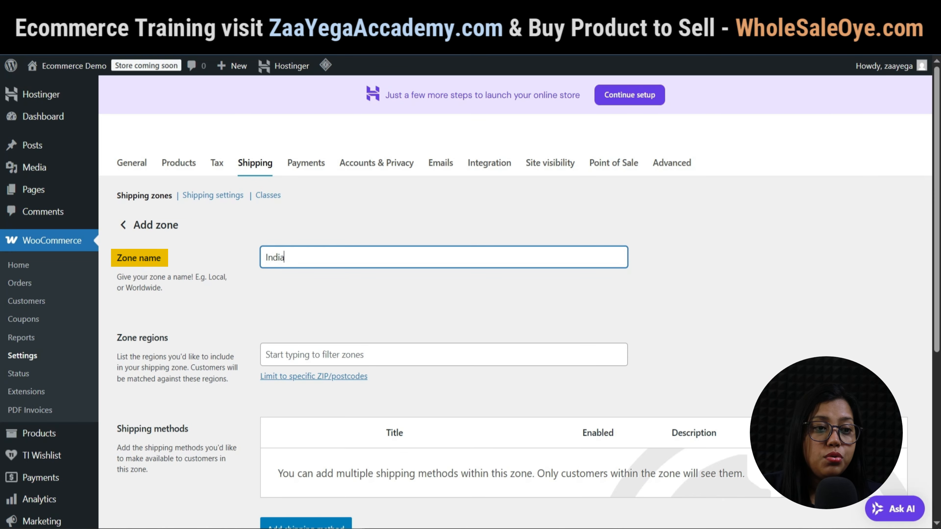
{"action": "left_click", "coordinate": [315, 355]}
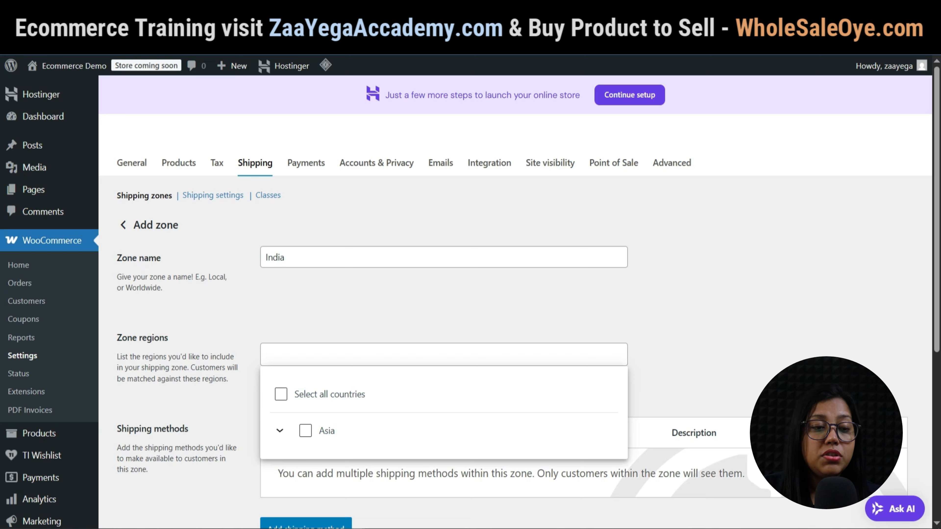
{"action": "left_click", "coordinate": [279, 430]}
Set the zone region to the whole of India instead of just Karnataka.
{"action": "scroll", "coordinate": [296, 430], "scroll_direction": "down", "scroll_amount": 2}
{"action": "left_click", "coordinate": [299, 337]}
{"action": "scroll", "coordinate": [399, 373], "scroll_direction": "down", "scroll_amount": 1}
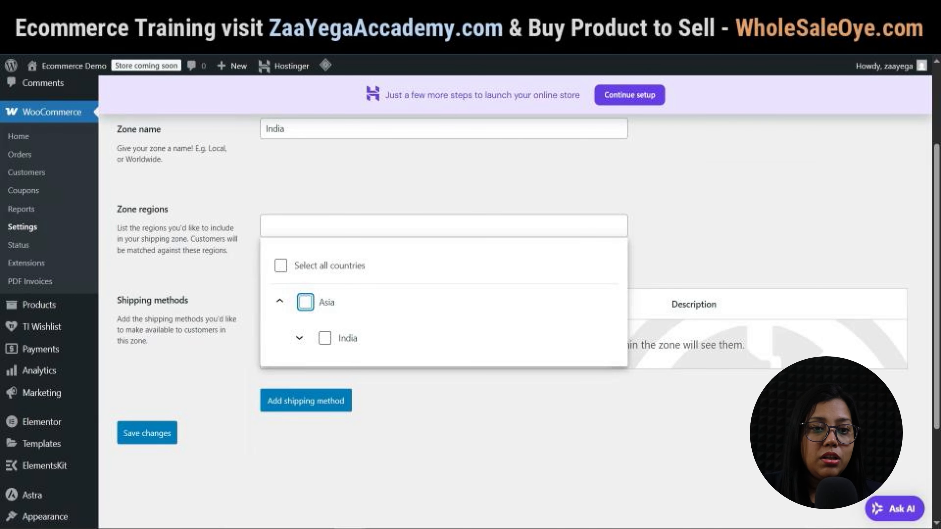
{"action": "left_click", "coordinate": [299, 337]}
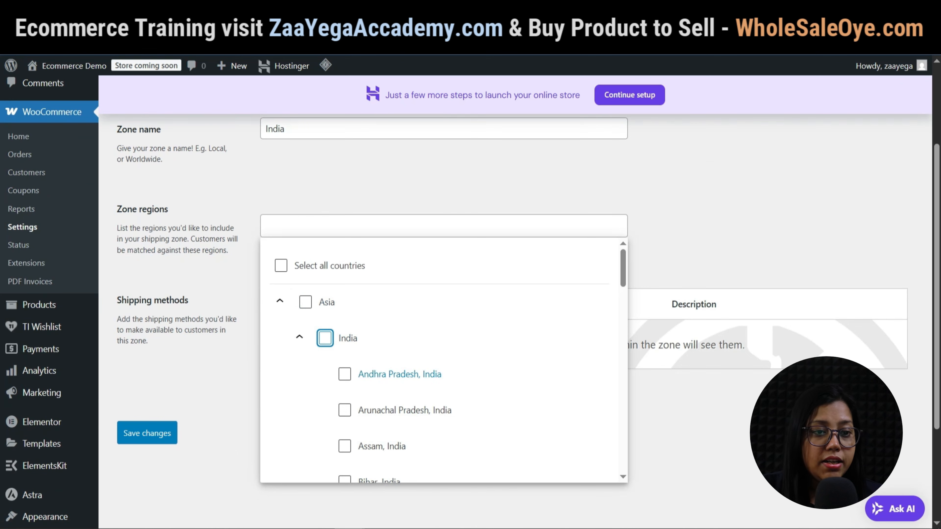
{"action": "scroll", "coordinate": [393, 371], "scroll_direction": "down", "scroll_amount": 4}
{"action": "scroll", "coordinate": [385, 370], "scroll_direction": "down", "scroll_amount": 3}
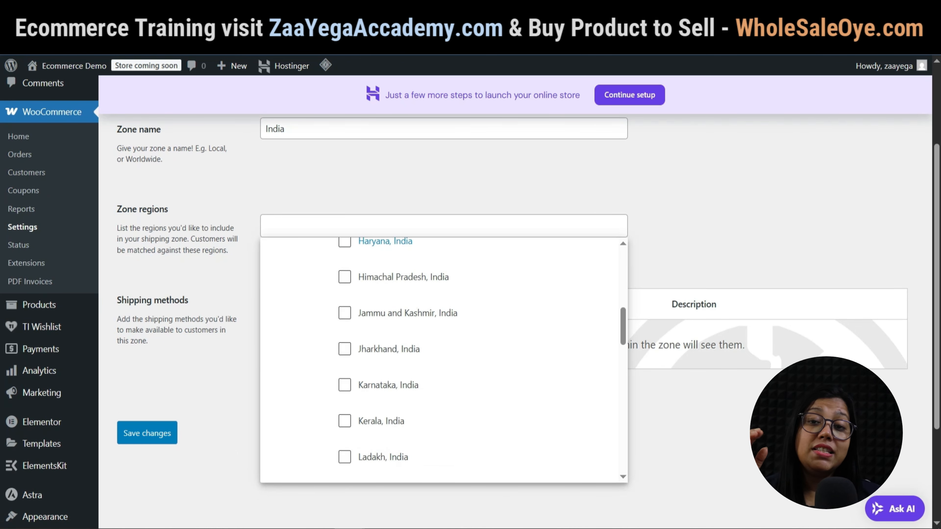
{"action": "left_click", "coordinate": [345, 385]}
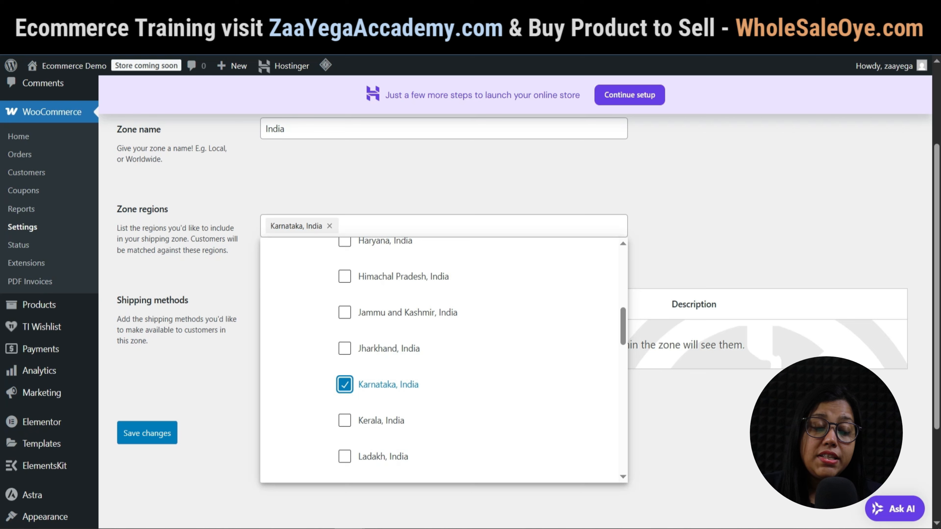
{"action": "left_click", "coordinate": [344, 384]}
{"action": "scroll", "coordinate": [345, 385], "scroll_direction": "up", "scroll_amount": 10}
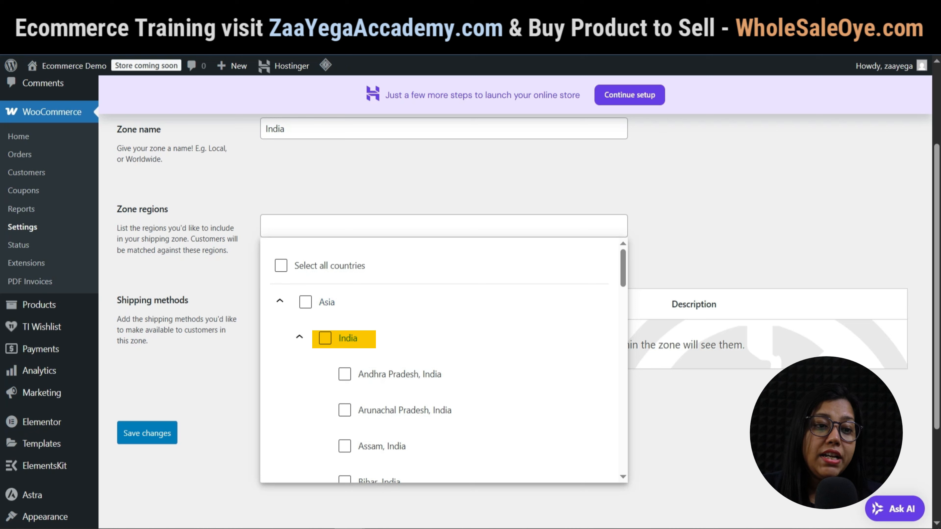
{"action": "left_click", "coordinate": [325, 338]}
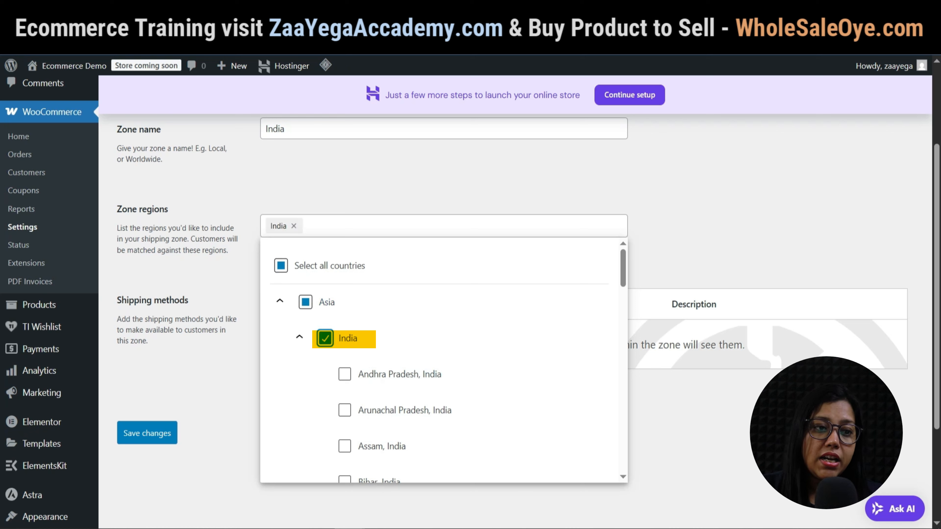
{"action": "key", "text": "Escape"}
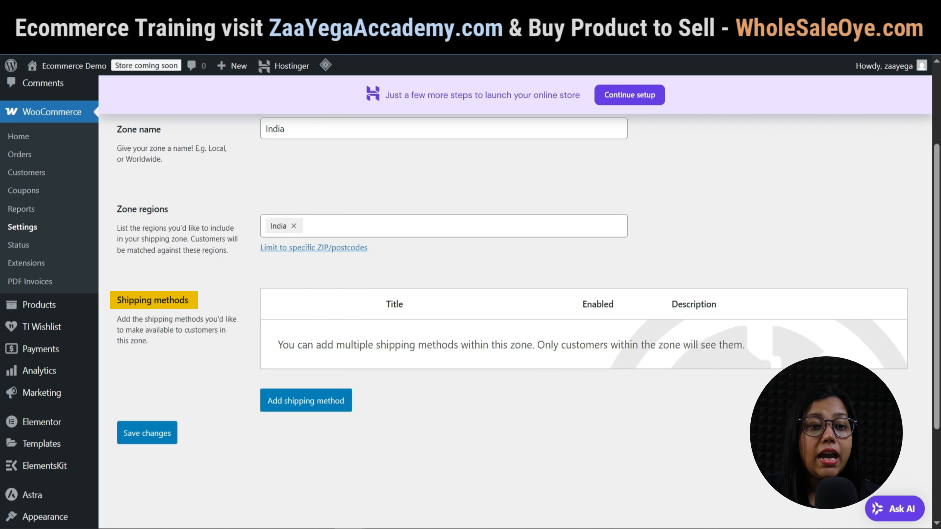
Add a Free shipping method, first trying a 500 minimum order amount.
{"action": "left_click", "coordinate": [306, 400]}
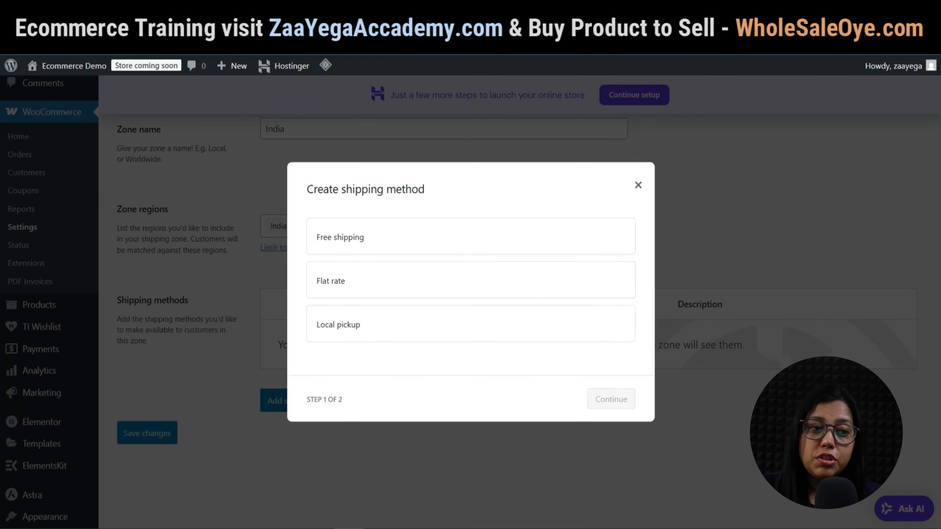
{"action": "left_click", "coordinate": [470, 236]}
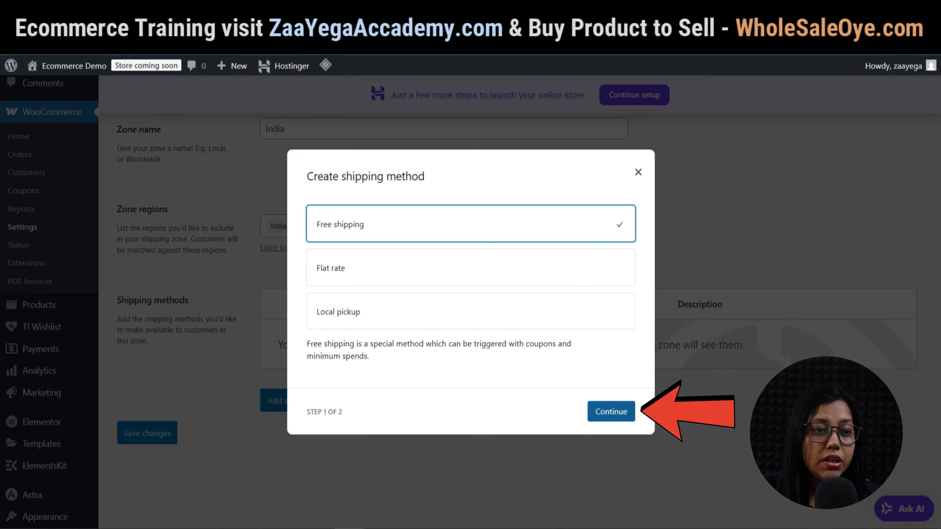
{"action": "left_click", "coordinate": [611, 412]}
{"action": "left_click", "coordinate": [470, 320]}
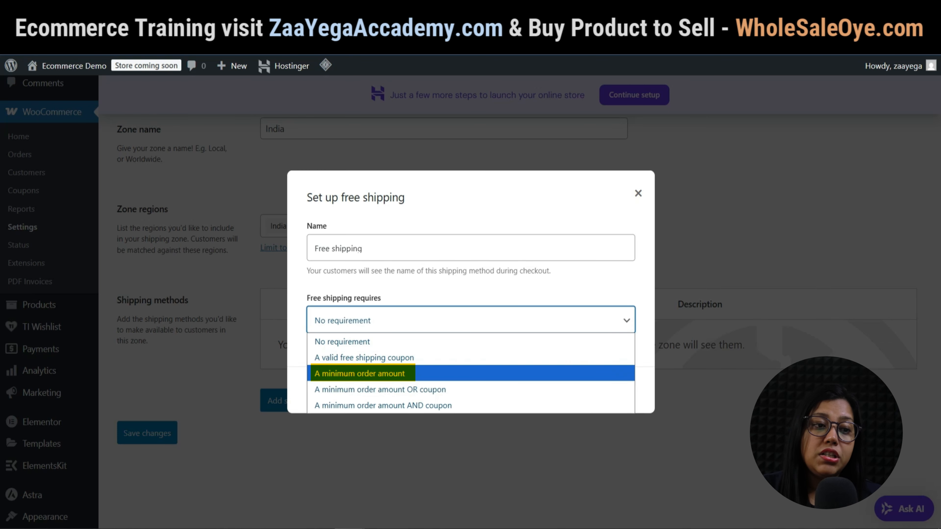
{"action": "left_click", "coordinate": [360, 373]}
{"action": "key", "text": "Tab"}
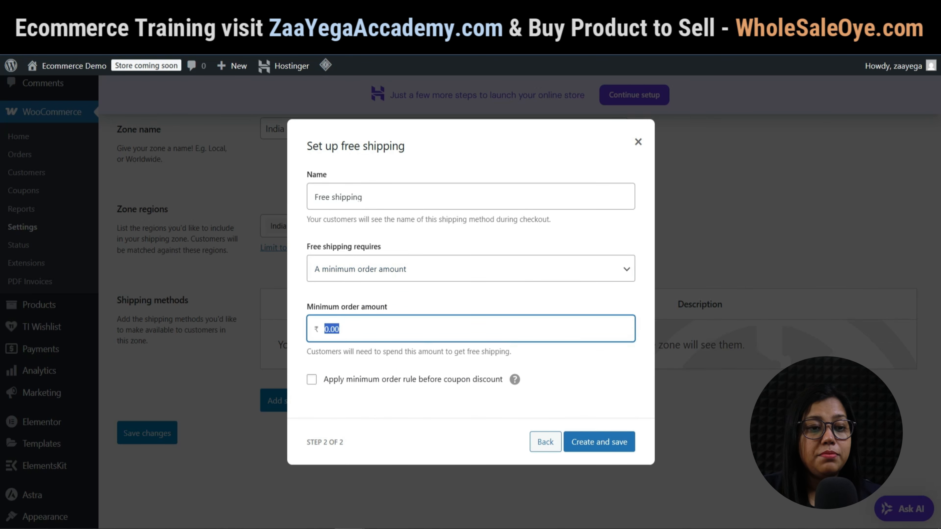
{"action": "type", "text": "500"}
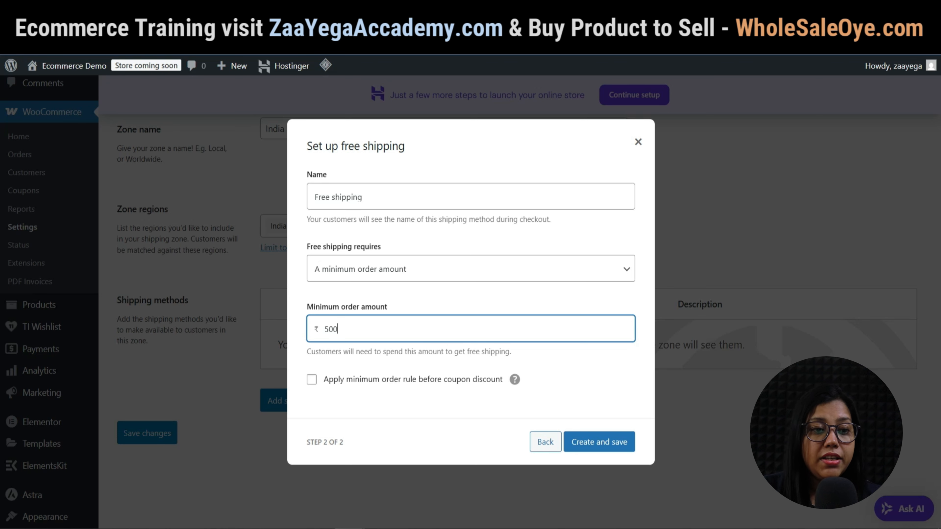
Change the free shipping requirement to No requirement and create the method.
{"action": "left_click", "coordinate": [470, 269]}
{"action": "left_click", "coordinate": [470, 290]}
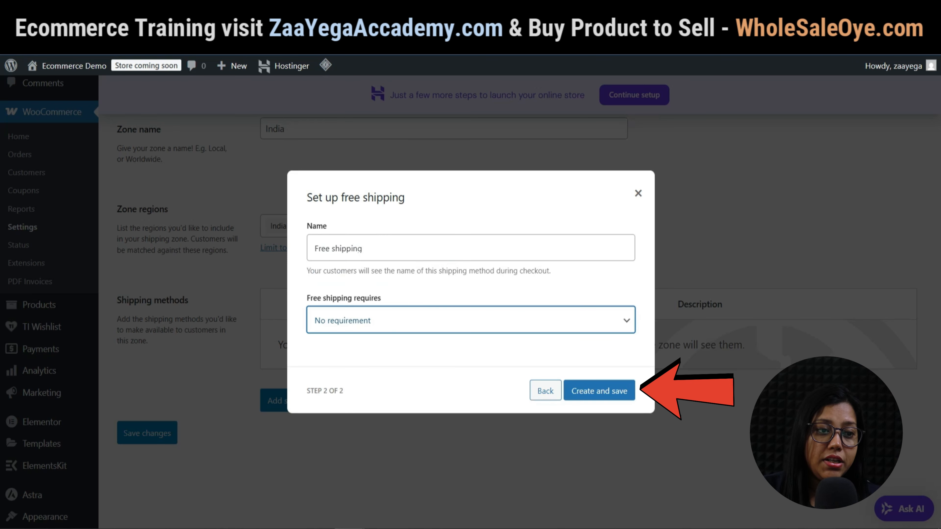
{"action": "left_click", "coordinate": [599, 390]}
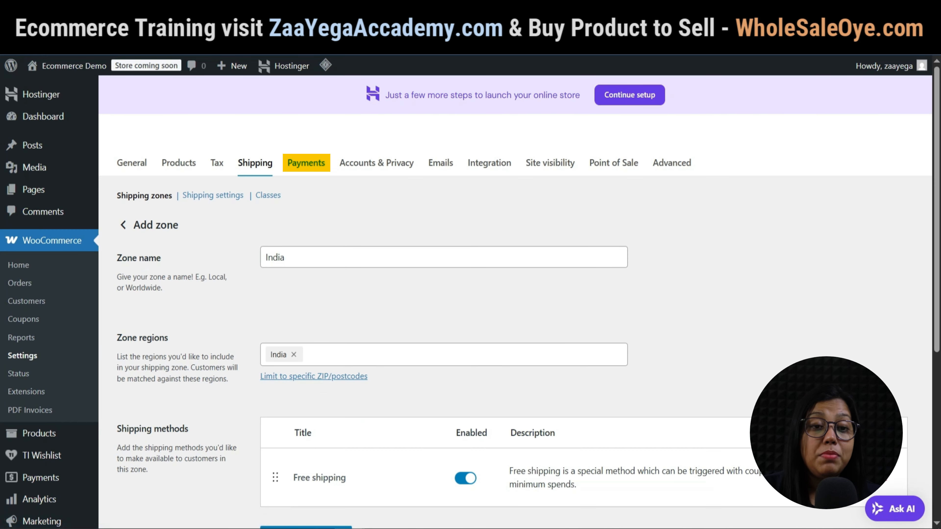
Install Razorpay from the other payment options on the Payments tab.
{"action": "left_click", "coordinate": [307, 218]}
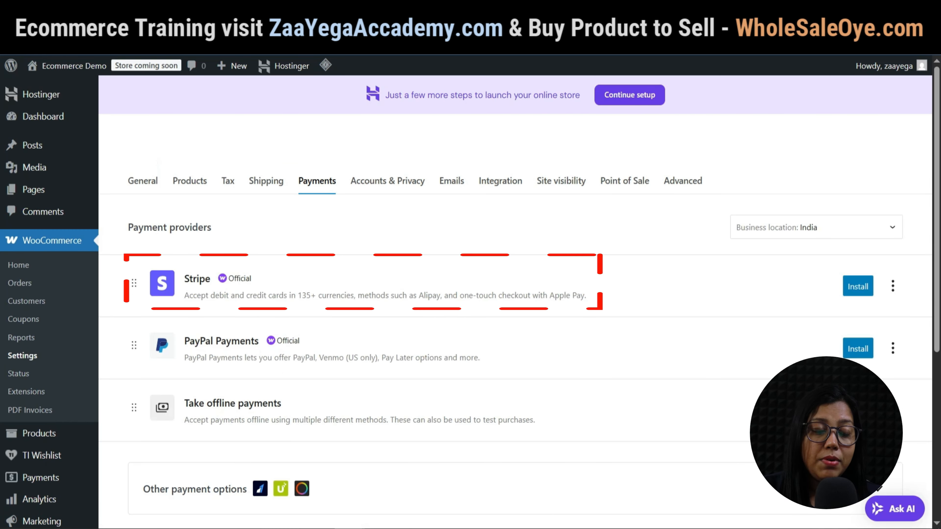
{"action": "scroll", "coordinate": [470, 302], "scroll_direction": "down", "scroll_amount": 2}
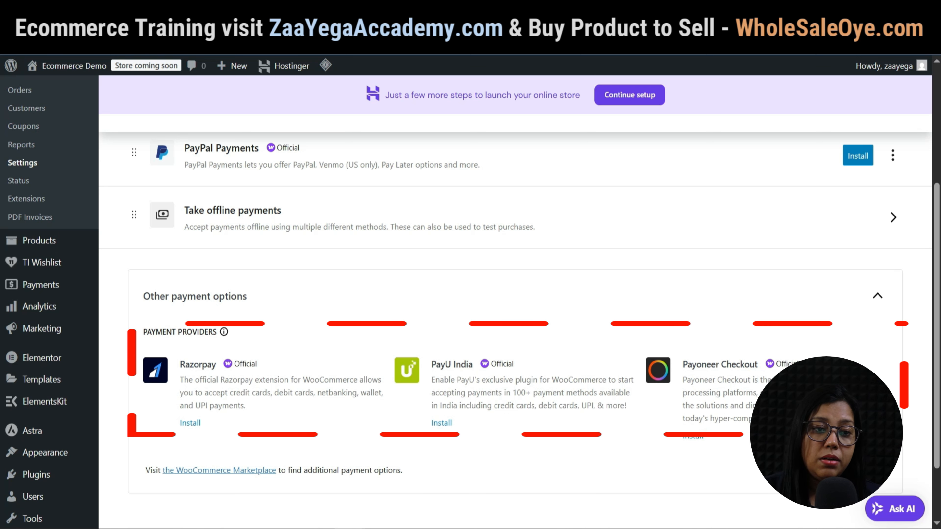
{"action": "left_click", "coordinate": [190, 423]}
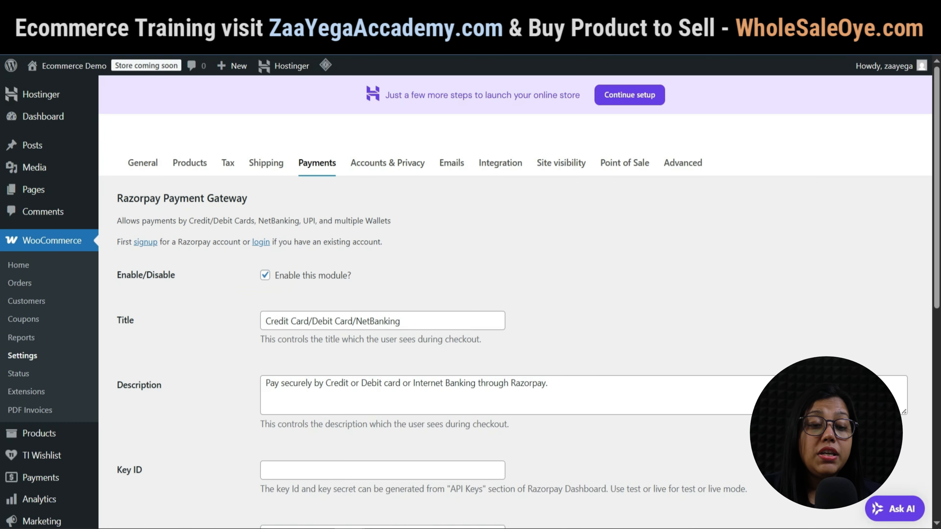
Review the Razorpay Key ID and Key Secret fields on its setup page.
{"action": "scroll", "coordinate": [515, 296], "scroll_direction": "down", "scroll_amount": 5}
{"action": "left_click", "coordinate": [382, 341]}
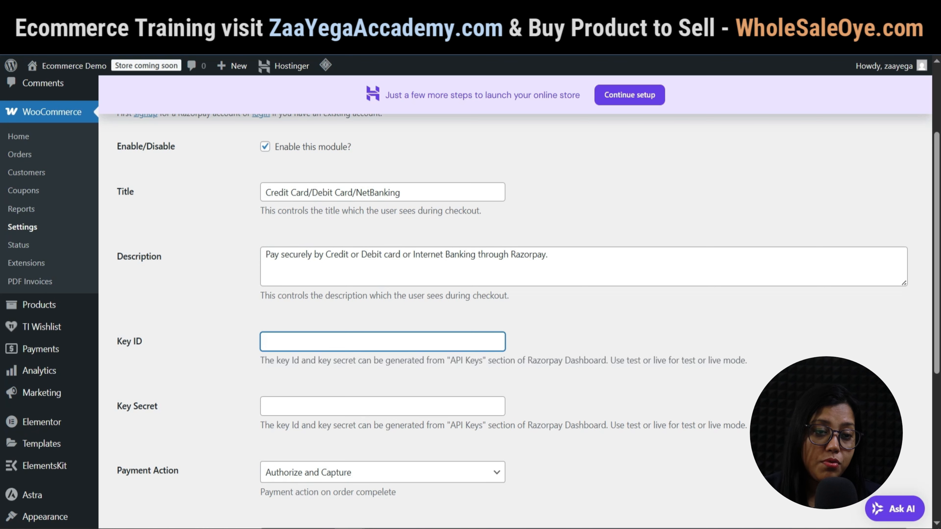
{"action": "left_click", "coordinate": [382, 406]}
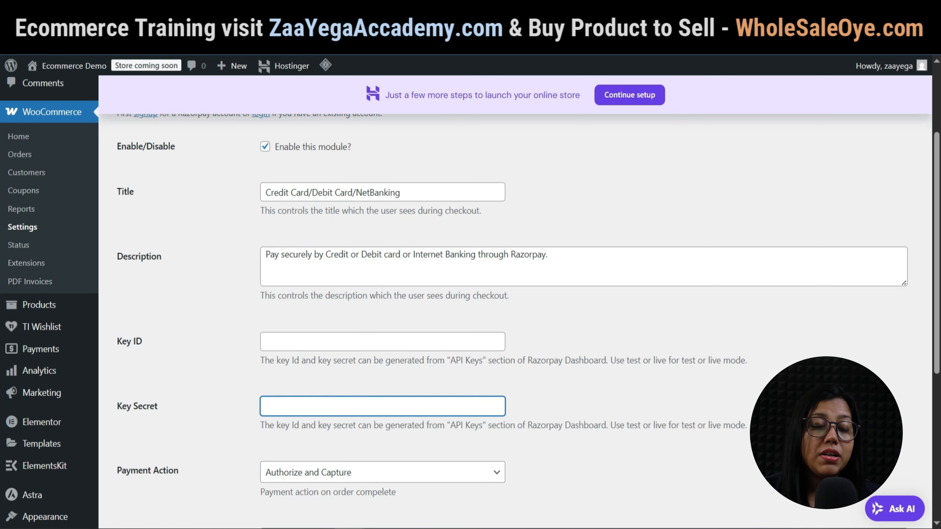
{"action": "left_click", "coordinate": [382, 342]}
{"action": "left_click", "coordinate": [382, 406]}
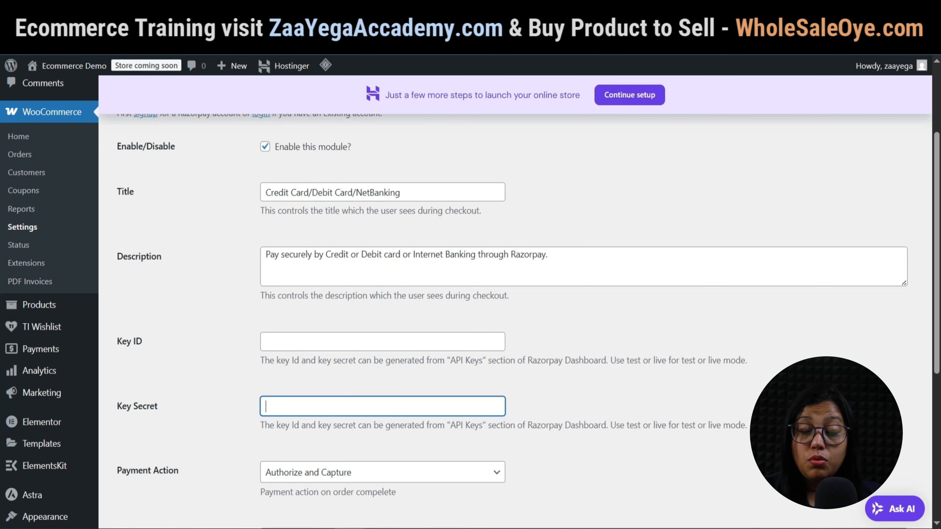
{"action": "scroll", "coordinate": [518, 297], "scroll_direction": "down", "scroll_amount": 5}
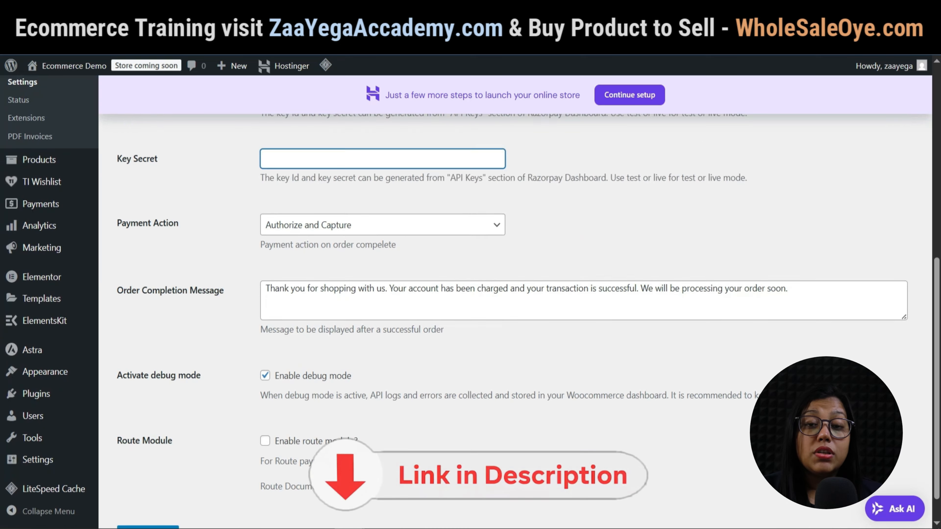
{"action": "scroll", "coordinate": [518, 319], "scroll_direction": "down", "scroll_amount": 1}
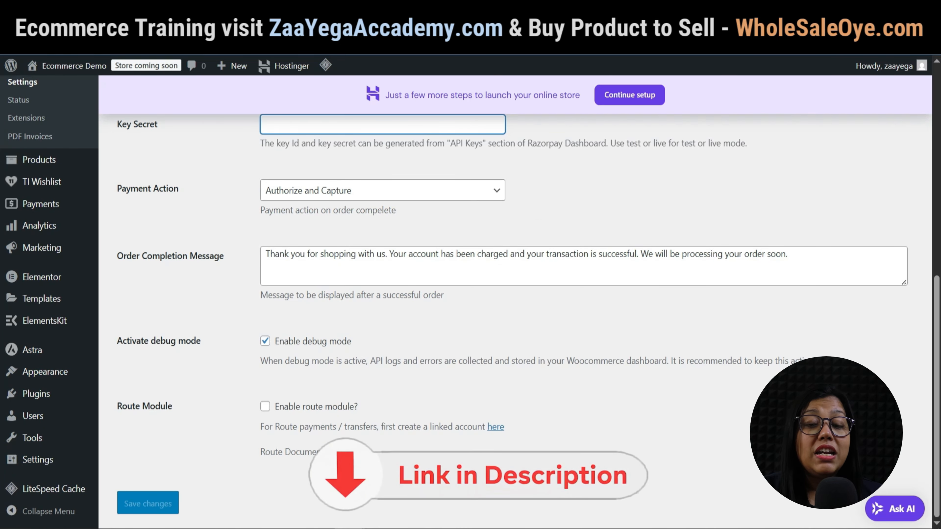
{"action": "scroll", "coordinate": [519, 296], "scroll_direction": "up", "scroll_amount": 5}
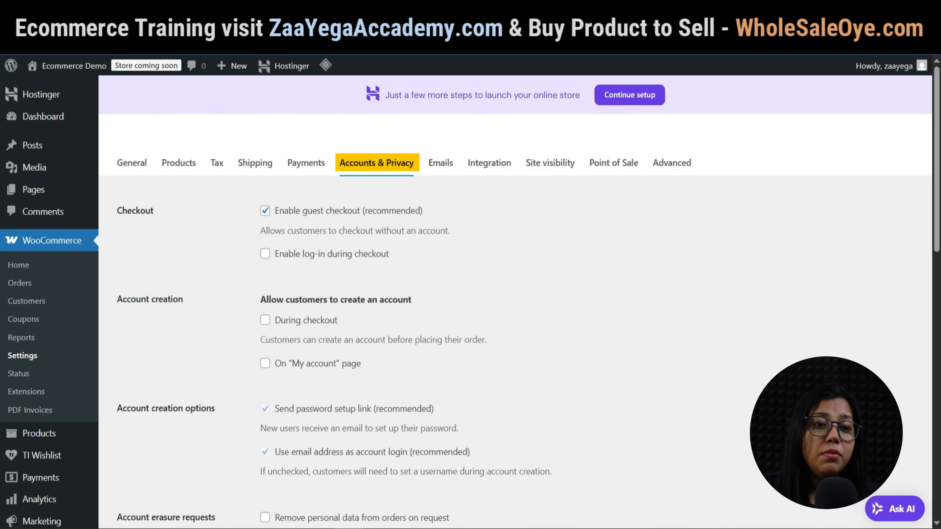
Allow account creation during checkout and on My account, save, then view the Advanced page setup.
{"action": "scroll", "coordinate": [514, 321], "scroll_direction": "down", "scroll_amount": 1}
{"action": "left_click", "coordinate": [265, 256]}
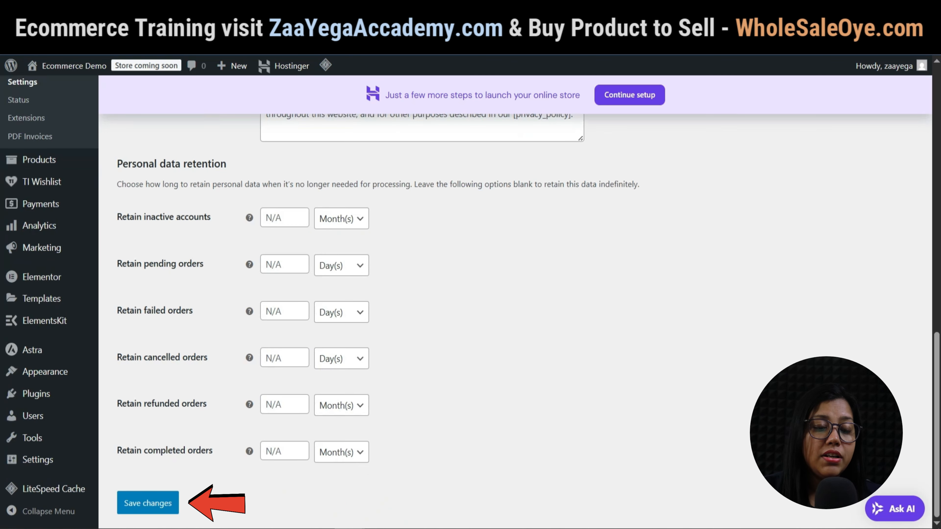
{"action": "left_click", "coordinate": [122, 503]}
{"action": "left_click", "coordinate": [441, 163]}
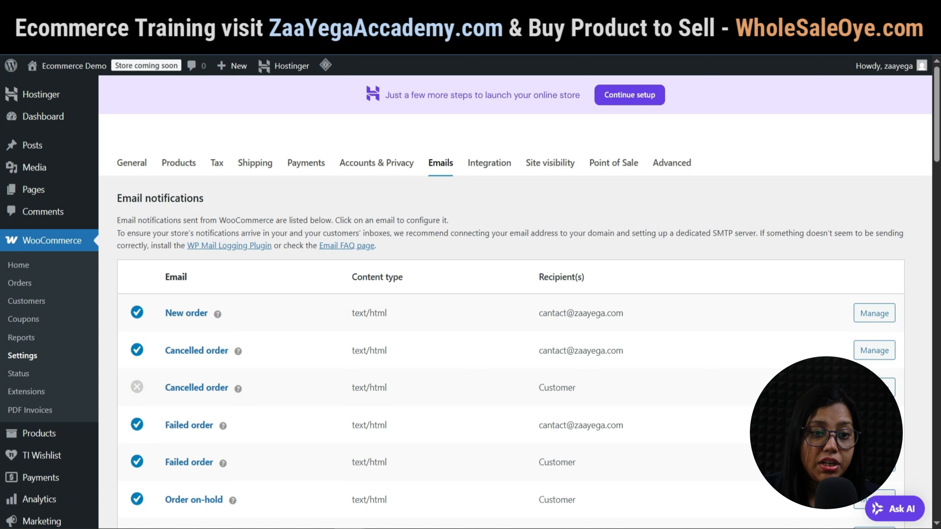
{"action": "left_click", "coordinate": [671, 164]}
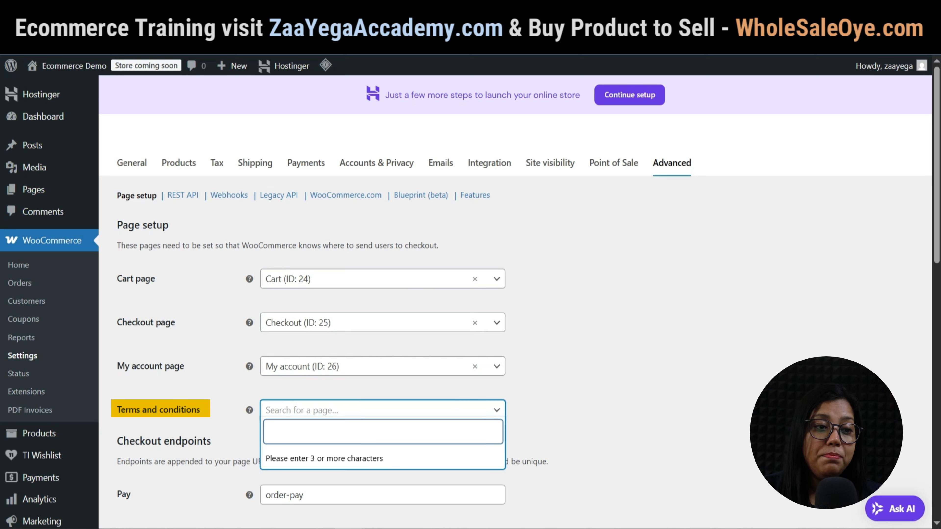
Search 'term' and assign Terms & Conditions (ID: 8) as the terms page, then save.
{"action": "type", "text": "term"}
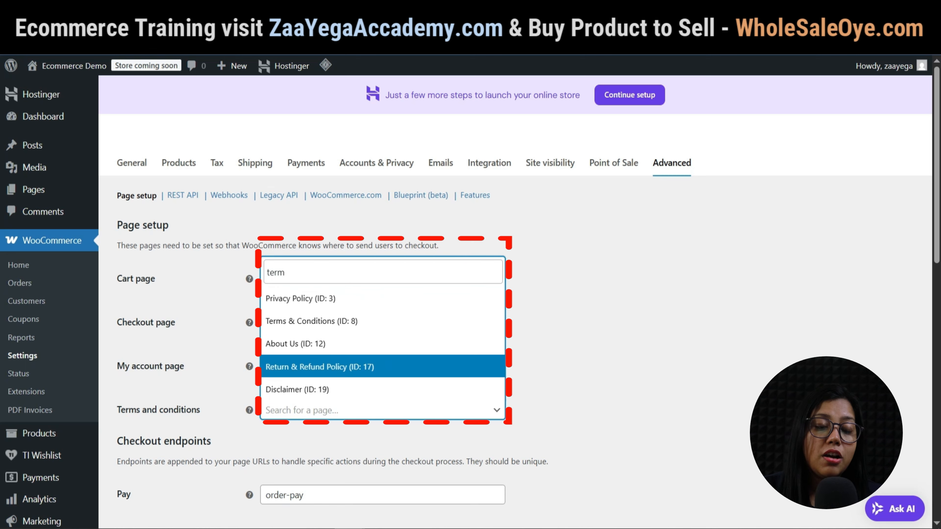
{"action": "left_click", "coordinate": [325, 321]}
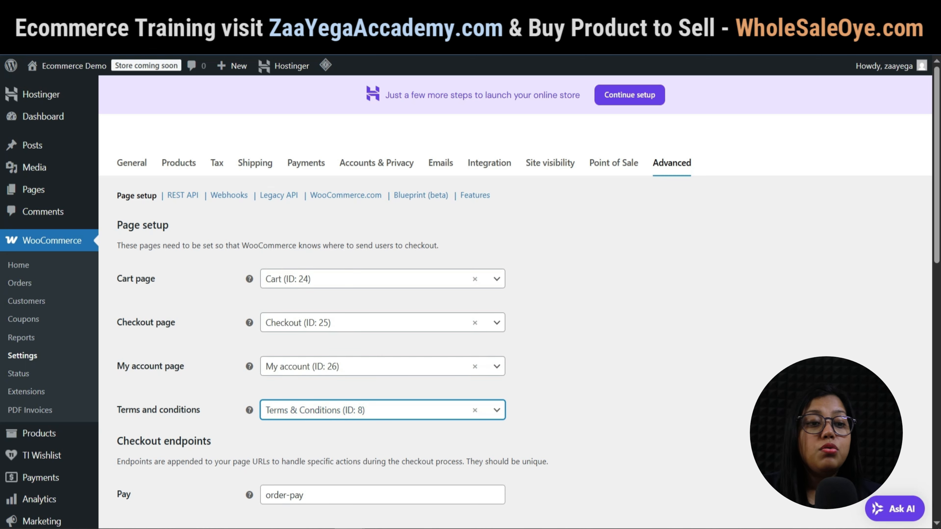
{"action": "scroll", "coordinate": [515, 302], "scroll_direction": "down", "scroll_amount": 10}
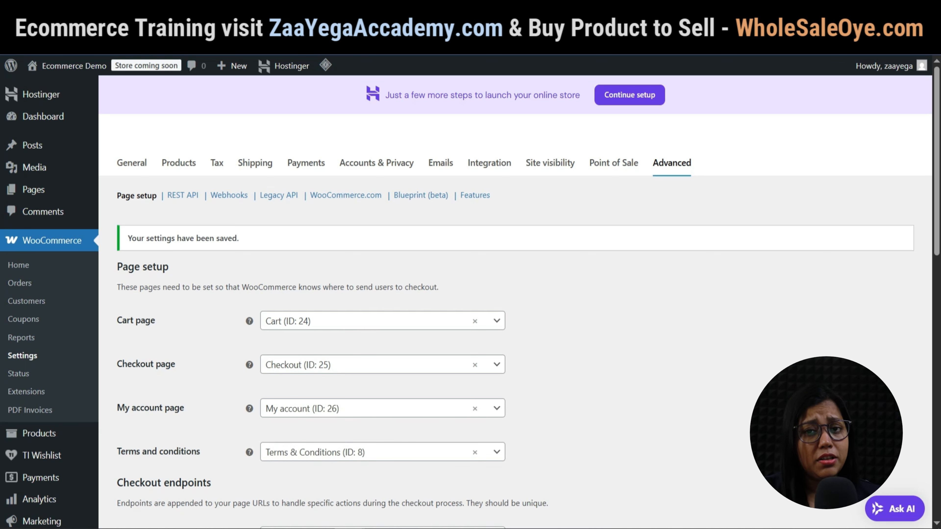
{"action": "scroll", "coordinate": [36, 409], "scroll_direction": "down", "scroll_amount": 8}
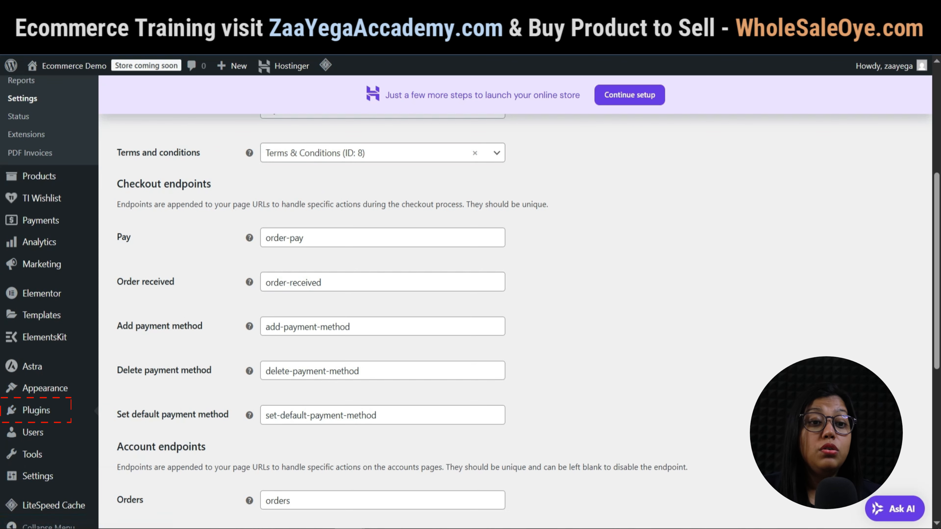
Start the PDF Invoices wizard, pass shop details and logo, and attach invoices to Completed order emails.
{"action": "left_click", "coordinate": [36, 411]}
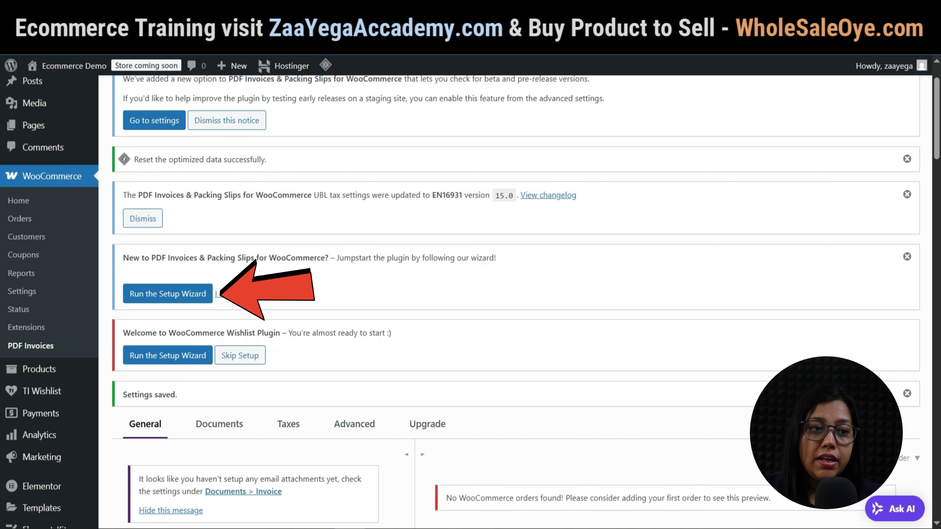
{"action": "left_click", "coordinate": [167, 293]}
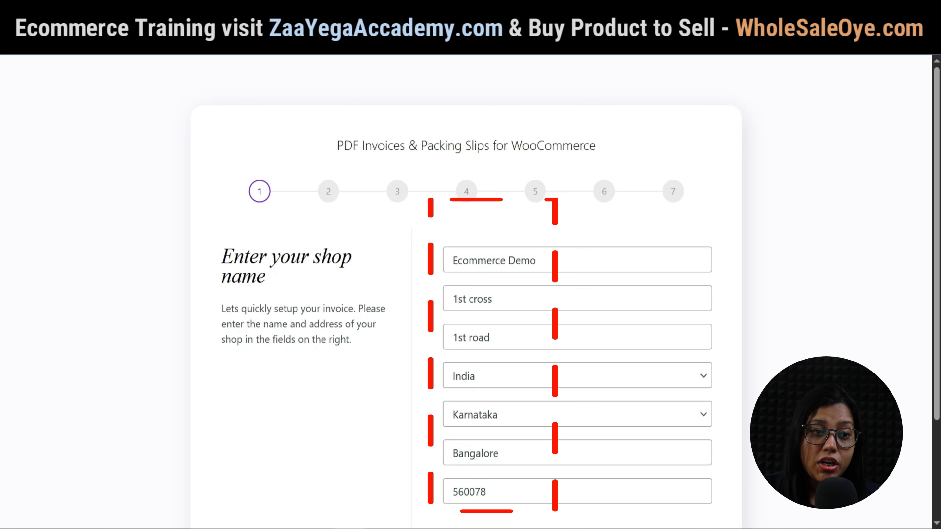
{"action": "scroll", "coordinate": [466, 289], "scroll_direction": "down", "scroll_amount": 3}
{"action": "left_click", "coordinate": [687, 419]}
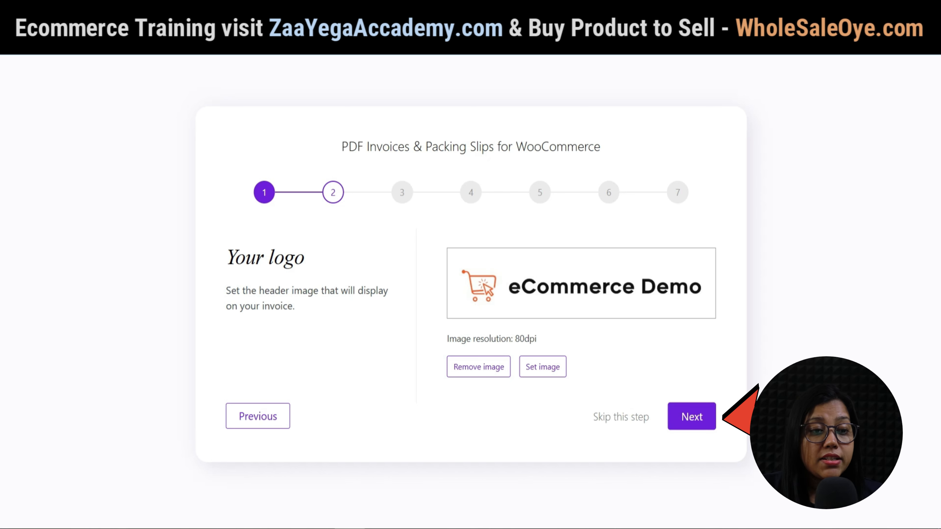
{"action": "left_click", "coordinate": [691, 417]}
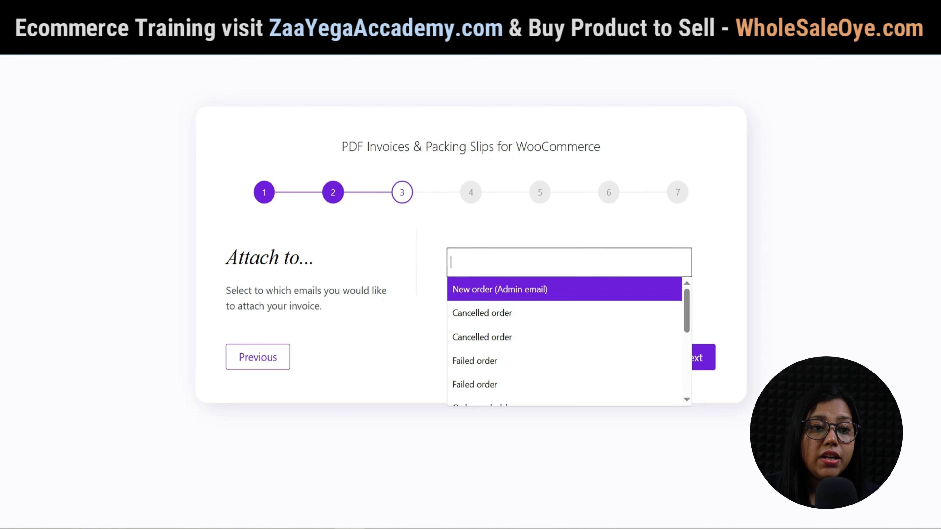
{"action": "scroll", "coordinate": [564, 343], "scroll_direction": "down", "scroll_amount": 2}
{"action": "left_click", "coordinate": [519, 327]}
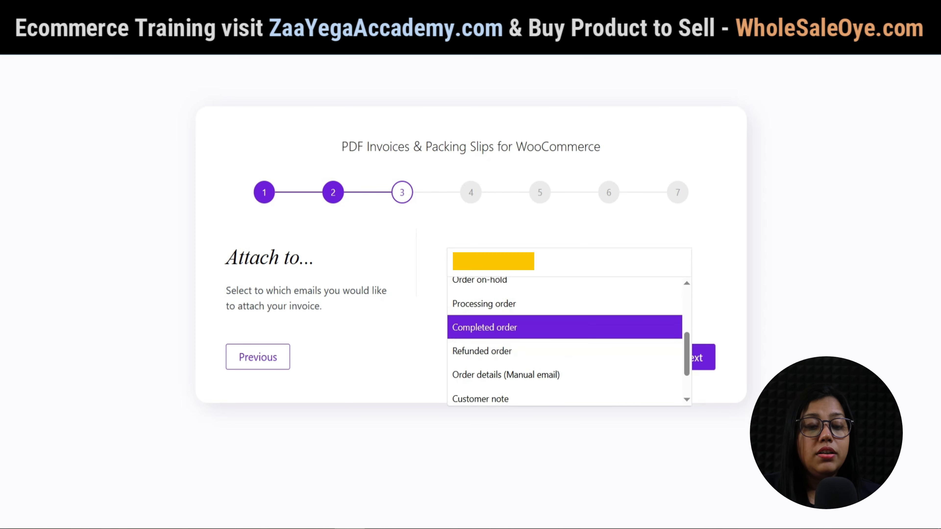
{"action": "left_click", "coordinate": [691, 358]}
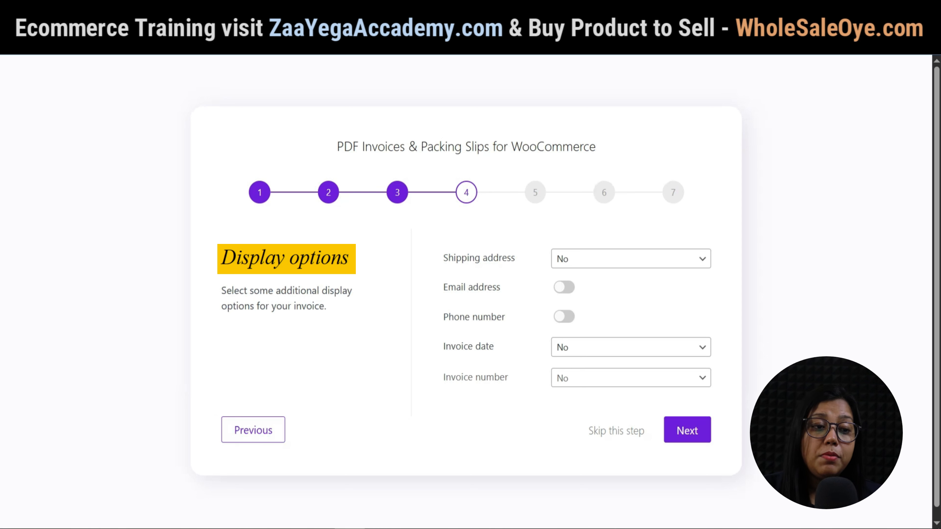
Always show the shipping address, and show phone, email, invoice date and invoice number on invoices.
{"action": "left_click", "coordinate": [631, 258]}
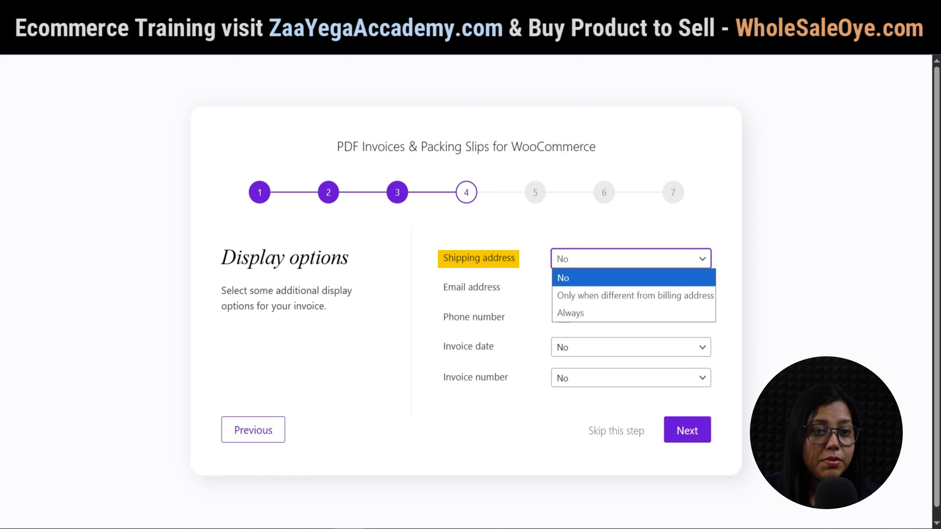
{"action": "left_click", "coordinate": [570, 313]}
{"action": "left_click", "coordinate": [563, 316]}
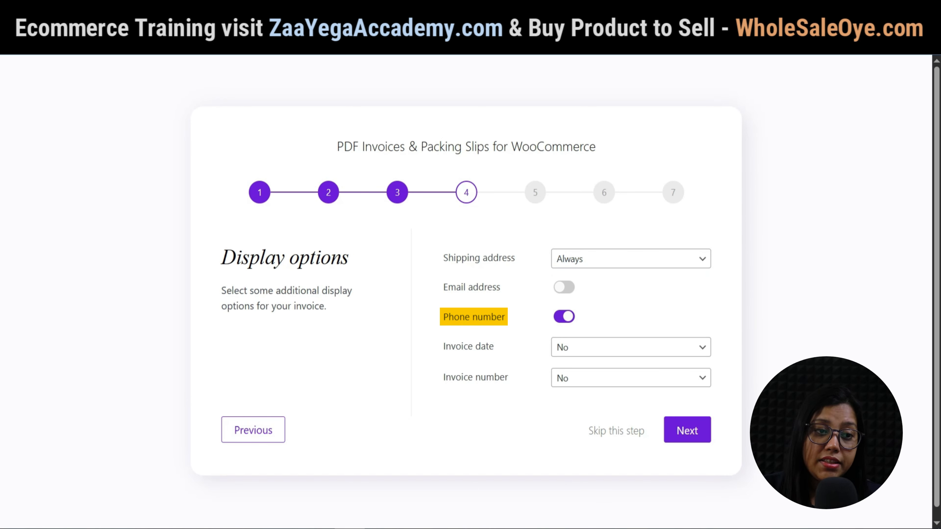
{"action": "left_click", "coordinate": [564, 287]}
{"action": "left_click", "coordinate": [631, 348]}
{"action": "left_click", "coordinate": [585, 384]}
{"action": "left_click", "coordinate": [631, 378]}
{"action": "left_click", "coordinate": [588, 414]}
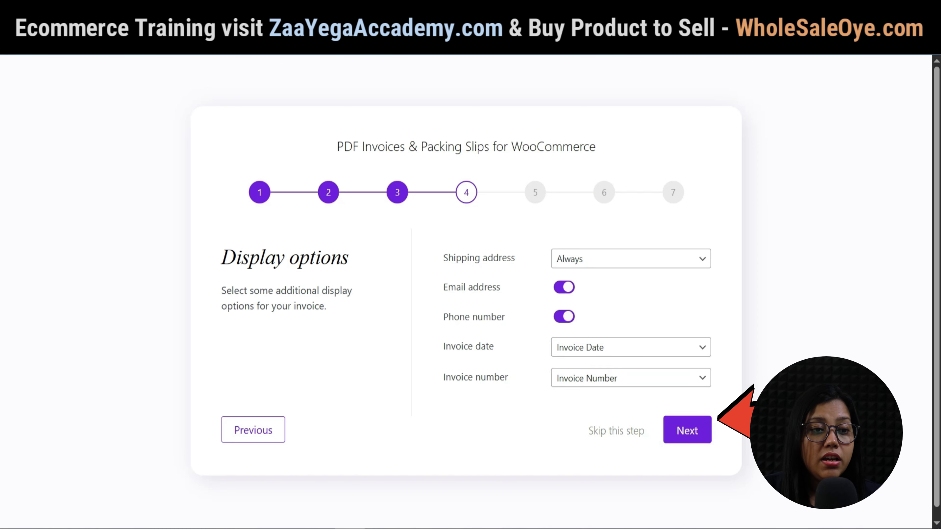
Keep A4 paper, enable invoice action buttons in the order list, and finish the wizard.
{"action": "left_click", "coordinate": [686, 430]}
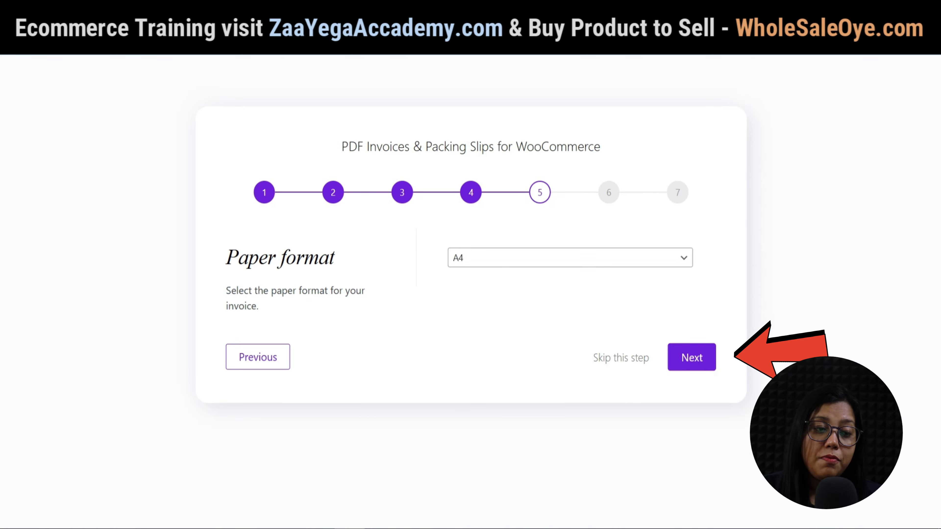
{"action": "left_click", "coordinate": [691, 357]}
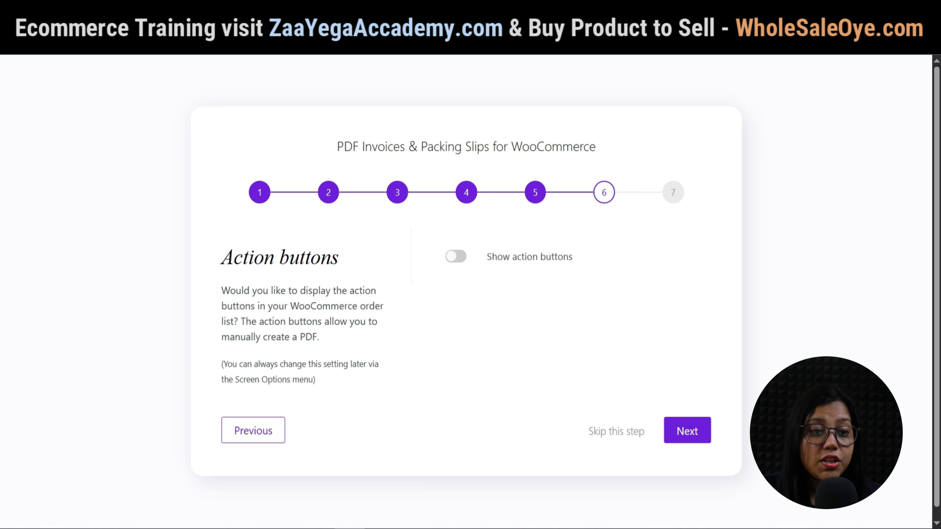
{"action": "left_click", "coordinate": [456, 257]}
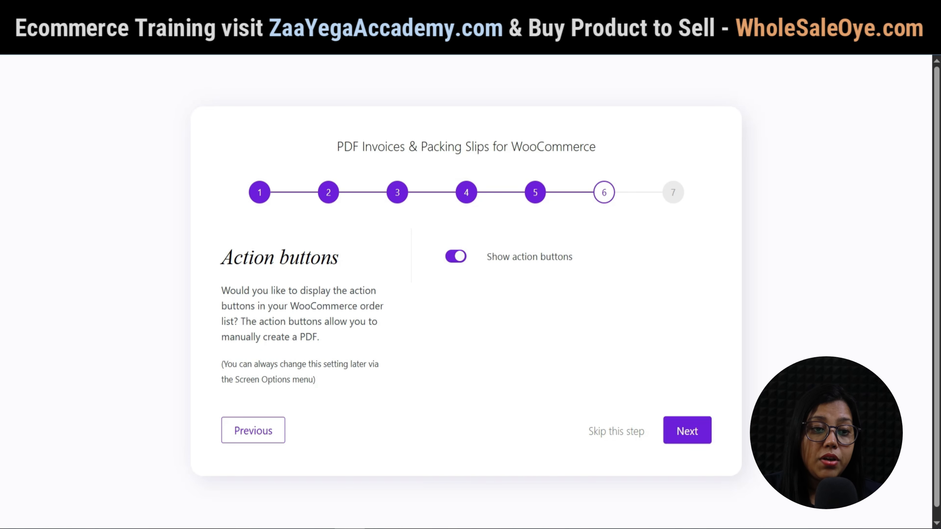
{"action": "left_click", "coordinate": [687, 430]}
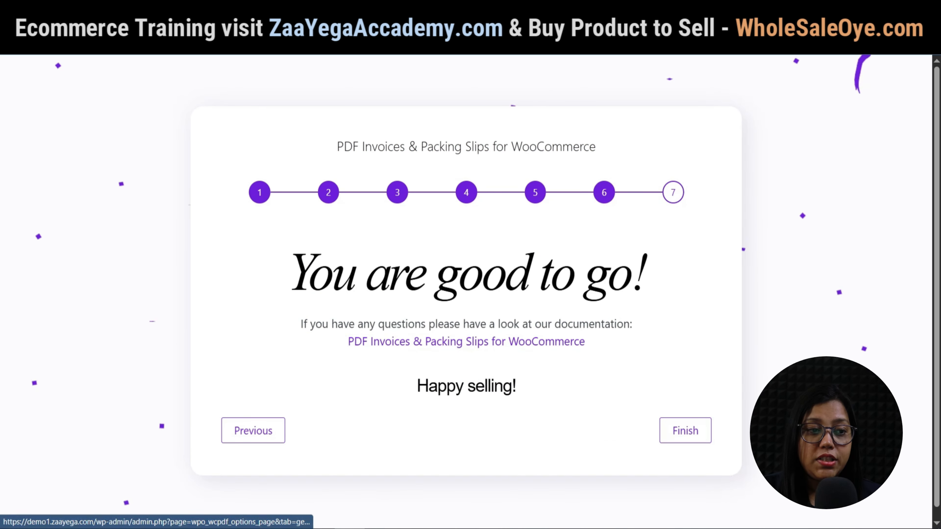
{"action": "left_click", "coordinate": [686, 430]}
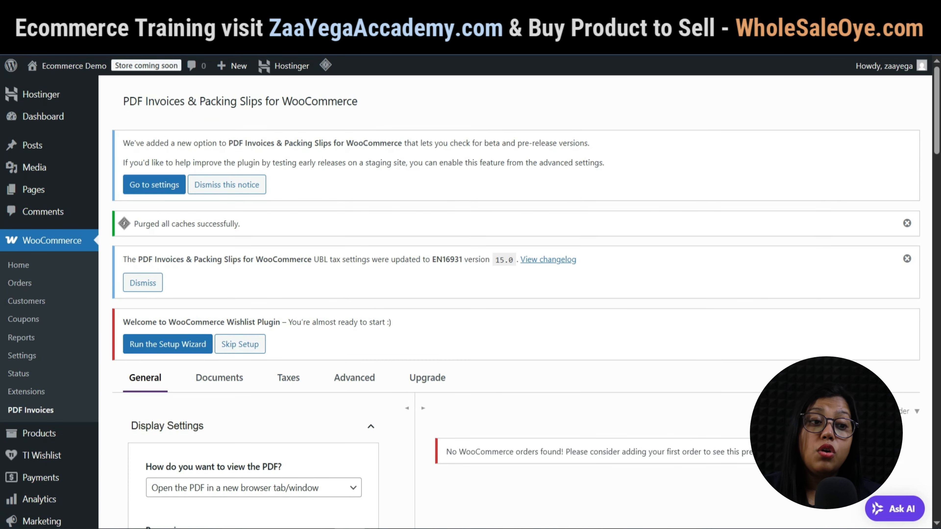
{"action": "scroll", "coordinate": [470, 296], "scroll_direction": "down", "scroll_amount": 10}
{"action": "scroll", "coordinate": [470, 296], "scroll_direction": "down", "scroll_amount": 8}
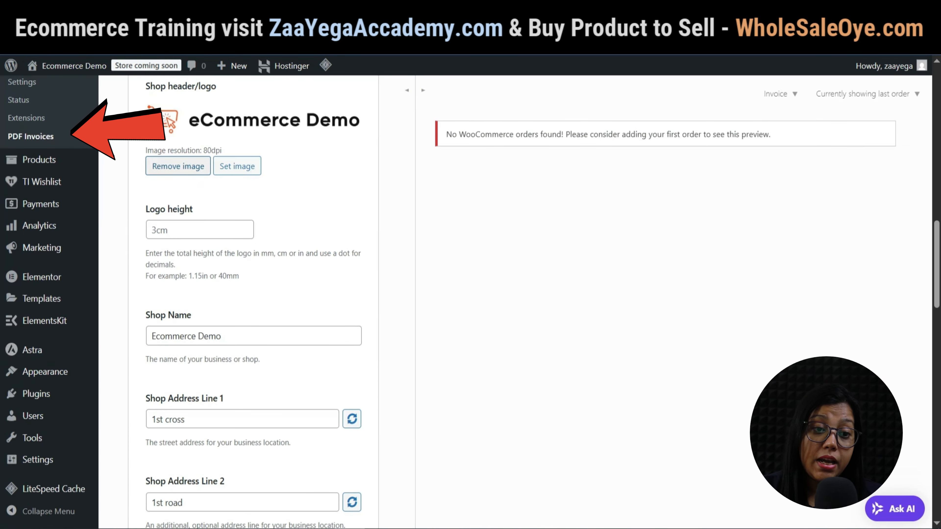
{"action": "scroll", "coordinate": [471, 296], "scroll_direction": "down", "scroll_amount": 2}
{"action": "scroll", "coordinate": [253, 302], "scroll_direction": "down", "scroll_amount": 10}
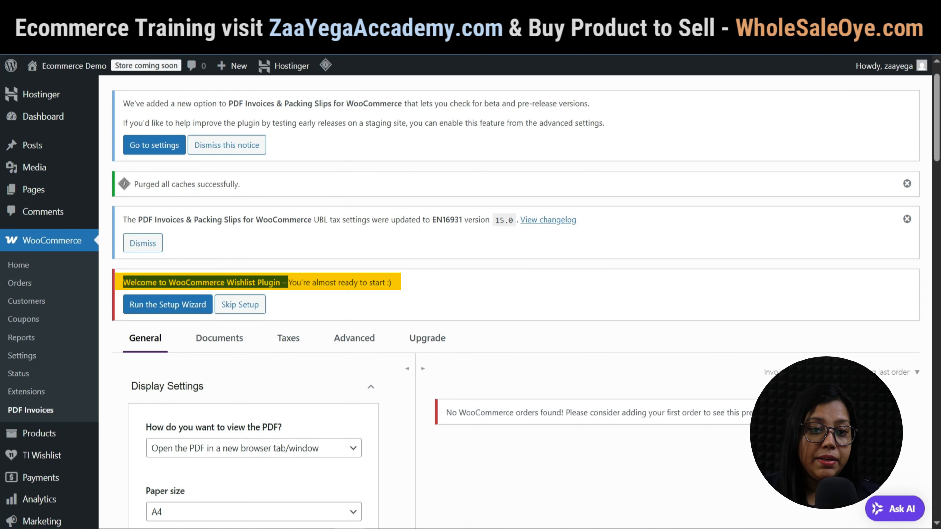
Run the TI Wishlist wizard, accepting default page, button, processing and share options with support chat off.
{"action": "left_click", "coordinate": [168, 304]}
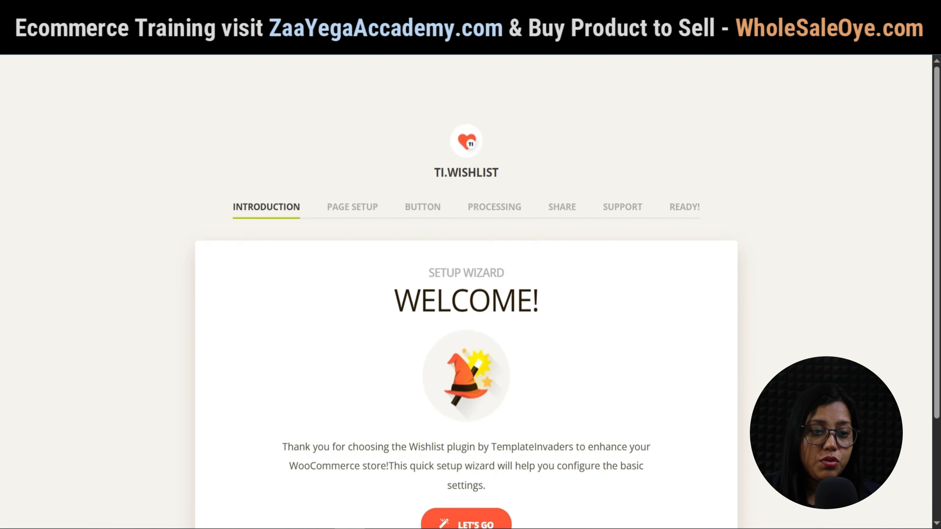
{"action": "scroll", "coordinate": [466, 289], "scroll_direction": "down", "scroll_amount": 3}
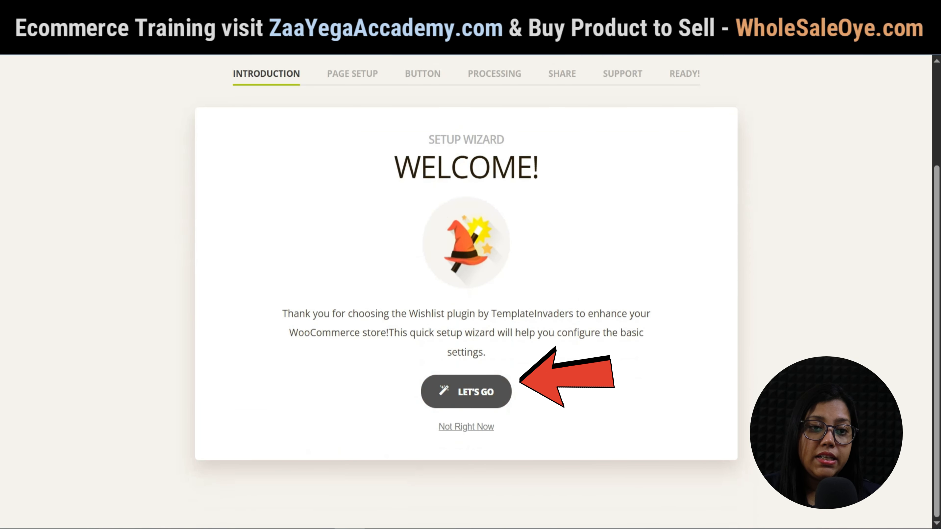
{"action": "left_click", "coordinate": [466, 392]}
{"action": "scroll", "coordinate": [466, 289], "scroll_direction": "down", "scroll_amount": 2}
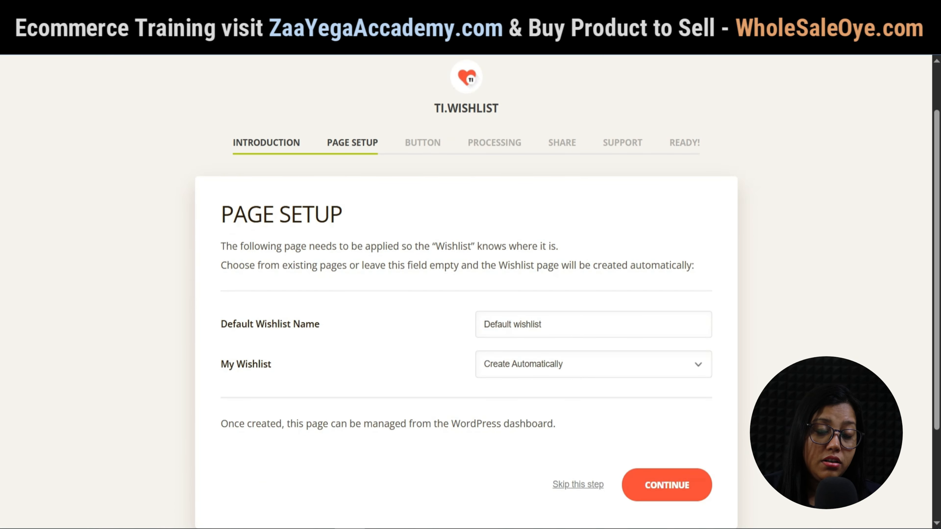
{"action": "left_click", "coordinate": [667, 485]}
{"action": "scroll", "coordinate": [466, 289], "scroll_direction": "down", "scroll_amount": 4}
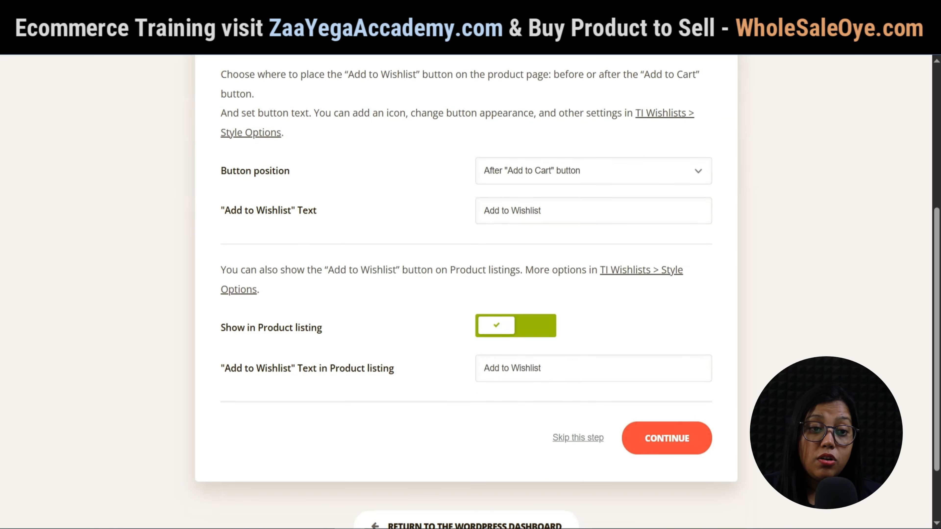
{"action": "left_click", "coordinate": [724, 436]}
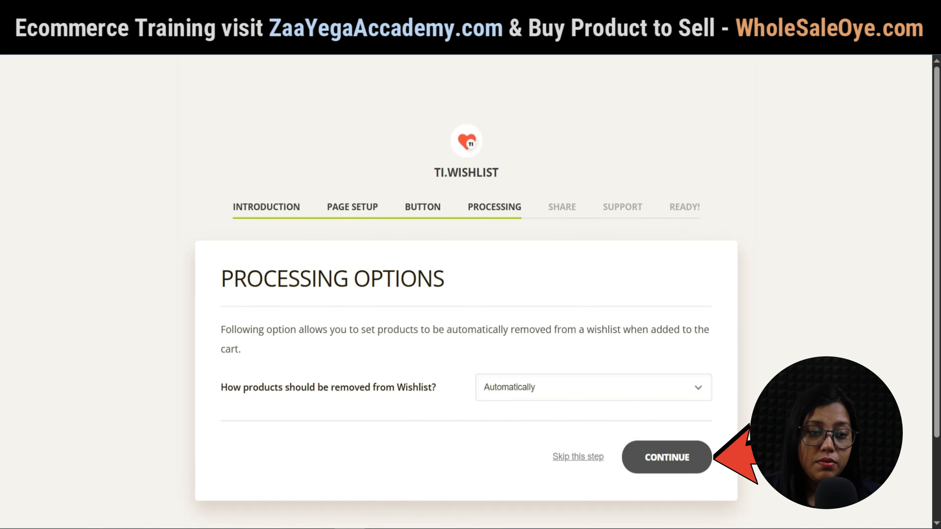
{"action": "left_click", "coordinate": [666, 457]}
{"action": "scroll", "coordinate": [667, 457], "scroll_direction": "down", "scroll_amount": 5}
{"action": "left_click", "coordinate": [667, 443]}
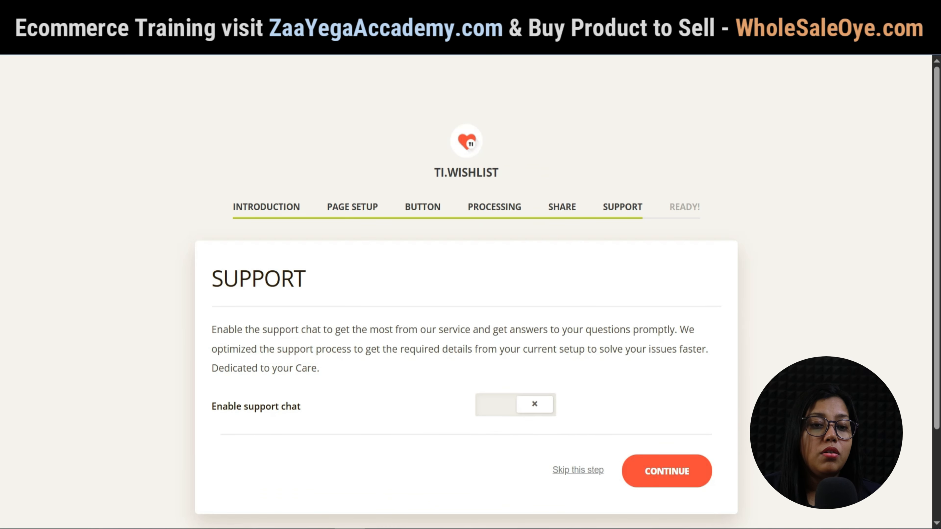
{"action": "left_click", "coordinate": [666, 470]}
{"action": "scroll", "coordinate": [466, 289], "scroll_direction": "down", "scroll_amount": 2}
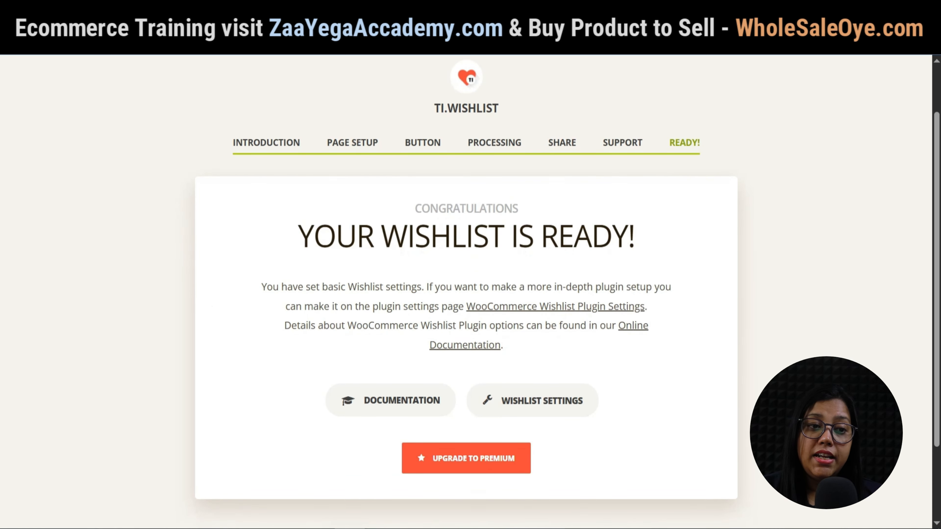
{"action": "scroll", "coordinate": [466, 289], "scroll_direction": "down", "scroll_amount": 2}
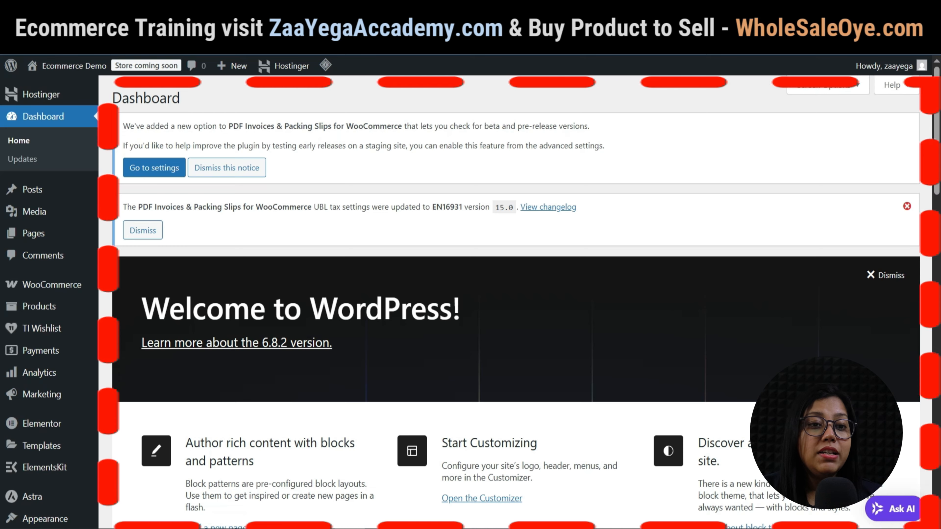
Dismiss the notice, hide Elementor Overview, Site Health, At a Glance and Activity, and move WooCommerce Status right.
{"action": "left_click", "coordinate": [907, 207]}
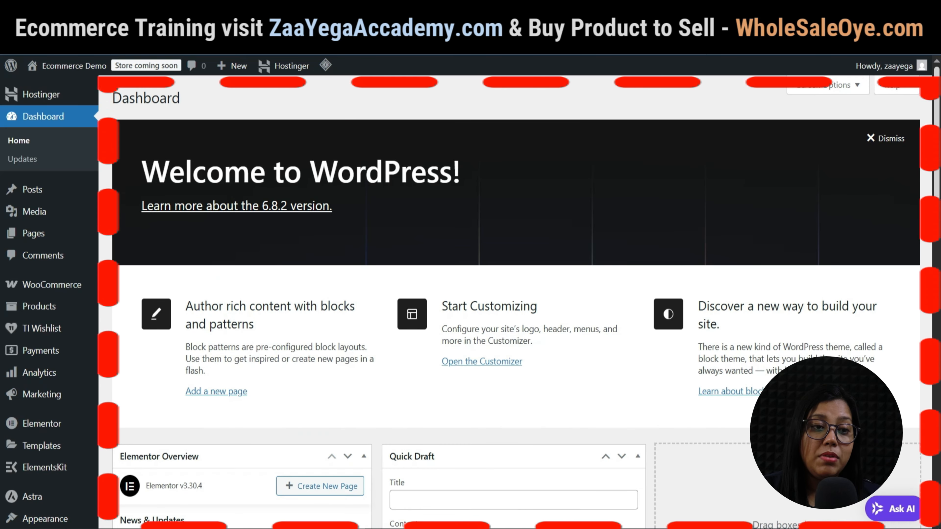
{"action": "left_click", "coordinate": [828, 85]}
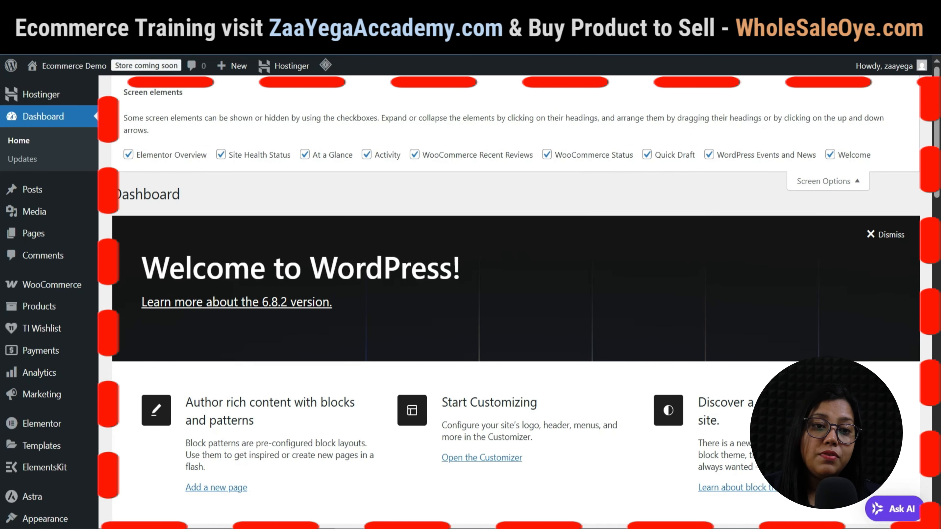
{"action": "left_click", "coordinate": [128, 154]}
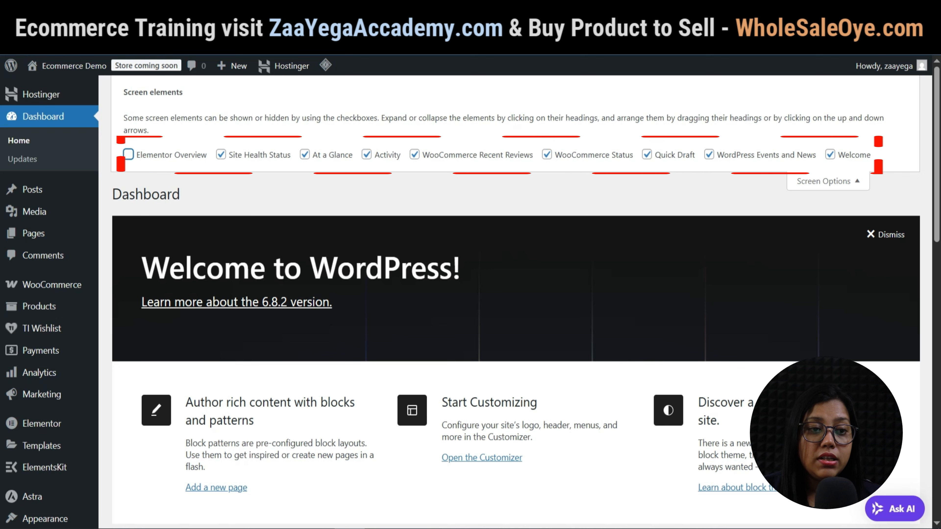
{"action": "left_click", "coordinate": [221, 154]}
{"action": "left_click", "coordinate": [305, 154]}
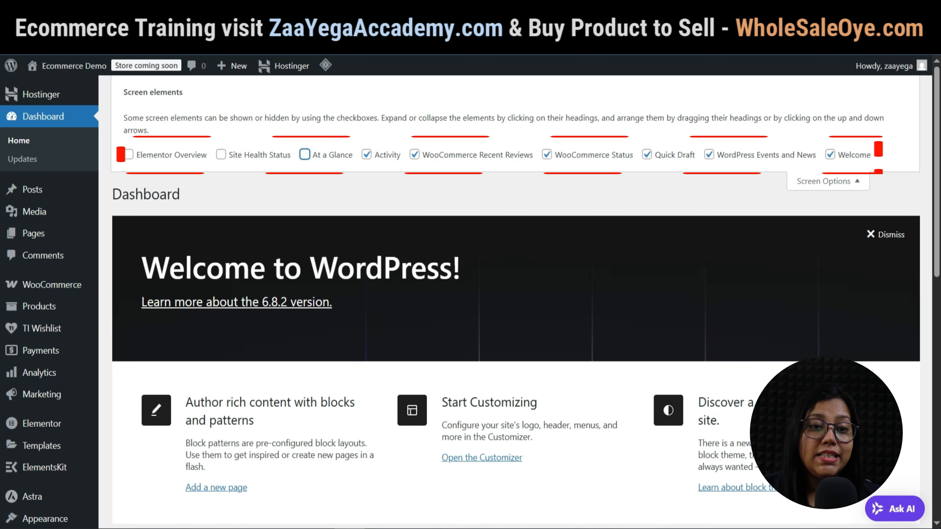
{"action": "left_click", "coordinate": [367, 155]}
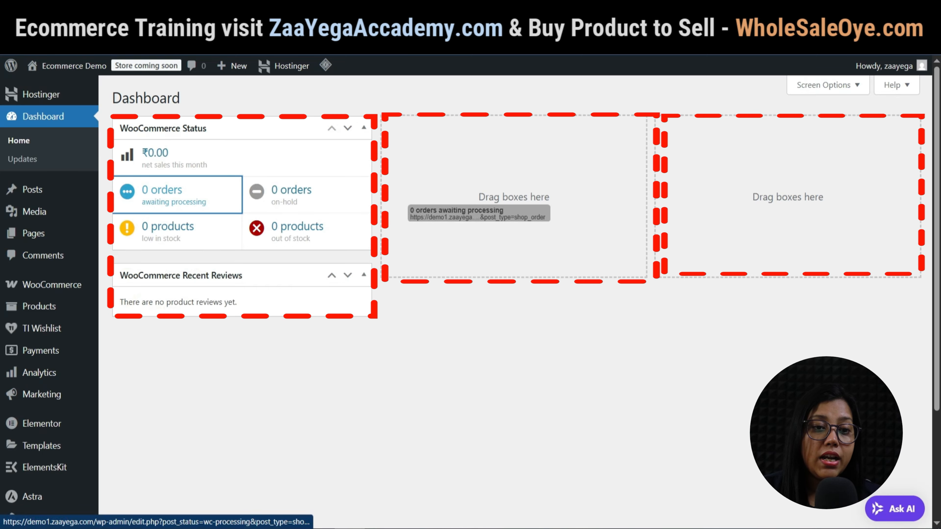
{"action": "left_click_drag", "start_coordinate": [185, 128], "coordinate": [509, 160]}
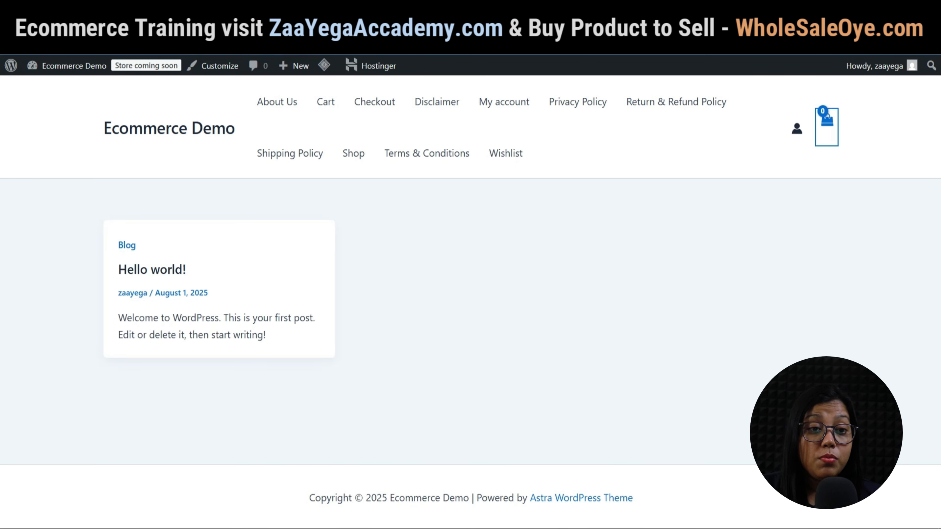
{"action": "mouse_move", "coordinate": [826, 121]}
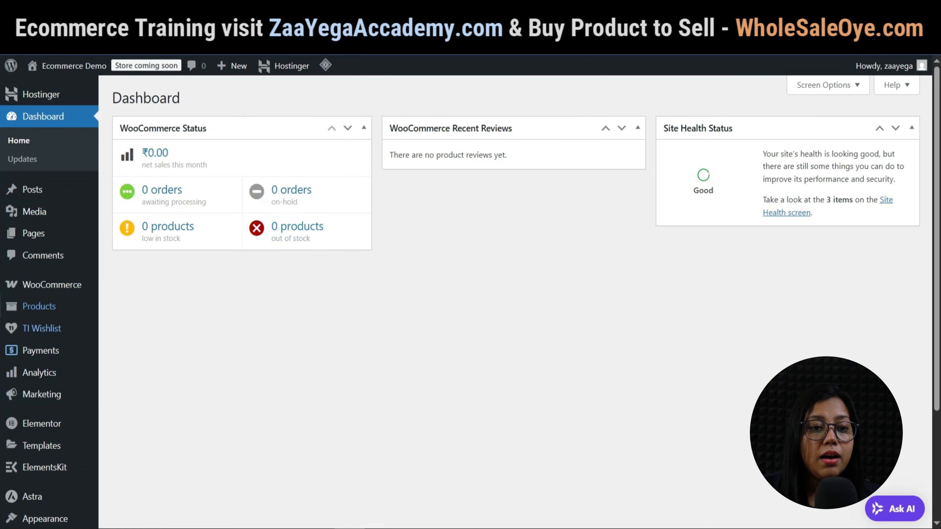
Go to the Menus page and name a new menu Primary Menu.
{"action": "scroll", "coordinate": [45, 451], "scroll_direction": "down", "scroll_amount": 1}
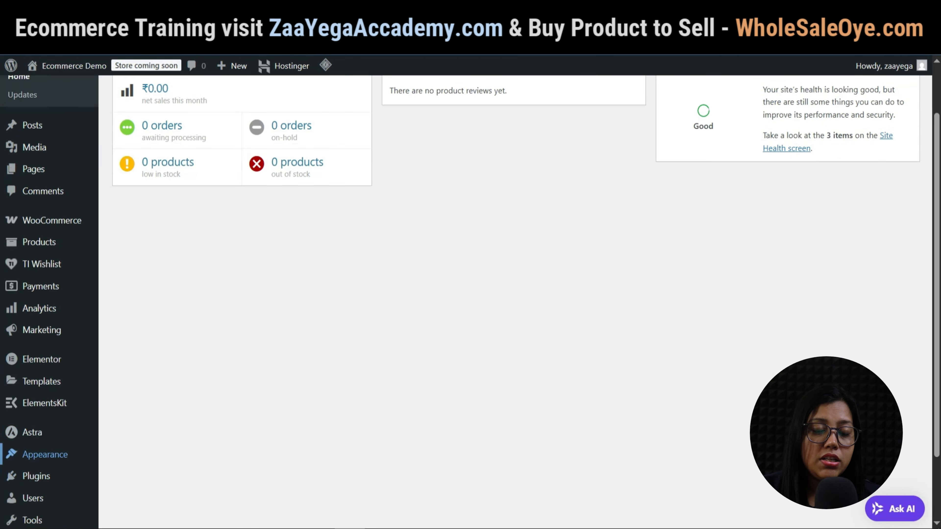
{"action": "mouse_move", "coordinate": [45, 455]}
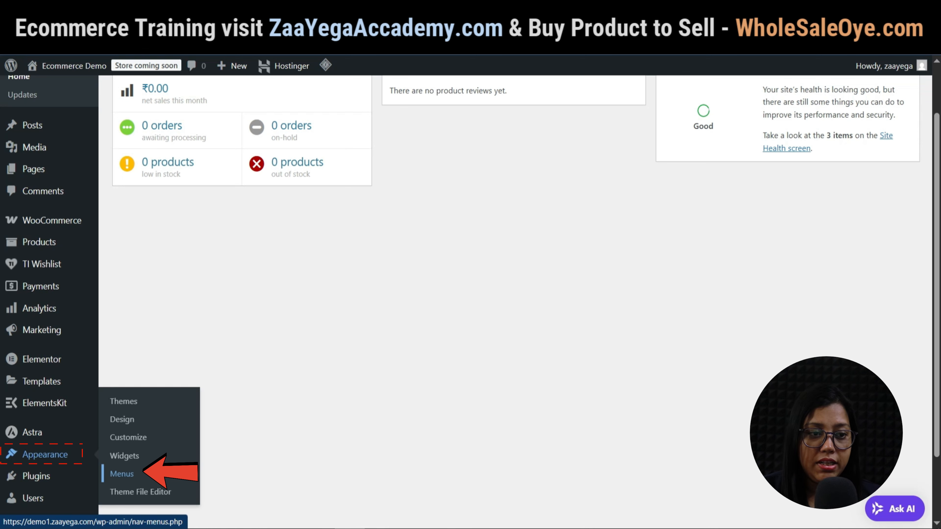
{"action": "left_click", "coordinate": [122, 473]}
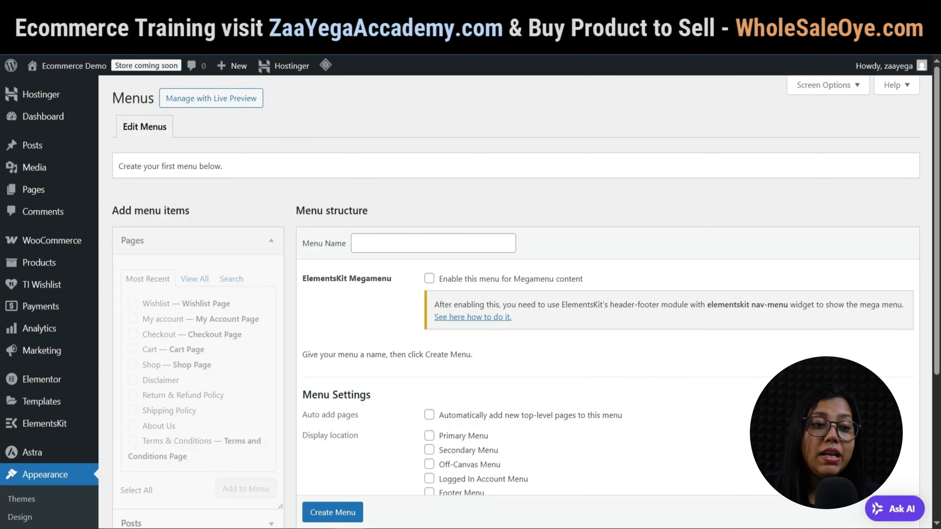
{"action": "left_click", "coordinate": [433, 243]}
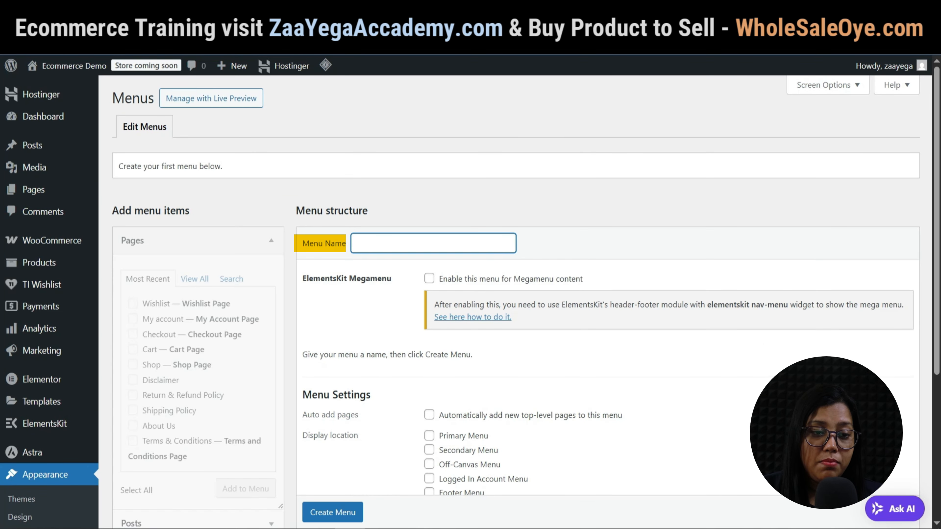
{"action": "type", "text": "Pr"}
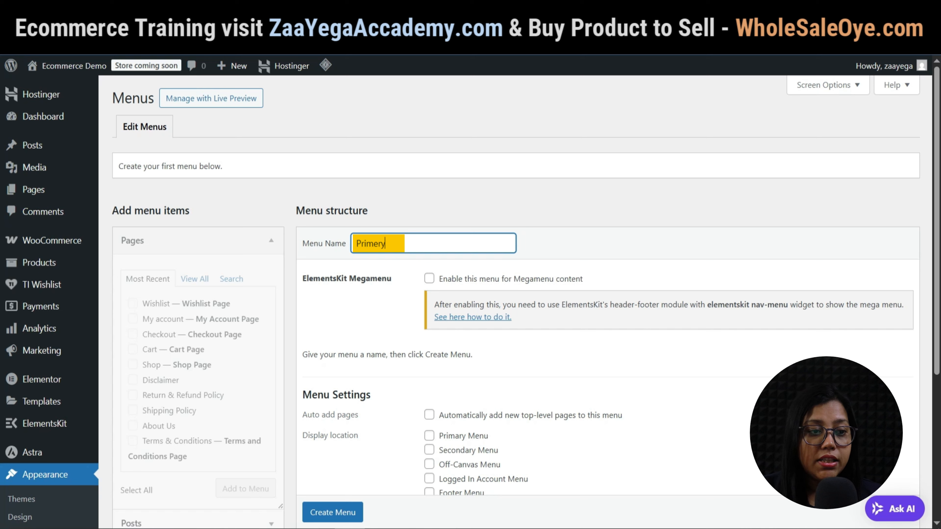
{"action": "type", "text": "im"}
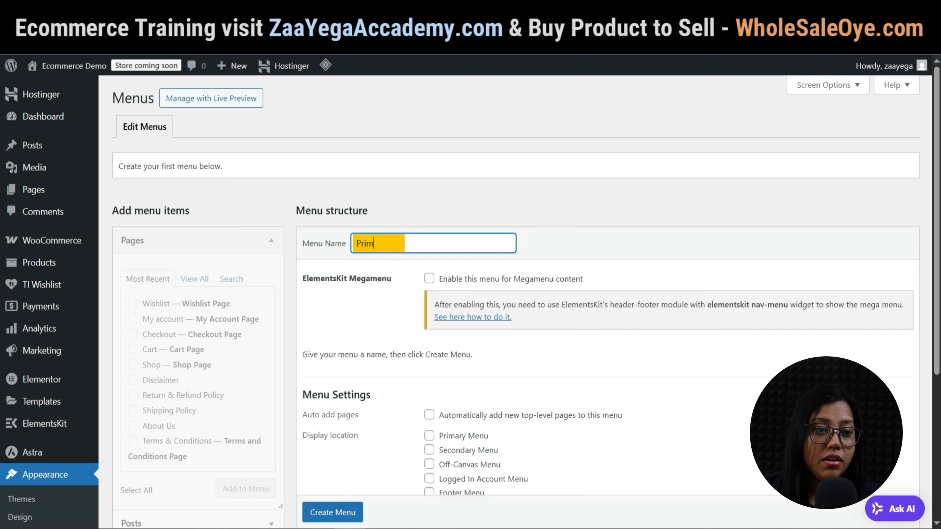
{"action": "type", "text": "ary Menu"}
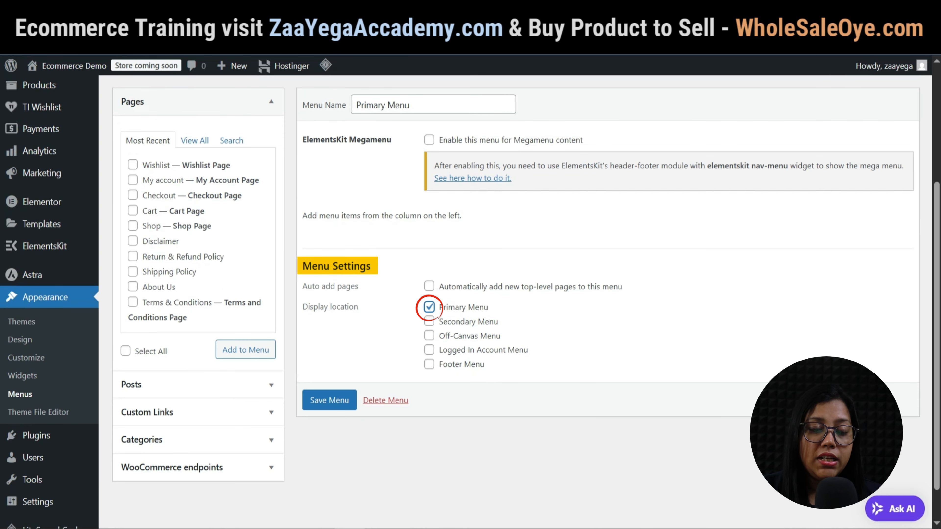
Browse the WooCommerce endpoints and Categories item lists, then save the Primary Menu.
{"action": "scroll", "coordinate": [471, 302], "scroll_direction": "down", "scroll_amount": 1}
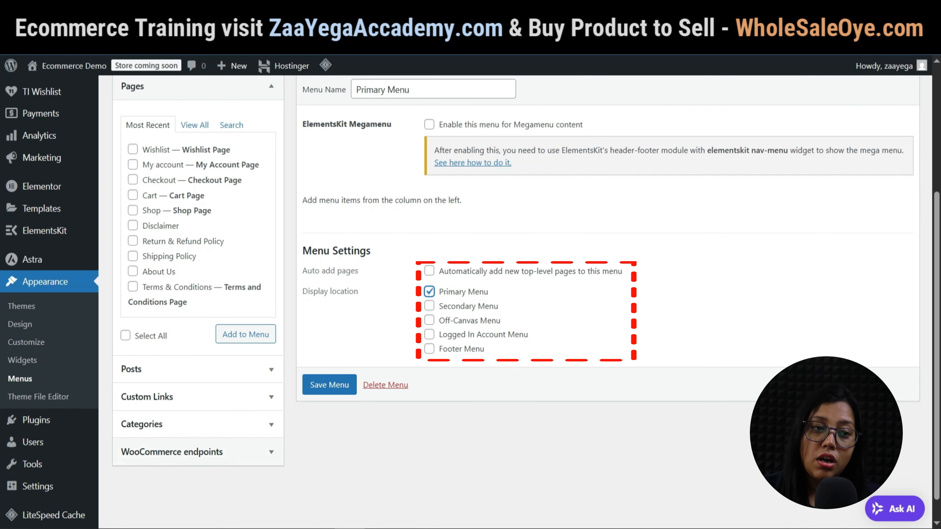
{"action": "left_click", "coordinate": [172, 452]}
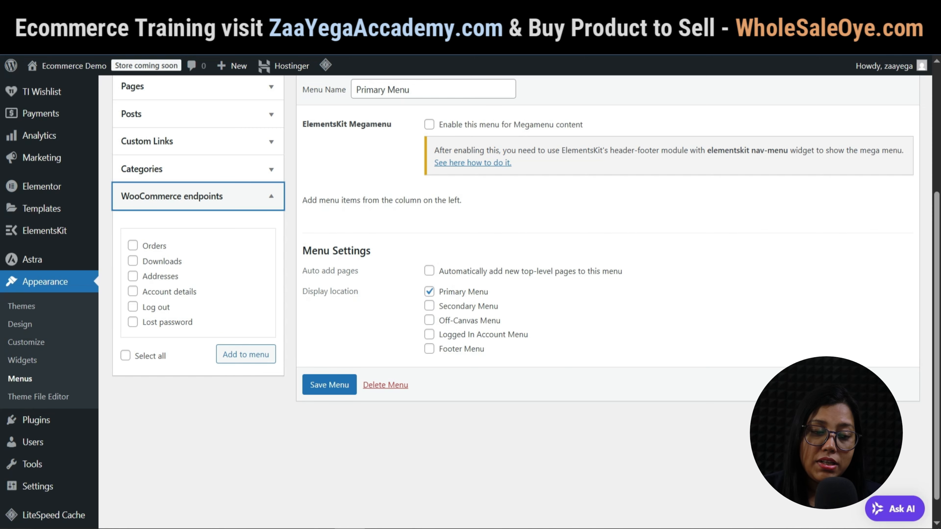
{"action": "left_click", "coordinate": [133, 307]}
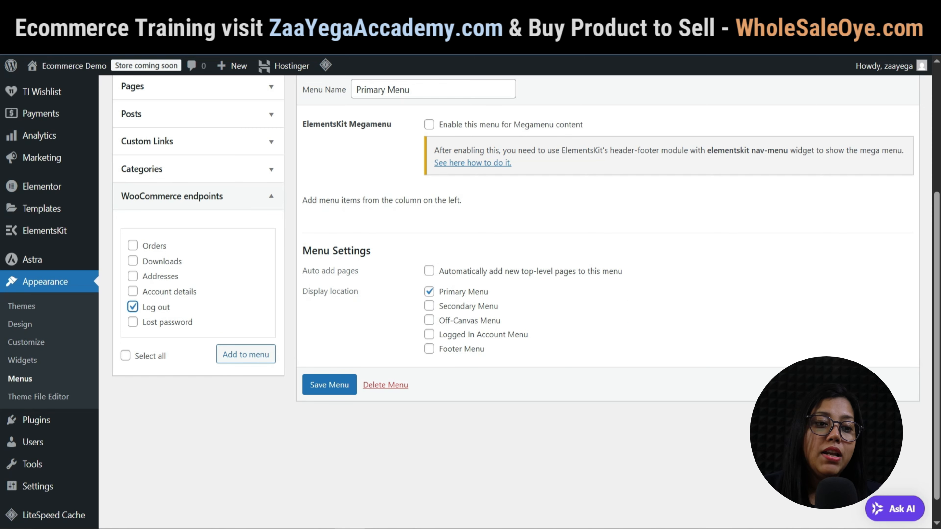
{"action": "scroll", "coordinate": [198, 261], "scroll_direction": "up", "scroll_amount": 1}
{"action": "left_click", "coordinate": [198, 233]}
{"action": "left_click", "coordinate": [199, 292]}
{"action": "left_click", "coordinate": [199, 260]}
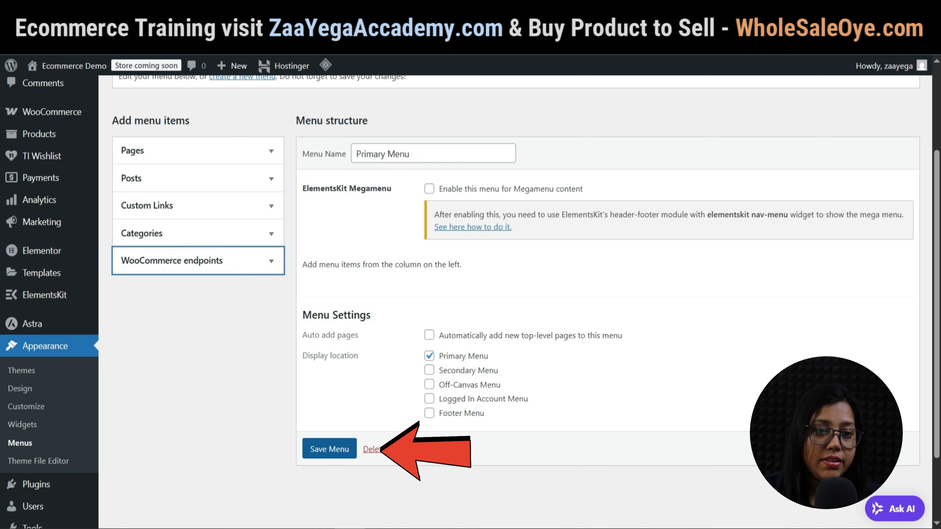
{"action": "left_click", "coordinate": [329, 449]}
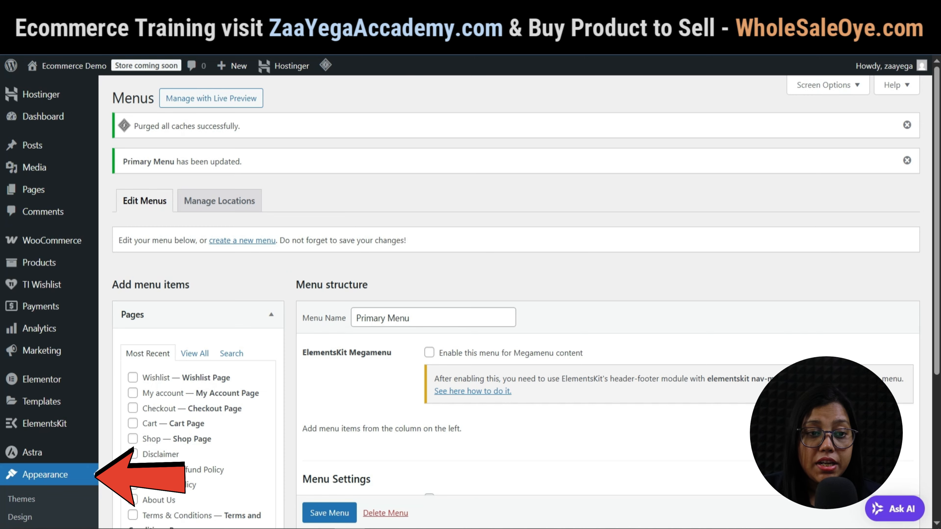
{"action": "scroll", "coordinate": [26, 406], "scroll_direction": "down", "scroll_amount": 3}
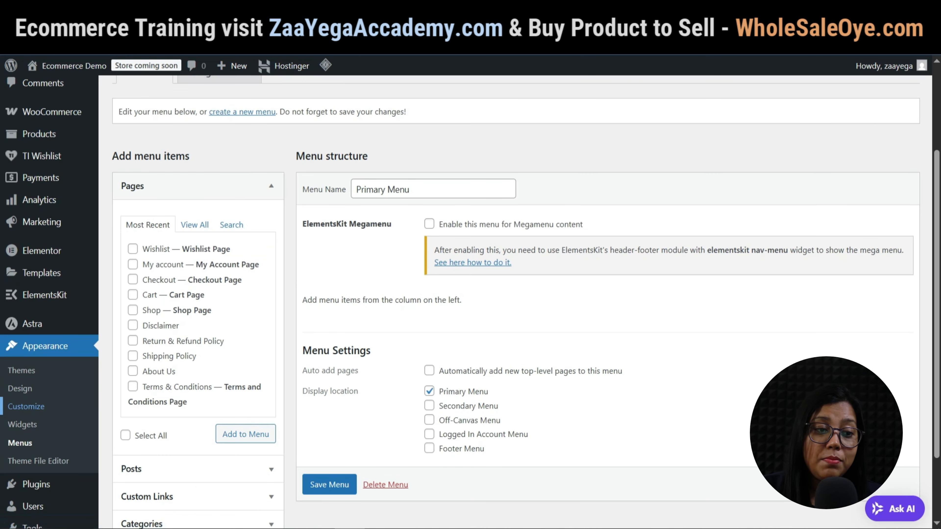
In Global > Typography, try the Lato, Barlow and DM Serif presets, then apply Montserrat / Source Sans Pro.
{"action": "left_click", "coordinate": [26, 406]}
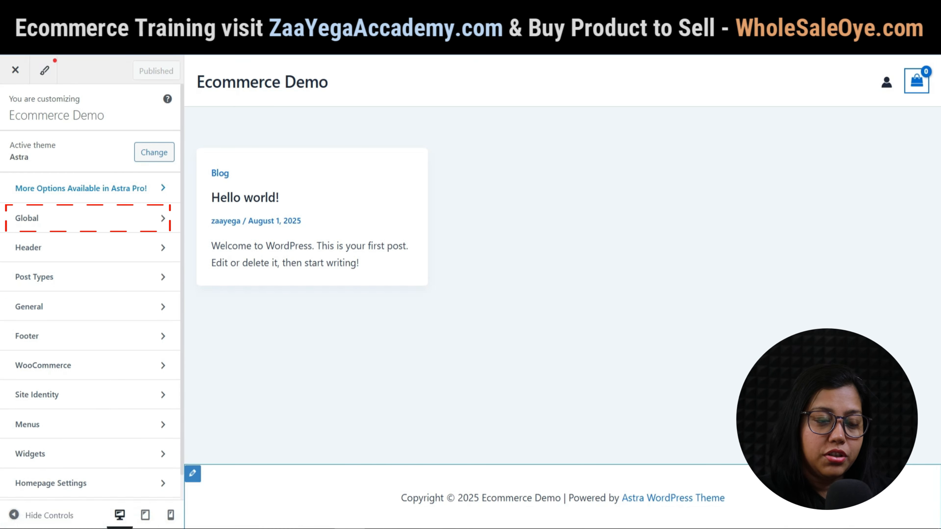
{"action": "left_click", "coordinate": [89, 218]}
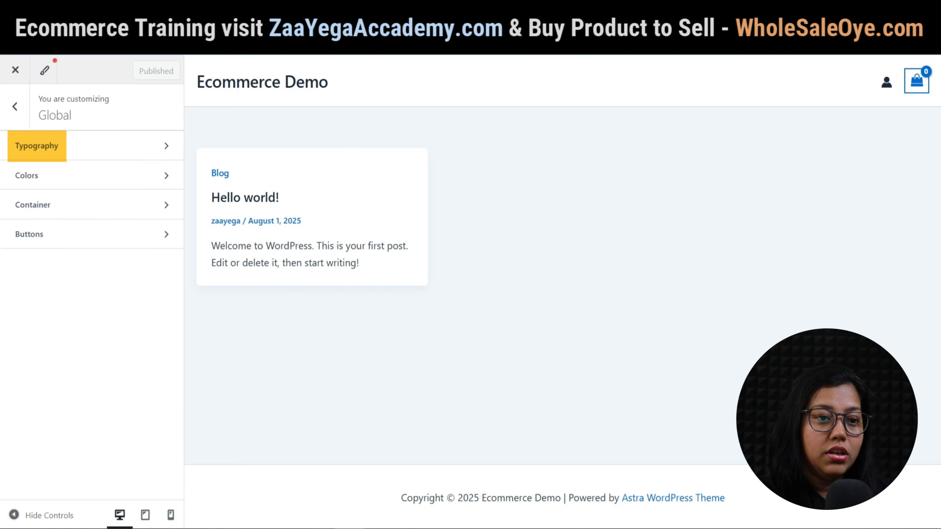
{"action": "left_click", "coordinate": [55, 146]}
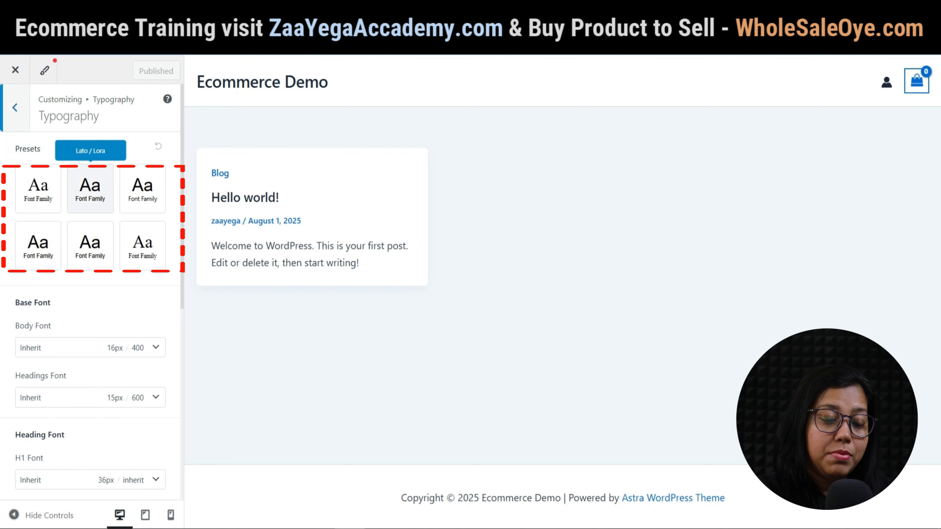
{"action": "left_click", "coordinate": [90, 189]}
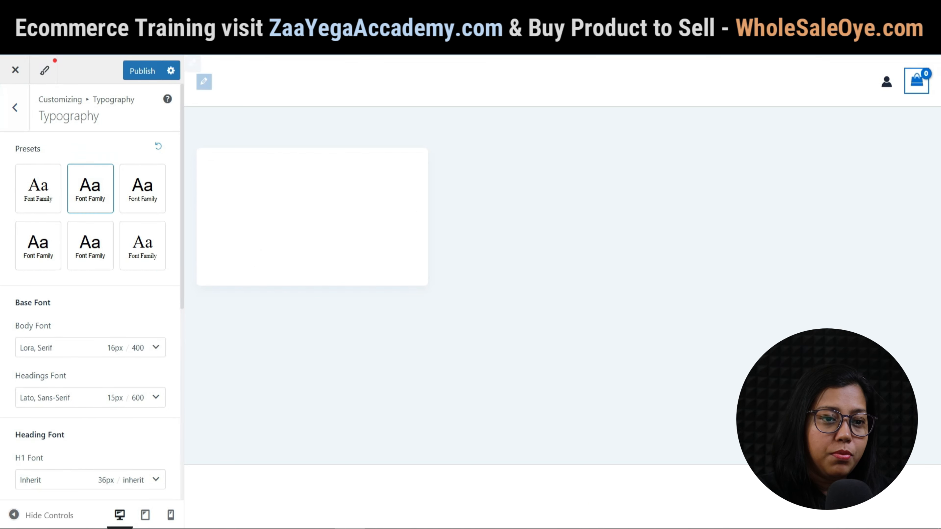
{"action": "left_click", "coordinate": [142, 187]}
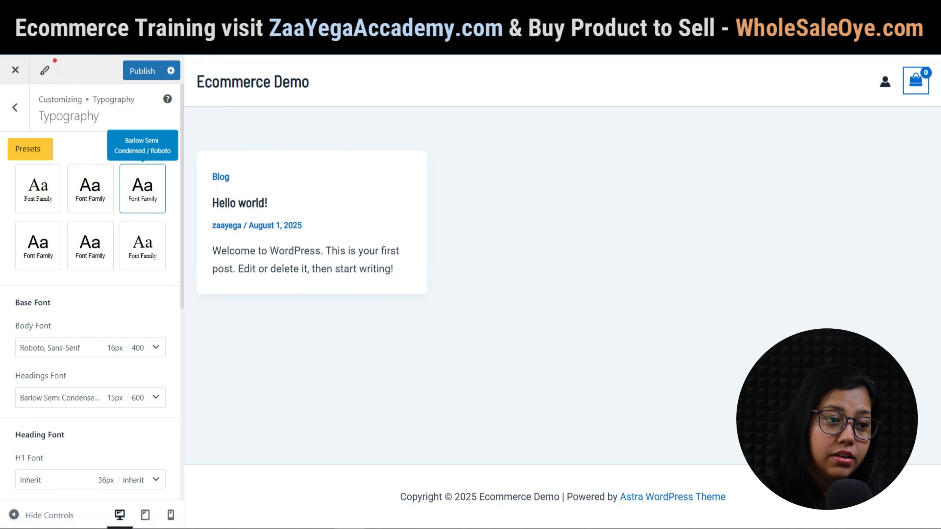
{"action": "left_click", "coordinate": [143, 243]}
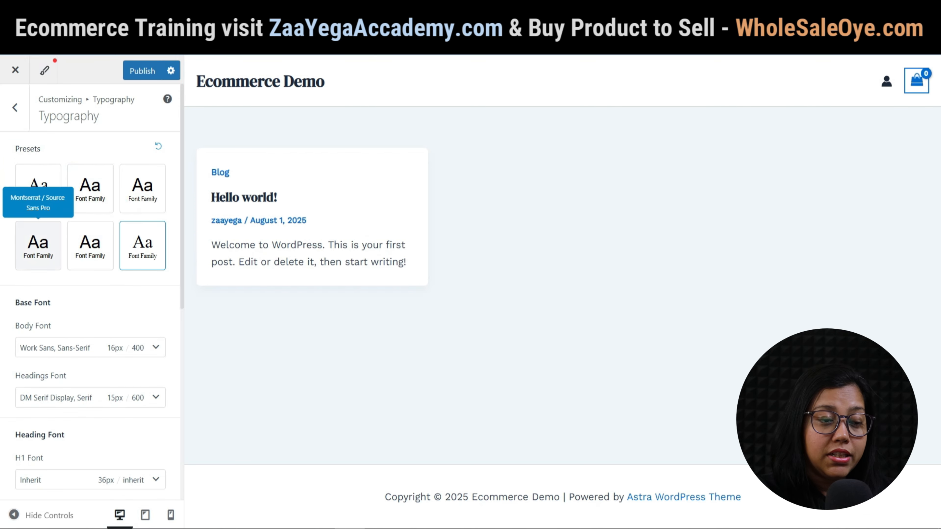
{"action": "left_click", "coordinate": [39, 245]}
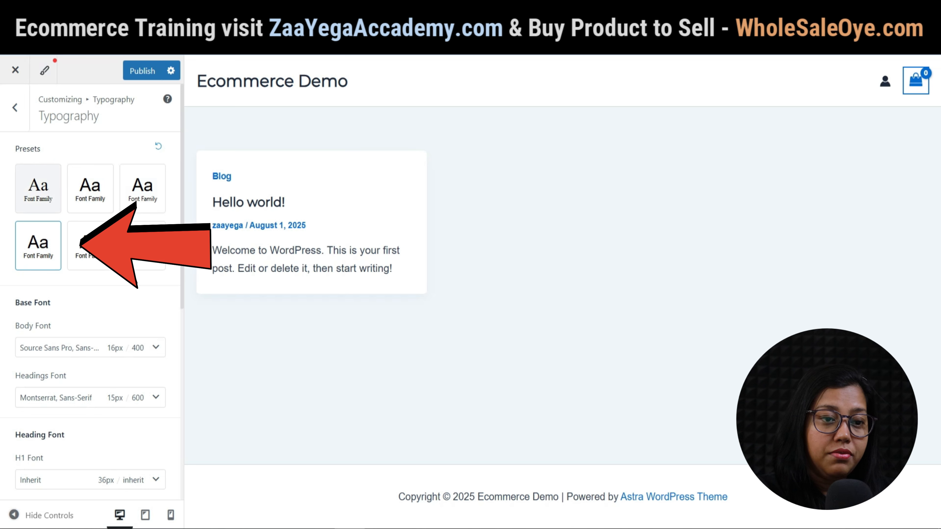
{"action": "scroll", "coordinate": [91, 296], "scroll_direction": "down", "scroll_amount": 5}
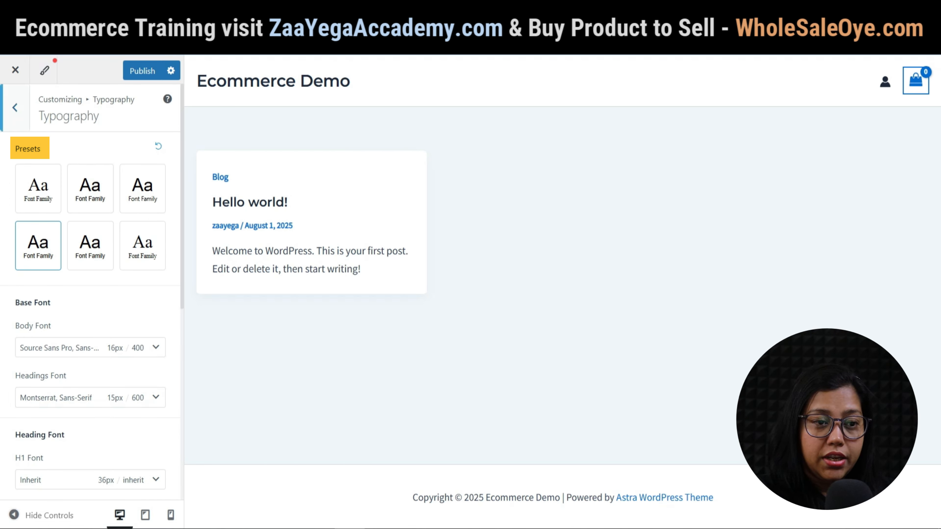
{"action": "left_click", "coordinate": [15, 107]}
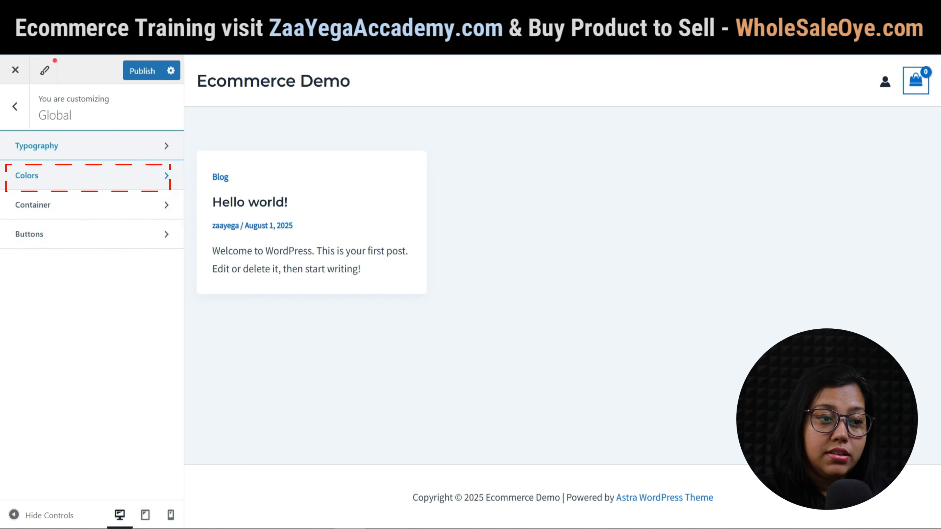
Try the Cedar and Viola palettes in Global > Colors, then settle back on the Default palette.
{"action": "left_click", "coordinate": [89, 175]}
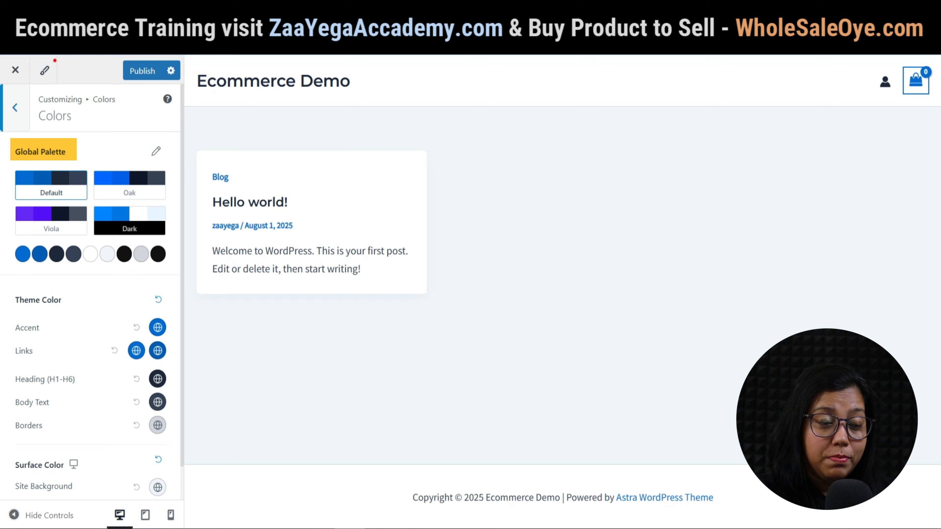
{"action": "left_click", "coordinate": [156, 151]}
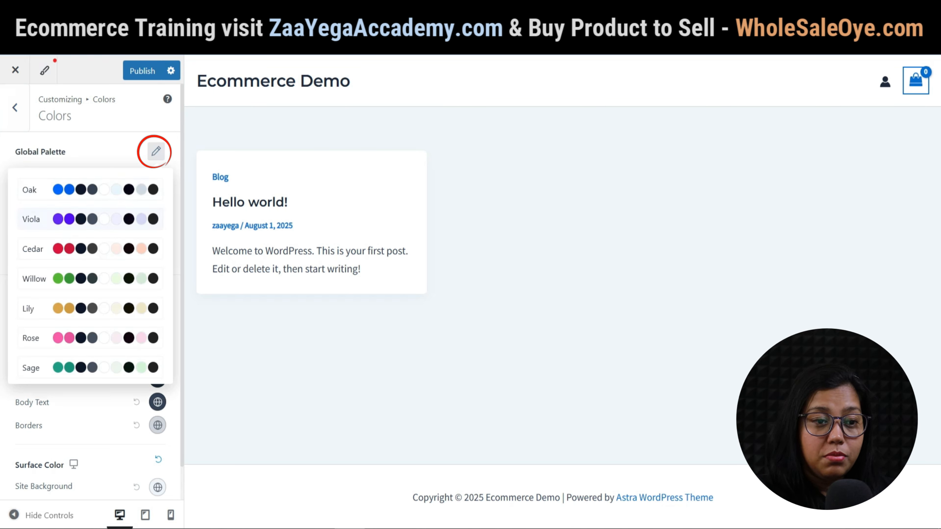
{"action": "scroll", "coordinate": [90, 219], "scroll_direction": "down", "scroll_amount": 4}
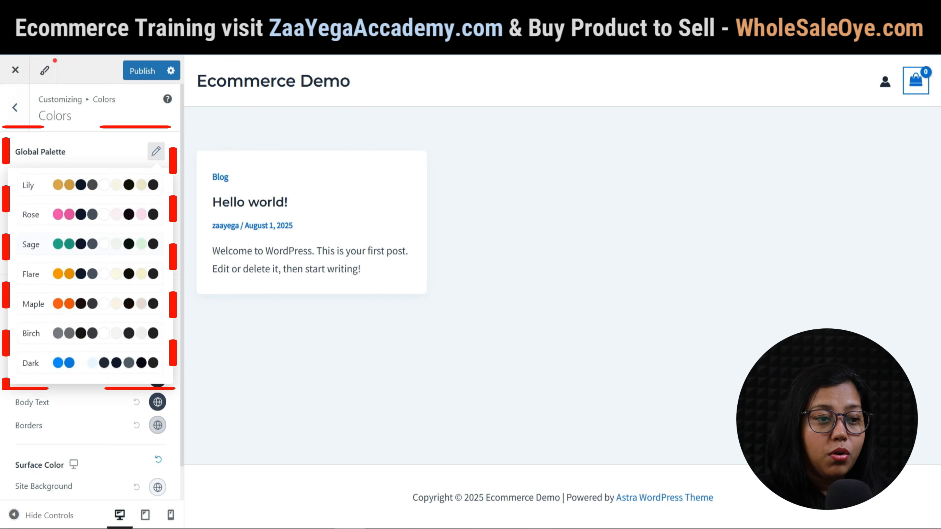
{"action": "scroll", "coordinate": [91, 219], "scroll_direction": "up", "scroll_amount": 3}
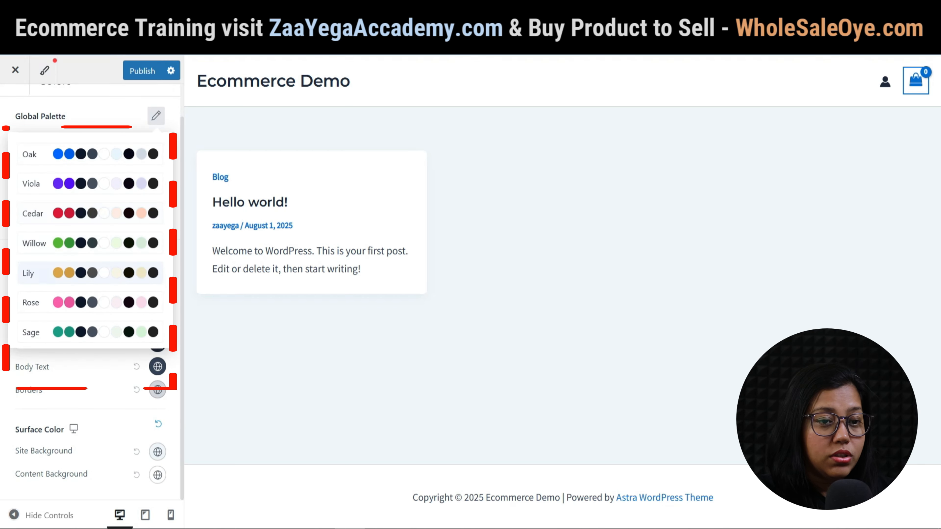
{"action": "left_click", "coordinate": [108, 213]}
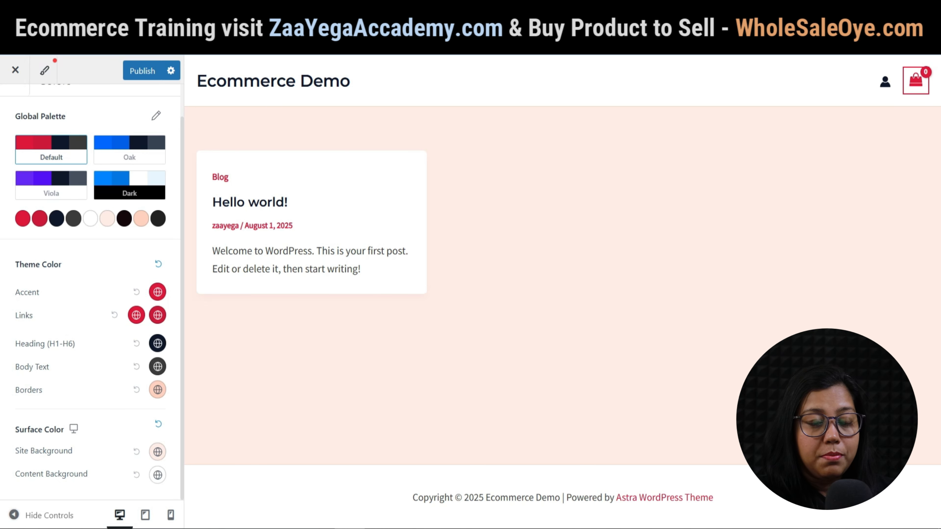
{"action": "left_click", "coordinate": [51, 185]}
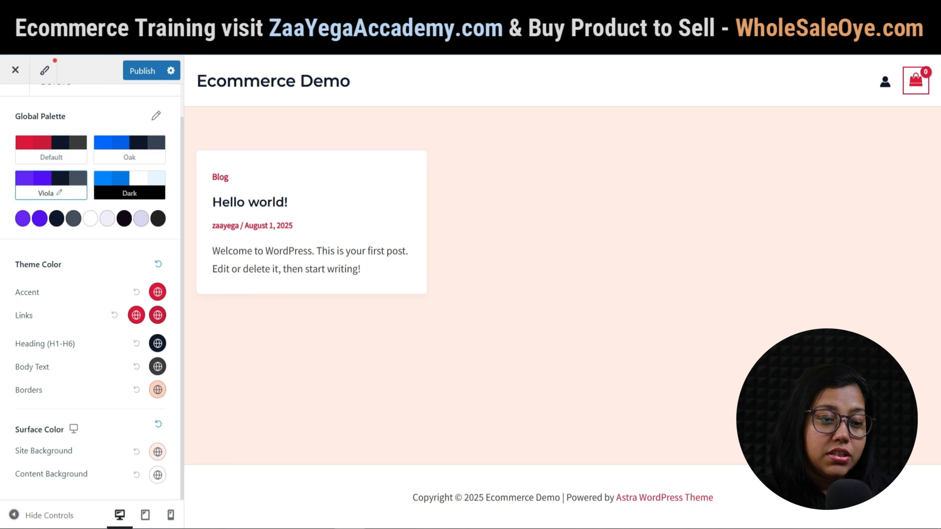
{"action": "left_click", "coordinate": [51, 149]}
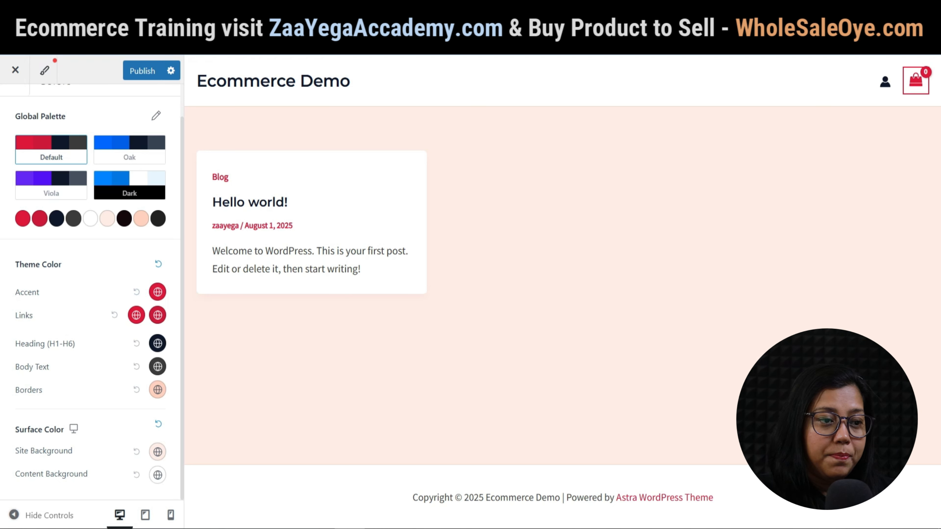
{"action": "key", "text": "Escape"}
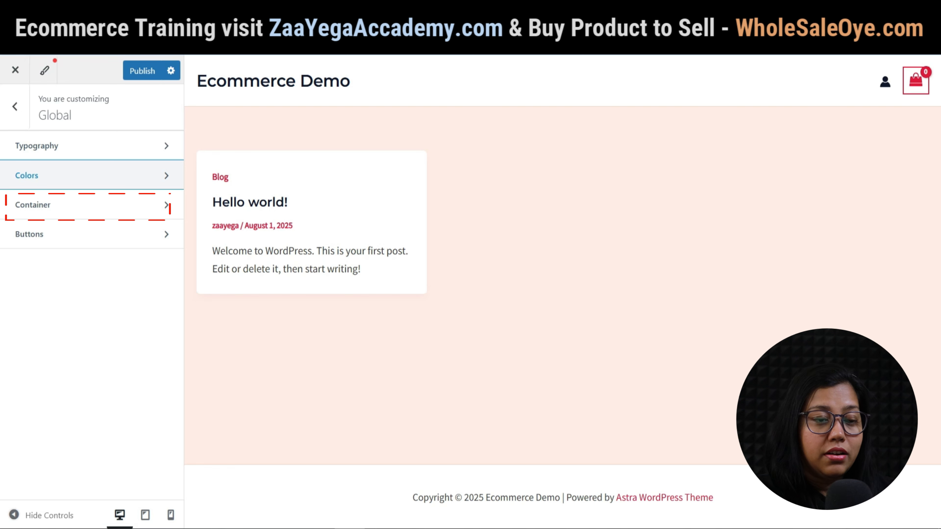
Review the Global container layout settings.
{"action": "left_click", "coordinate": [92, 205]}
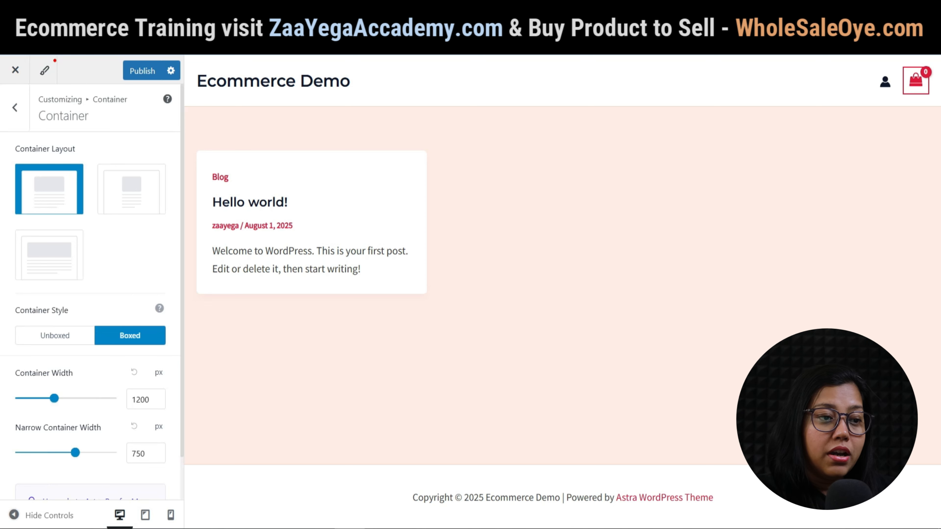
{"action": "scroll", "coordinate": [90, 297], "scroll_direction": "down", "scroll_amount": 2}
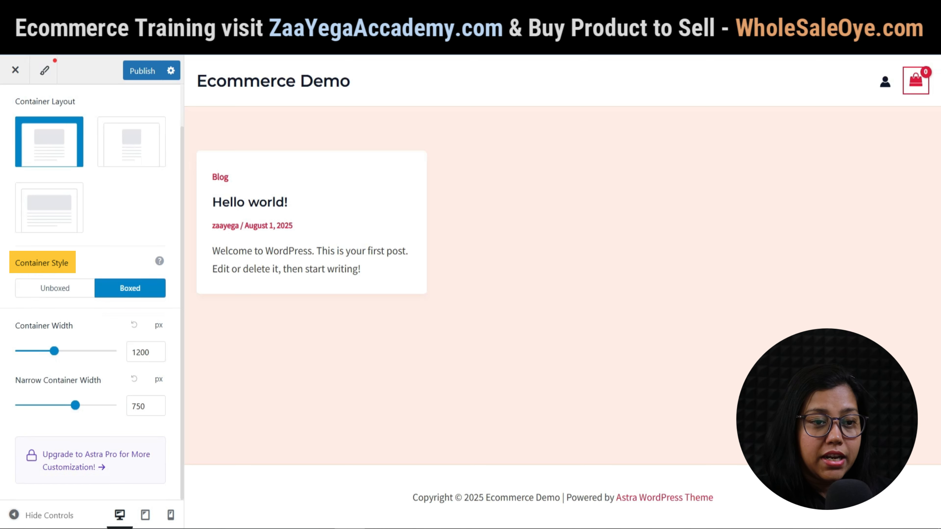
{"action": "scroll", "coordinate": [90, 260], "scroll_direction": "up", "scroll_amount": 3}
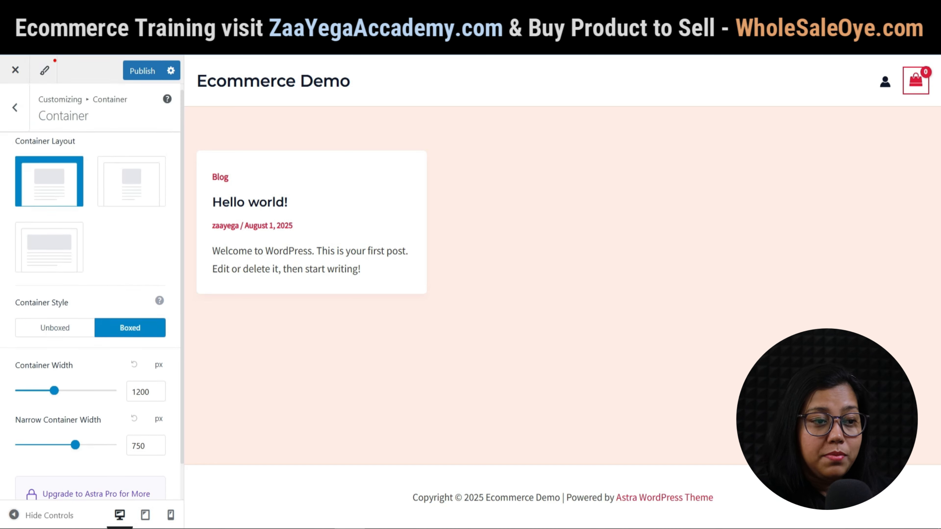
{"action": "left_click", "coordinate": [15, 100]}
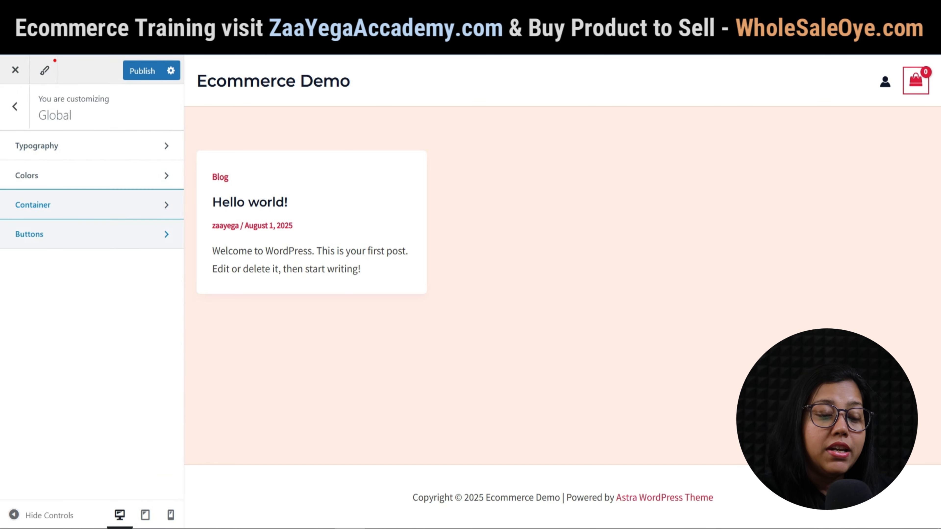
Review the Global button presets and 10/20 px padding, then show the Style Guide overview.
{"action": "left_click", "coordinate": [90, 234]}
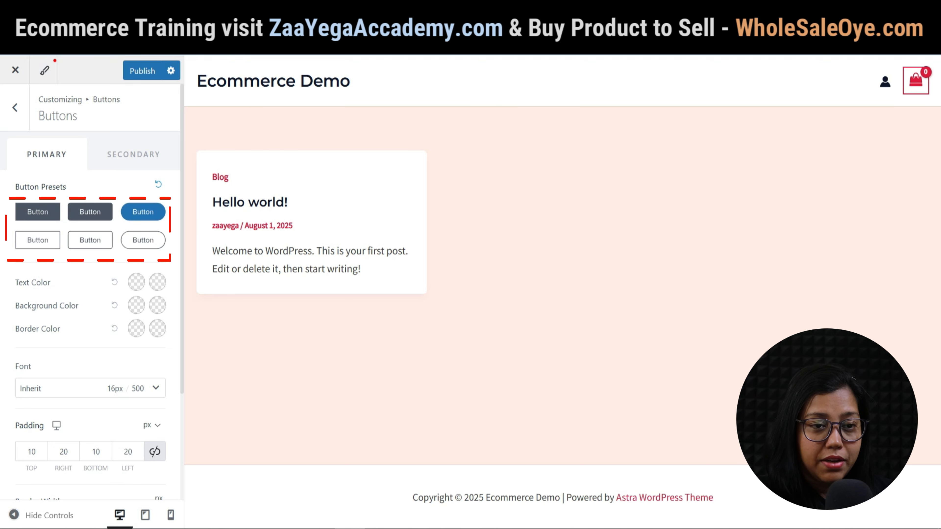
{"action": "scroll", "coordinate": [92, 293], "scroll_direction": "down", "scroll_amount": 2}
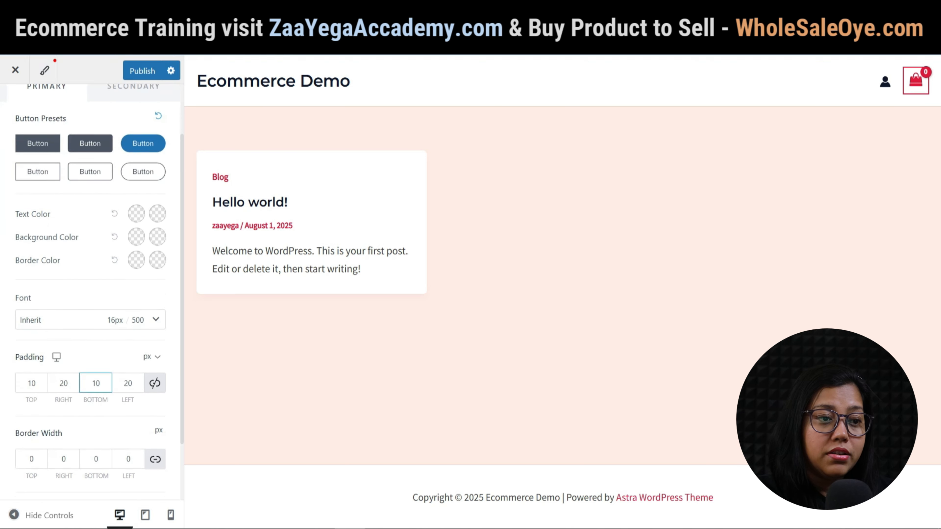
{"action": "scroll", "coordinate": [96, 386], "scroll_direction": "down", "scroll_amount": 2}
{"action": "scroll", "coordinate": [91, 296], "scroll_direction": "up", "scroll_amount": 5}
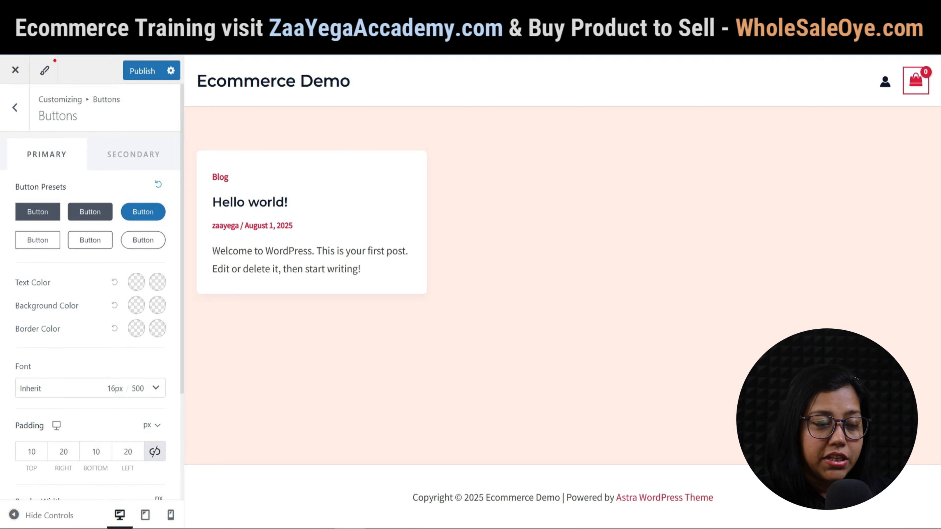
{"action": "left_click", "coordinate": [44, 70]}
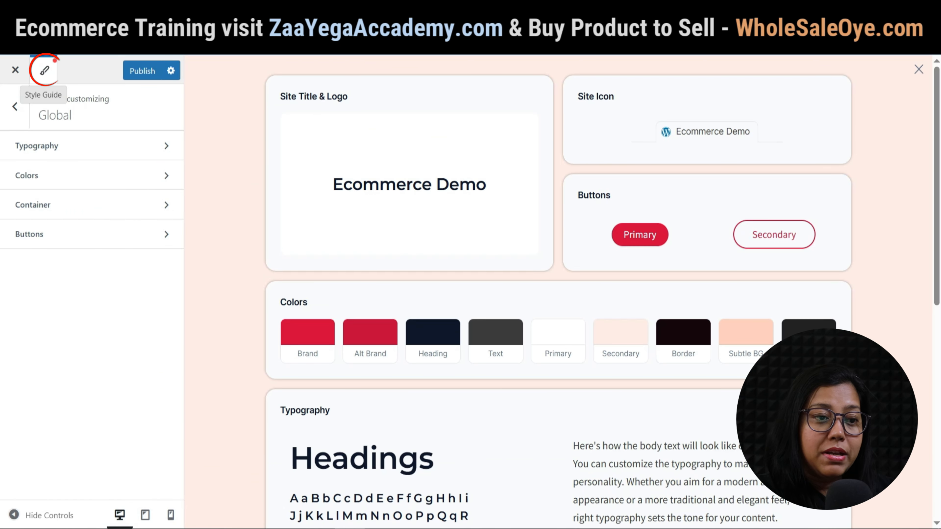
In the Header builder, close the Style Guide and add a Social icons element to the top row.
{"action": "mouse_move", "coordinate": [645, 236]}
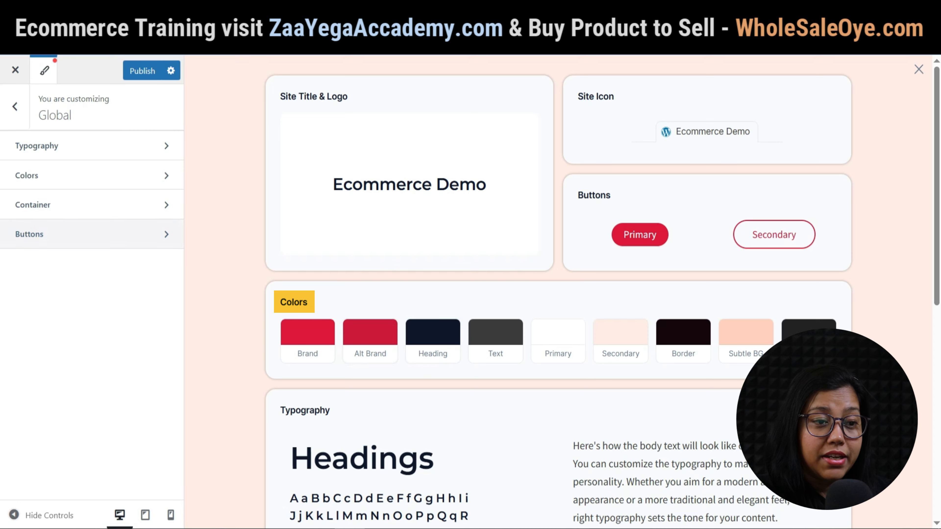
{"action": "left_click", "coordinate": [15, 106]}
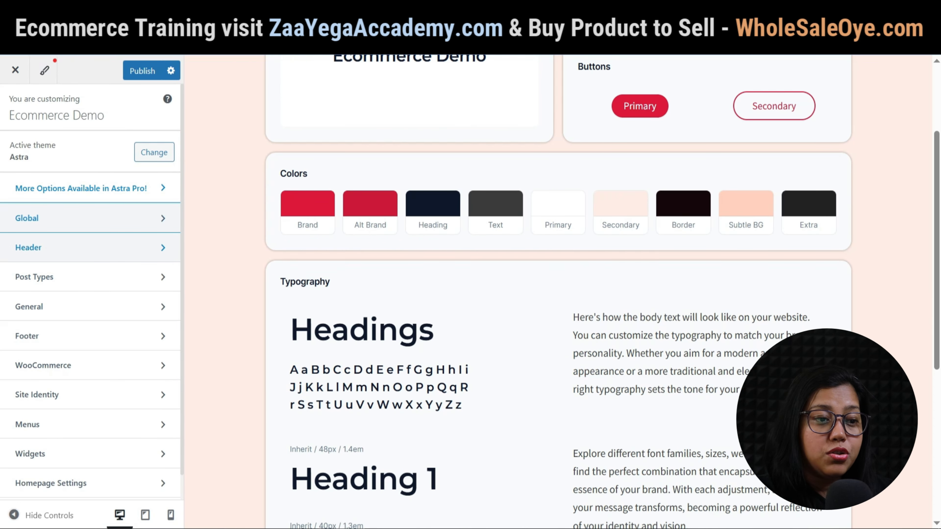
{"action": "left_click", "coordinate": [28, 247]}
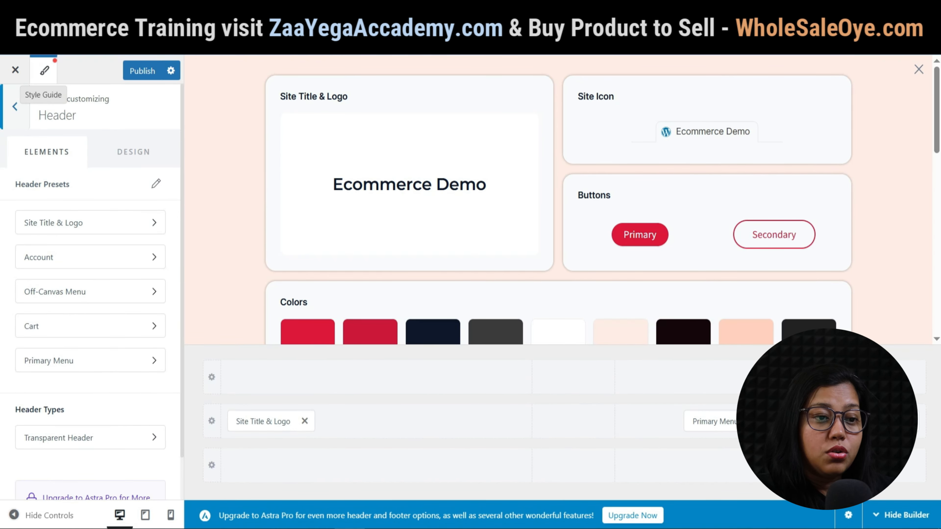
{"action": "left_click", "coordinate": [45, 70]}
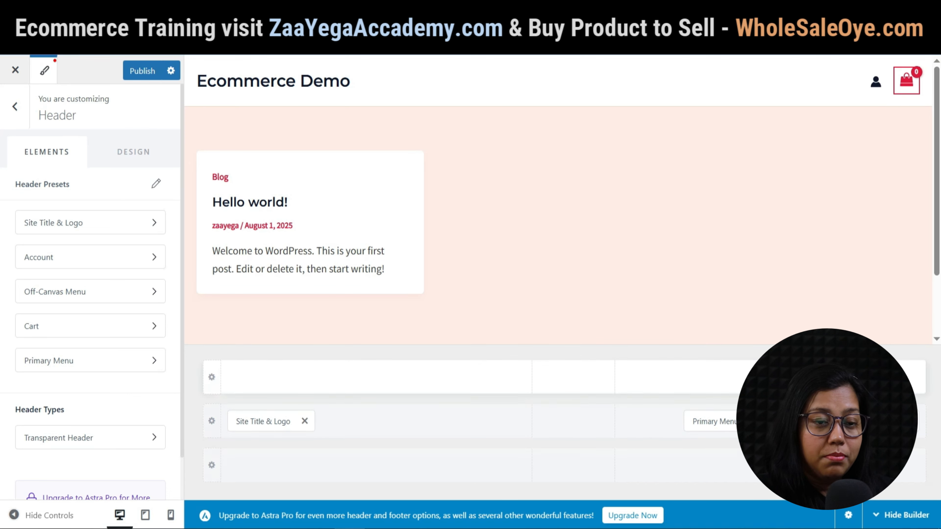
{"action": "left_click", "coordinate": [770, 377]}
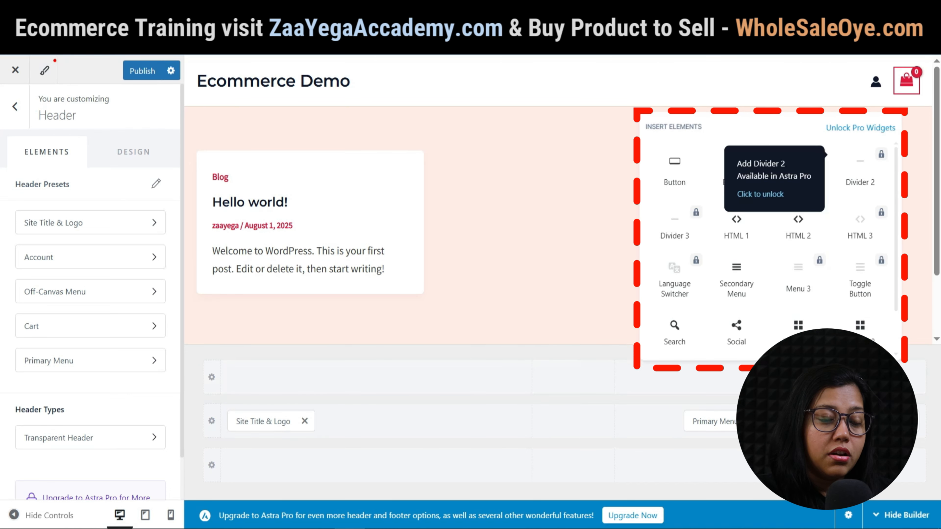
{"action": "scroll", "coordinate": [770, 237], "scroll_direction": "down", "scroll_amount": 2}
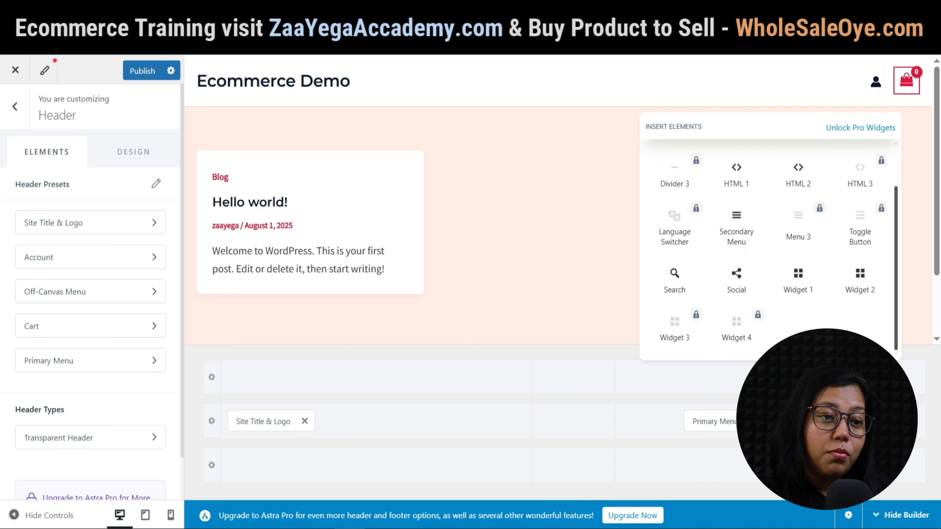
{"action": "left_click", "coordinate": [736, 278]}
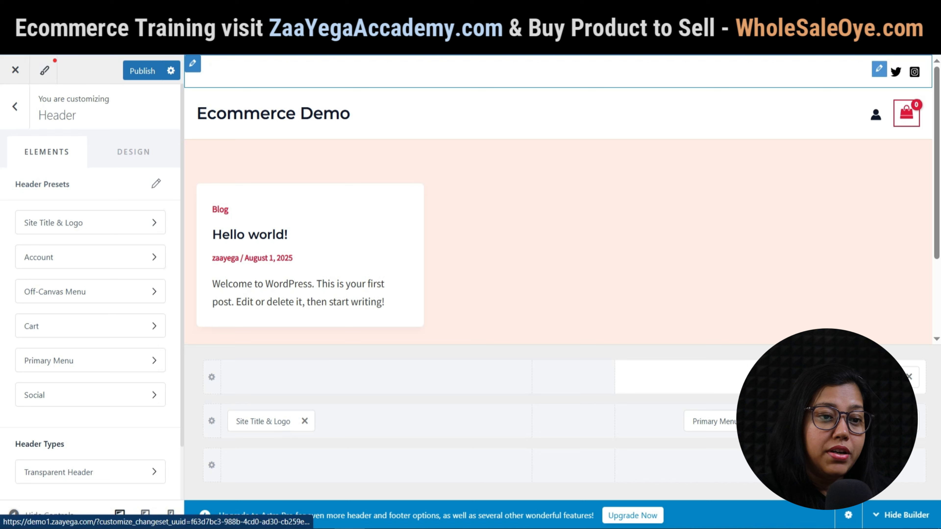
Review the Facebook and Twitter entries in the header's Social Icons settings.
{"action": "left_click", "coordinate": [879, 69]}
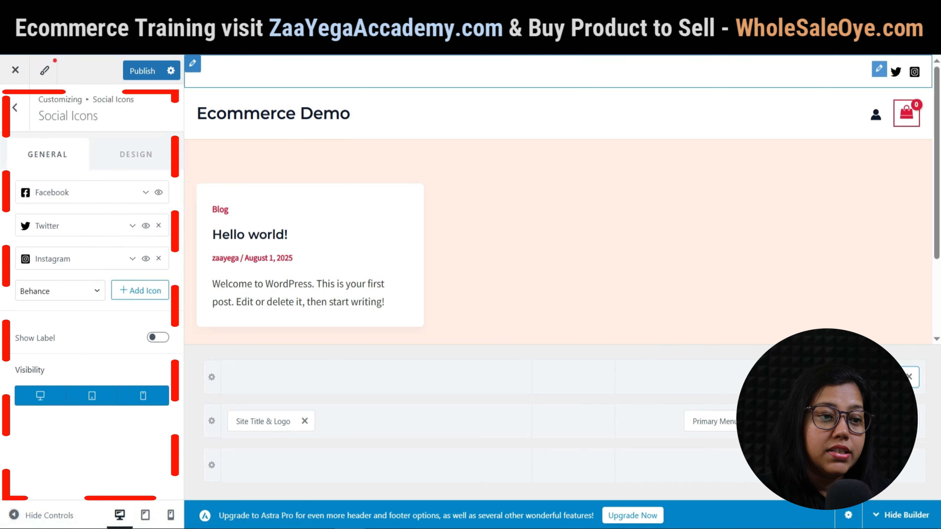
{"action": "left_click", "coordinate": [142, 192]}
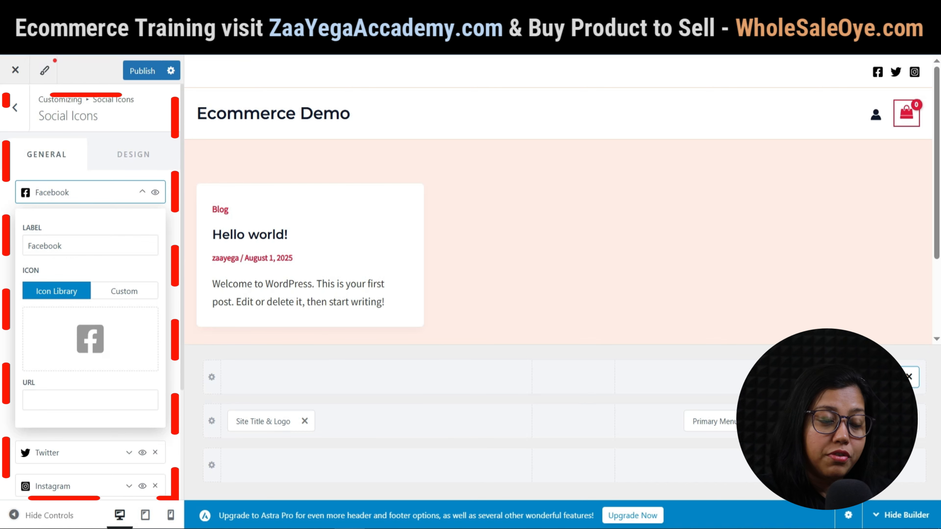
{"action": "left_click", "coordinate": [143, 192]}
{"action": "left_click", "coordinate": [129, 226]}
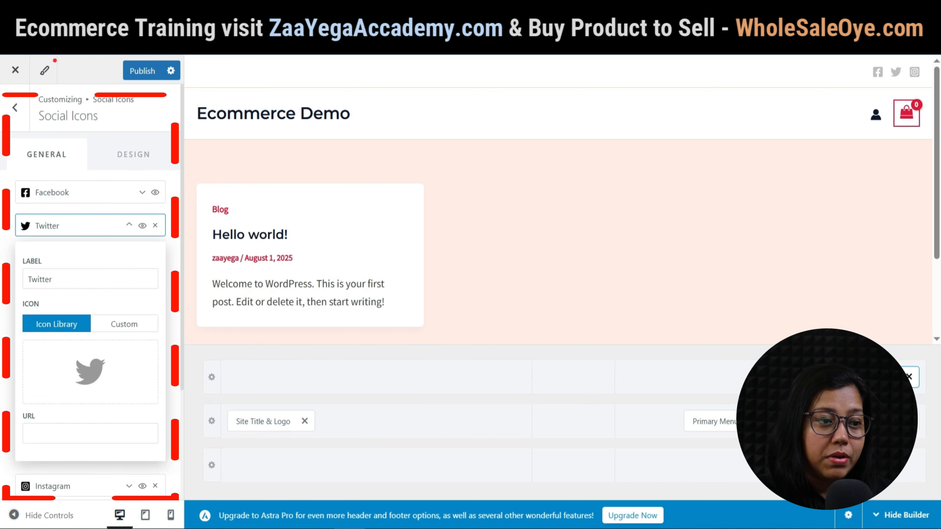
{"action": "left_click", "coordinate": [90, 279]}
{"action": "left_click", "coordinate": [90, 433]}
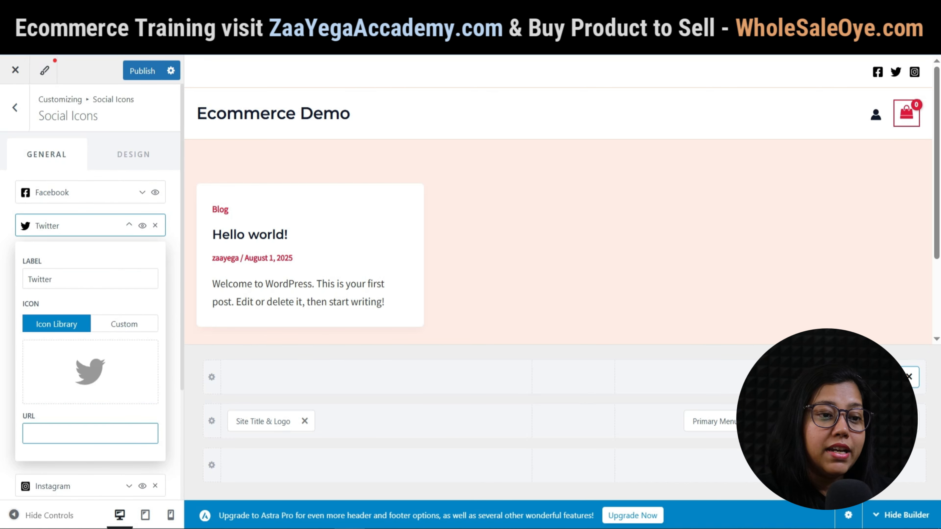
{"action": "left_click", "coordinate": [129, 224]}
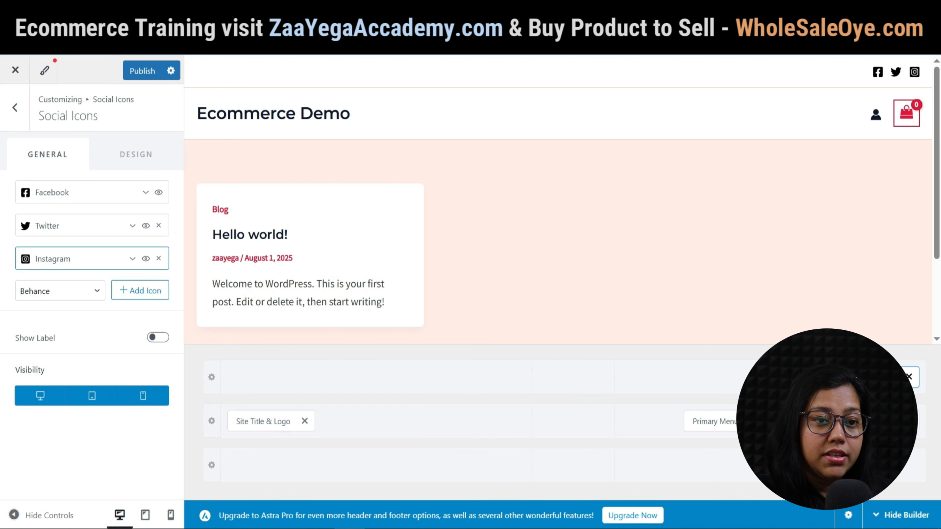
Add a YouTube icon with its pasted channel link and adjust the icon label display.
{"action": "left_click", "coordinate": [131, 259]}
{"action": "left_click", "coordinate": [132, 259]}
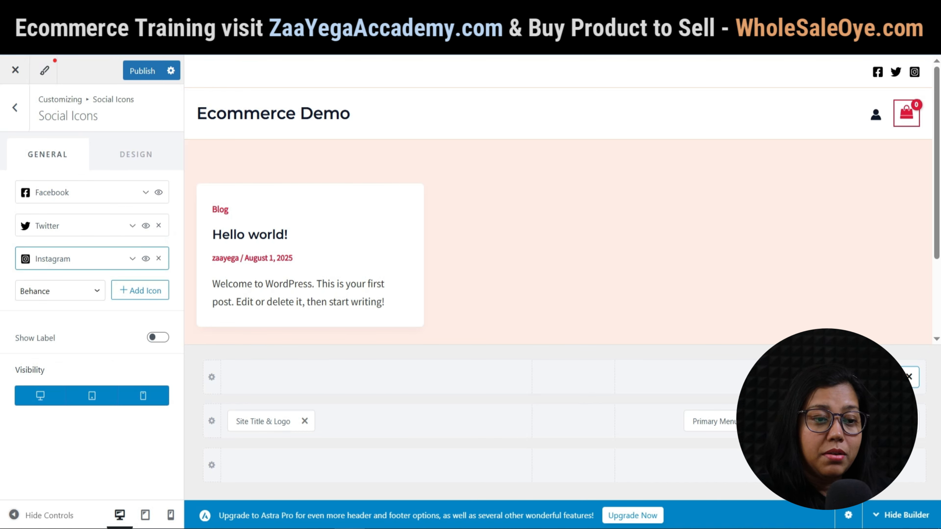
{"action": "left_click", "coordinate": [132, 259]}
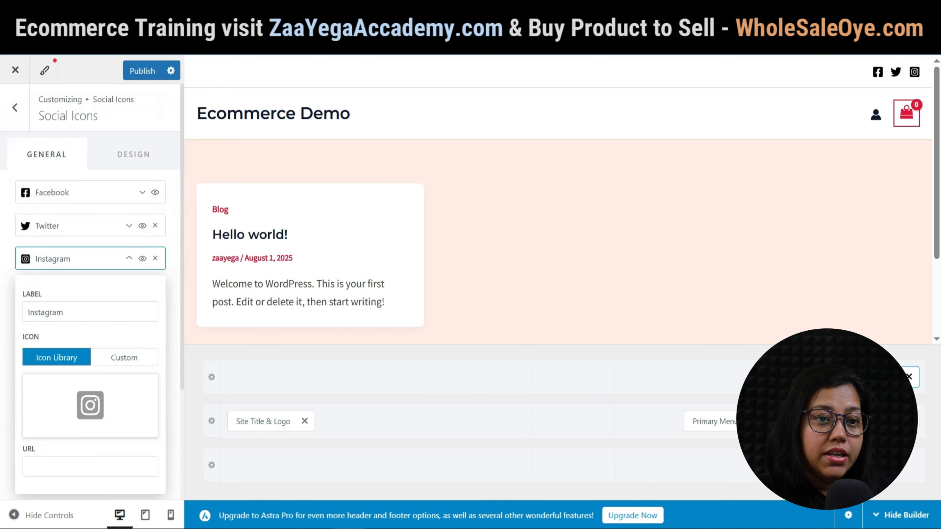
{"action": "left_click", "coordinate": [130, 258]}
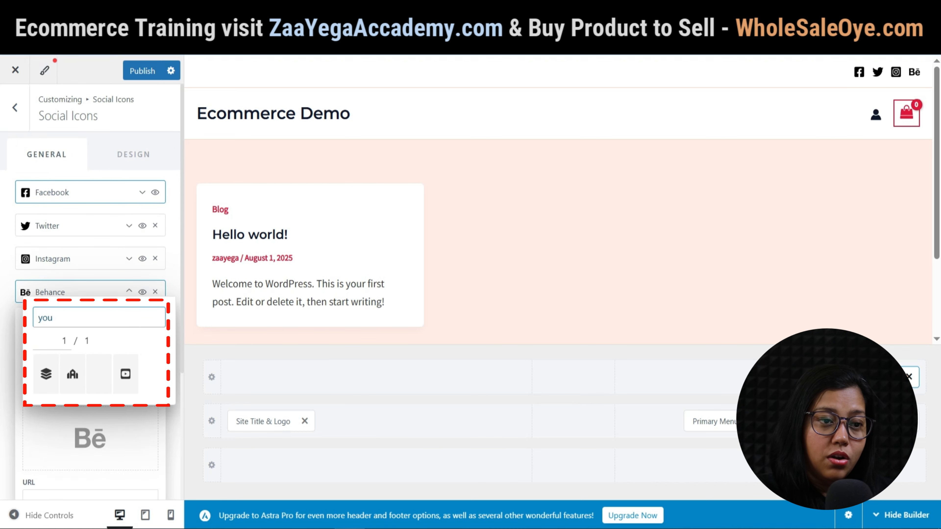
{"action": "left_click", "coordinate": [126, 374]}
{"action": "type", "text": "https://www.youtube.com/@zaayegasellergyan"}
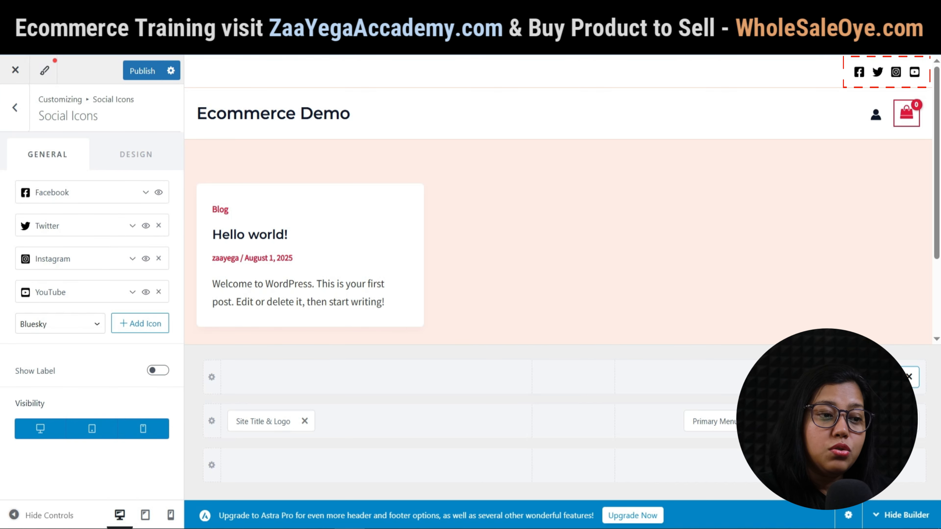
{"action": "left_click", "coordinate": [158, 370]}
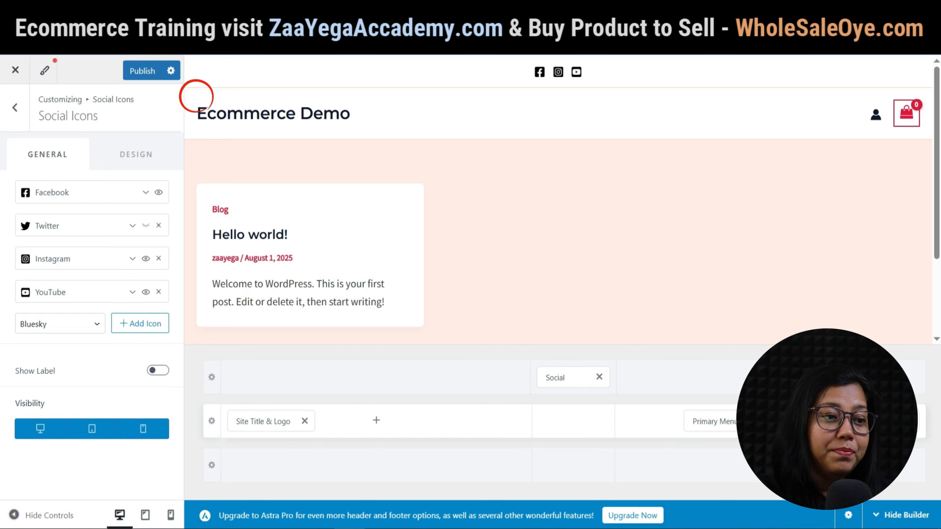
Set the eCommerce Demo image as the header logo and crop it.
{"action": "left_click", "coordinate": [196, 96]}
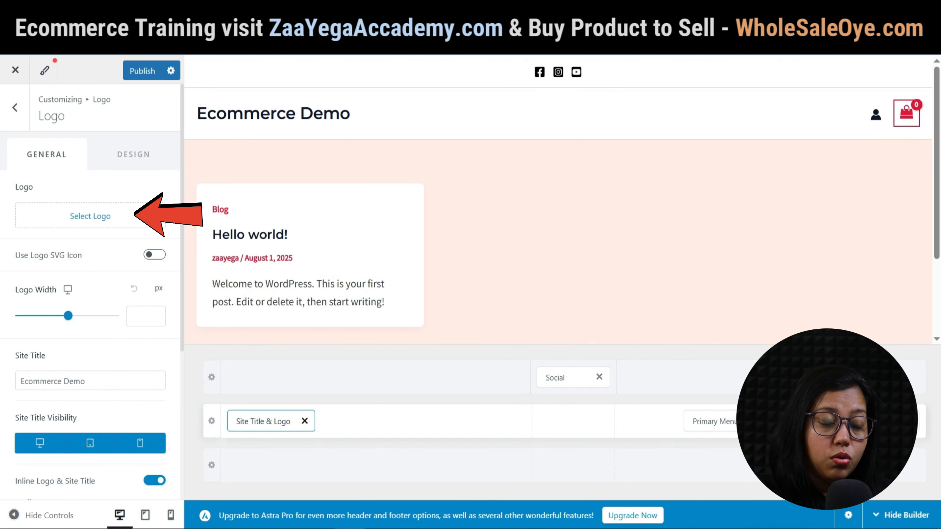
{"action": "left_click", "coordinate": [90, 216]}
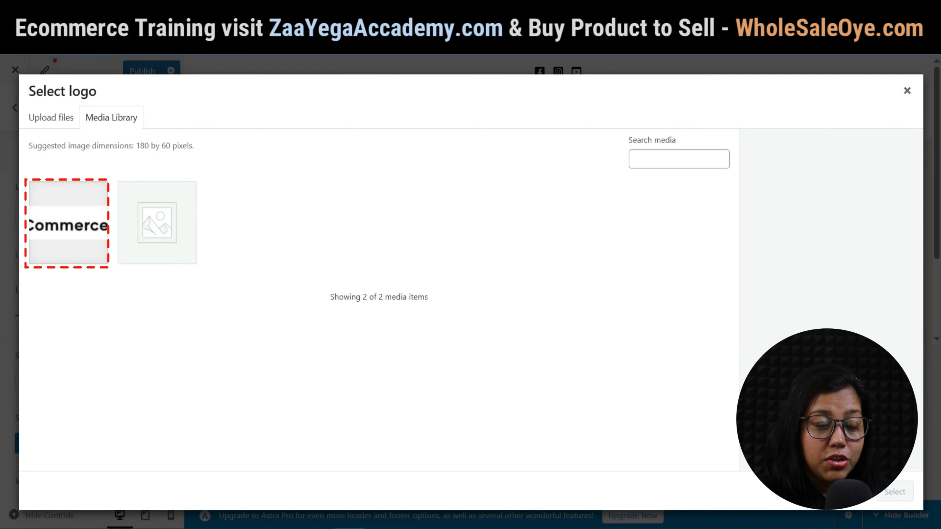
{"action": "left_click", "coordinate": [68, 223]}
{"action": "left_click", "coordinate": [894, 491]}
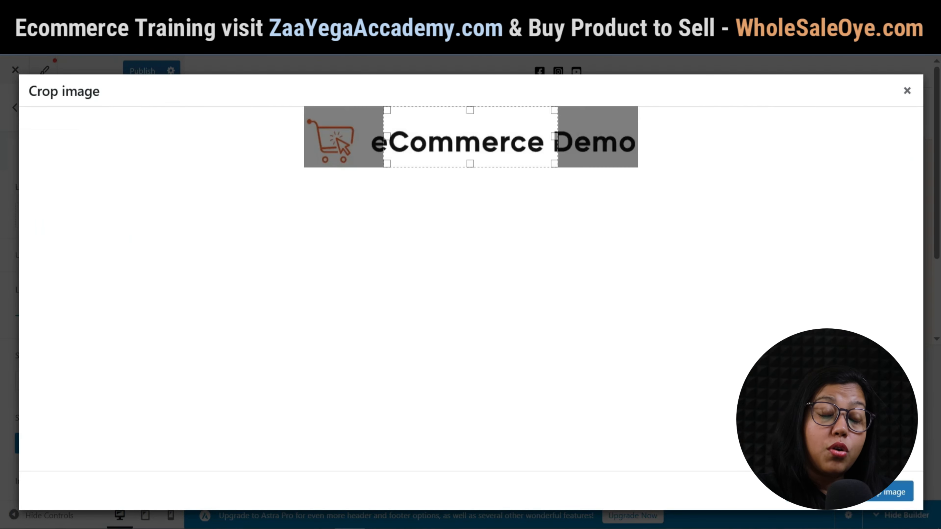
{"action": "mouse_move", "coordinate": [470, 137]}
{"action": "left_mouse_down"}
{"action": "mouse_move", "coordinate": [517, 137]}
{"action": "mouse_move", "coordinate": [391, 138]}
{"action": "mouse_move", "coordinate": [504, 137]}
{"action": "mouse_move", "coordinate": [447, 137]}
{"action": "mouse_move", "coordinate": [456, 137]}
{"action": "left_mouse_up"}
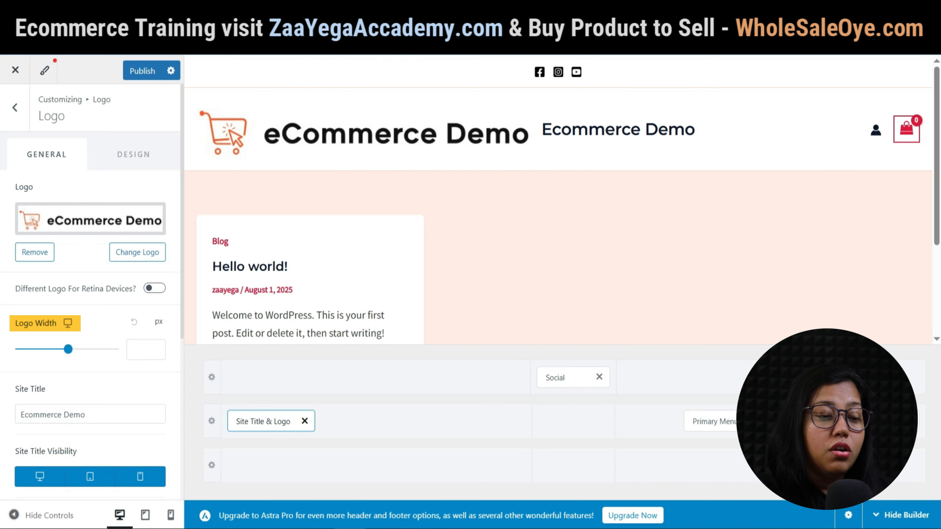
Delete the site title text and size the logo to 244 px wide.
{"action": "left_click_drag", "start_coordinate": [68, 348], "coordinate": [63, 349]}
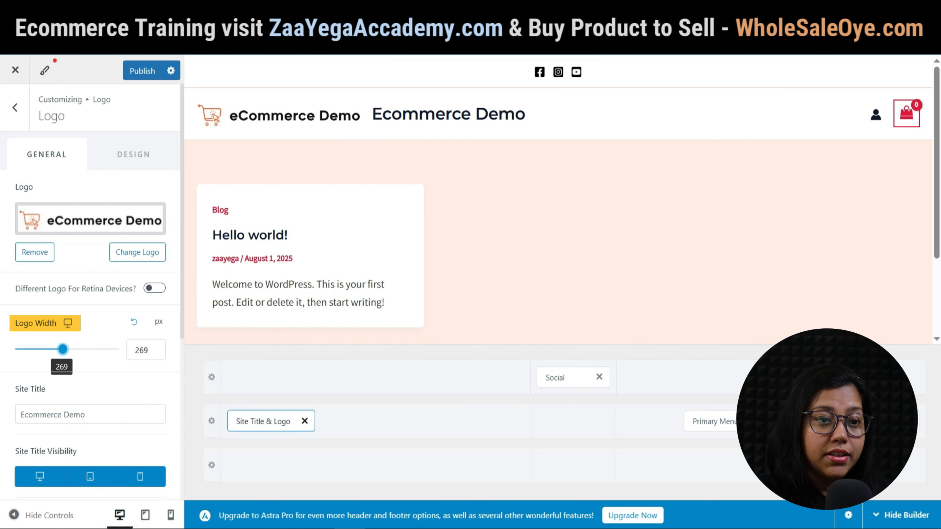
{"action": "scroll", "coordinate": [90, 296], "scroll_direction": "down", "scroll_amount": 2}
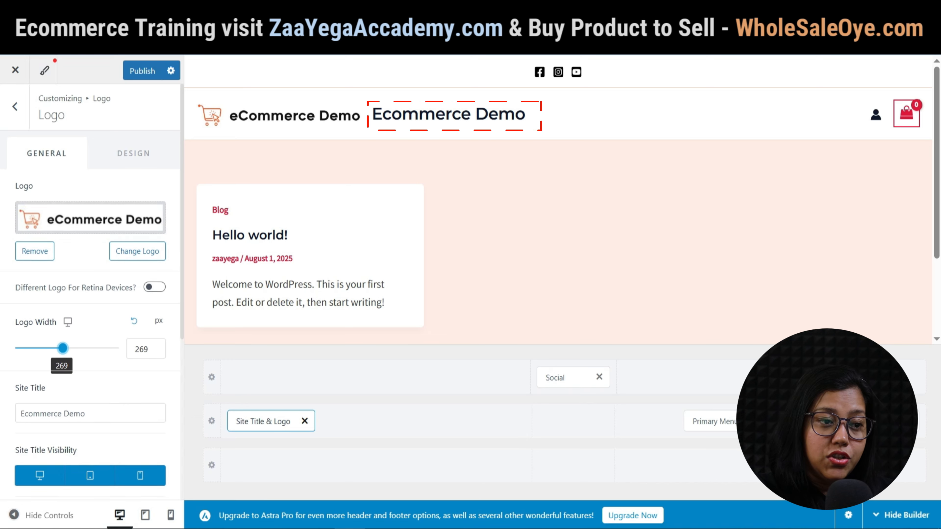
{"action": "left_click_drag", "start_coordinate": [86, 350], "coordinate": [18, 350]}
{"action": "key", "text": "BackSpace"}
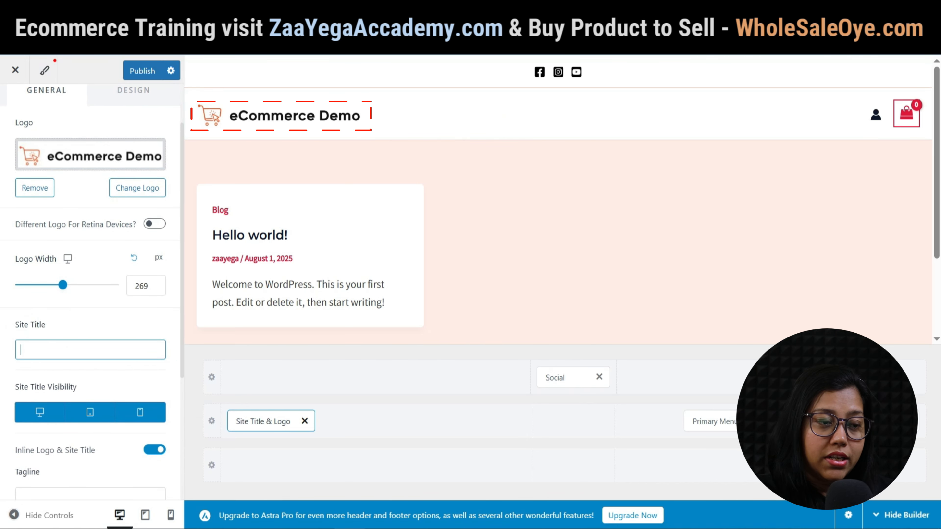
{"action": "left_click_drag", "start_coordinate": [62, 285], "coordinate": [58, 285]}
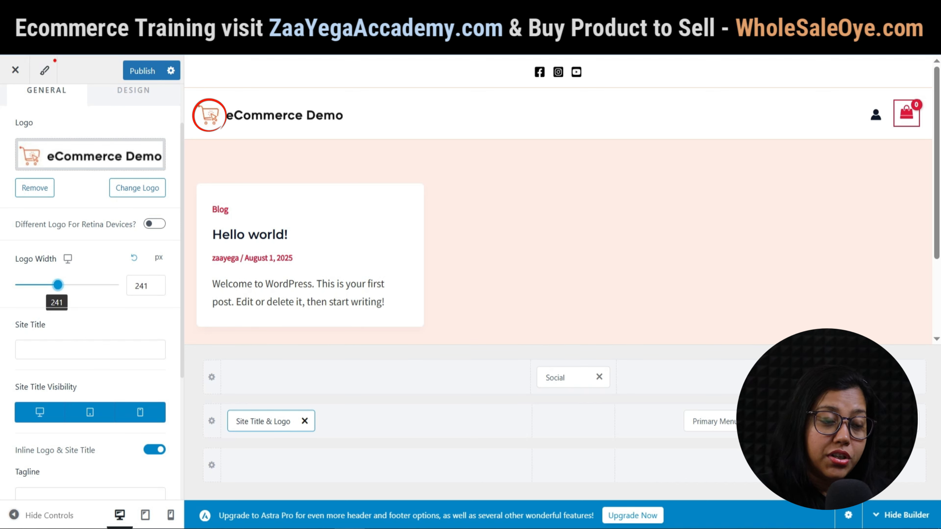
{"action": "left_click_drag", "start_coordinate": [58, 285], "coordinate": [59, 285]}
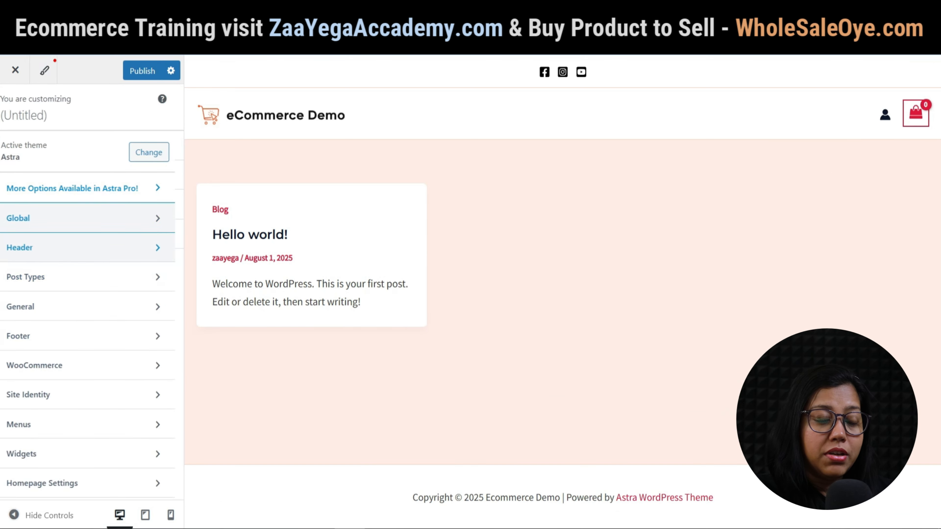
Change the first Global Palette colour from red to orange F14000.
{"action": "left_click", "coordinate": [84, 216]}
{"action": "left_click", "coordinate": [37, 174]}
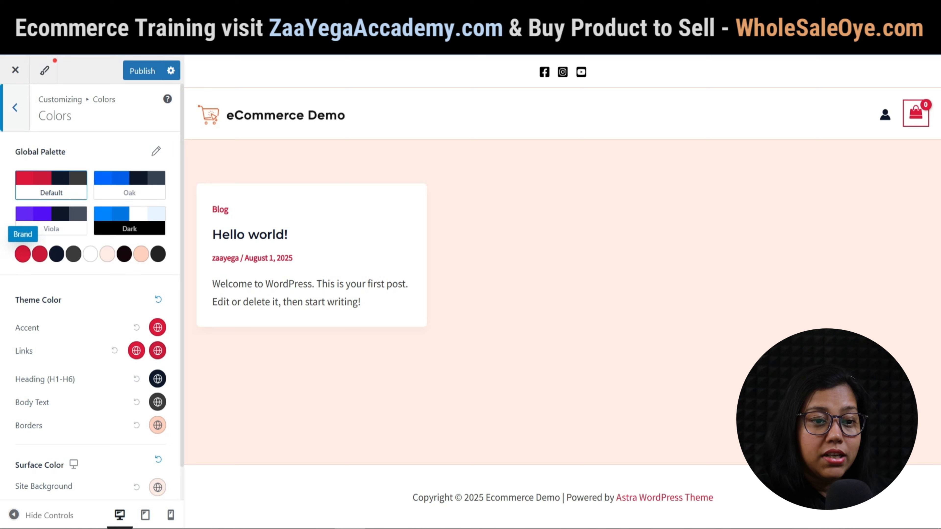
{"action": "left_click", "coordinate": [22, 253]}
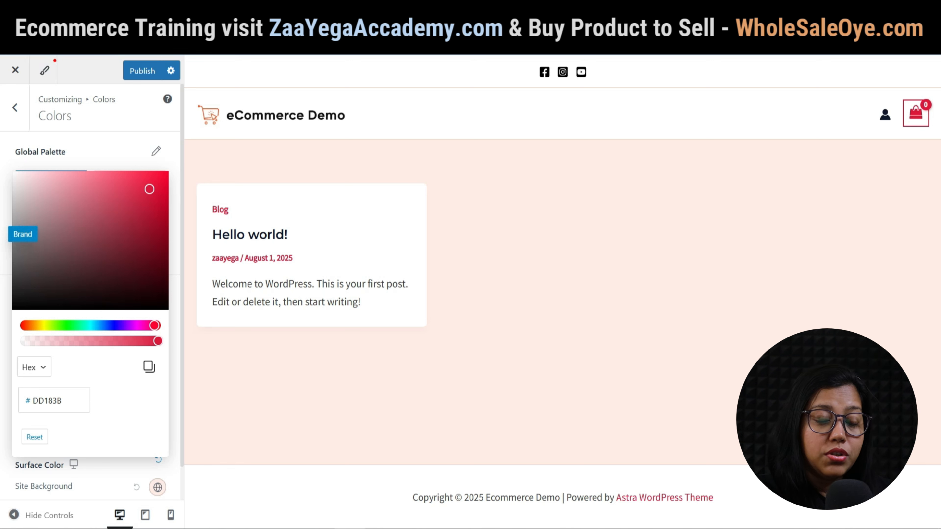
{"action": "left_click", "coordinate": [37, 326]}
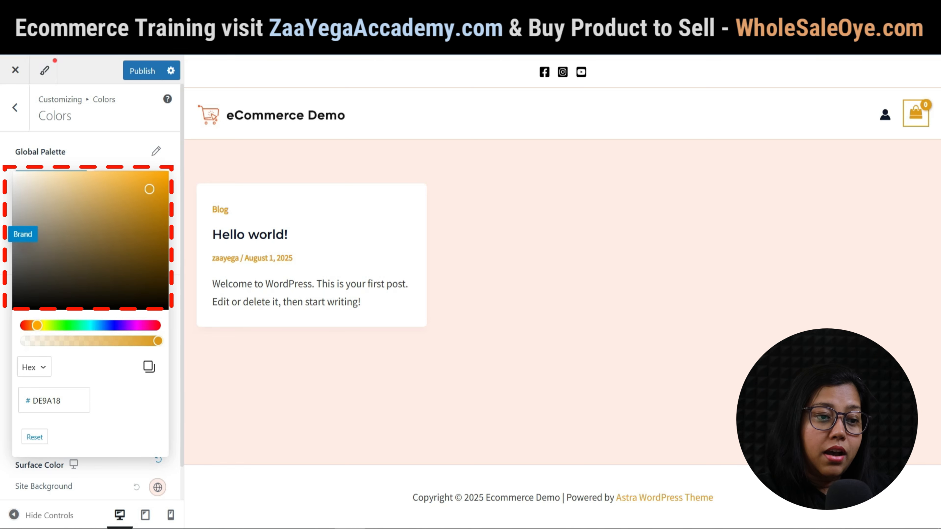
{"action": "left_click_drag", "start_coordinate": [37, 325], "coordinate": [29, 325]}
{"action": "left_click_drag", "start_coordinate": [149, 189], "coordinate": [166, 174]}
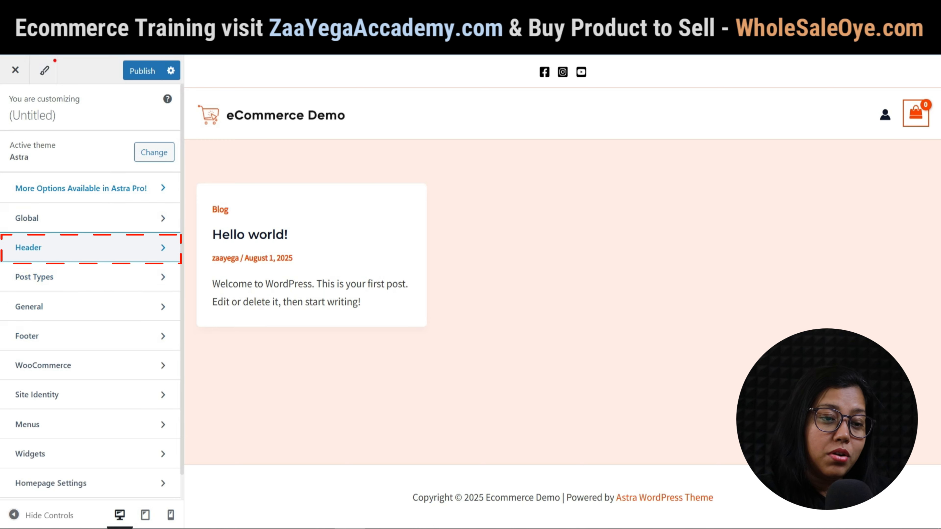
Look through the Header and Single Post options, then open General > Breadcrumb settings.
{"action": "left_click", "coordinate": [90, 247]}
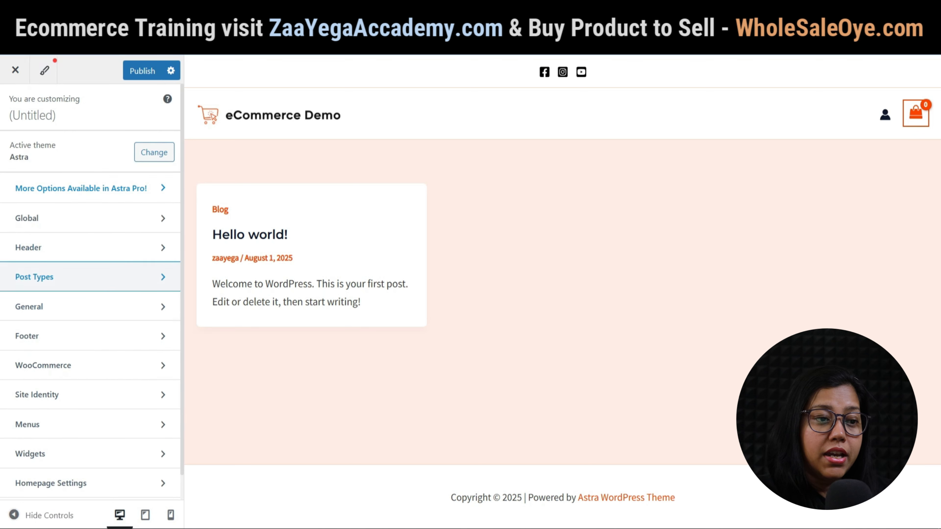
{"action": "left_click", "coordinate": [63, 278]}
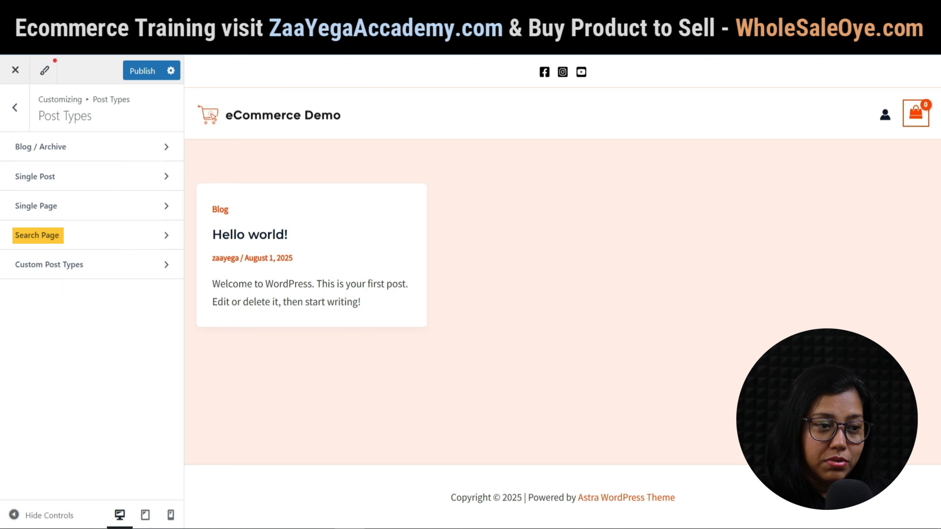
{"action": "left_click", "coordinate": [55, 177]}
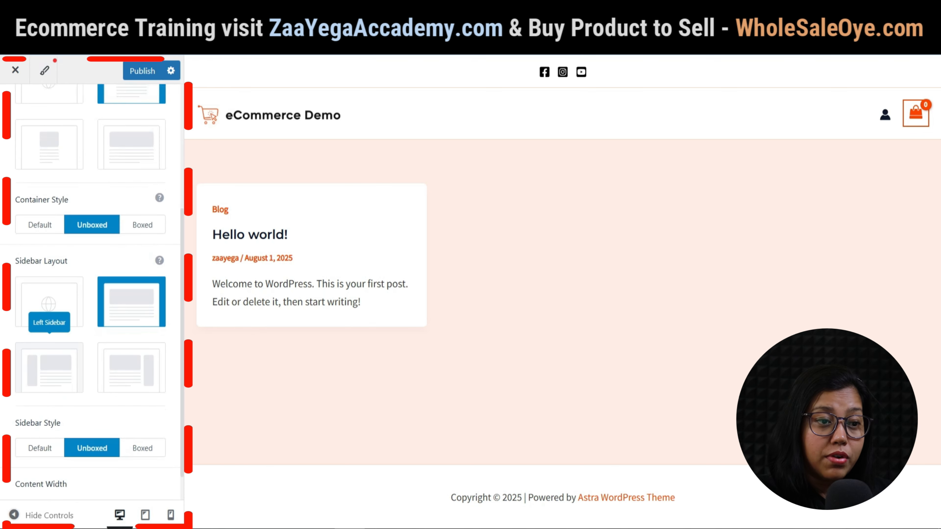
{"action": "scroll", "coordinate": [48, 304], "scroll_direction": "up", "scroll_amount": 5}
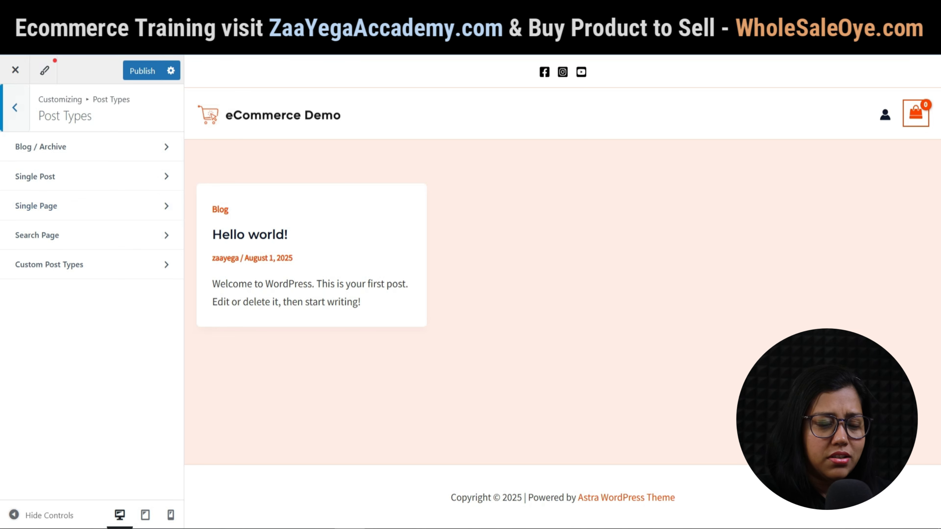
{"action": "left_click", "coordinate": [15, 107]}
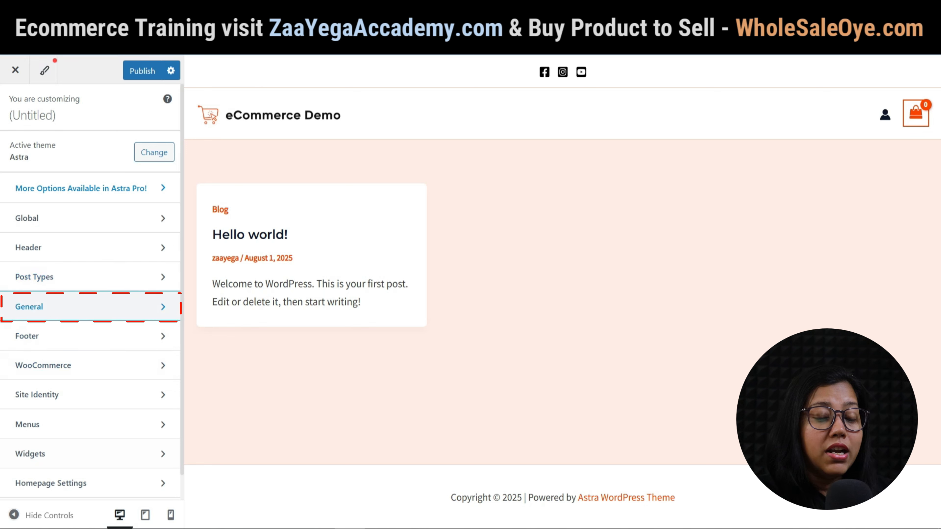
{"action": "left_click", "coordinate": [90, 307]}
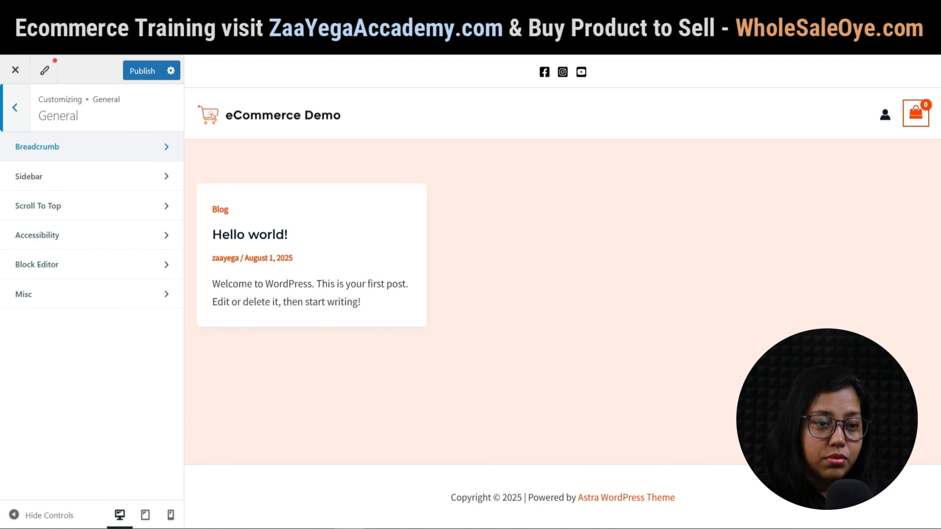
{"action": "left_click", "coordinate": [44, 147]}
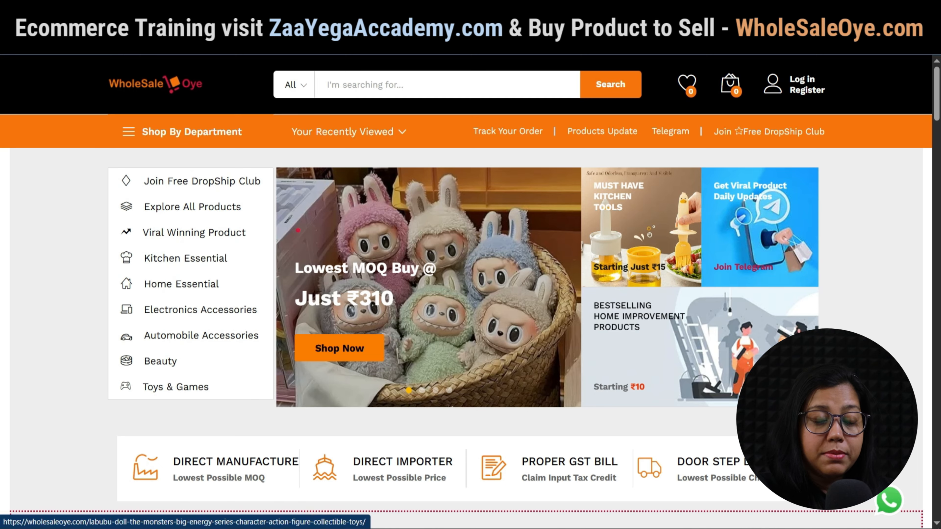
Open the Labubu 'Lowest MOQ' product page from the WholeSaleOye homepage banner.
{"action": "left_click", "coordinate": [298, 230]}
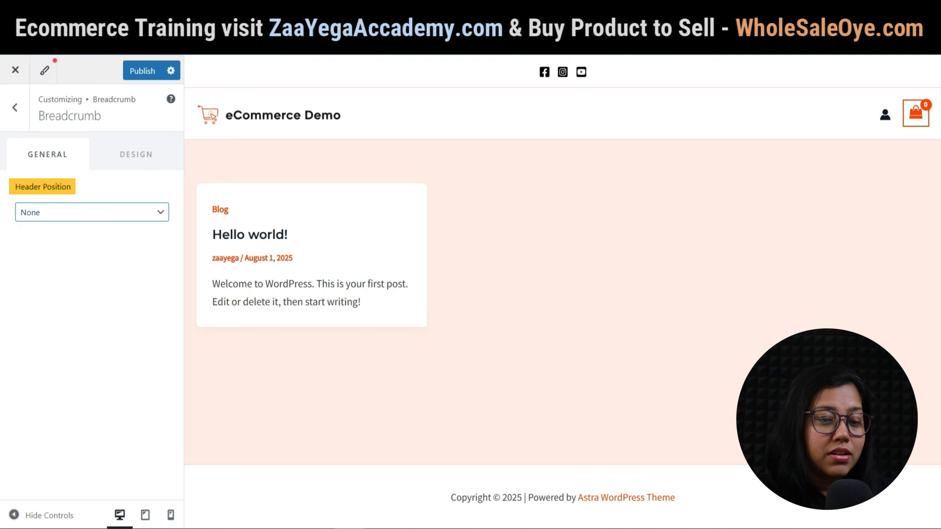
Place breadcrumbs after the header and hide them on the home page.
{"action": "left_click", "coordinate": [92, 212]}
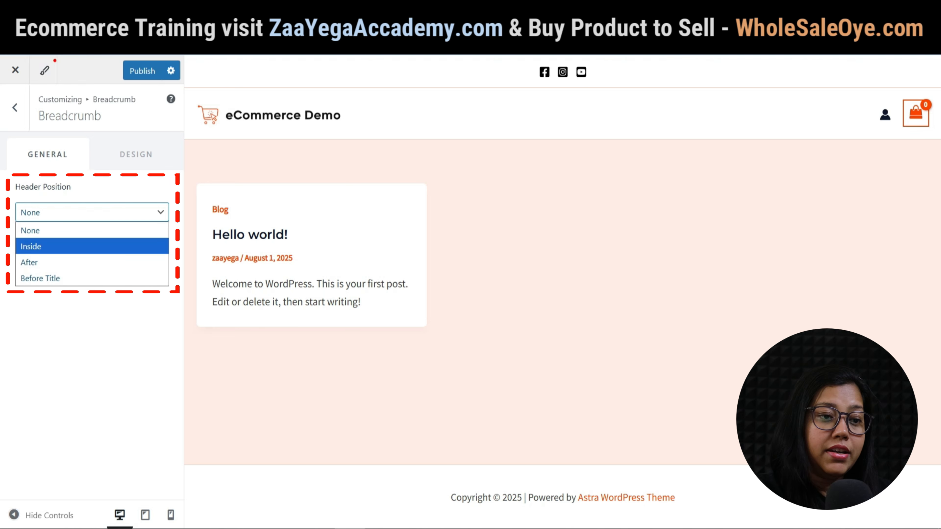
{"action": "left_click", "coordinate": [70, 266]}
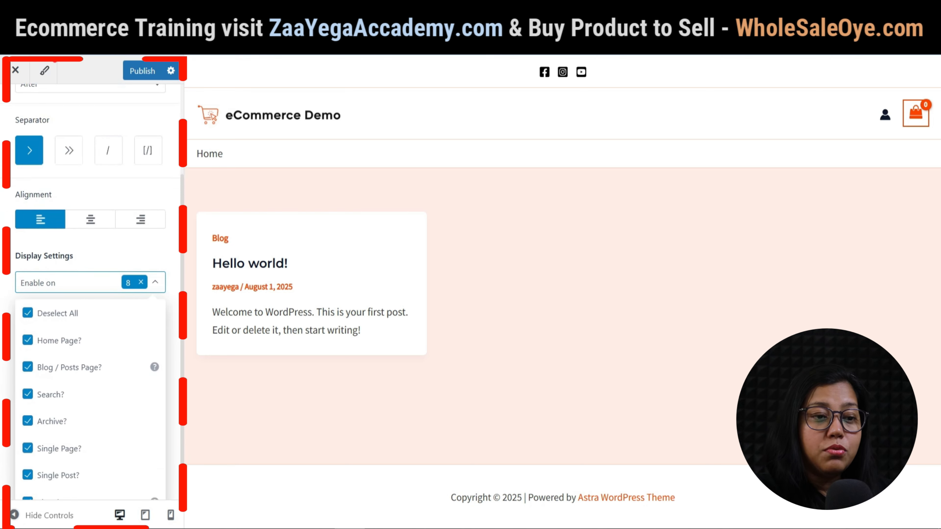
{"action": "left_click", "coordinate": [27, 340]}
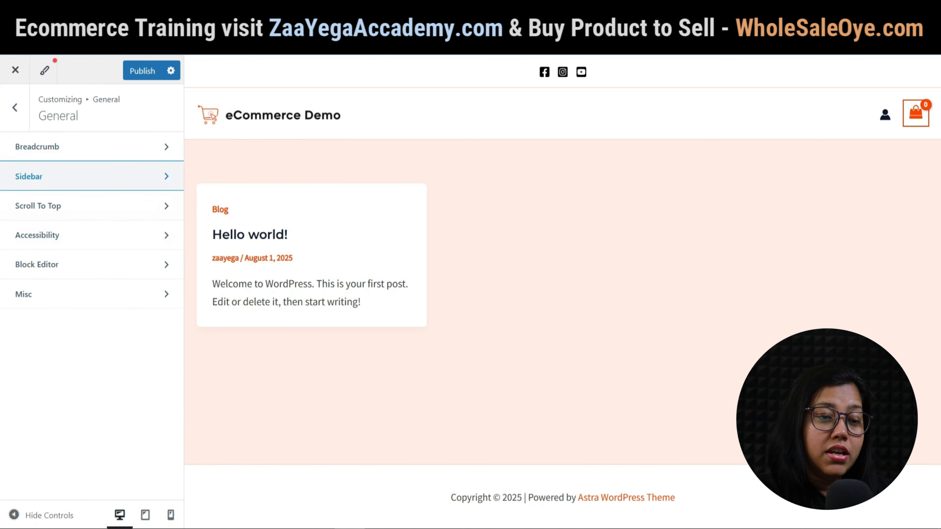
Set the default sidebar layout to a right sidebar.
{"action": "left_click", "coordinate": [92, 176]}
{"action": "left_click", "coordinate": [49, 255]}
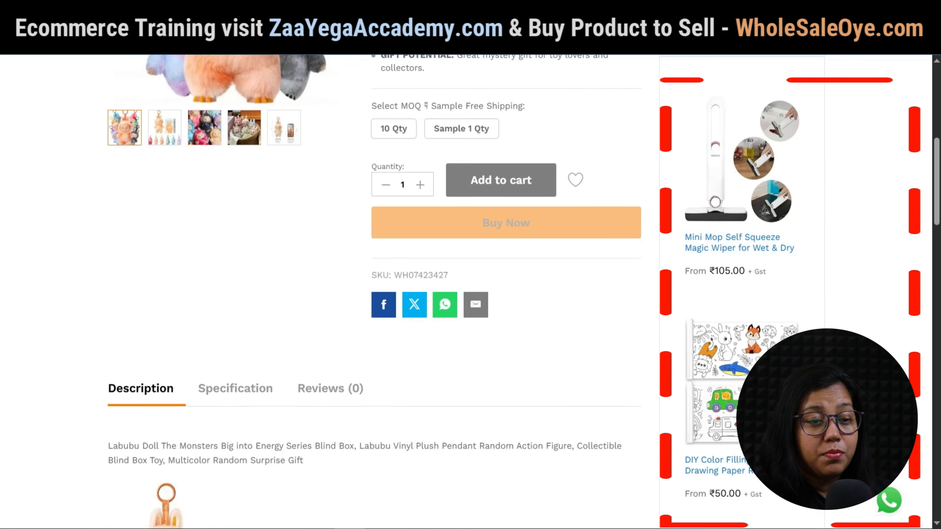
{"action": "scroll", "coordinate": [370, 289], "scroll_direction": "down", "scroll_amount": 3}
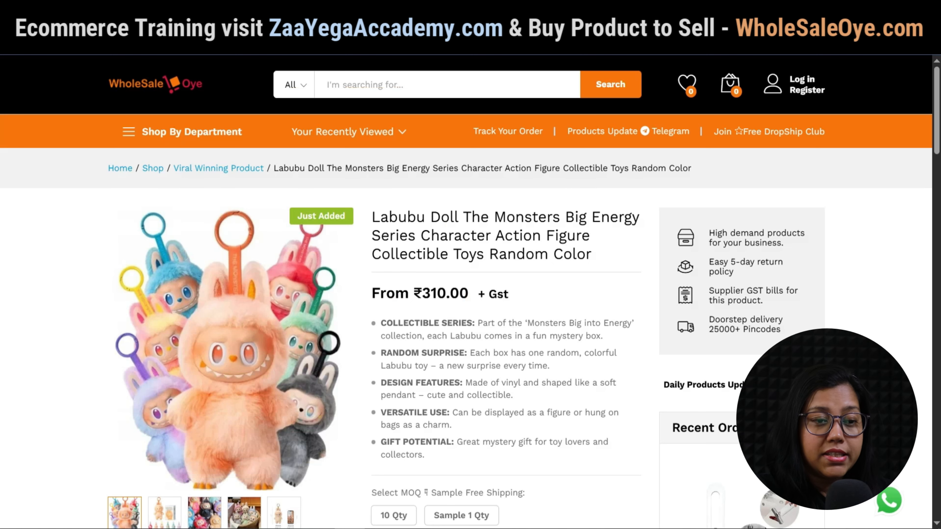
Scroll the Labubu product page, return to its top, and switch back to the Customizer.
{"action": "scroll", "coordinate": [466, 293], "scroll_direction": "down", "scroll_amount": 12}
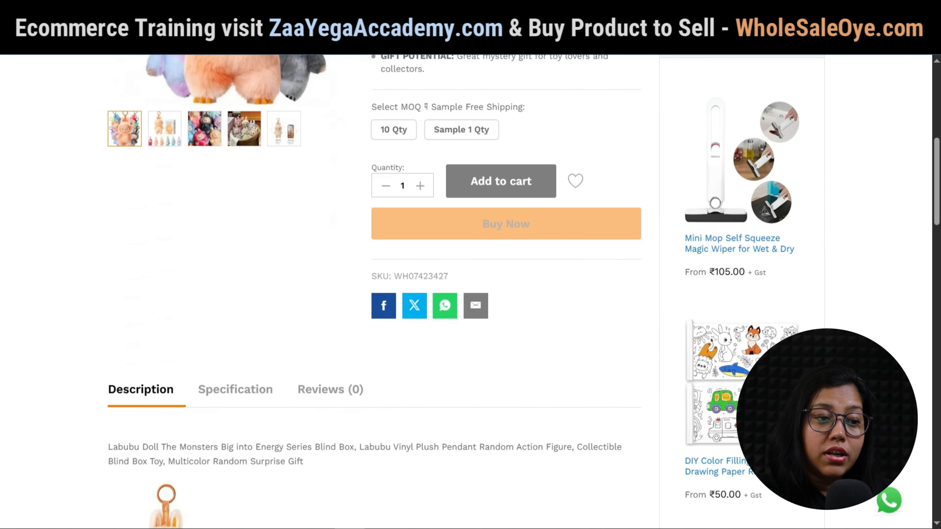
{"action": "scroll", "coordinate": [466, 292], "scroll_direction": "down", "scroll_amount": 1}
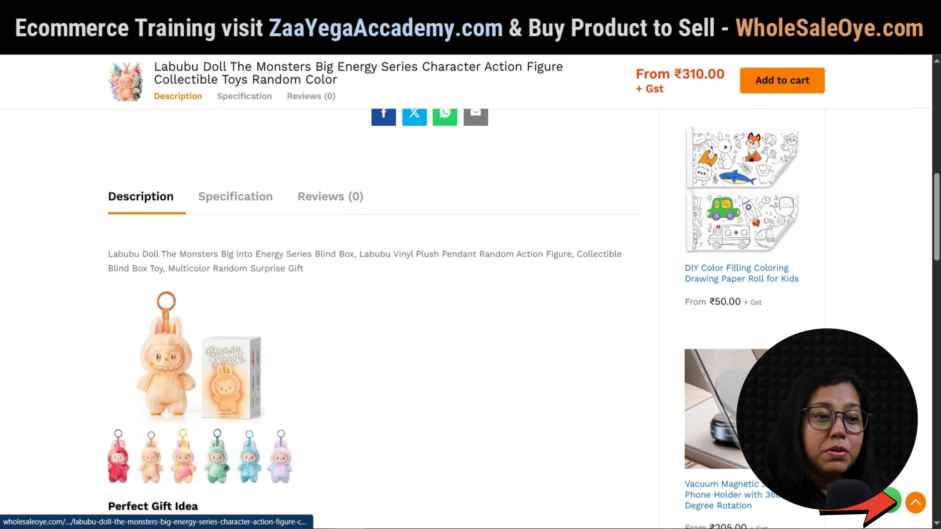
{"action": "left_click", "coordinate": [915, 503]}
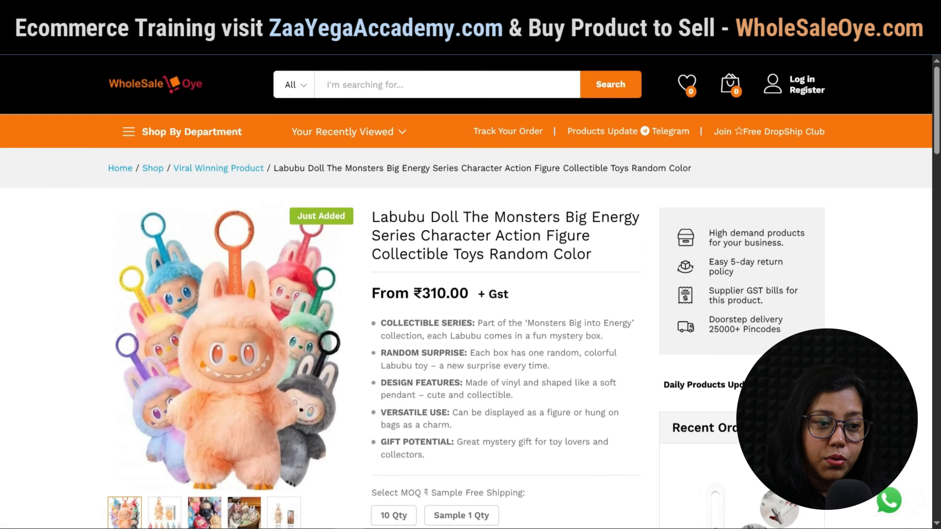
{"action": "left_click", "coordinate": [267, 13]}
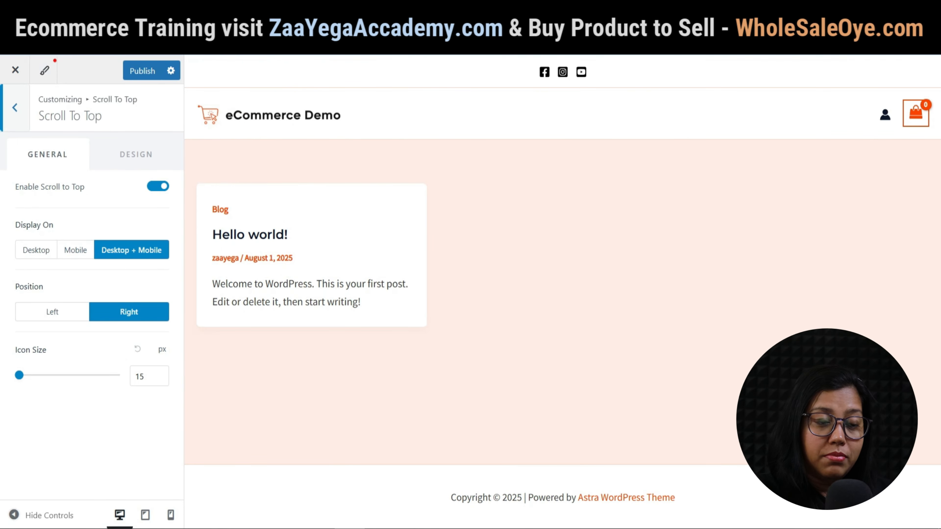
Replace [theme_author] with ZaaYega in the footer copyright, publish, and reload the live site.
{"action": "left_click", "coordinate": [14, 107]}
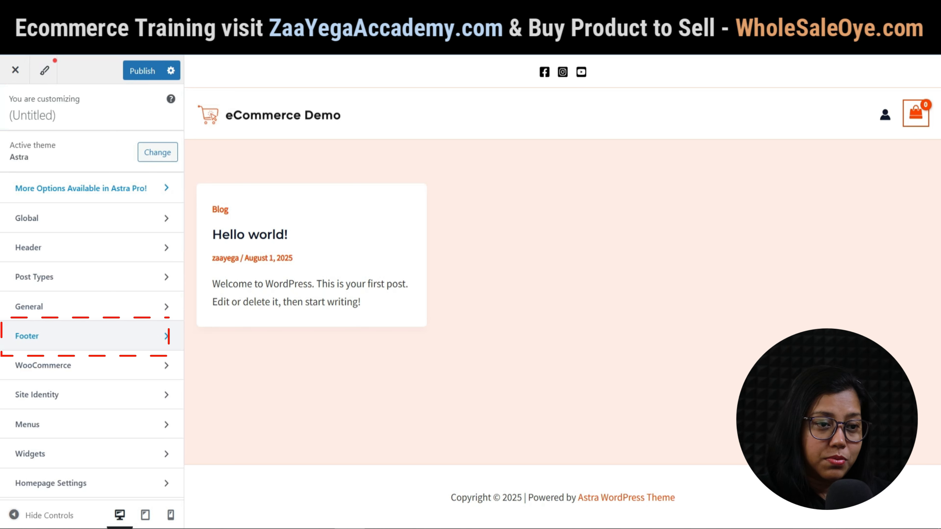
{"action": "left_click", "coordinate": [89, 336]}
{"action": "left_click", "coordinate": [89, 191]}
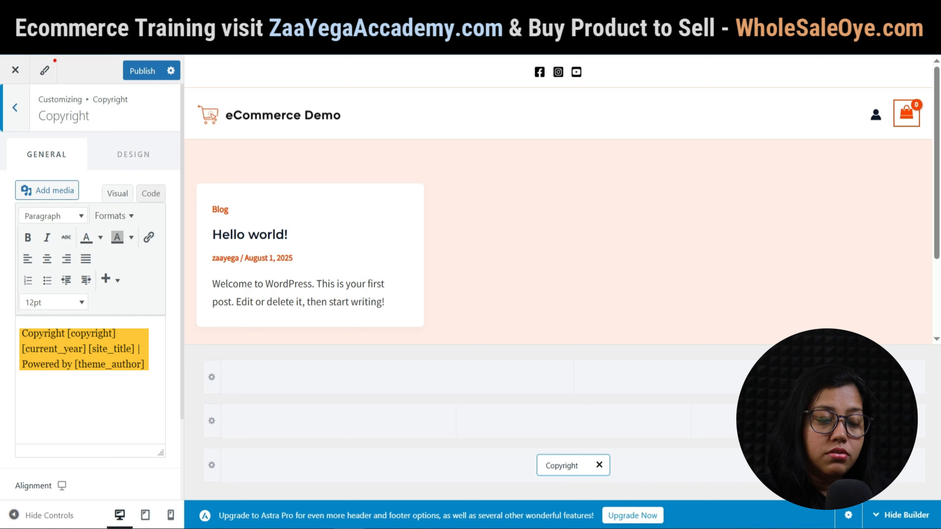
{"action": "left_click_drag", "start_coordinate": [74, 364], "coordinate": [121, 364]}
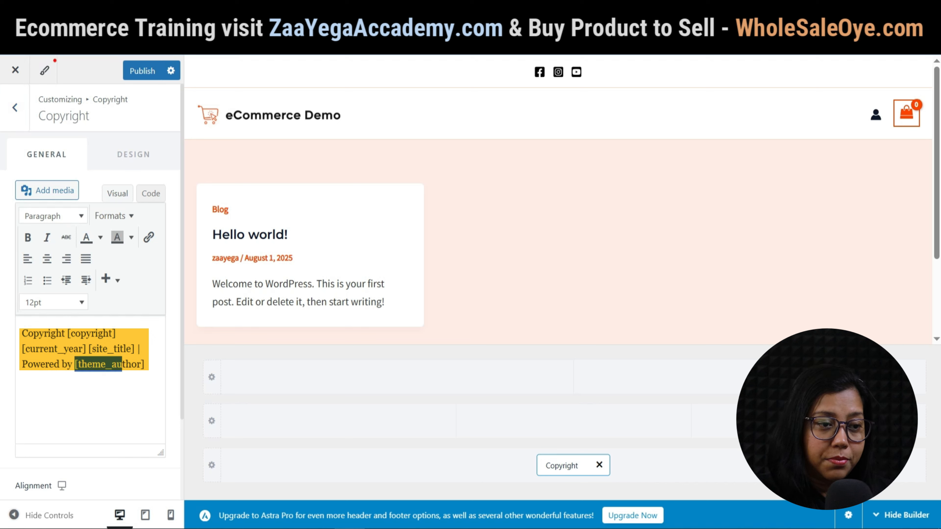
{"action": "type", "text": "ZaaYeg"}
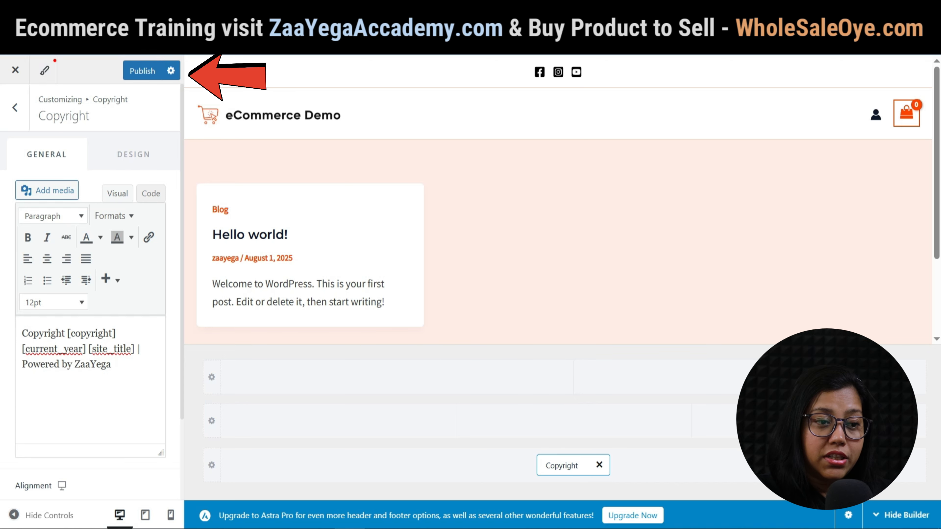
{"action": "left_click", "coordinate": [142, 70]}
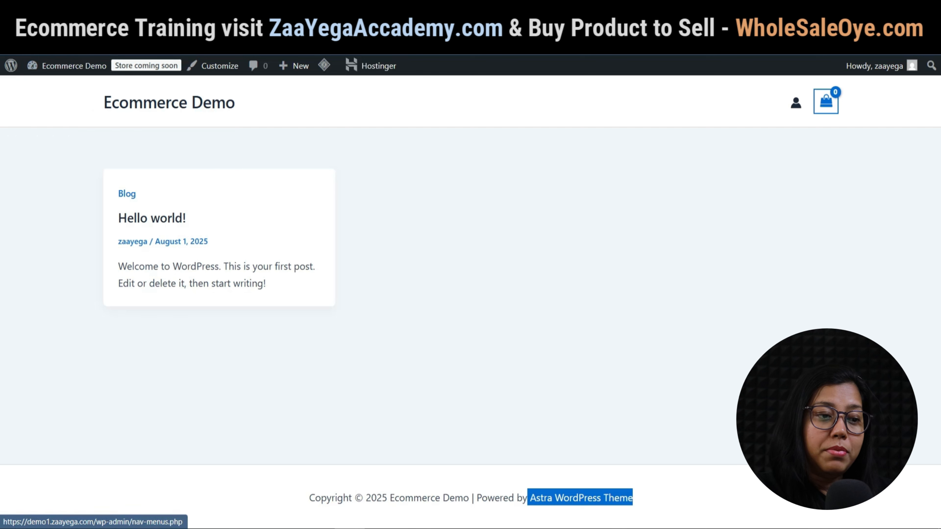
{"action": "key", "text": "F5"}
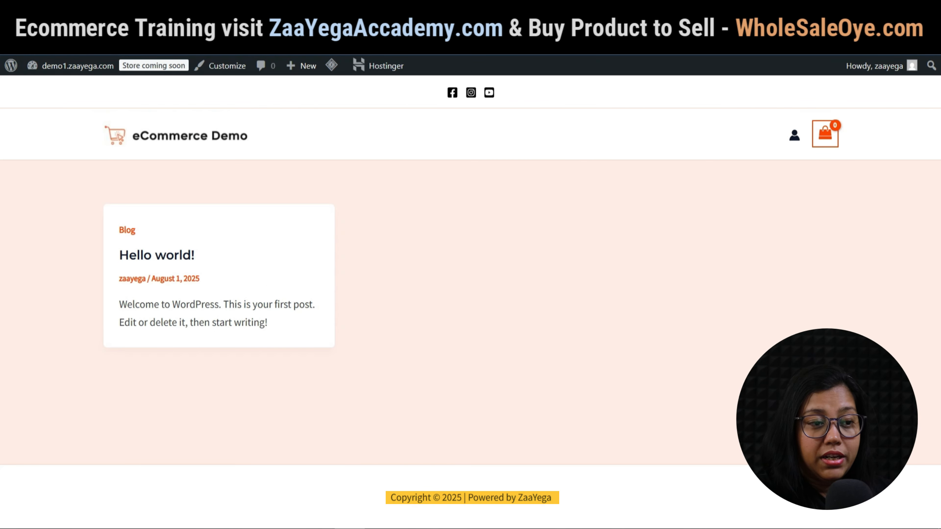
Add Privacy Policy to the Footer Menu and drop that menu into the bottom footer row.
{"action": "left_click_drag", "start_coordinate": [552, 498], "coordinate": [390, 498]}
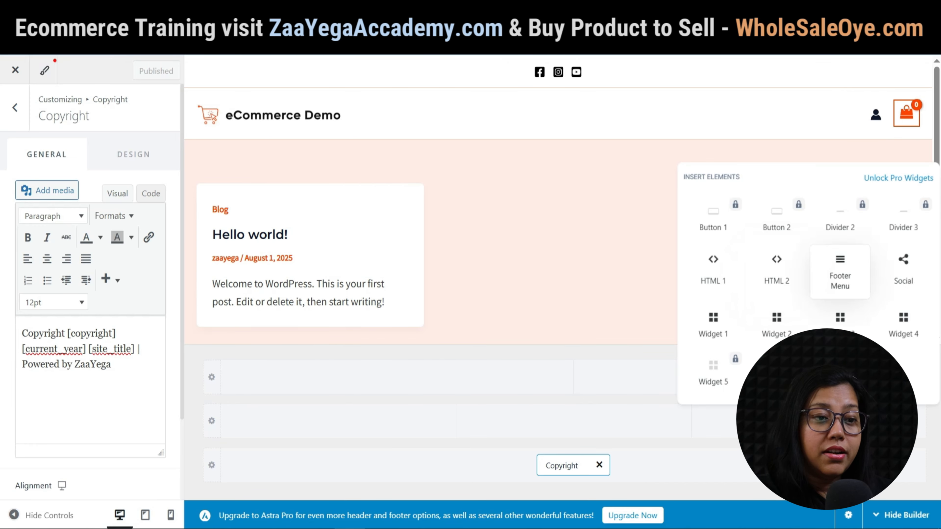
{"action": "left_click", "coordinate": [840, 272]}
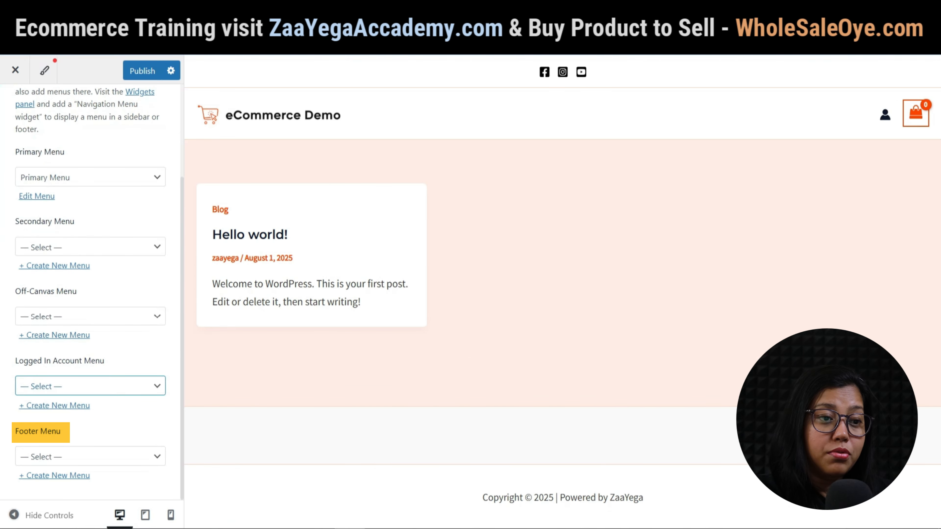
{"action": "left_click", "coordinate": [90, 456]}
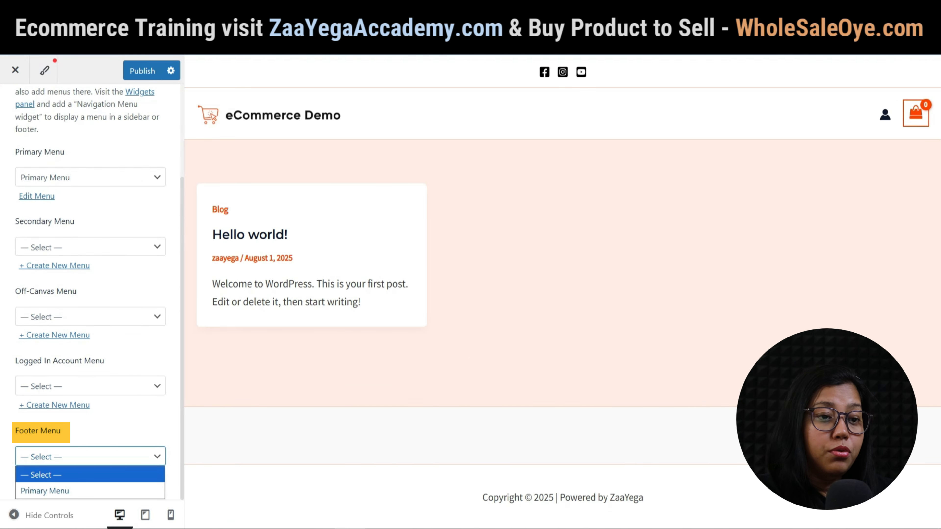
{"action": "left_click", "coordinate": [90, 455]}
{"action": "left_click", "coordinate": [54, 476]}
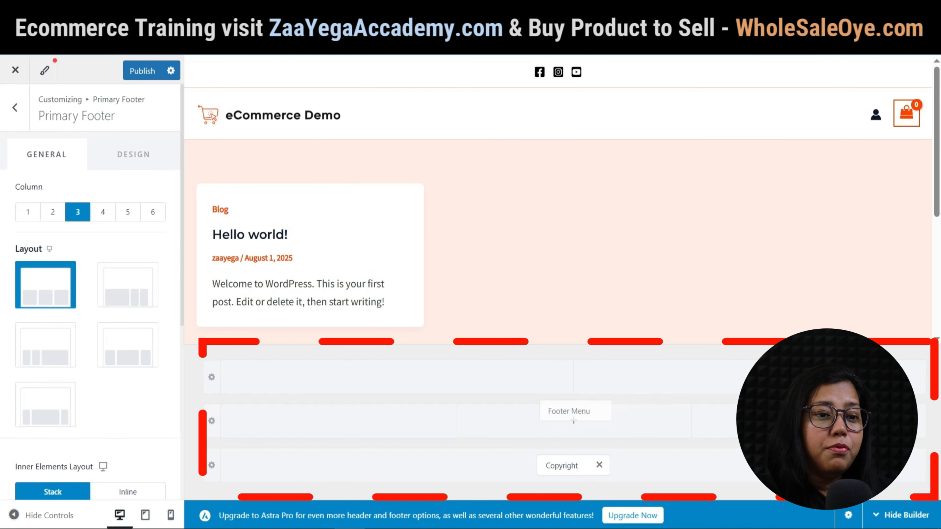
{"action": "left_click_drag", "start_coordinate": [574, 420], "coordinate": [536, 465]}
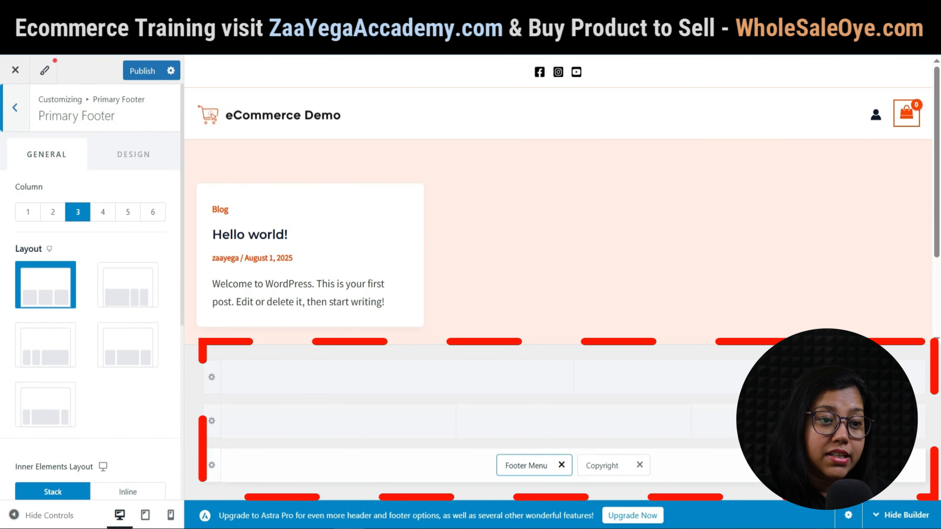
Move the Footer Menu into the middle footer row above the copyright.
{"action": "left_click", "coordinate": [534, 466]}
{"action": "left_click_drag", "start_coordinate": [534, 466], "coordinate": [573, 421]}
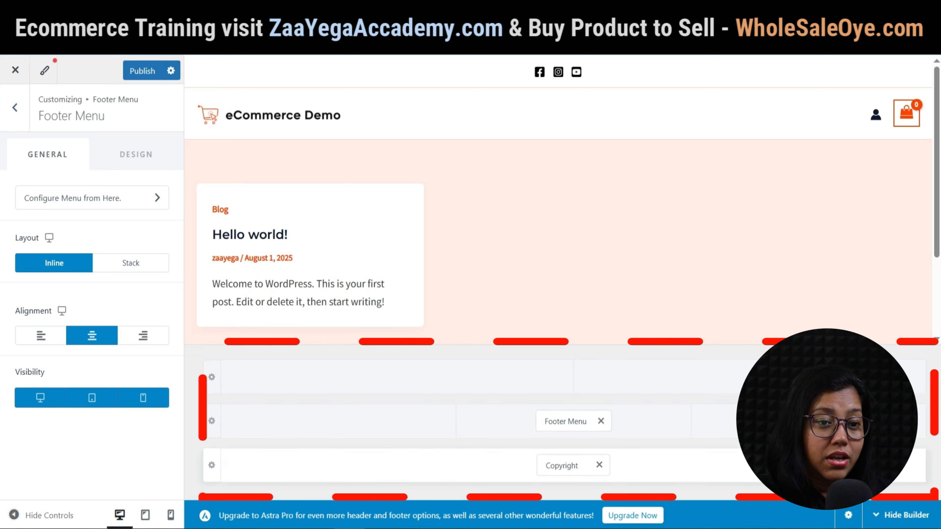
{"action": "left_click", "coordinate": [519, 466]}
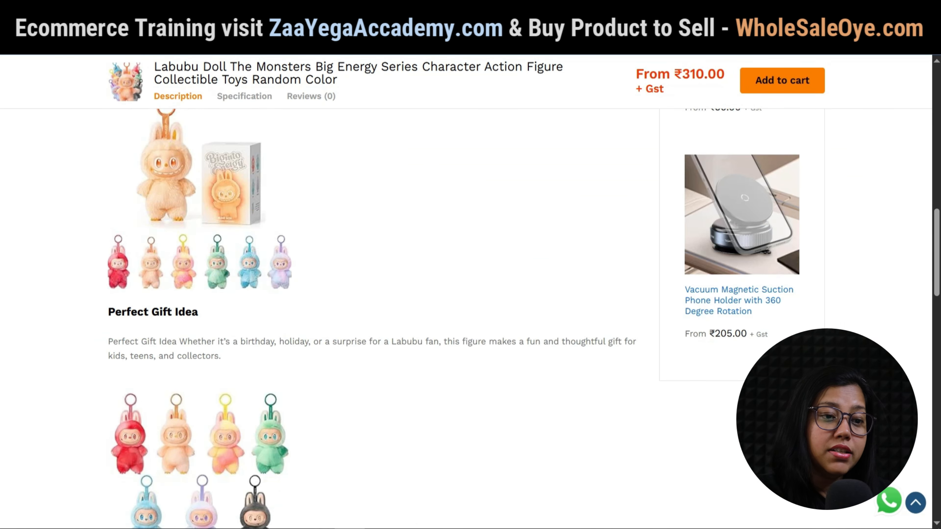
{"action": "scroll", "coordinate": [471, 289], "scroll_direction": "down", "scroll_amount": 15}
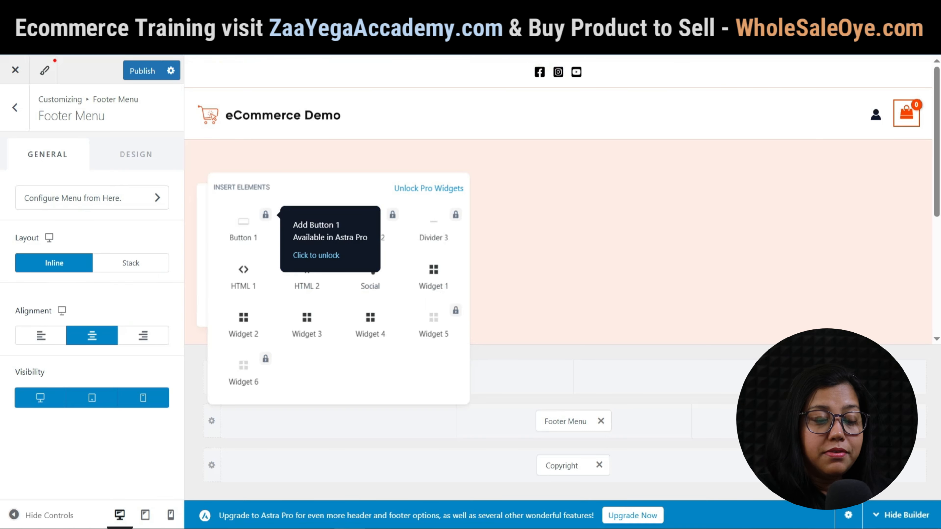
{"action": "key", "text": "Escape"}
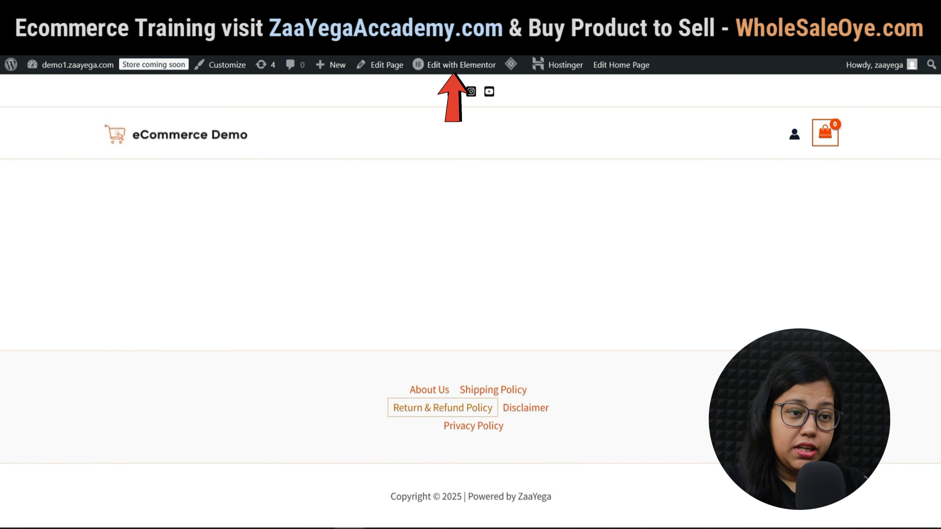
Launch the Home page in the Elementor editor from the admin bar's 'Edit with Elementor'.
{"action": "mouse_move", "coordinate": [461, 65]}
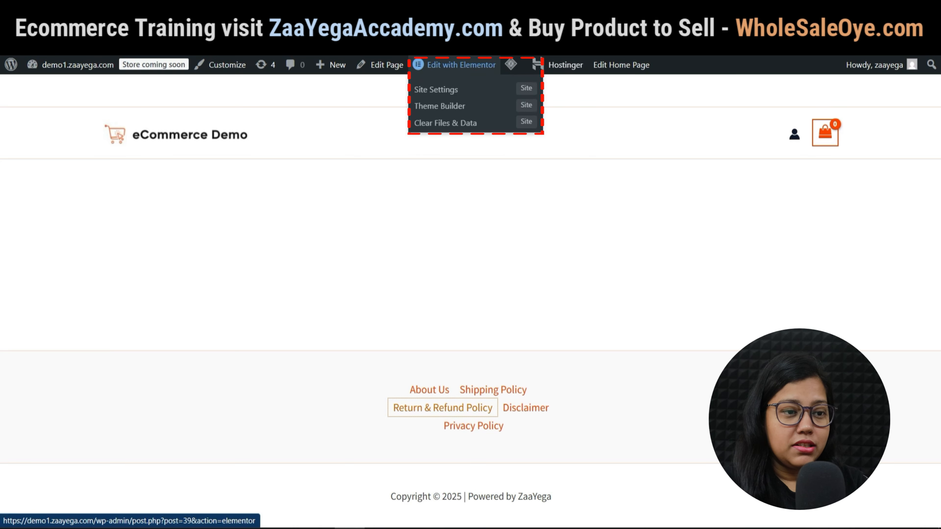
{"action": "left_click", "coordinate": [461, 65]}
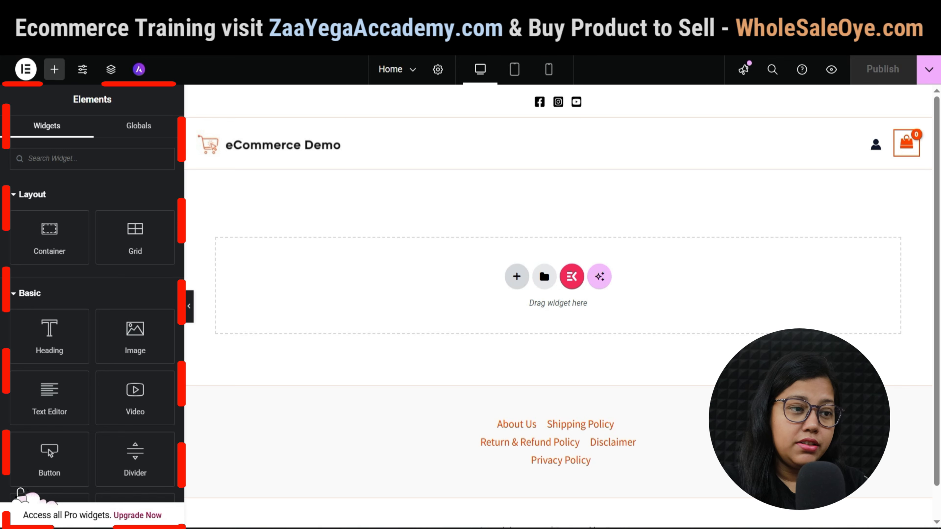
{"action": "scroll", "coordinate": [20, 493], "scroll_direction": "down", "scroll_amount": 6}
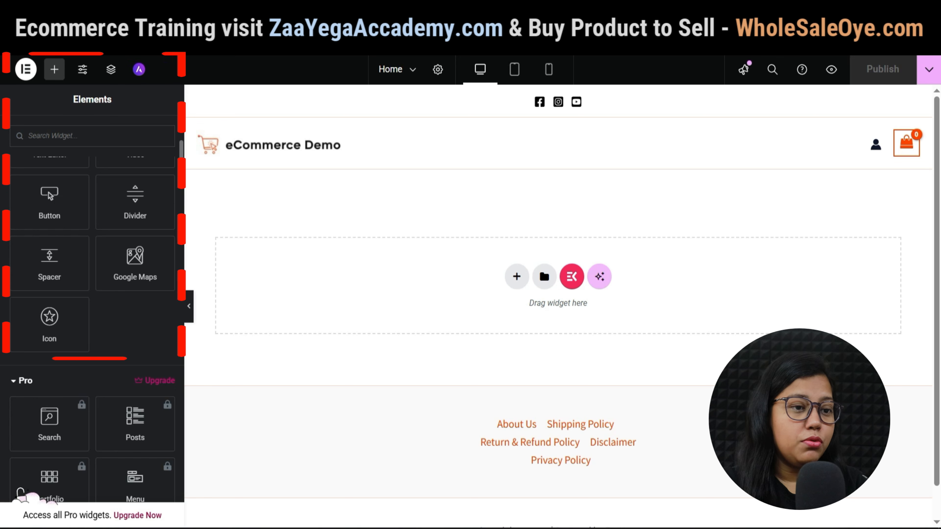
{"action": "scroll", "coordinate": [92, 297], "scroll_direction": "down", "scroll_amount": 10}
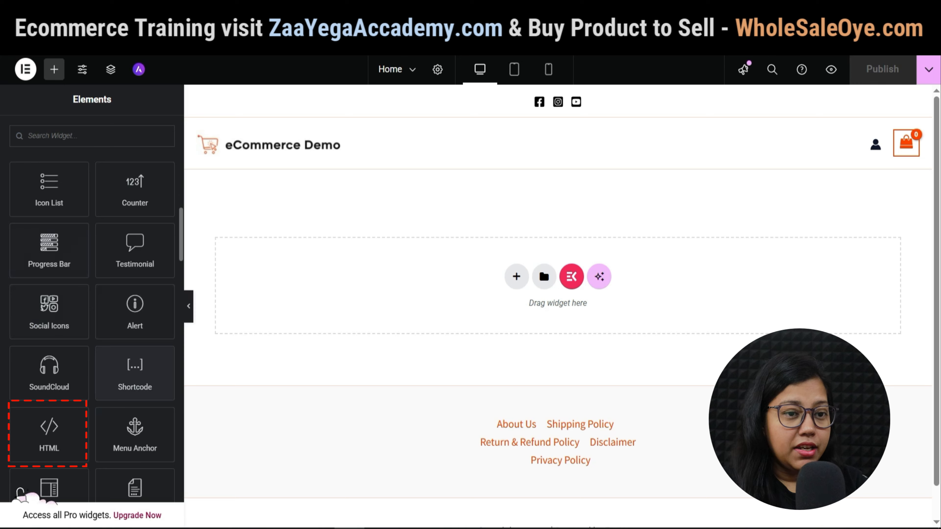
{"action": "scroll", "coordinate": [92, 296], "scroll_direction": "down", "scroll_amount": 2}
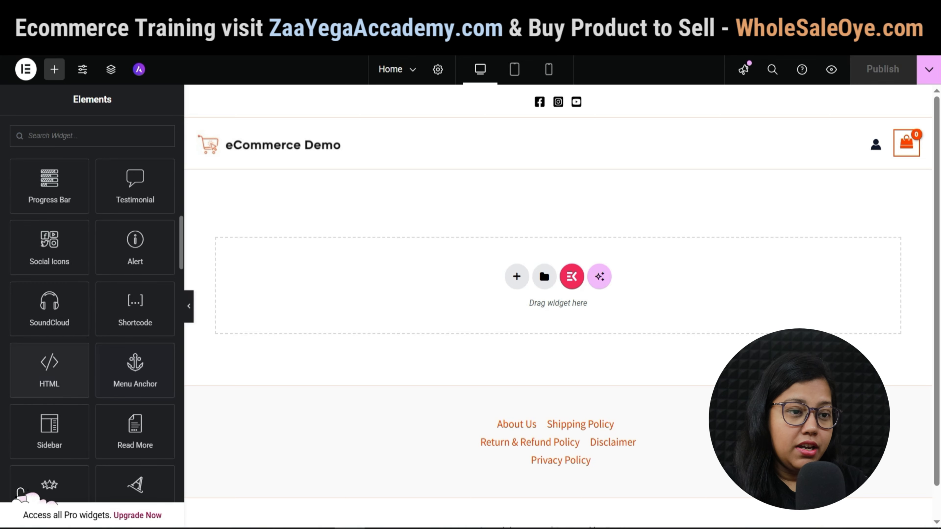
{"action": "scroll", "coordinate": [92, 297], "scroll_direction": "down", "scroll_amount": 2}
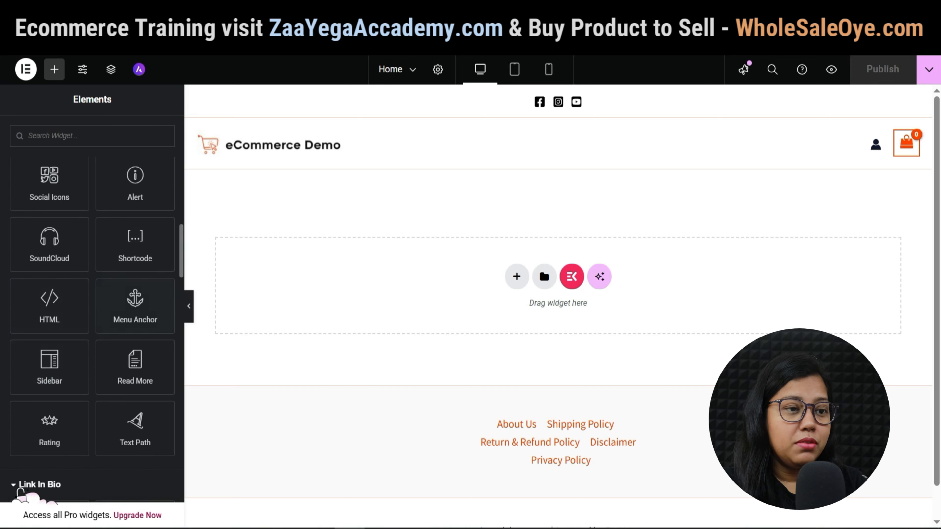
{"action": "scroll", "coordinate": [21, 492], "scroll_direction": "down", "scroll_amount": 5}
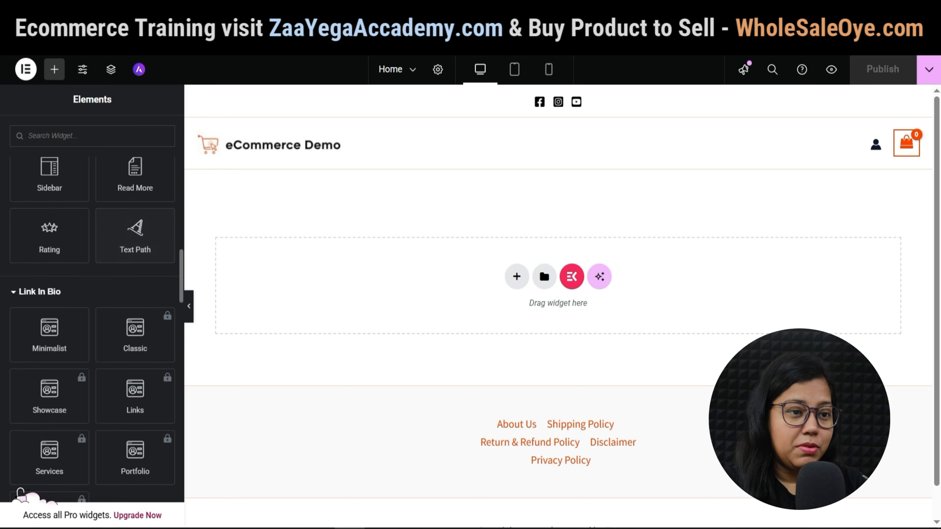
{"action": "scroll", "coordinate": [135, 244], "scroll_direction": "down", "scroll_amount": 3}
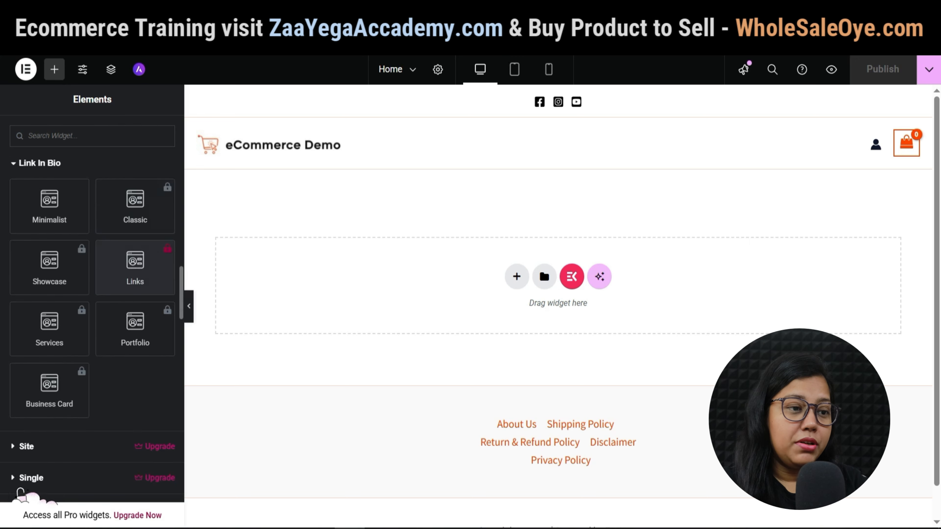
{"action": "scroll", "coordinate": [135, 267], "scroll_direction": "down", "scroll_amount": 5}
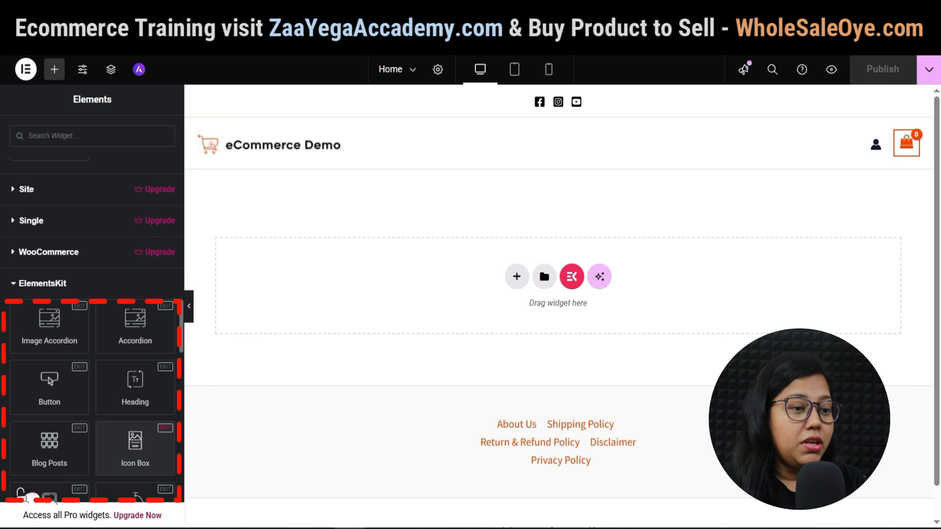
{"action": "scroll", "coordinate": [92, 333], "scroll_direction": "down", "scroll_amount": 2}
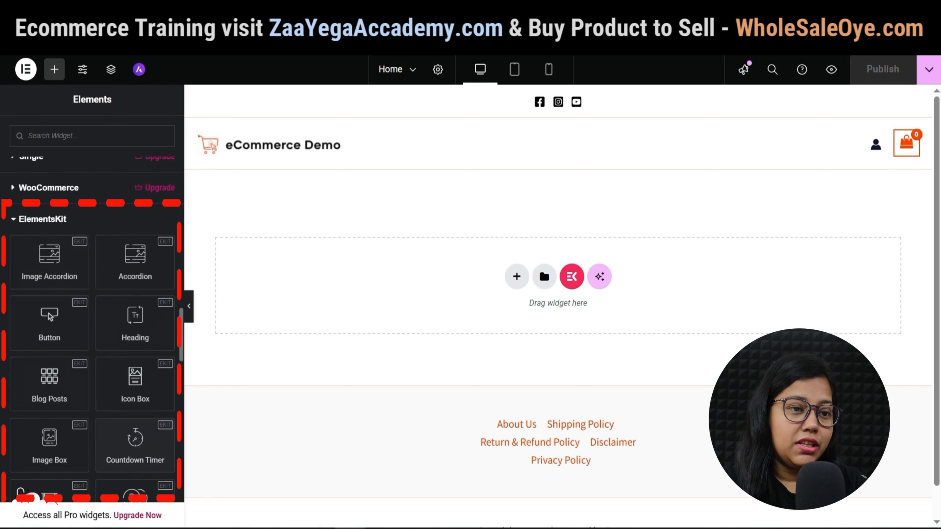
{"action": "scroll", "coordinate": [92, 334], "scroll_direction": "down", "scroll_amount": 2}
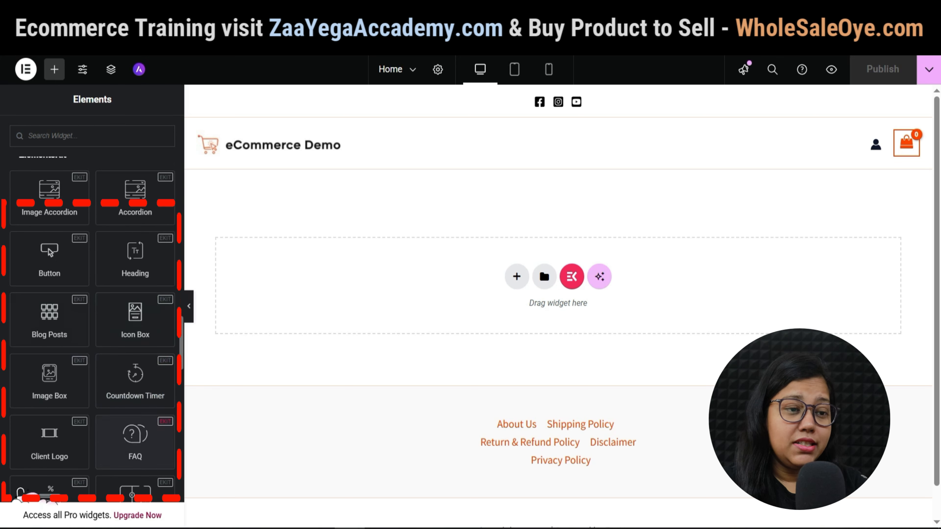
{"action": "scroll", "coordinate": [92, 333], "scroll_direction": "up", "scroll_amount": 5}
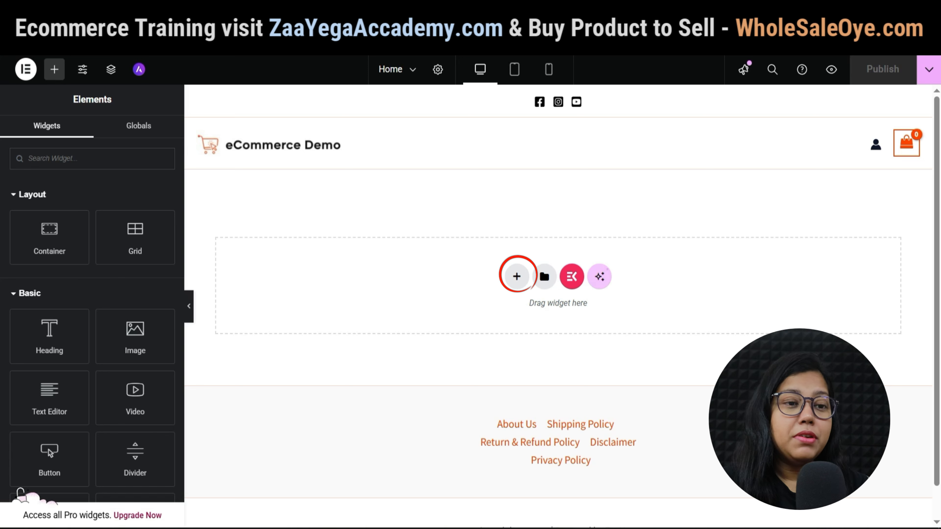
Insert a Flexbox container with a single Row-direction structure at the top of the Home page.
{"action": "left_click", "coordinate": [517, 276]}
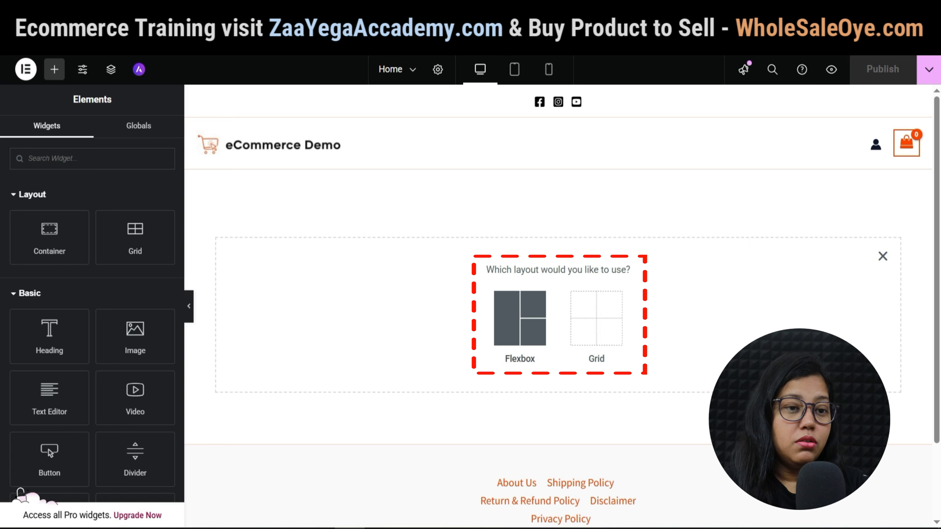
{"action": "left_click", "coordinate": [521, 342]}
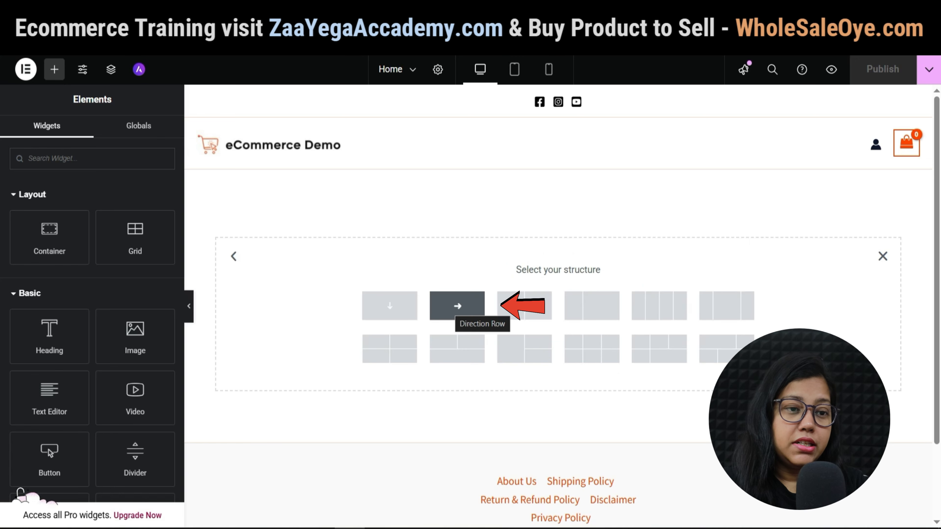
{"action": "left_click", "coordinate": [473, 313]}
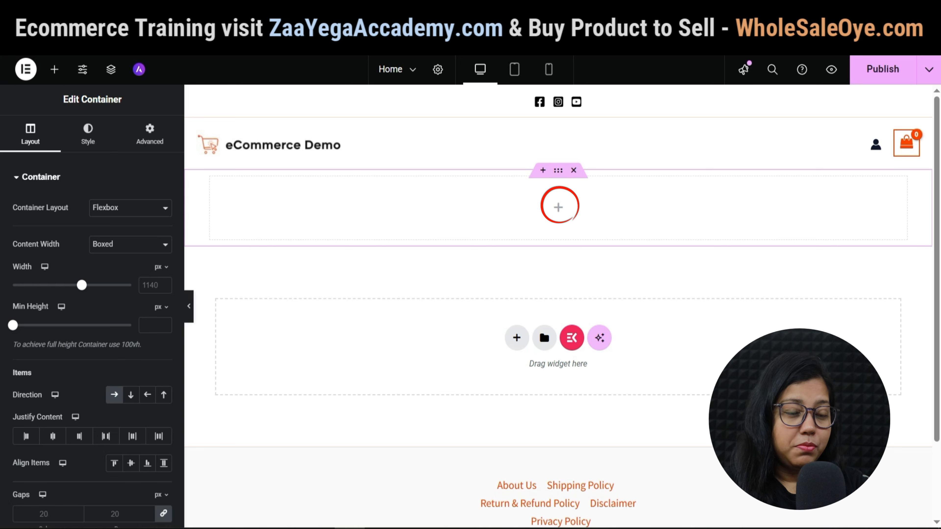
{"action": "left_click", "coordinate": [558, 207]}
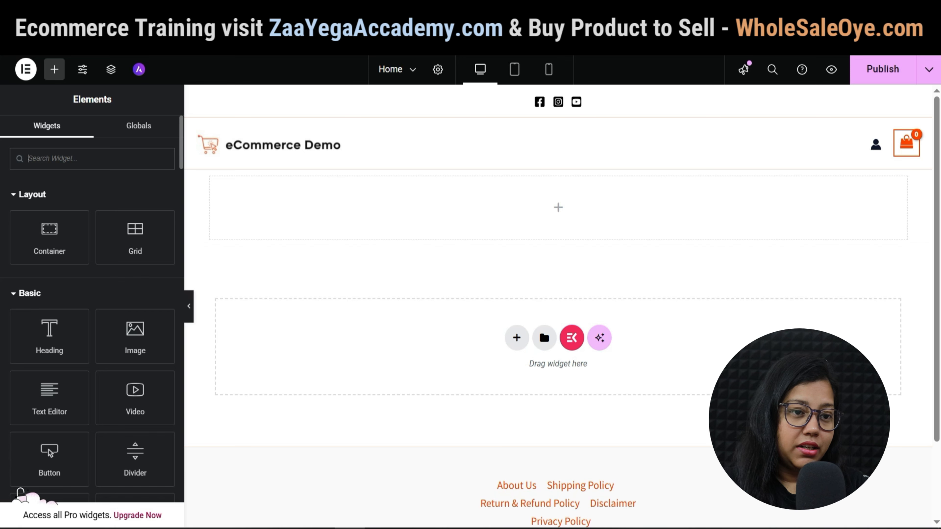
Search the widgets for 'image' and drop an Image Carousel into the top container.
{"action": "type", "text": "imahe"}
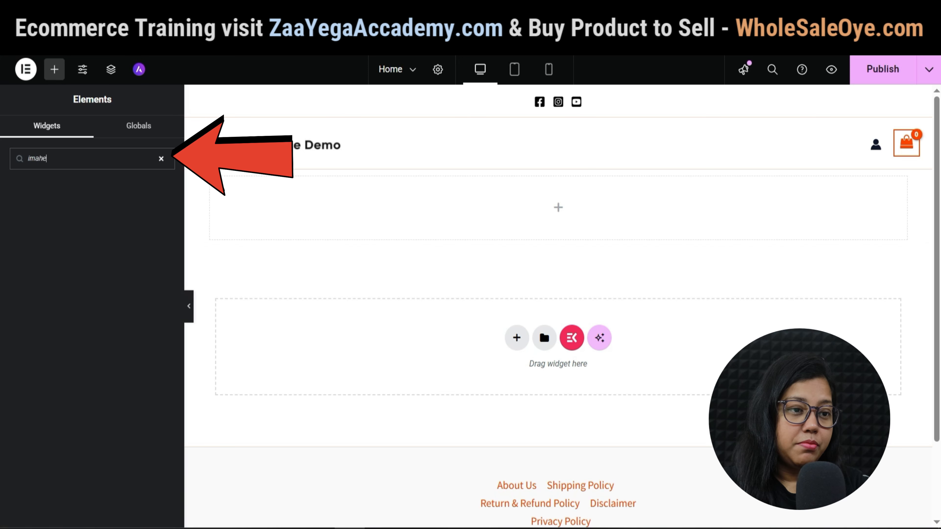
{"action": "key", "text": "BackSpace"}
{"action": "key", "text": "BackSpace"}
{"action": "type", "text": "ge"}
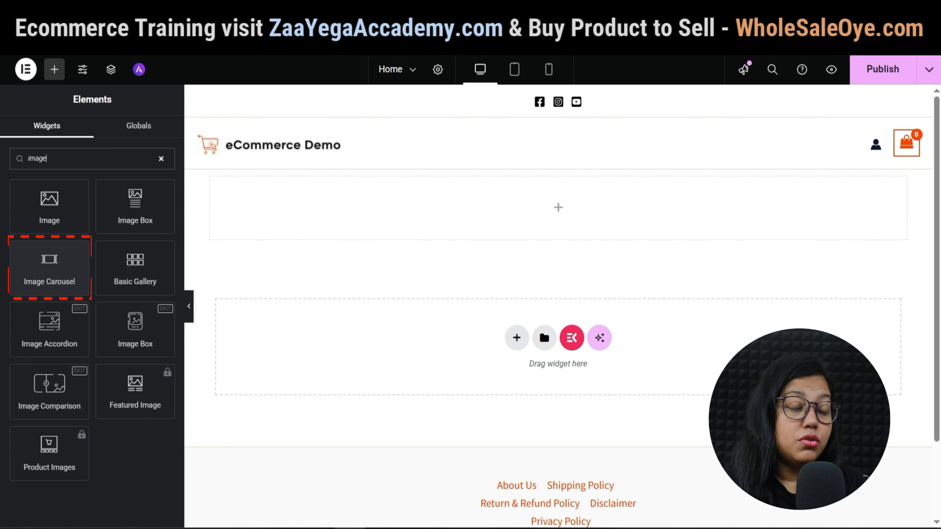
{"action": "left_click_drag", "start_coordinate": [49, 267], "coordinate": [548, 210]}
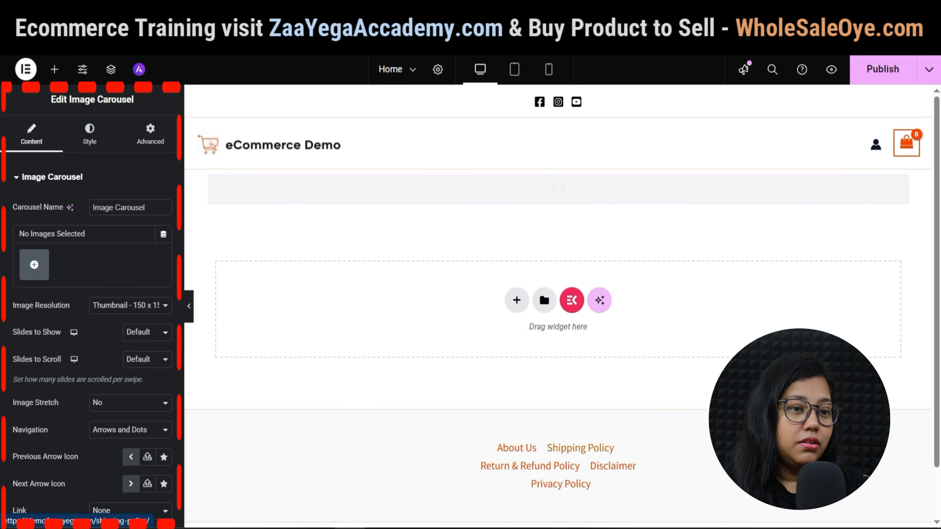
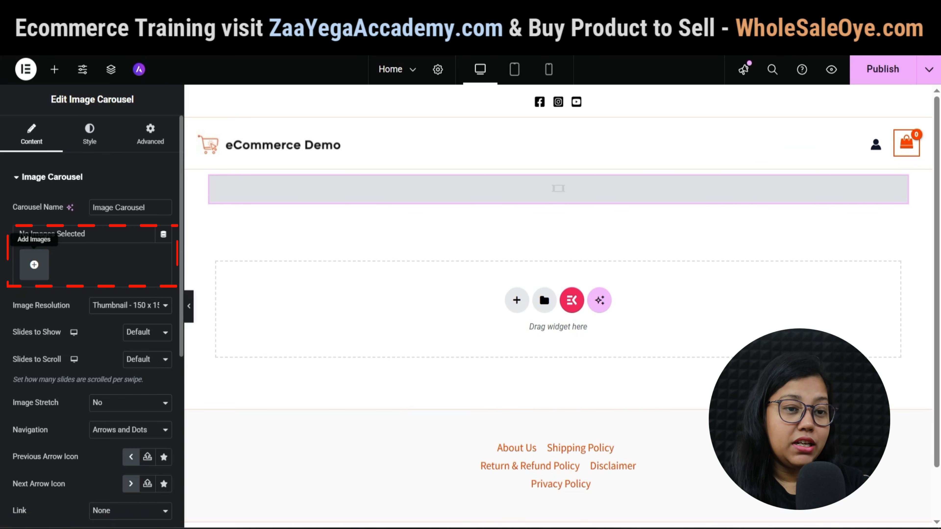
Insert the SALE blender, TRAVEL toothbrush case and Garden Tools Kit banners as a carousel gallery.
{"action": "left_click", "coordinate": [34, 264]}
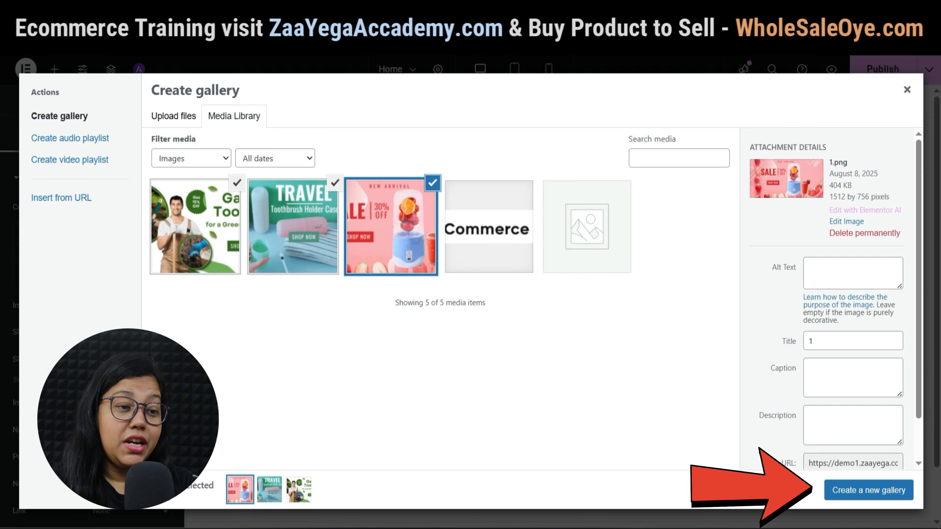
{"action": "left_click", "coordinate": [868, 490]}
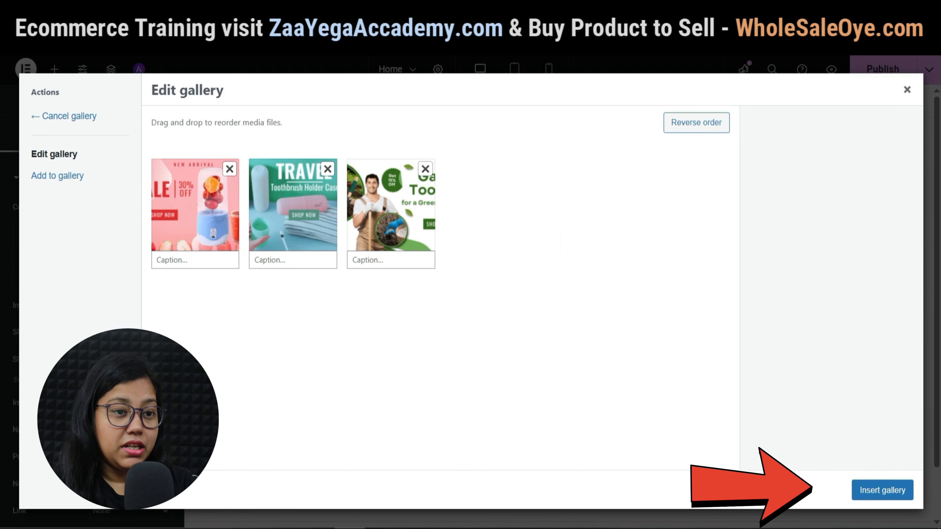
{"action": "left_click", "coordinate": [883, 490]}
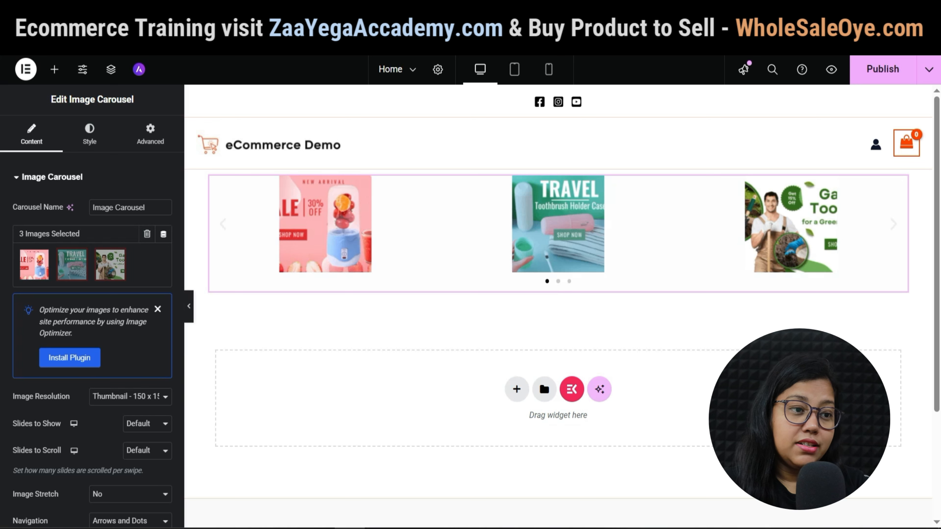
Set the carousel to Full resolution, 1 slide to show, Image Stretch Yes, and dot navigation.
{"action": "left_click", "coordinate": [130, 397]}
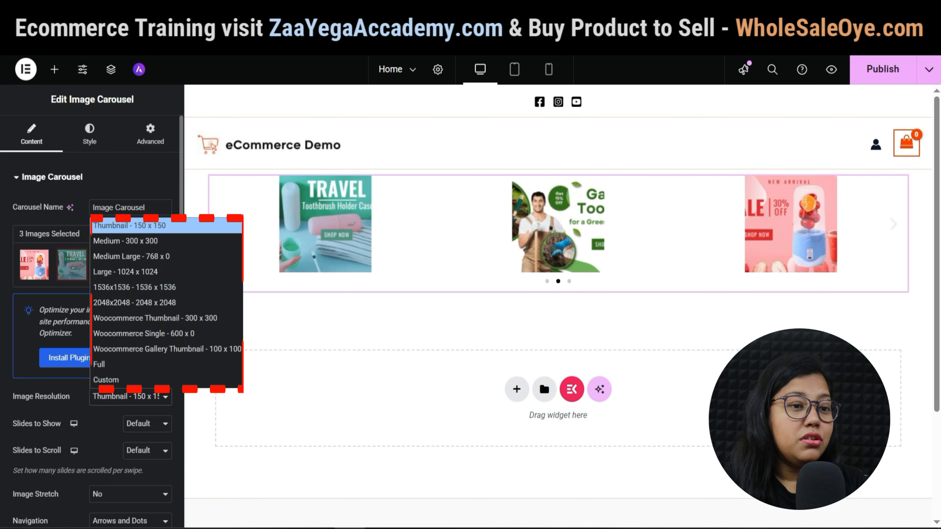
{"action": "left_click", "coordinate": [166, 365]}
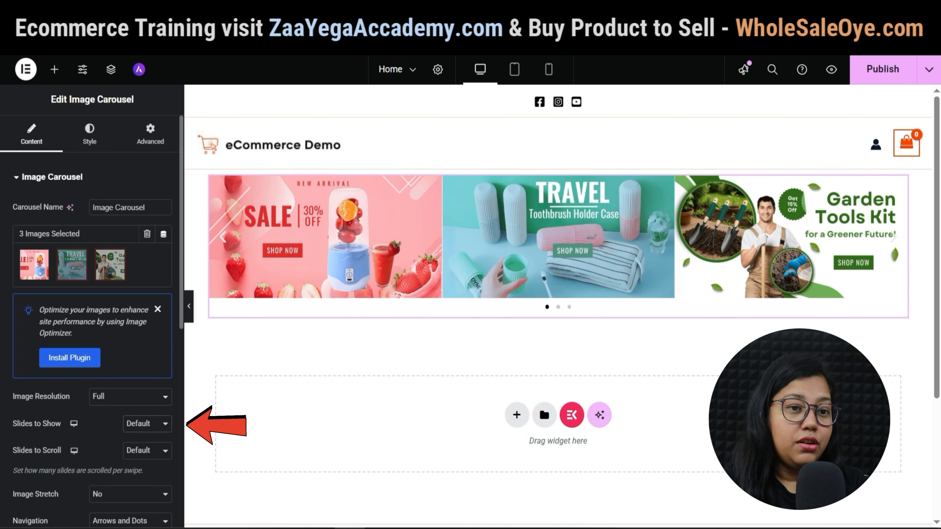
{"action": "left_click", "coordinate": [147, 423]}
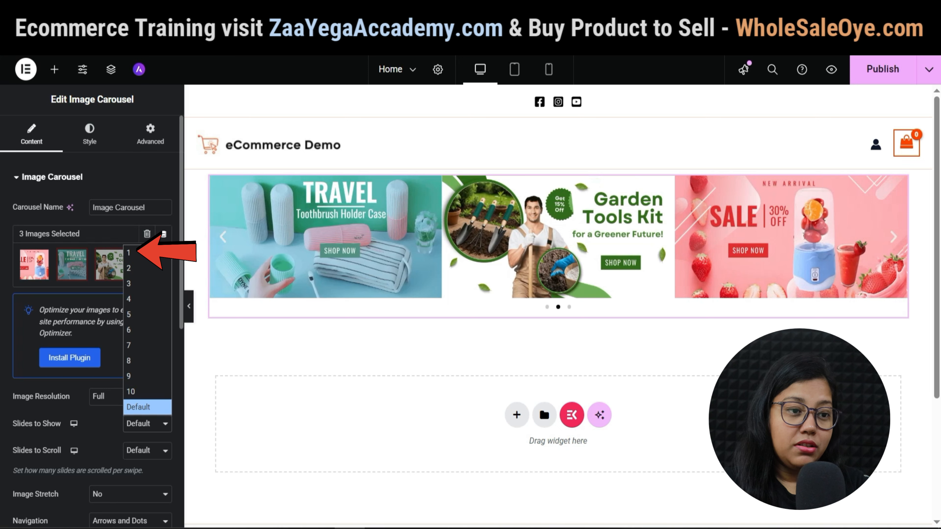
{"action": "left_click", "coordinate": [147, 253]}
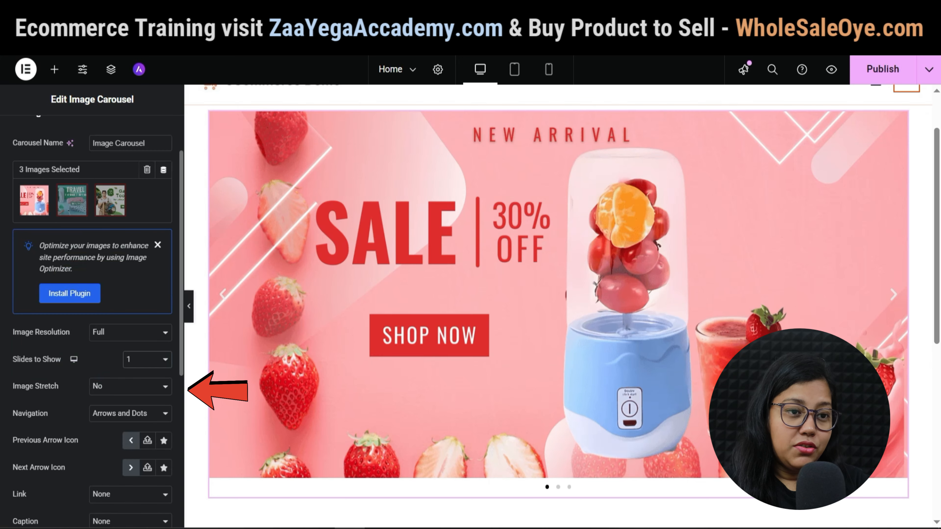
{"action": "left_click", "coordinate": [130, 387]}
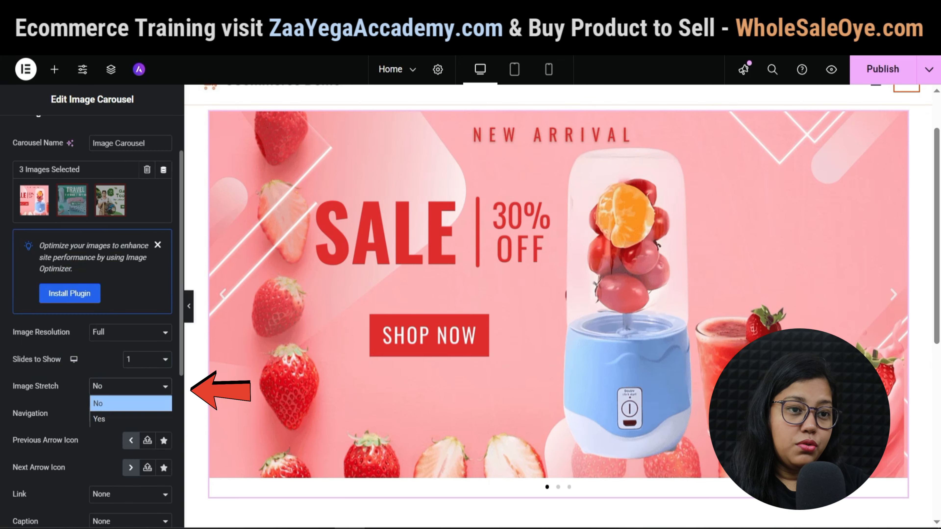
{"action": "left_click", "coordinate": [111, 419]}
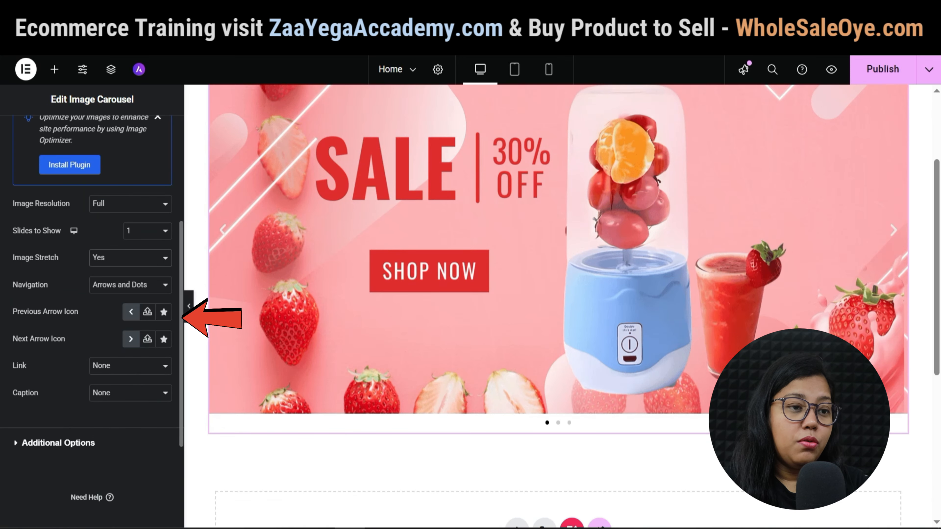
{"action": "left_click", "coordinate": [131, 284]}
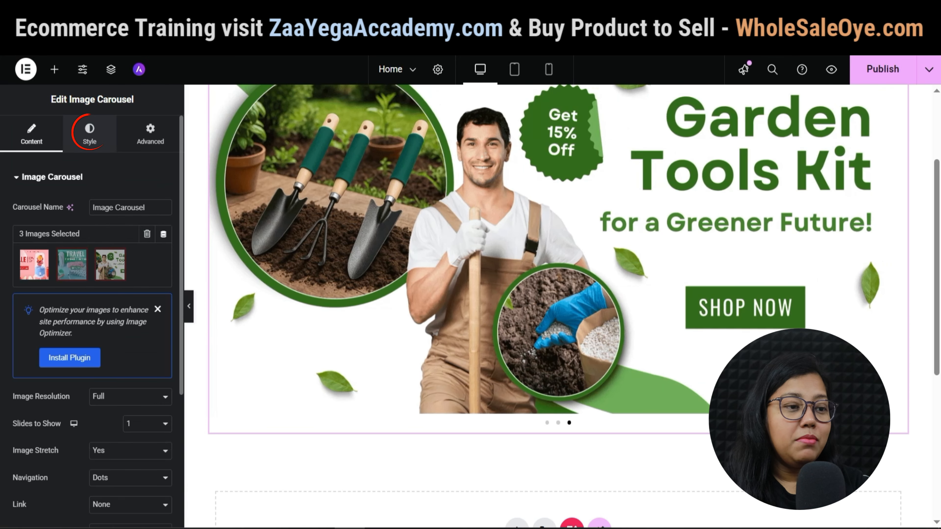
Place the pagination dots inside the slider with a Theme Brand orange active dot.
{"action": "left_click", "coordinate": [89, 133]}
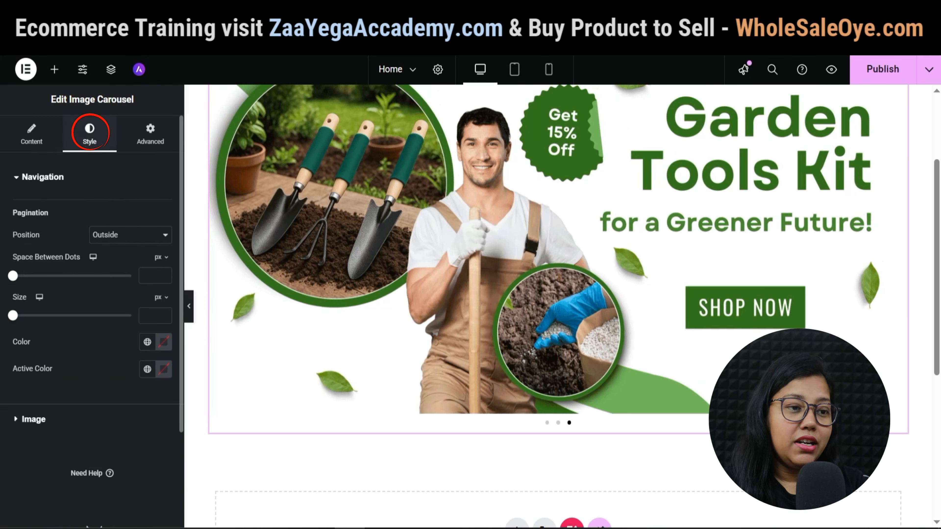
{"action": "left_click", "coordinate": [130, 234]}
{"action": "left_click", "coordinate": [130, 266]}
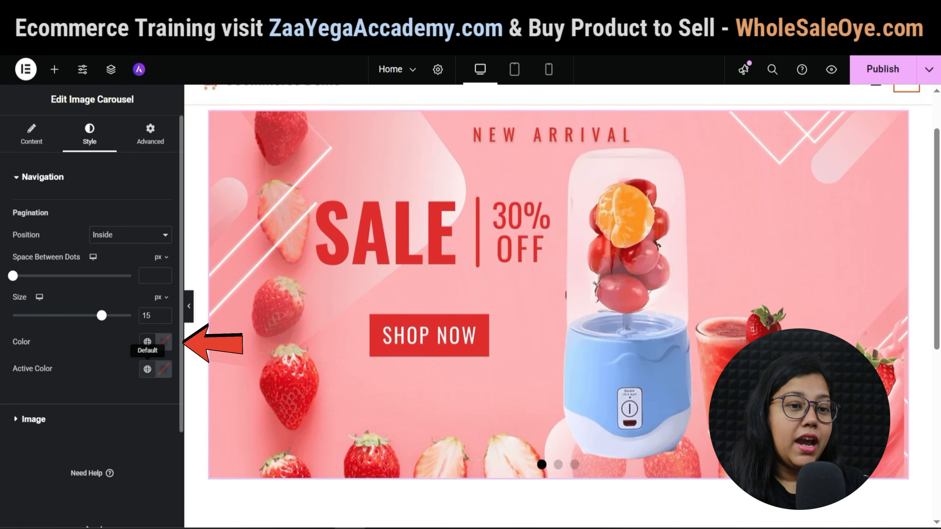
{"action": "left_click", "coordinate": [147, 341]}
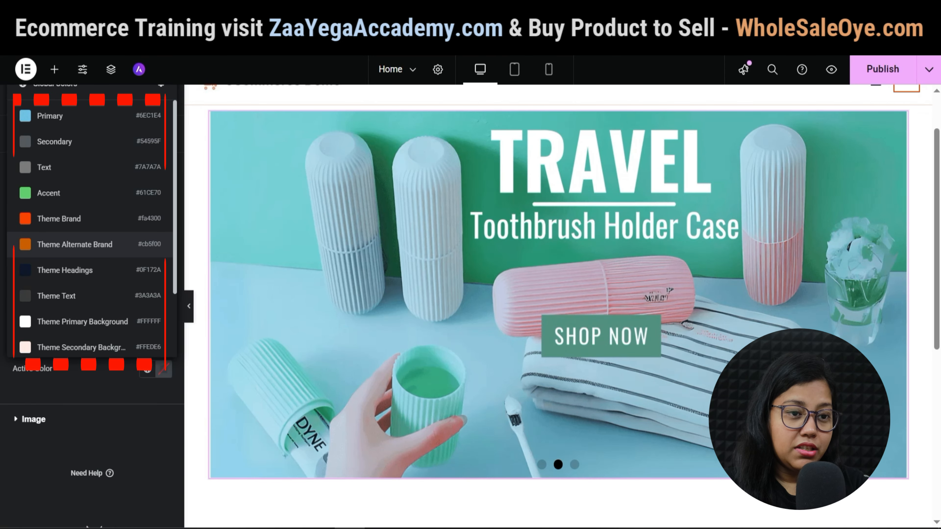
{"action": "left_click", "coordinate": [74, 219]}
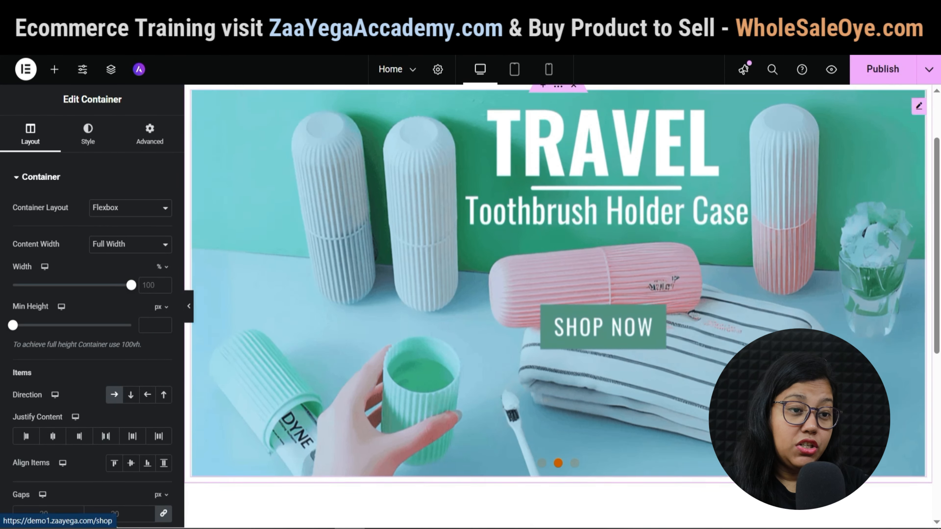
{"action": "scroll", "coordinate": [558, 282], "scroll_direction": "down", "scroll_amount": 5}
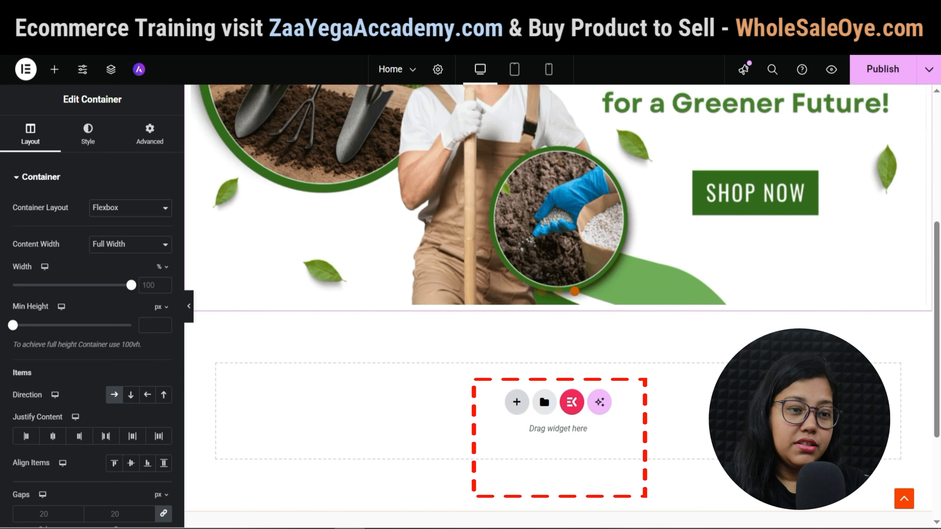
Add a Flexbox container with a three-column structure below the slider.
{"action": "left_click", "coordinate": [516, 401]}
{"action": "left_click", "coordinate": [521, 441]}
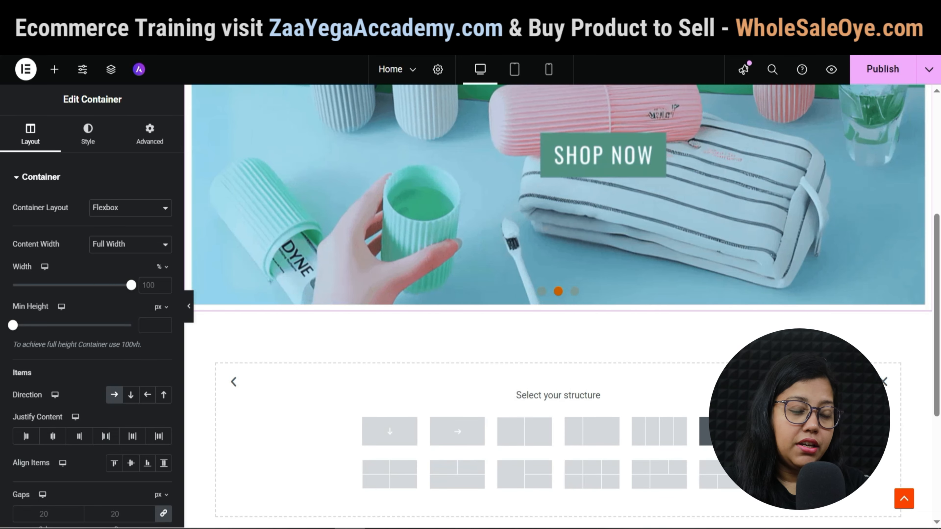
{"action": "left_click", "coordinate": [706, 431]}
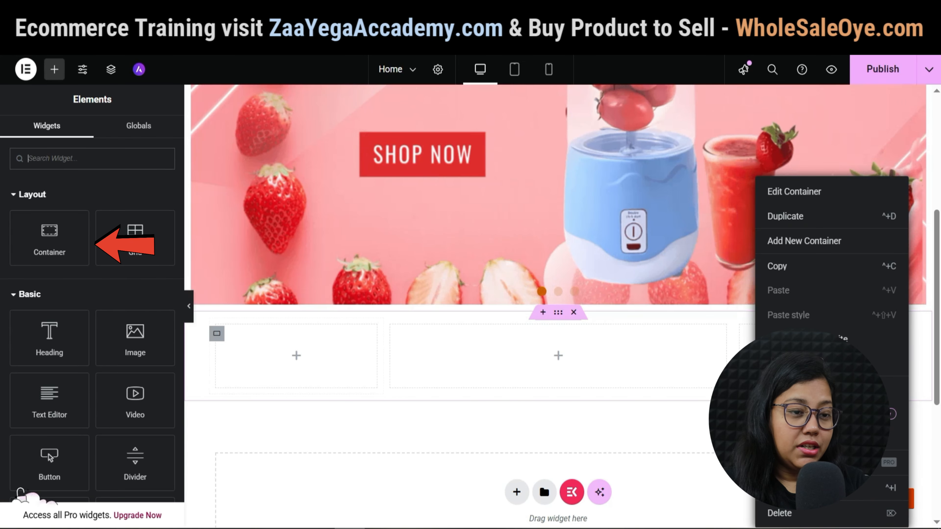
{"action": "key", "text": "Escape"}
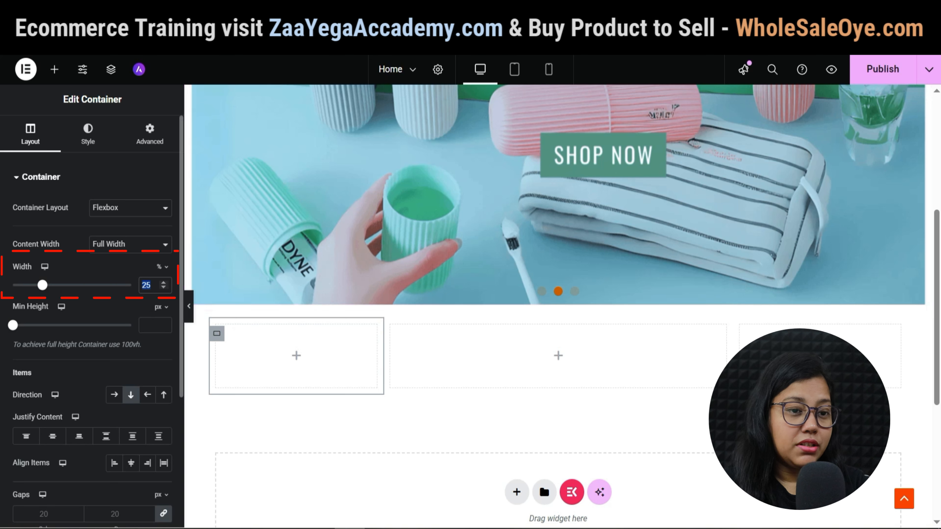
Set each column's width to 33.33%.
{"action": "type", "text": "33.33"}
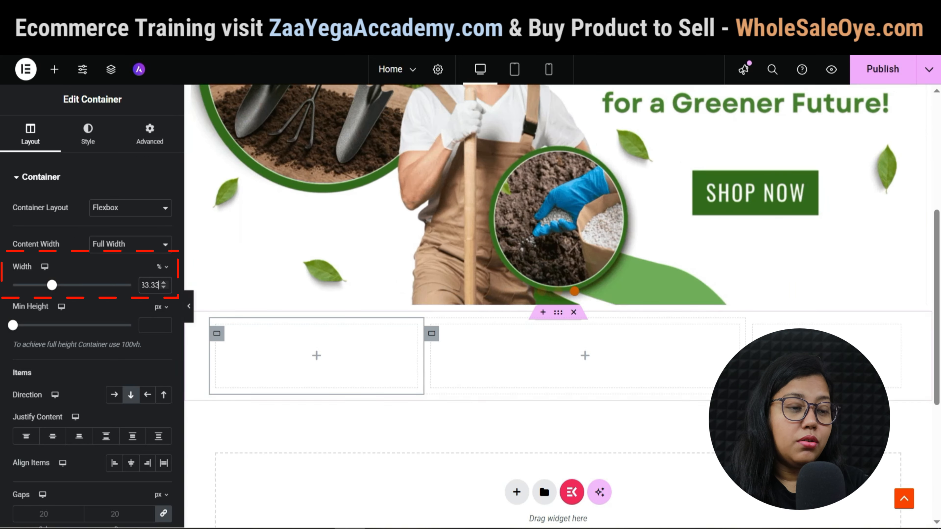
{"action": "key", "text": "BackSpace"}
{"action": "key", "text": "BackSpace"}
{"action": "key", "text": "BackSpace"}
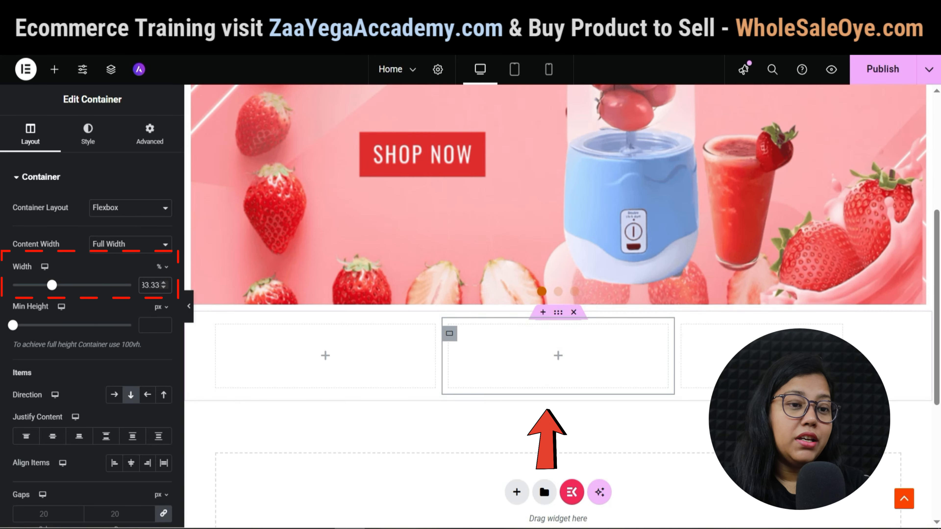
{"action": "type", "text": ".33"}
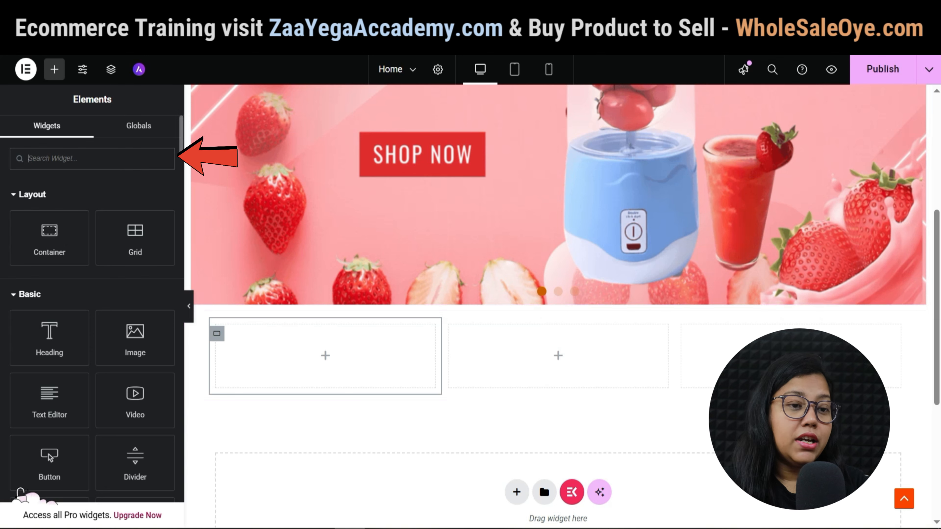
Drop an EKIT Heading into the first column titled 'Your {{Home}}' with Show Separator off.
{"action": "type", "text": "heading"}
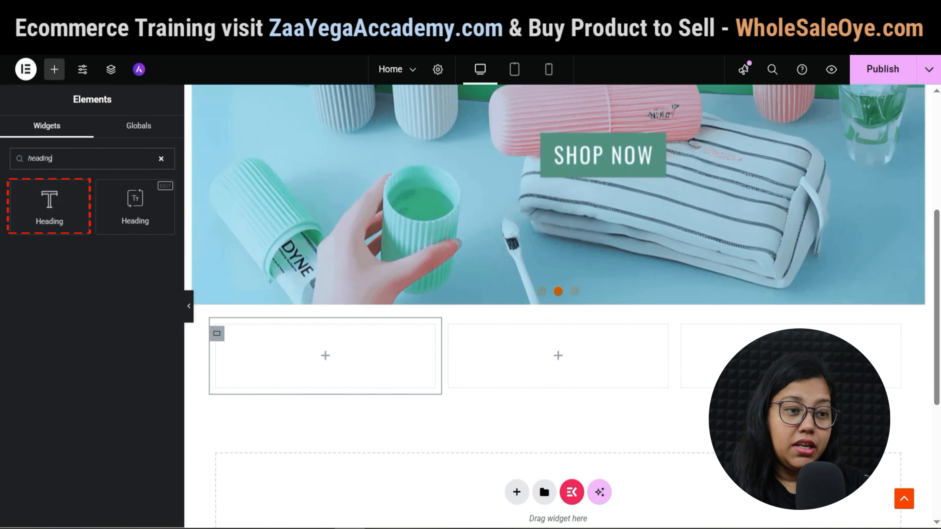
{"action": "left_click_drag", "start_coordinate": [135, 206], "coordinate": [355, 347]}
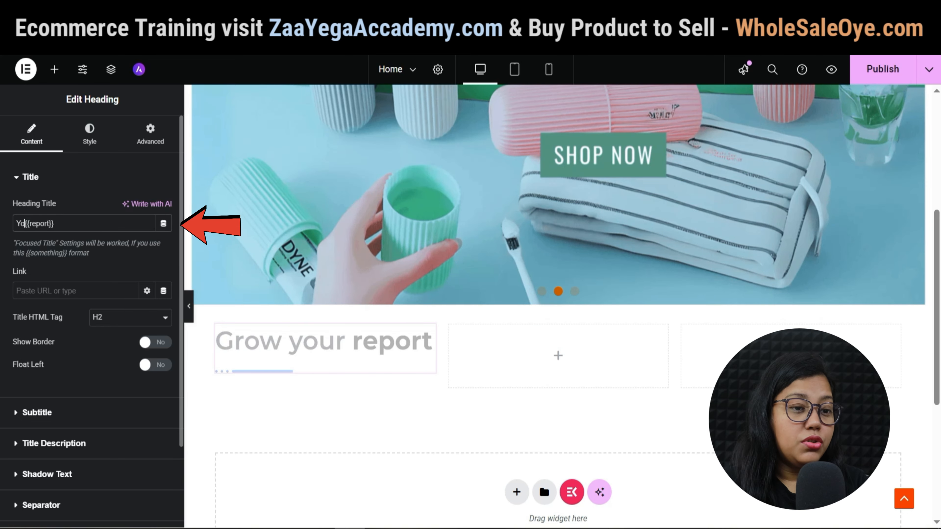
{"action": "type", "text": "ur"}
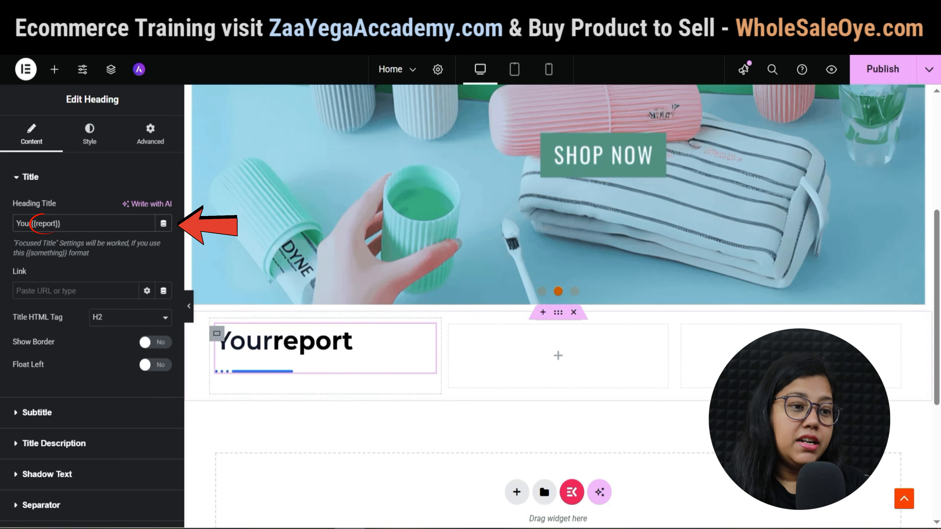
{"action": "type", "text": " {{"}
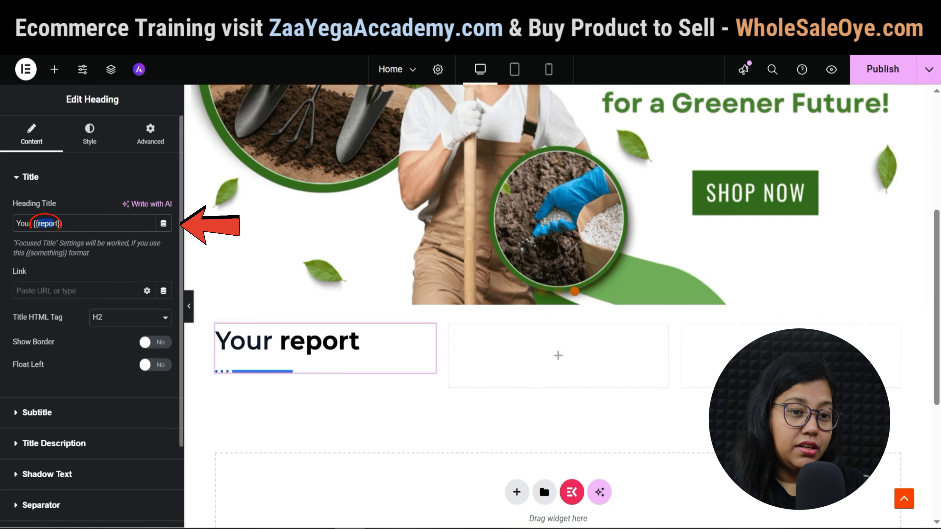
{"action": "type", "text": "Home"}
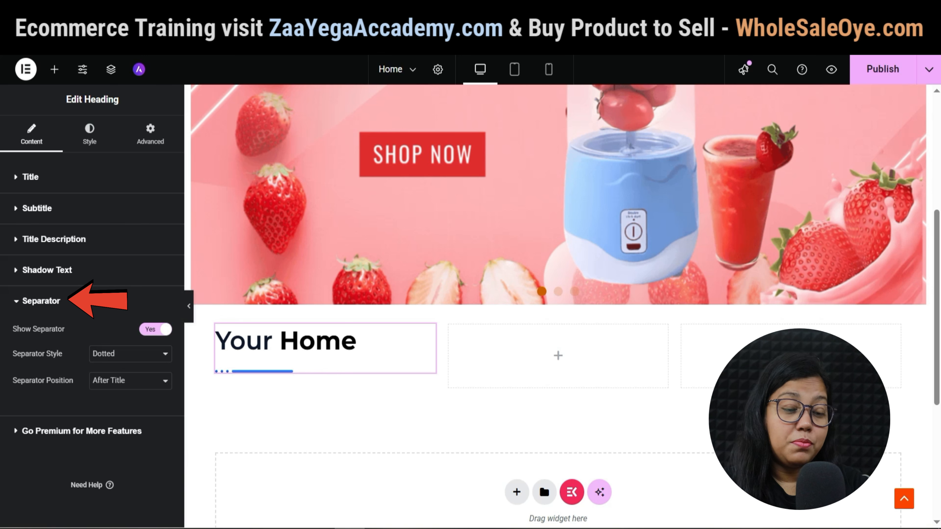
{"action": "left_click", "coordinate": [155, 329]}
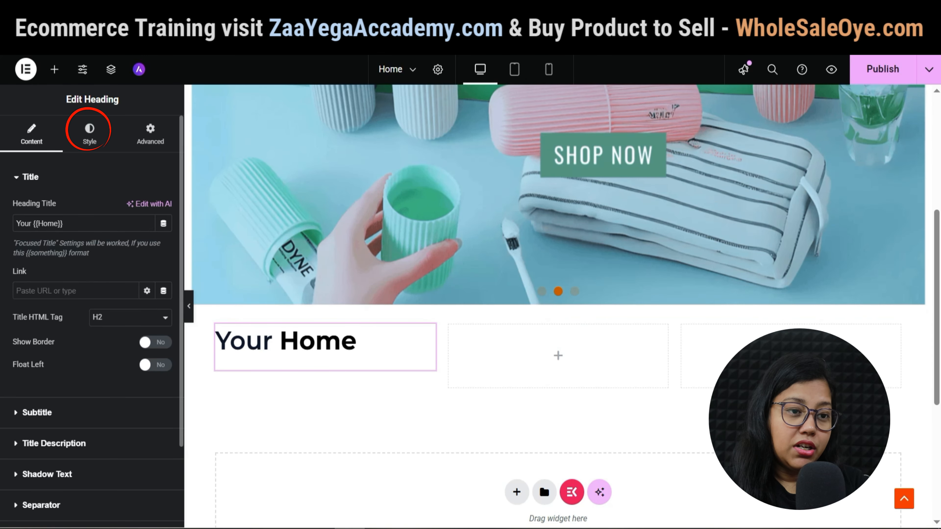
Set the heading title typography to the Oooh Baby font at size 70.
{"action": "left_click", "coordinate": [90, 134]}
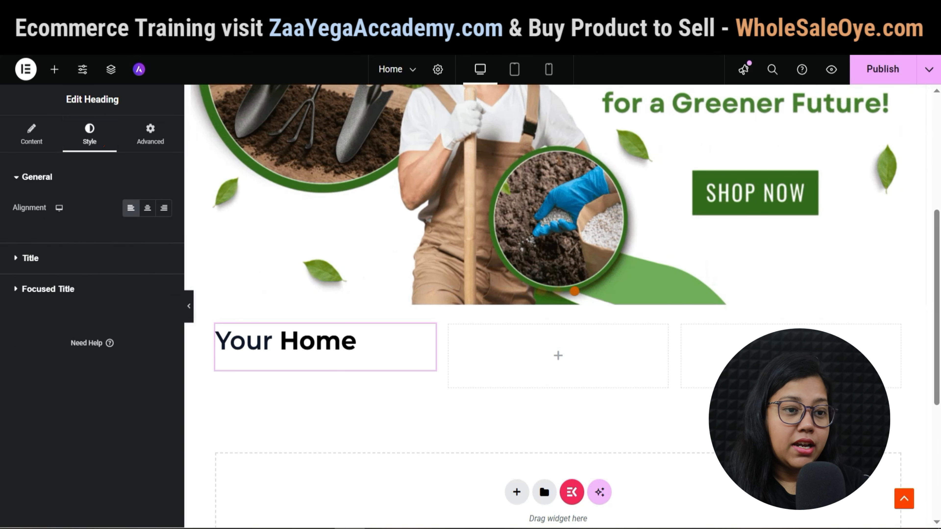
{"action": "left_click", "coordinate": [31, 258]}
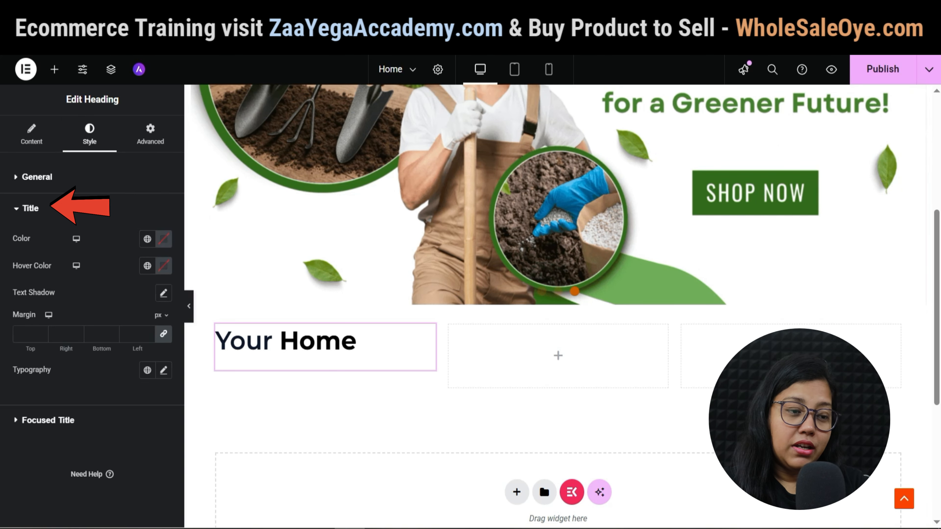
{"action": "left_click", "coordinate": [163, 370]}
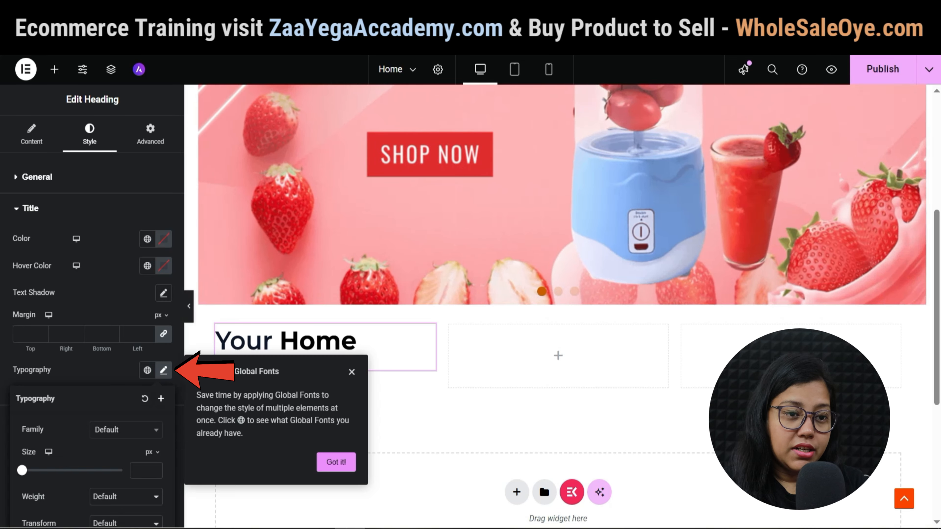
{"action": "left_click", "coordinate": [352, 372]}
{"action": "left_click", "coordinate": [126, 429]}
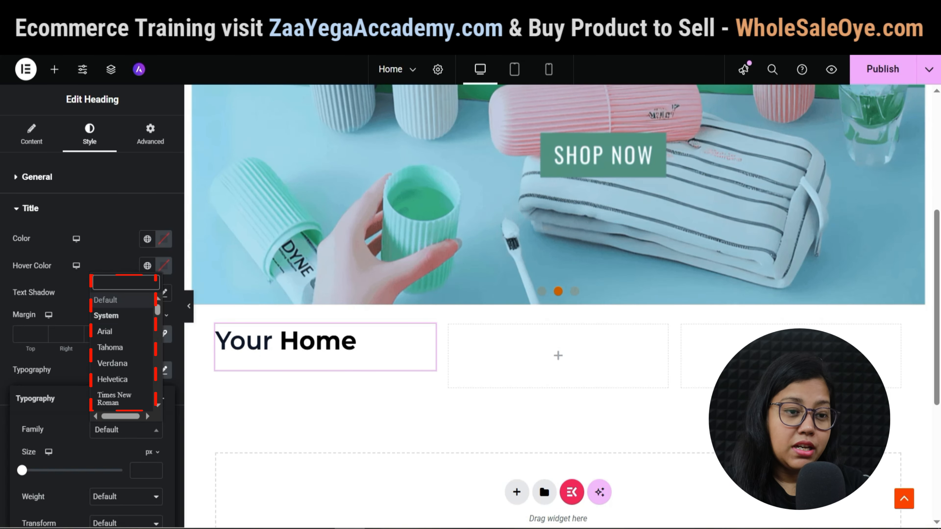
{"action": "type", "text": "scri"}
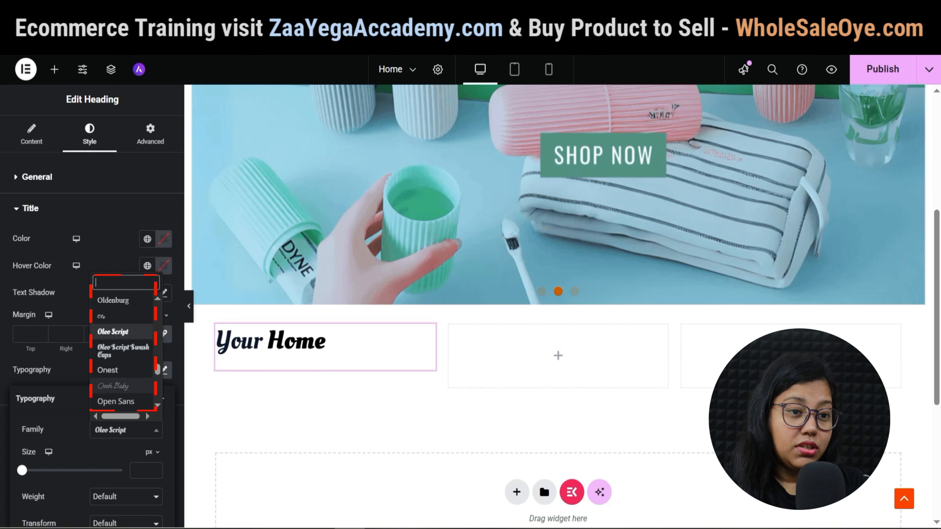
{"action": "left_click", "coordinate": [116, 386]}
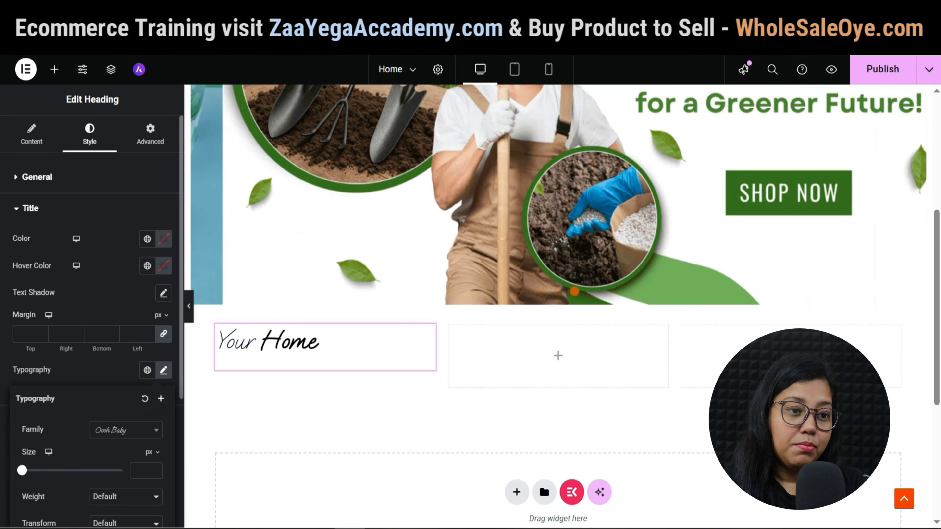
{"action": "left_click_drag", "start_coordinate": [22, 470], "coordinate": [25, 470]}
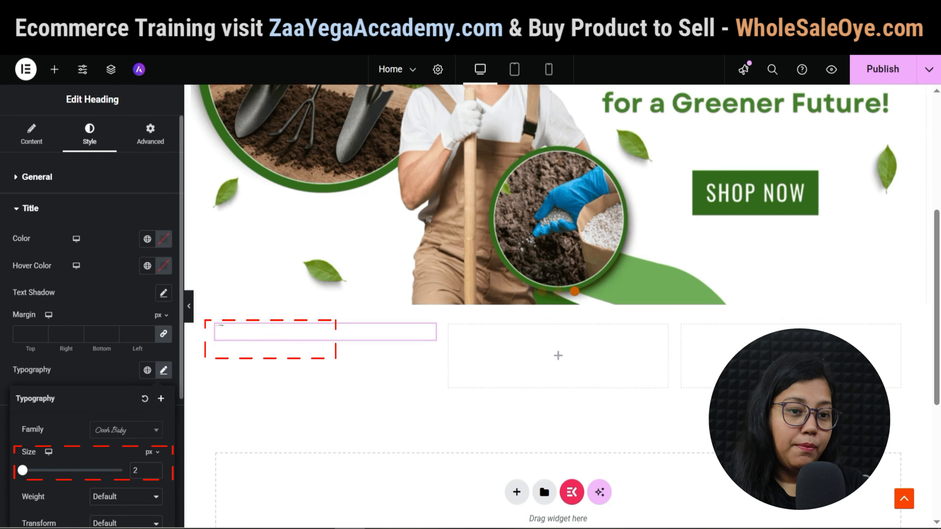
{"action": "type", "text": "0"}
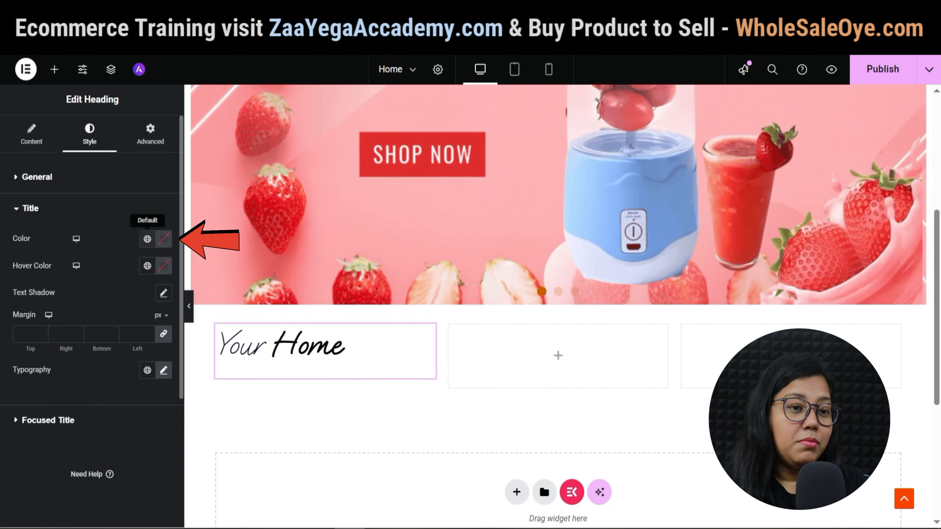
Colour the focused word Home Theme Alternate Brand, with Theme Brand as its hover colour.
{"action": "left_click", "coordinate": [147, 239]}
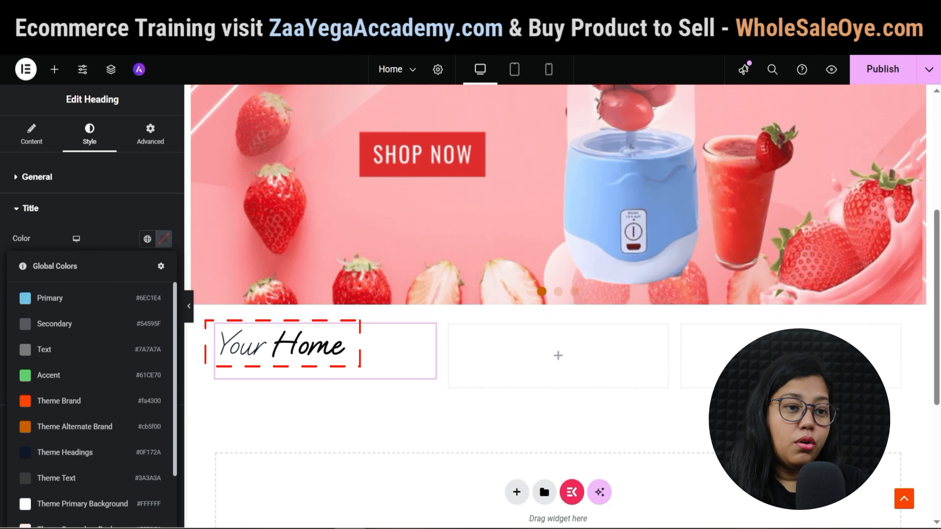
{"action": "left_click", "coordinate": [108, 237]}
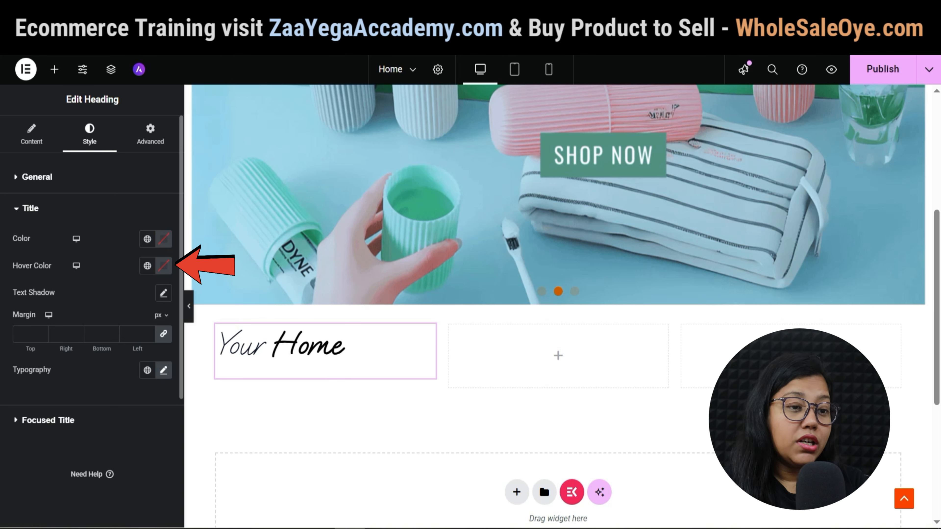
{"action": "left_click", "coordinate": [62, 420]}
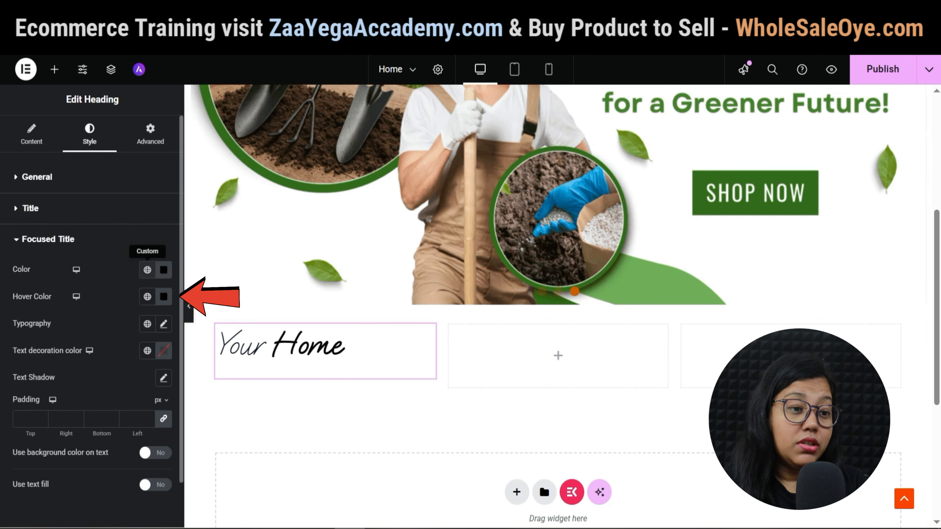
{"action": "left_click", "coordinate": [148, 270]}
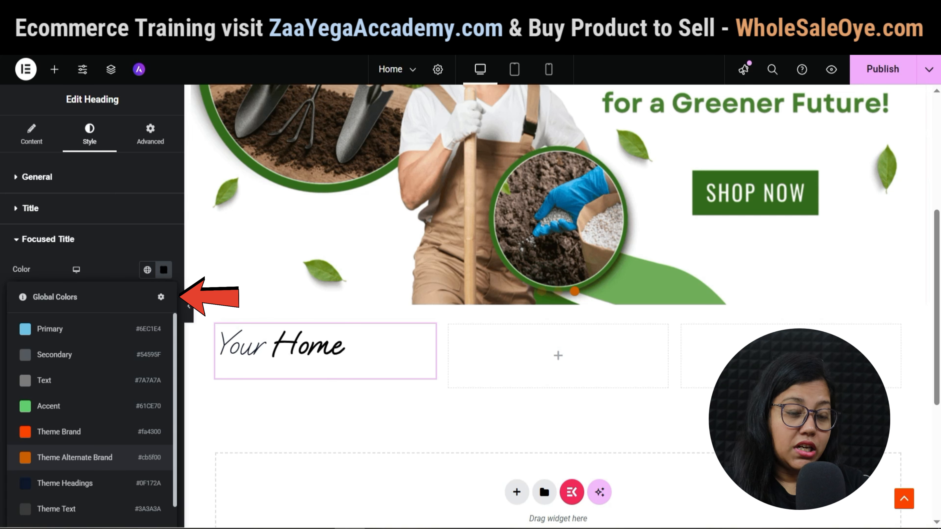
{"action": "left_click", "coordinate": [74, 457]}
{"action": "left_click", "coordinate": [147, 296]}
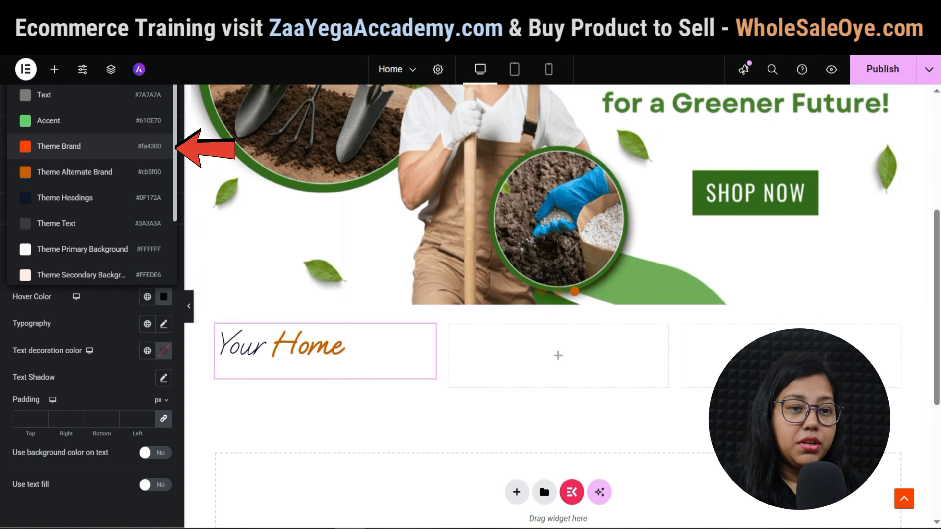
{"action": "left_click", "coordinate": [90, 146]}
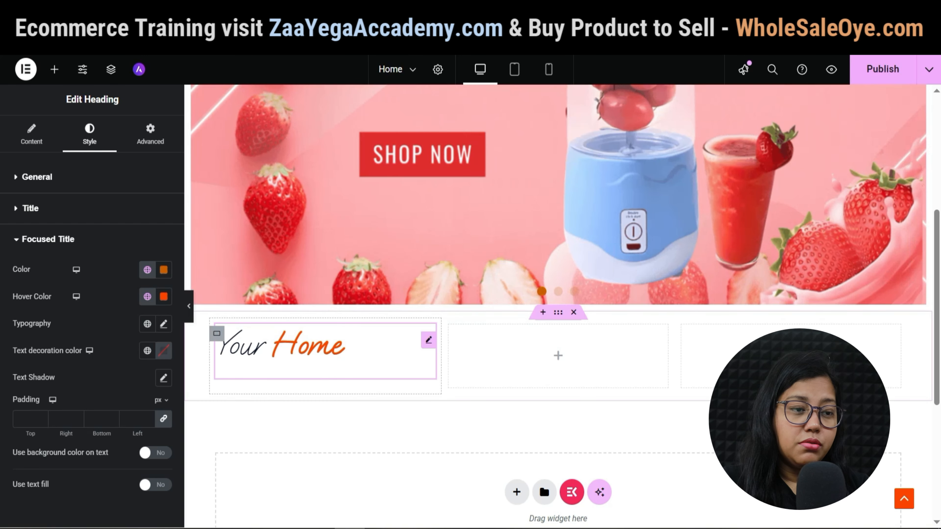
{"action": "left_click", "coordinate": [32, 134]}
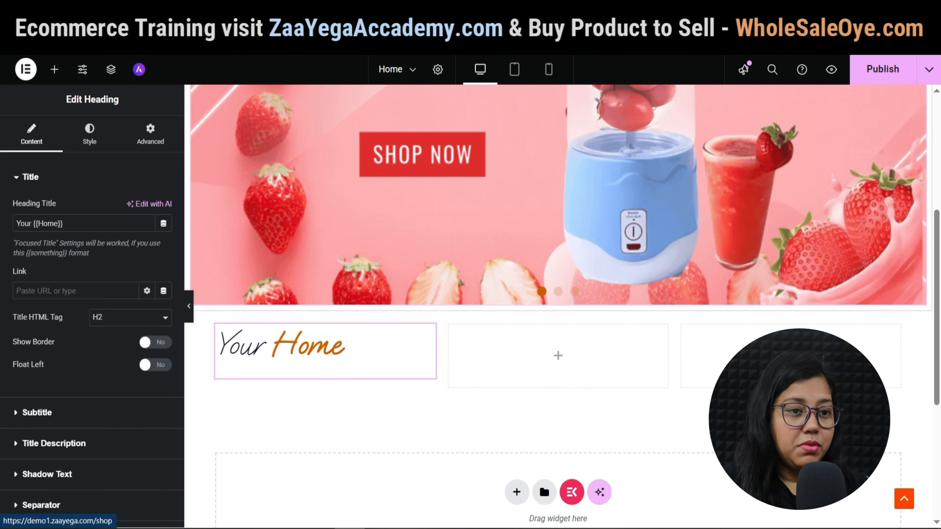
{"action": "left_click", "coordinate": [54, 444]}
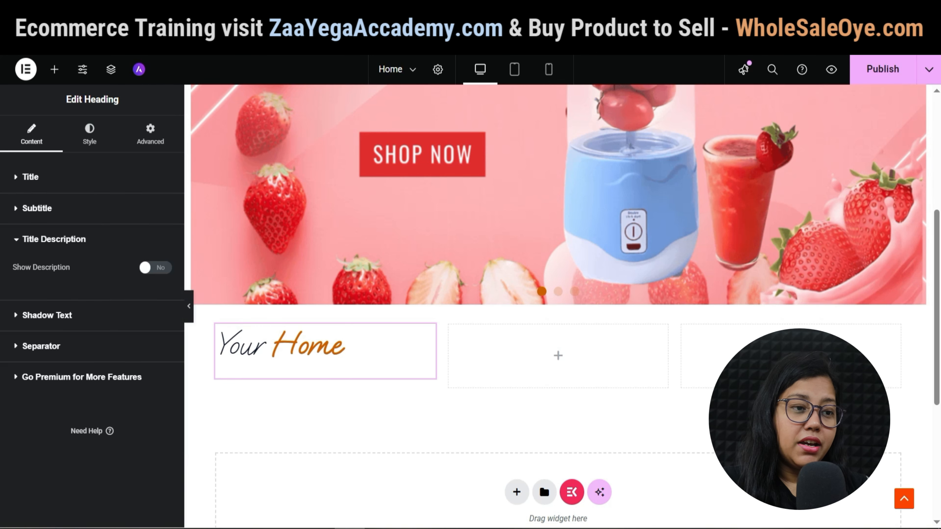
Turn on the heading description and set it to 'Sale 10% off on All Home Improvement'.
{"action": "left_click", "coordinate": [155, 267]}
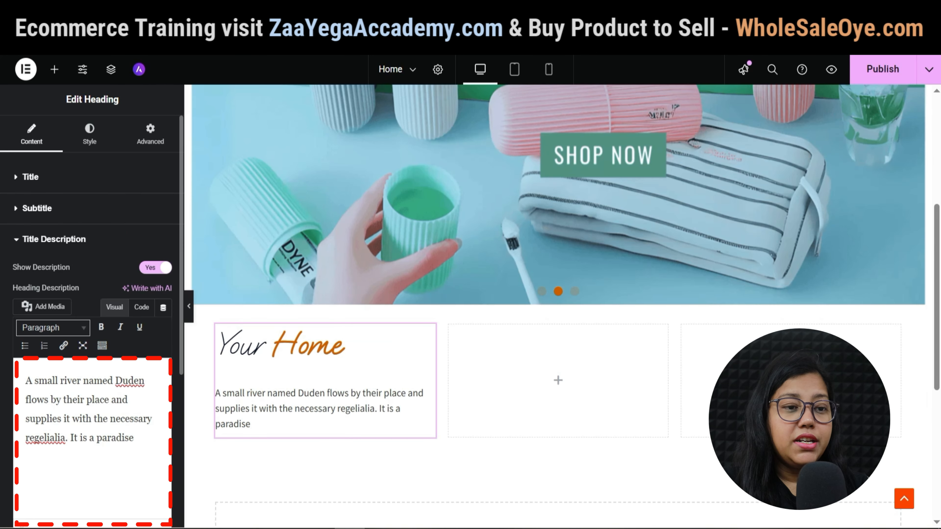
{"action": "left_click_drag", "start_coordinate": [26, 381], "coordinate": [134, 438]}
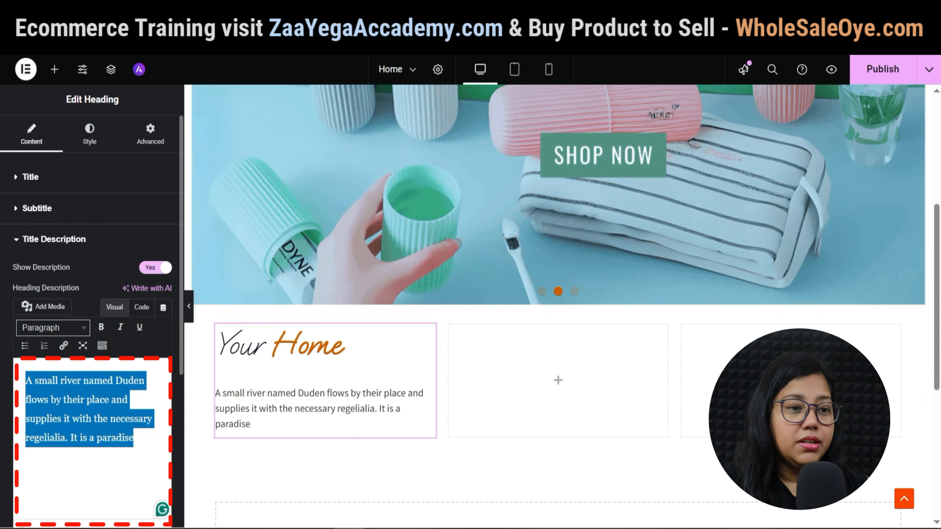
{"action": "type", "text": "S"}
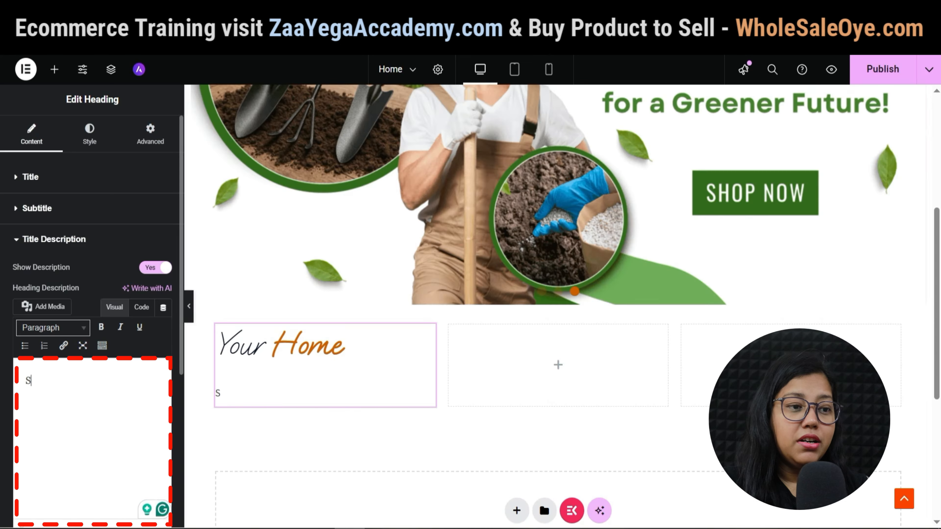
{"action": "type", "text": "ale 10% off on All Home Imp"}
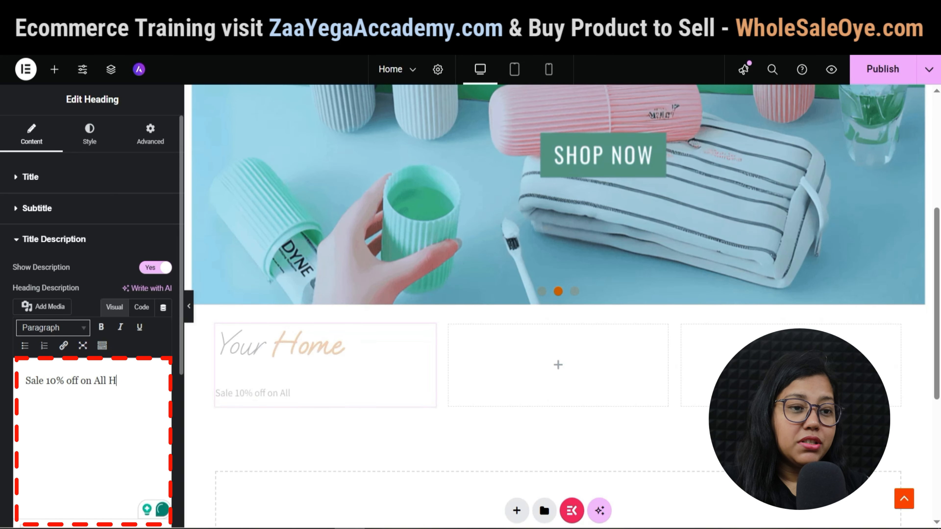
{"action": "type", "text": "rovement"}
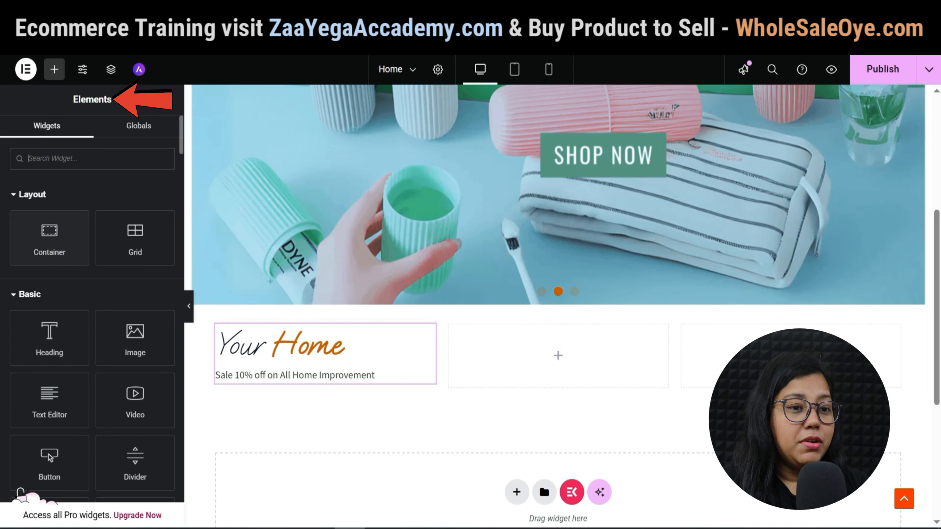
Add a Button widget under the sale line labelled 'Explore More'.
{"action": "type", "text": "button"}
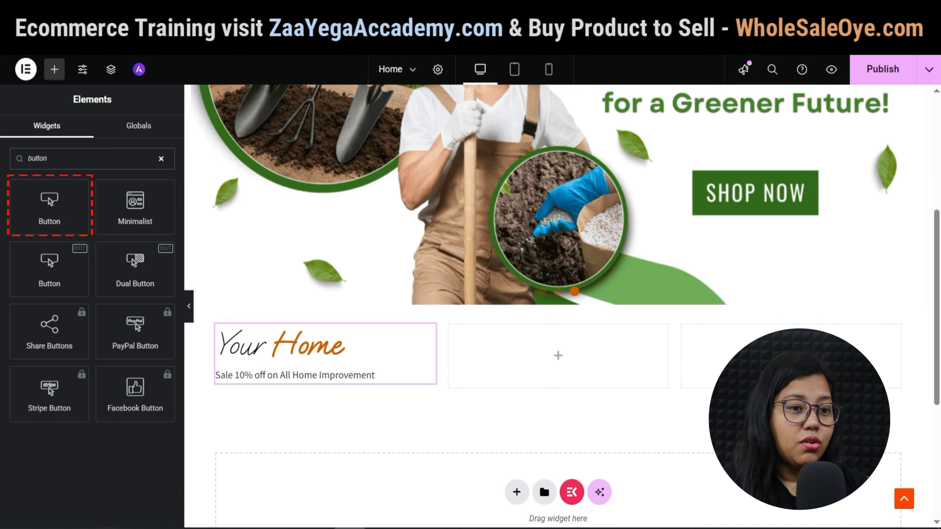
{"action": "left_click_drag", "start_coordinate": [50, 204], "coordinate": [309, 375]}
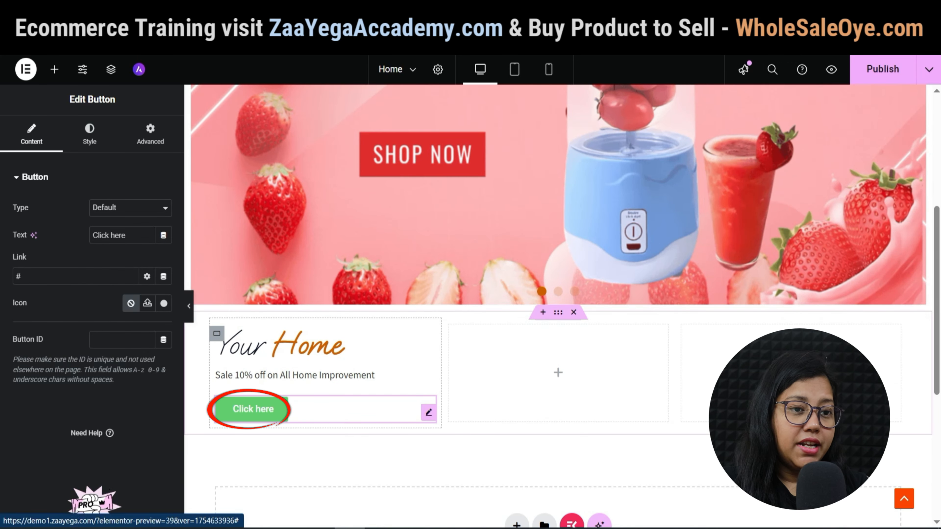
{"action": "left_click", "coordinate": [122, 235]}
{"action": "key", "text": "ctrl+a"}
{"action": "key", "text": "BackSpace"}
{"action": "type", "text": "Explore "}
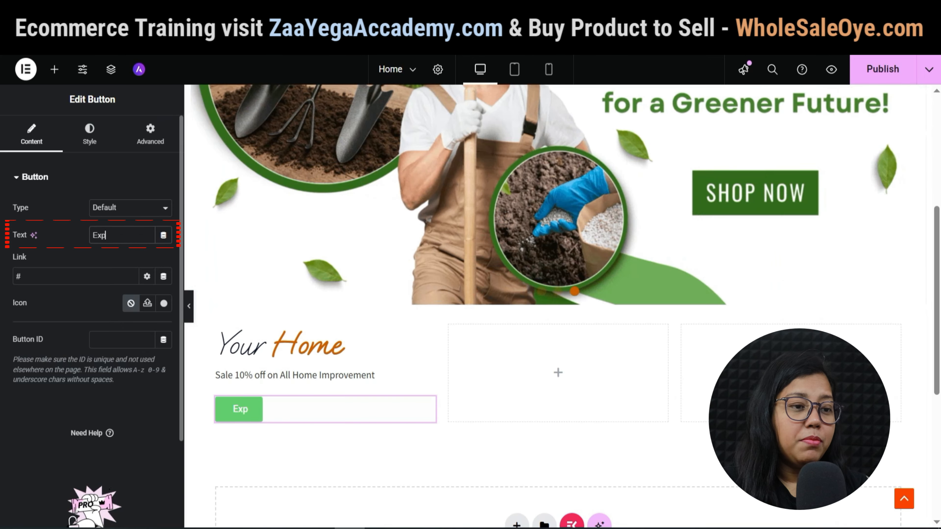
{"action": "type", "text": "Mo"}
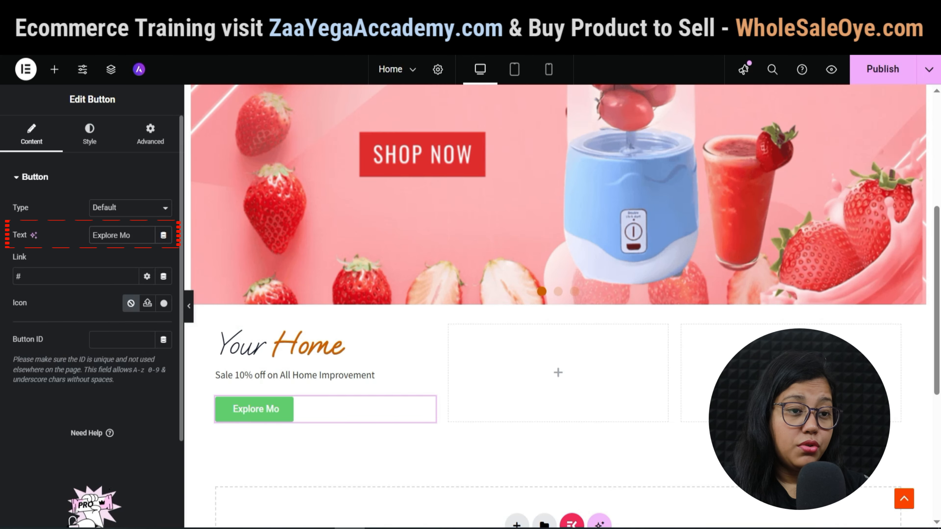
{"action": "type", "text": "re"}
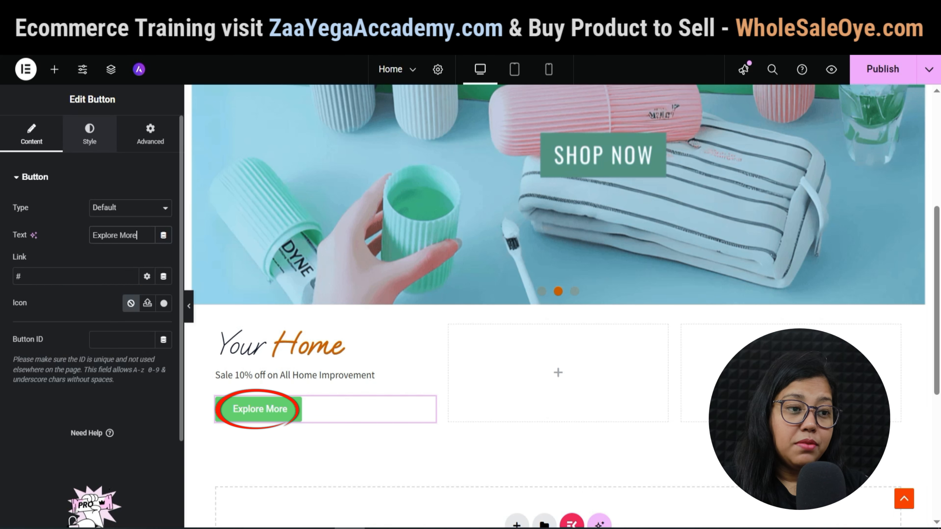
Give the button global preset background colours for its normal and hover states.
{"action": "left_click", "coordinate": [89, 134]}
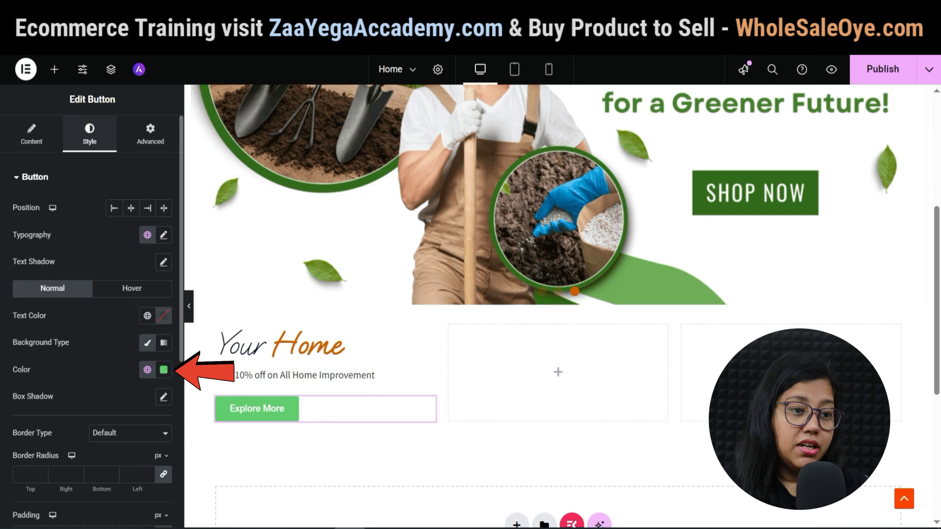
{"action": "left_click", "coordinate": [147, 369]}
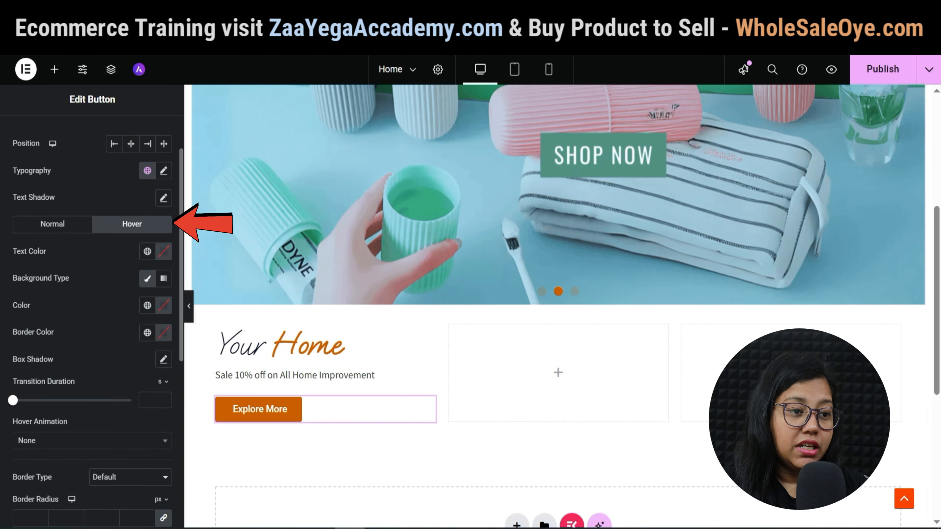
{"action": "left_click", "coordinate": [147, 305]}
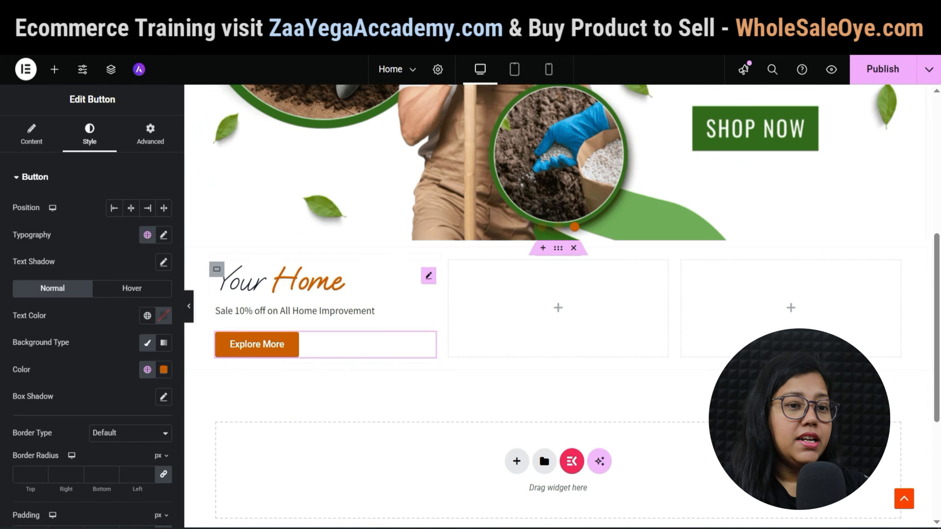
{"action": "left_click", "coordinate": [217, 270]}
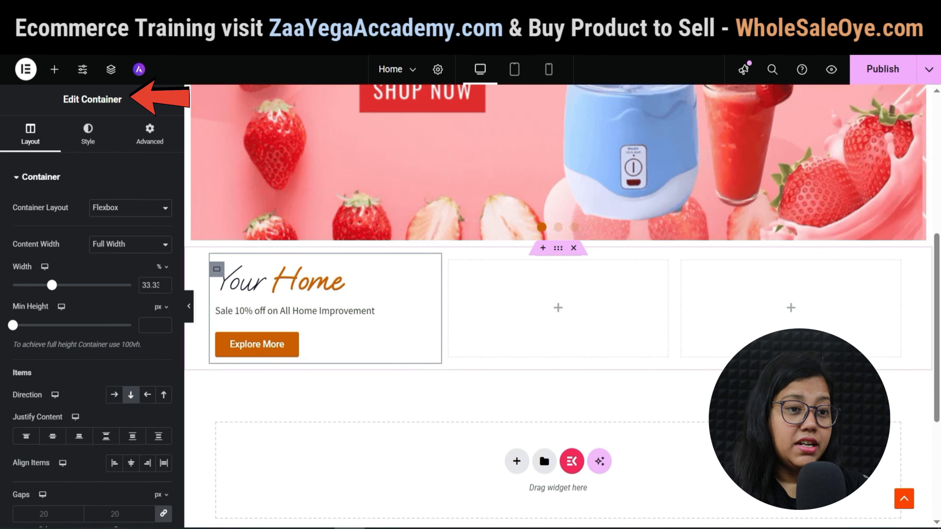
Give the first column a Classic background using uploaded image 6, the toothbrush-case photo.
{"action": "left_click", "coordinate": [88, 134]}
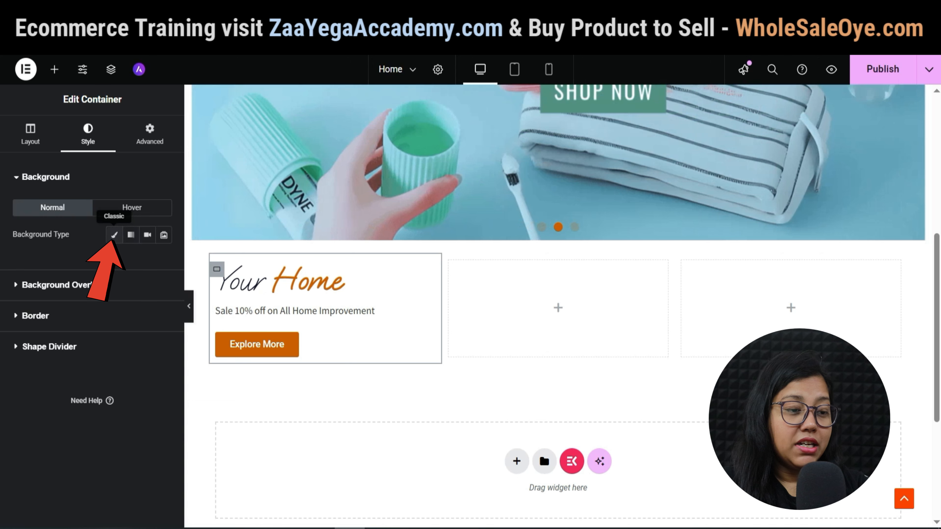
{"action": "left_click", "coordinate": [114, 234]}
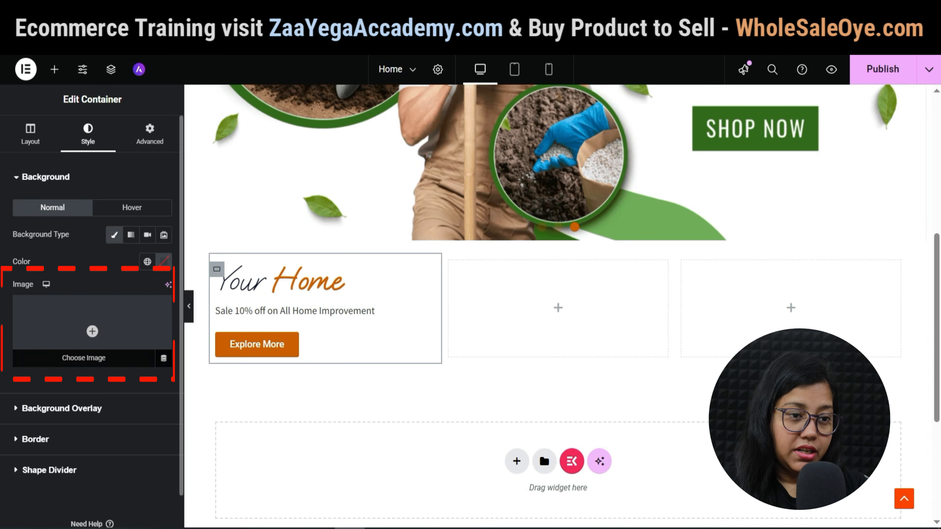
{"action": "left_click", "coordinate": [92, 331]}
{"action": "left_click", "coordinate": [531, 293]}
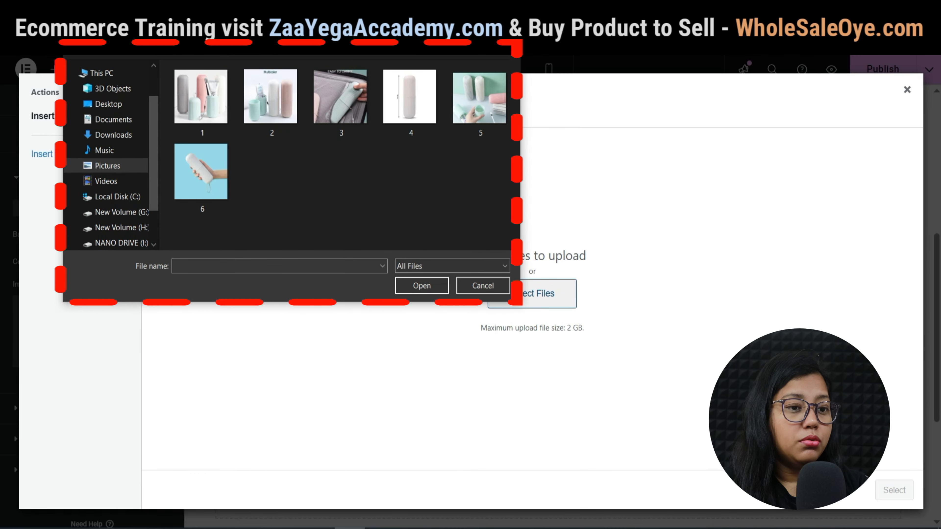
{"action": "left_click", "coordinate": [202, 172]}
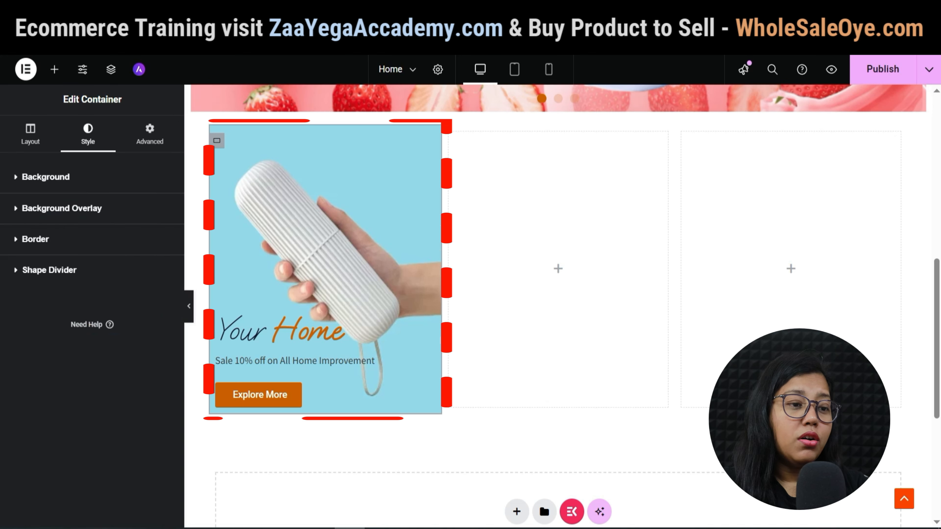
{"action": "left_click", "coordinate": [61, 208]}
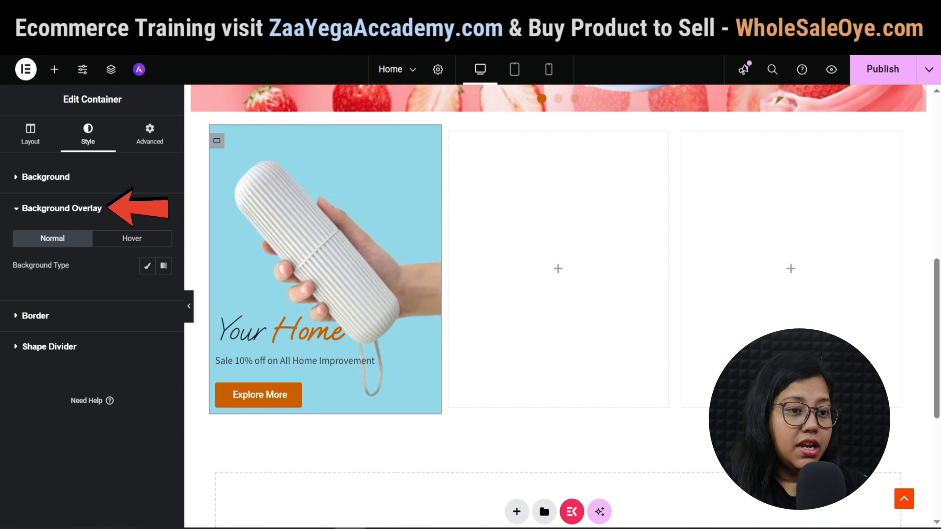
Add a gradient overlay fading from transparent to white, with stops near 55% and 65%.
{"action": "left_click", "coordinate": [163, 265]}
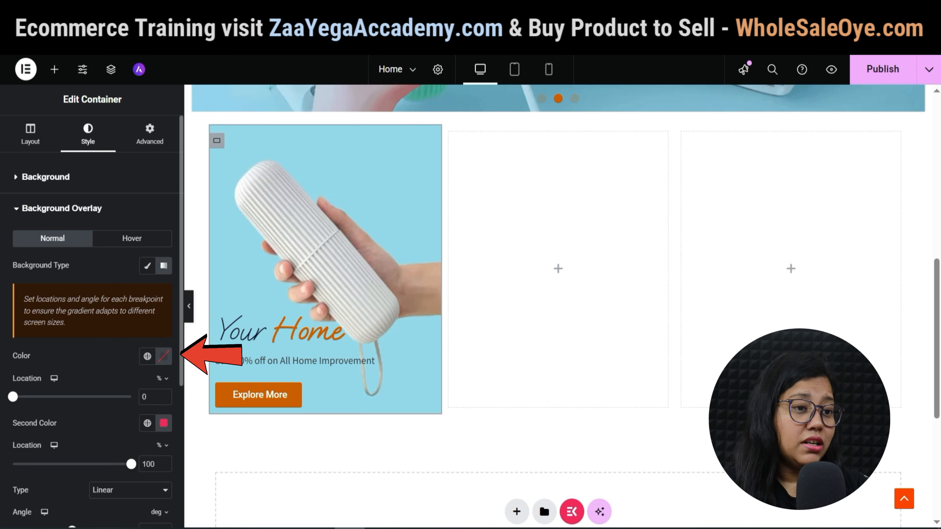
{"action": "left_click", "coordinate": [163, 356]}
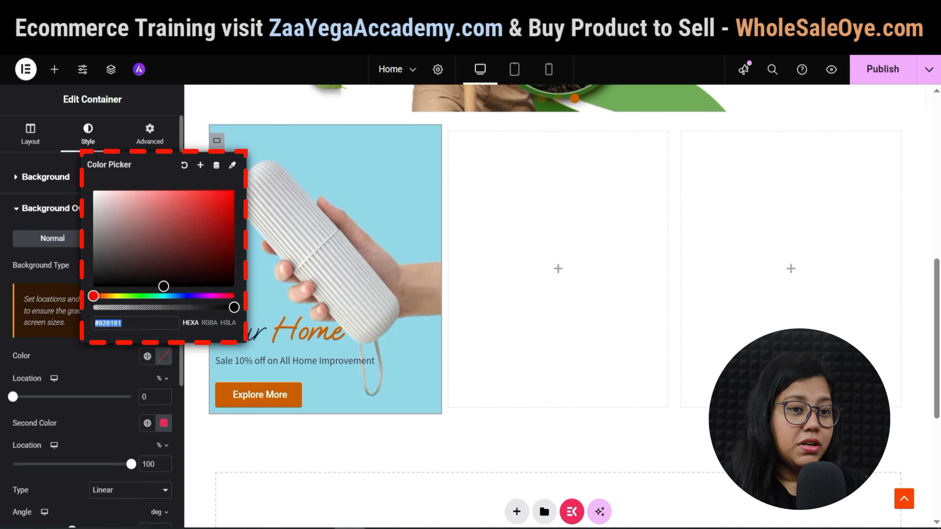
{"action": "left_click_drag", "start_coordinate": [234, 307], "coordinate": [93, 307]}
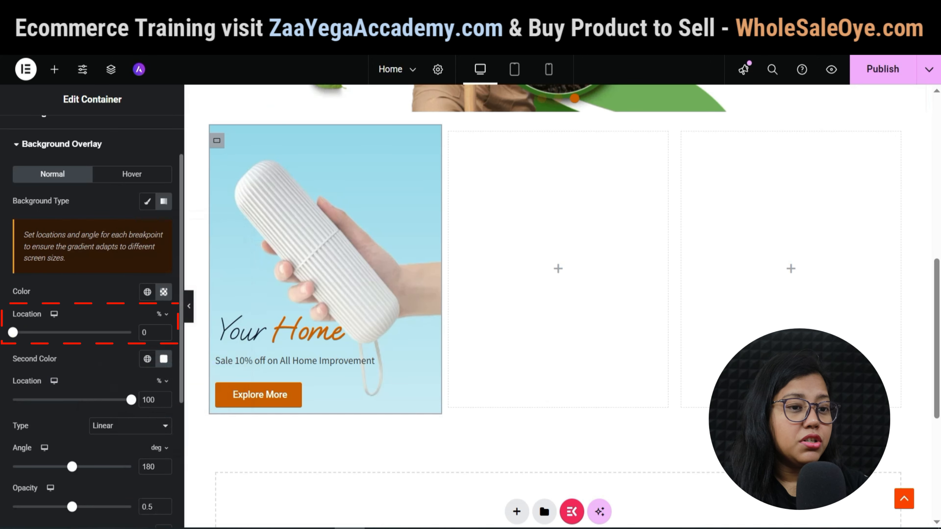
{"action": "left_click_drag", "start_coordinate": [40, 333], "coordinate": [85, 333]}
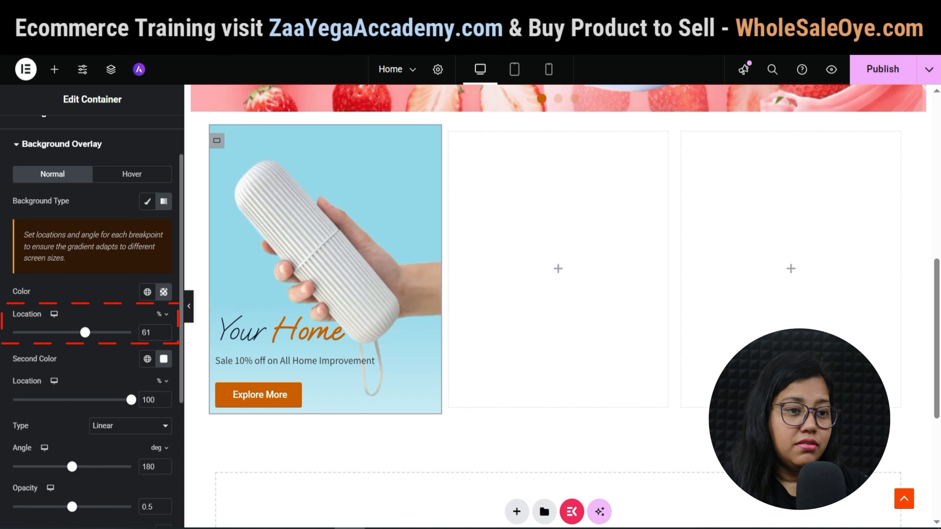
{"action": "left_click_drag", "start_coordinate": [131, 400], "coordinate": [90, 400]}
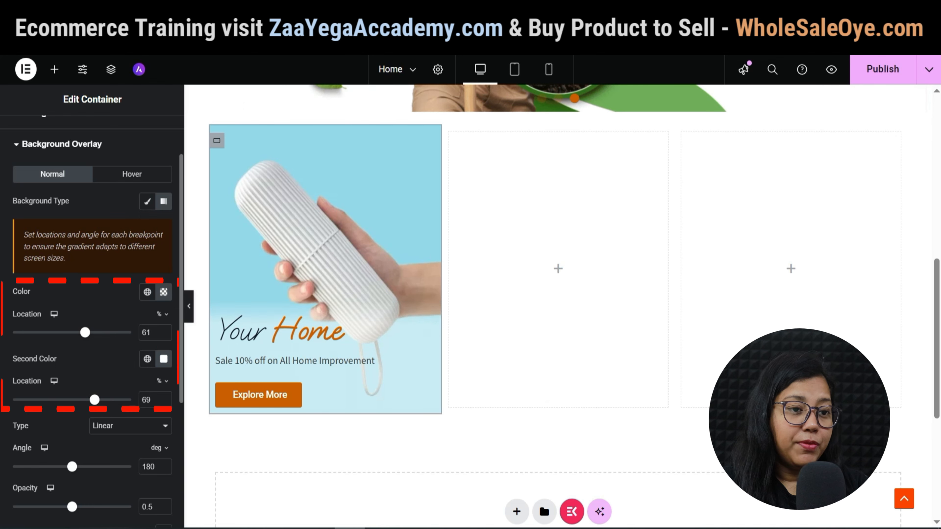
{"action": "mouse_move", "coordinate": [88, 332]}
{"action": "left_mouse_down"}
{"action": "mouse_move", "coordinate": [76, 332]}
{"action": "mouse_move", "coordinate": [85, 332]}
{"action": "left_mouse_up"}
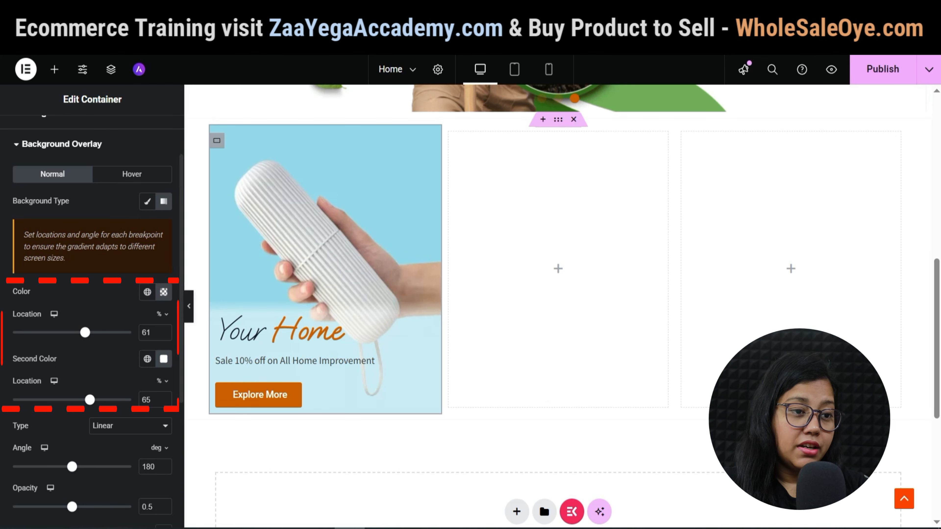
{"action": "left_click_drag", "start_coordinate": [85, 332], "coordinate": [75, 332]}
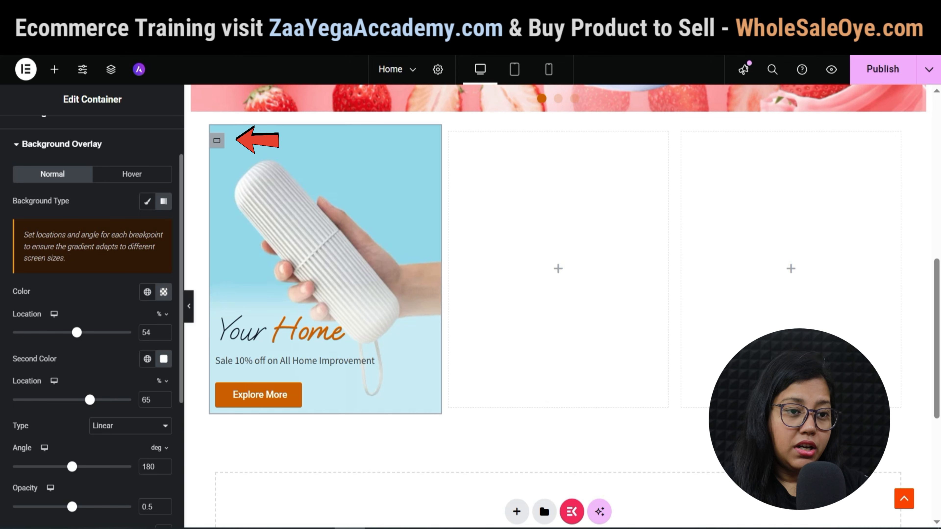
{"action": "left_click_drag", "start_coordinate": [77, 332], "coordinate": [77, 332]}
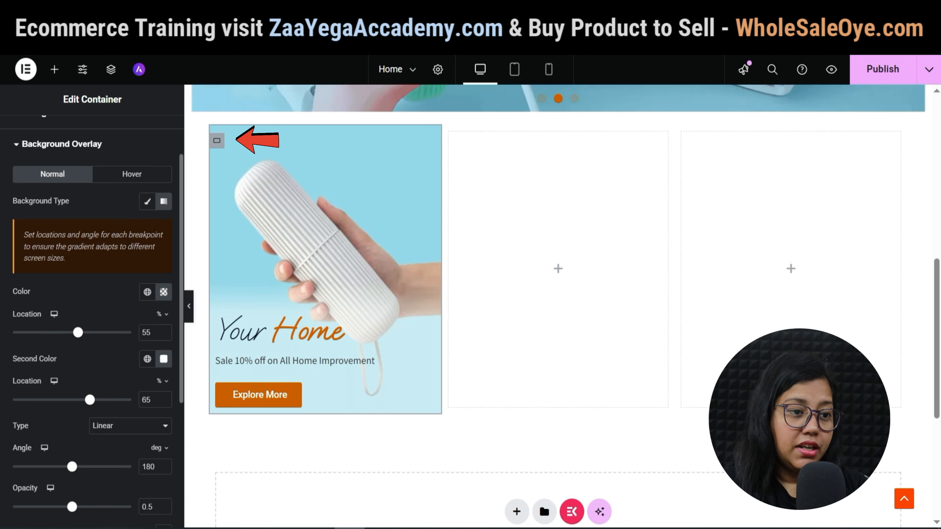
{"action": "right_click", "coordinate": [216, 140]}
Duplicate the Your Home card, delete the empty columns, and set a 20 px column gap.
{"action": "left_click", "coordinate": [248, 179]}
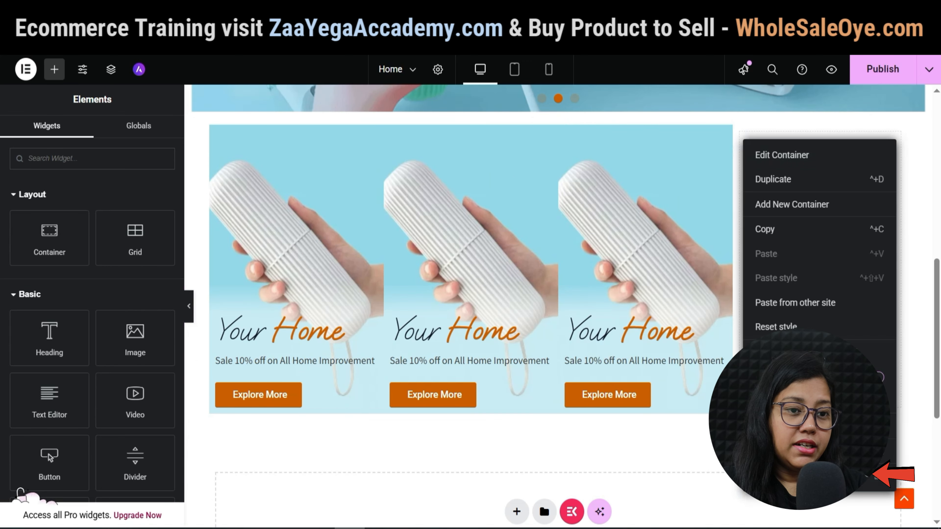
{"action": "key", "text": "Delete"}
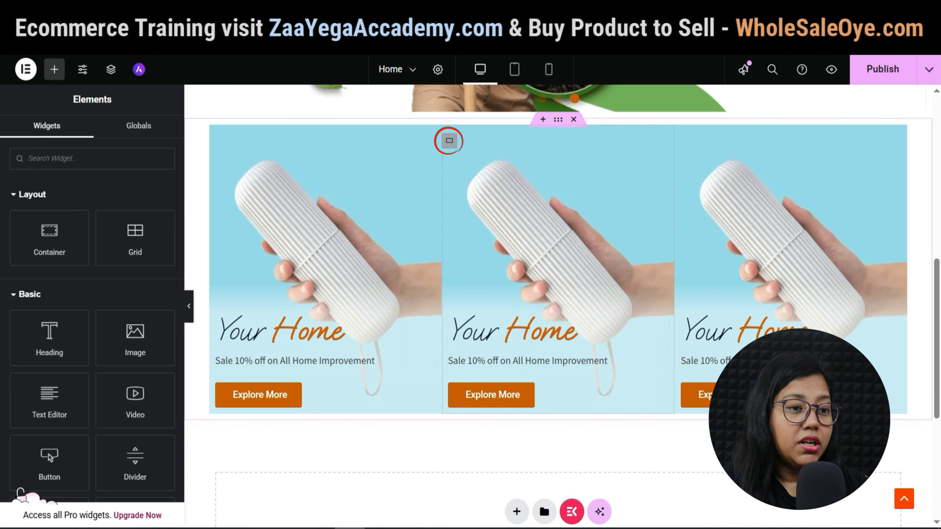
{"action": "left_click", "coordinate": [449, 140]}
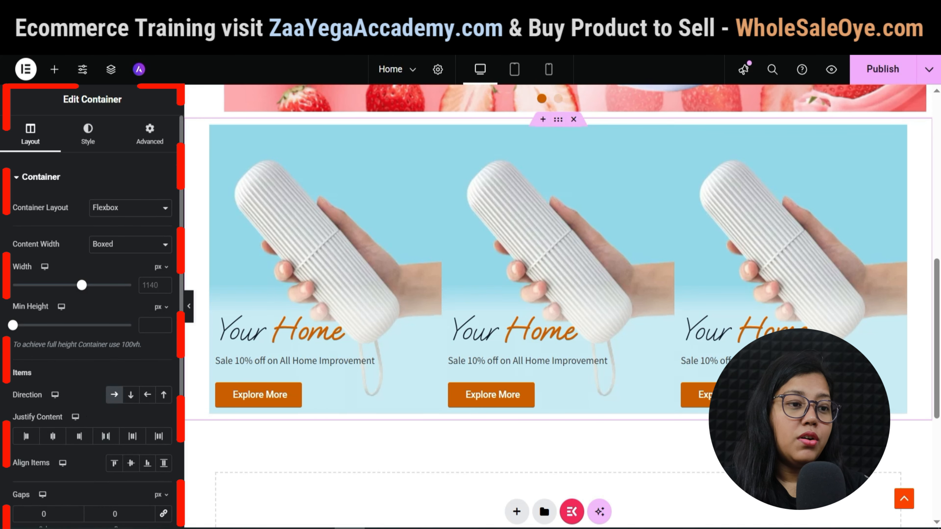
{"action": "scroll", "coordinate": [92, 307], "scroll_direction": "down", "scroll_amount": 2}
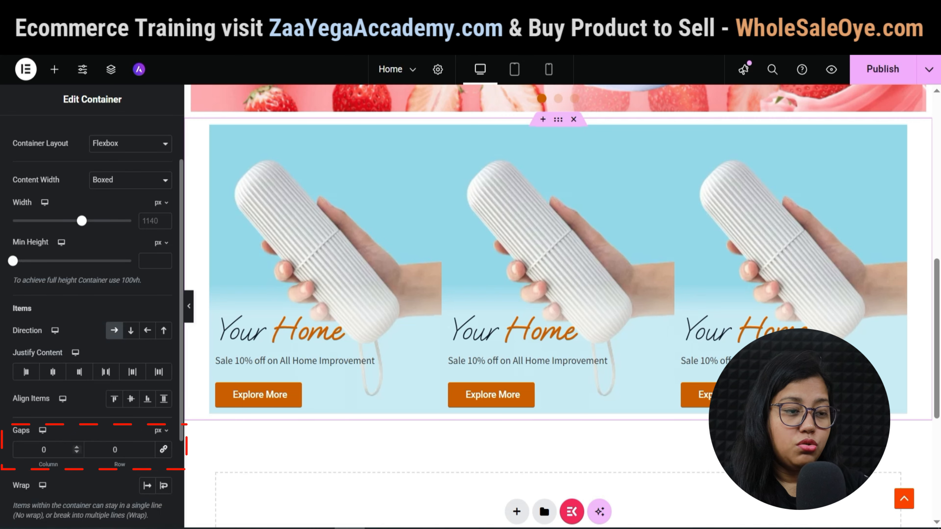
{"action": "type", "text": "20"}
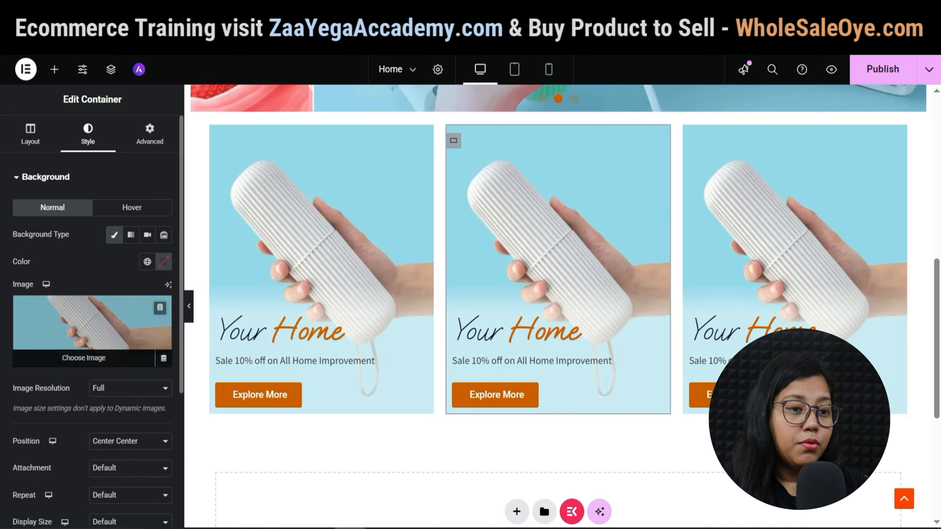
{"action": "left_click", "coordinate": [90, 326]}
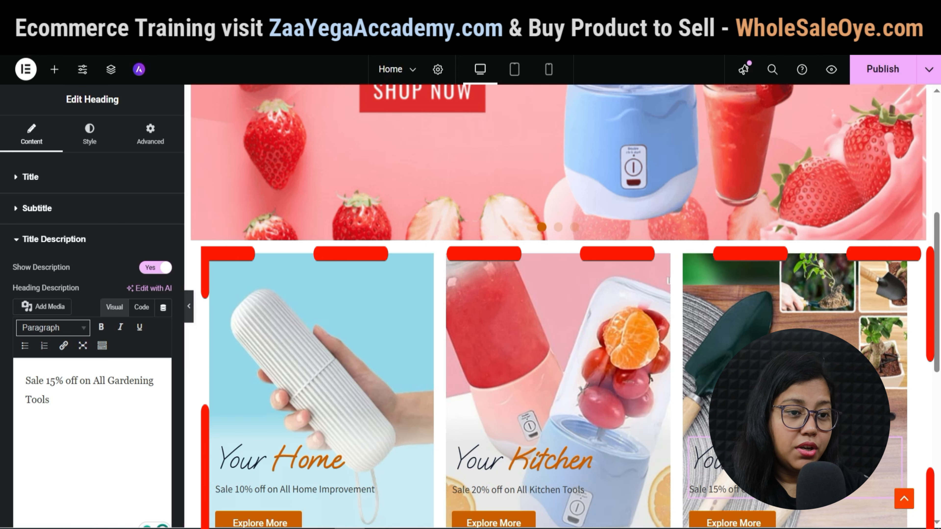
Add an empty single-row Flexbox container beneath the three promo cards.
{"action": "scroll", "coordinate": [562, 306], "scroll_direction": "down", "scroll_amount": 2}
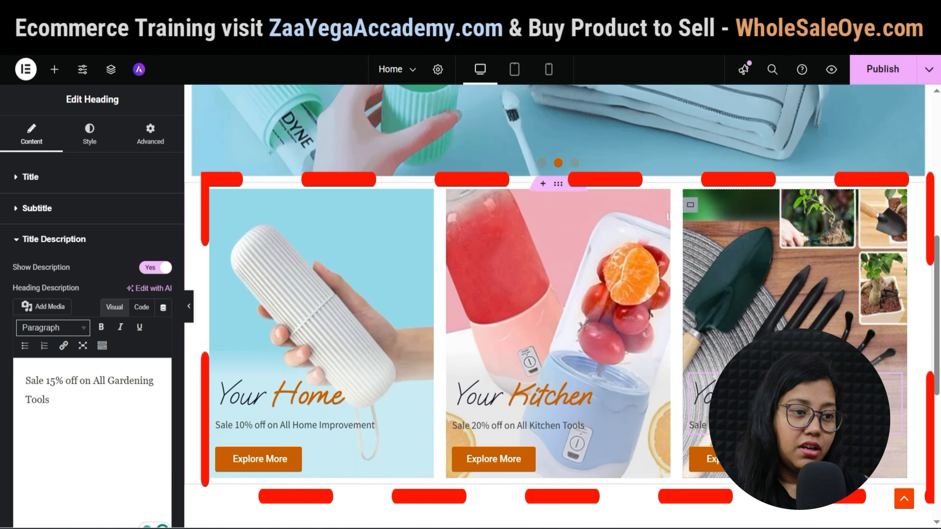
{"action": "scroll", "coordinate": [558, 306], "scroll_direction": "down", "scroll_amount": 4}
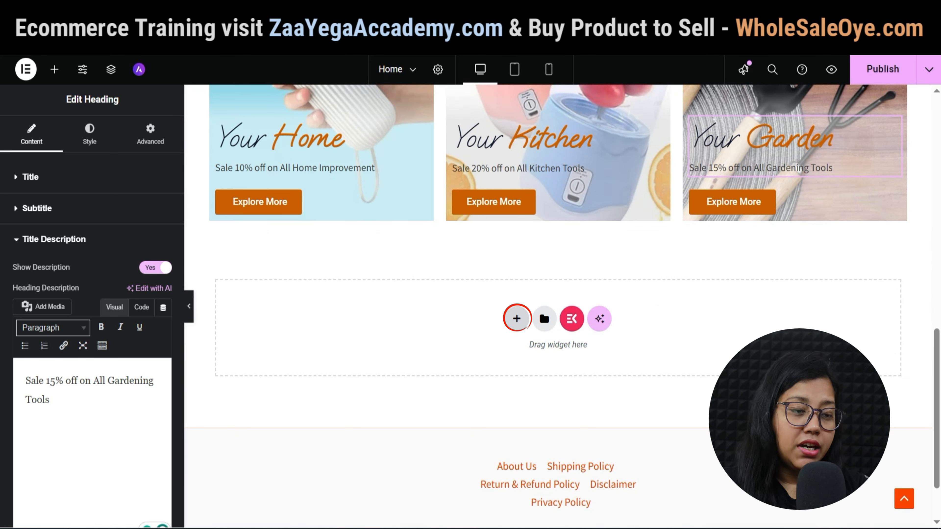
{"action": "left_click", "coordinate": [516, 318]}
{"action": "left_click", "coordinate": [519, 361]}
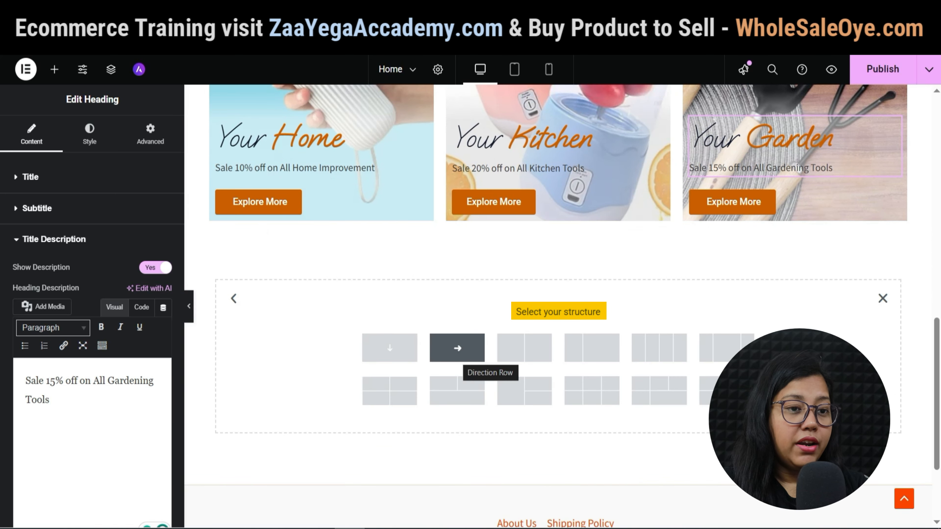
{"action": "left_click", "coordinate": [457, 348]}
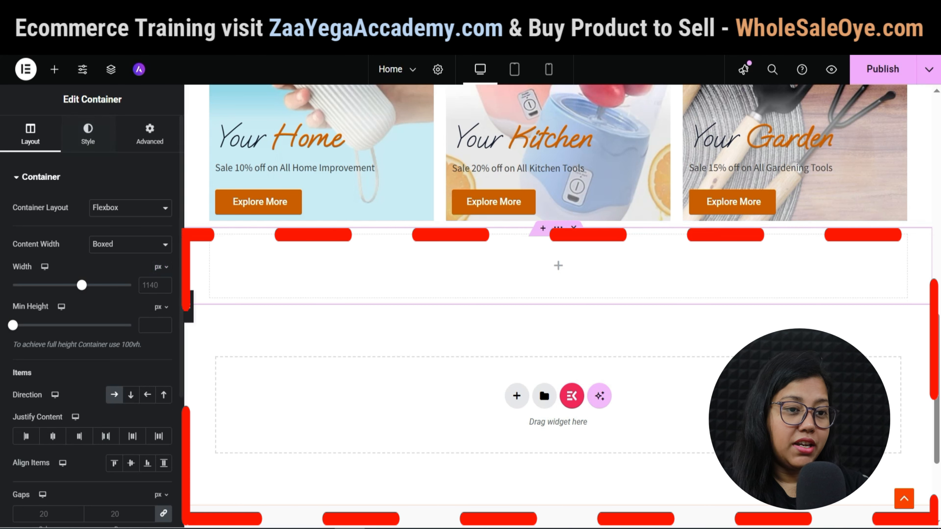
{"action": "left_click", "coordinate": [54, 69]}
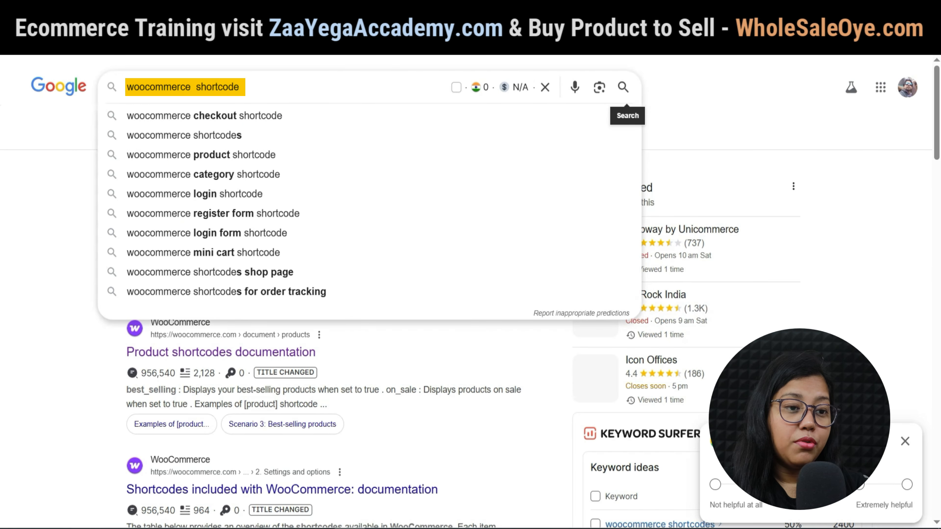
Open the WooCommerce Product shortcodes documentation from the 'woocommerce shortcode' search results.
{"action": "left_click", "coordinate": [622, 87]}
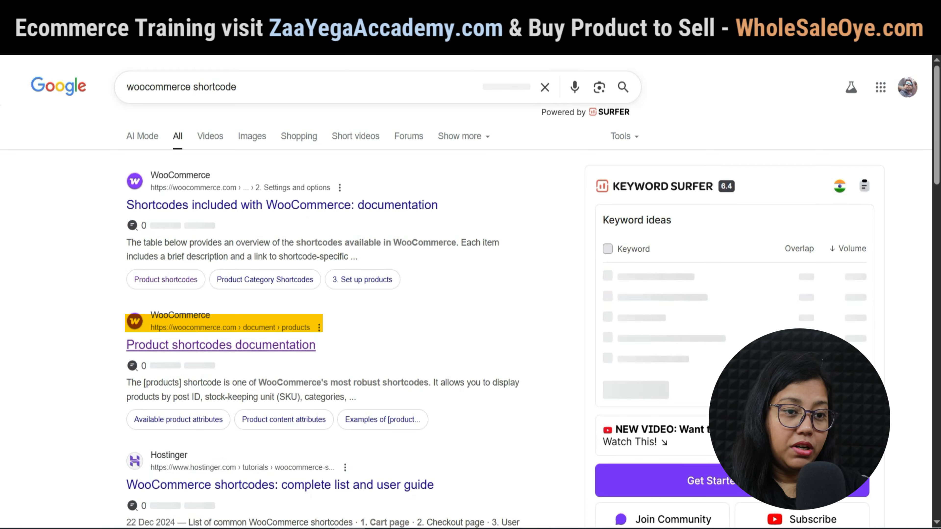
{"action": "left_click", "coordinate": [220, 342]}
{"action": "scroll", "coordinate": [464, 289], "scroll_direction": "down", "scroll_amount": 10}
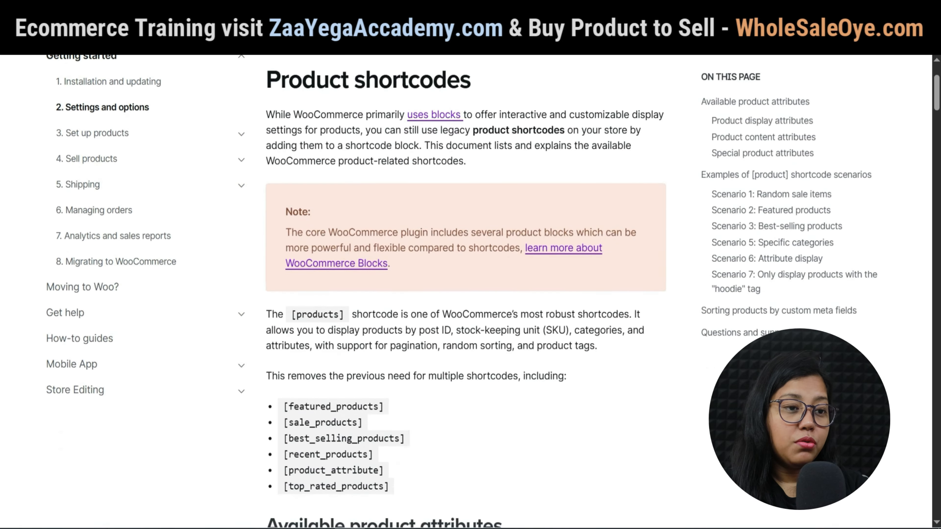
{"action": "scroll", "coordinate": [464, 289], "scroll_direction": "down", "scroll_amount": 12}
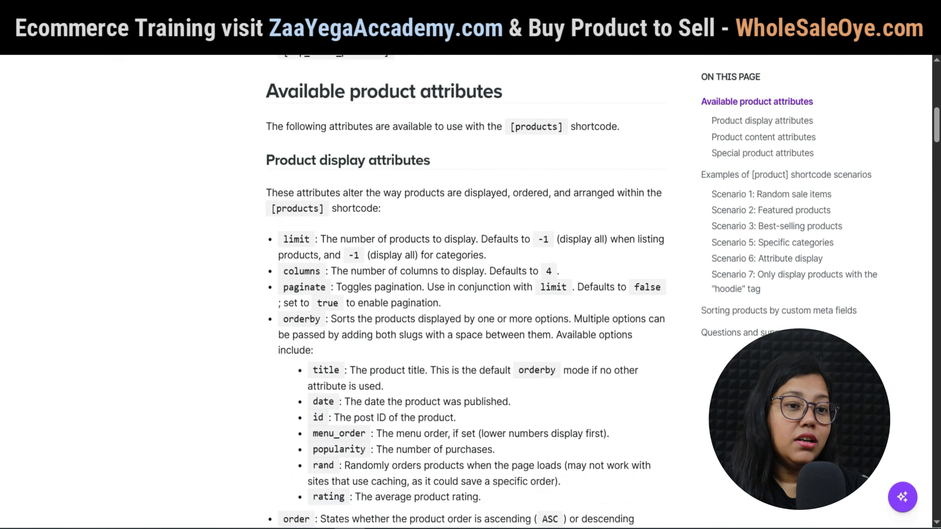
{"action": "scroll", "coordinate": [464, 289], "scroll_direction": "down", "scroll_amount": 15}
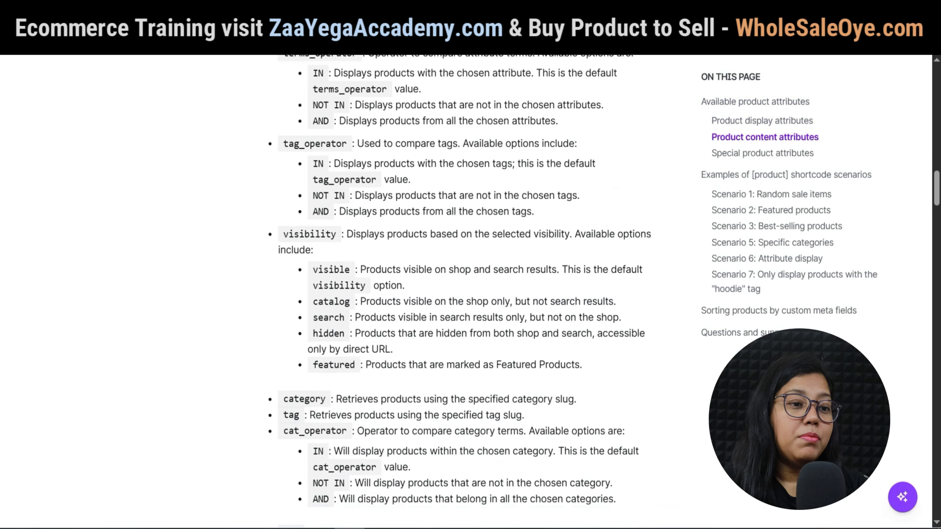
{"action": "scroll", "coordinate": [465, 289], "scroll_direction": "down", "scroll_amount": 7}
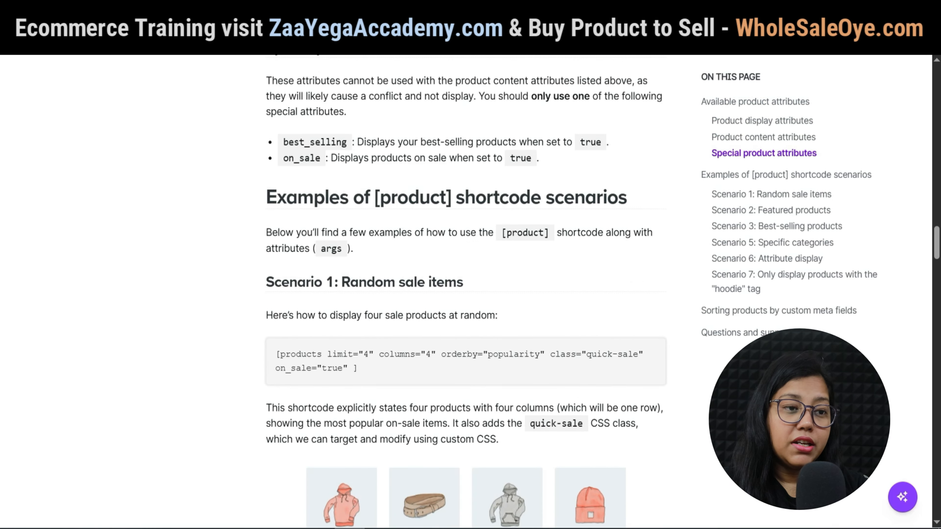
Copy the example shortcode [products limit="3" columns="3" best_selling="true"] from the Scenarios section.
{"action": "left_click", "coordinate": [475, 282]}
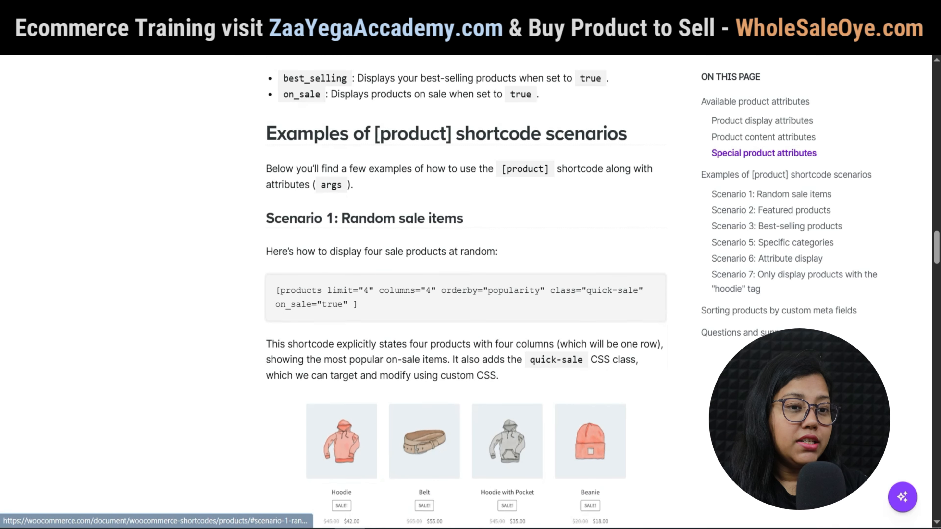
{"action": "scroll", "coordinate": [476, 282], "scroll_direction": "up", "scroll_amount": 2}
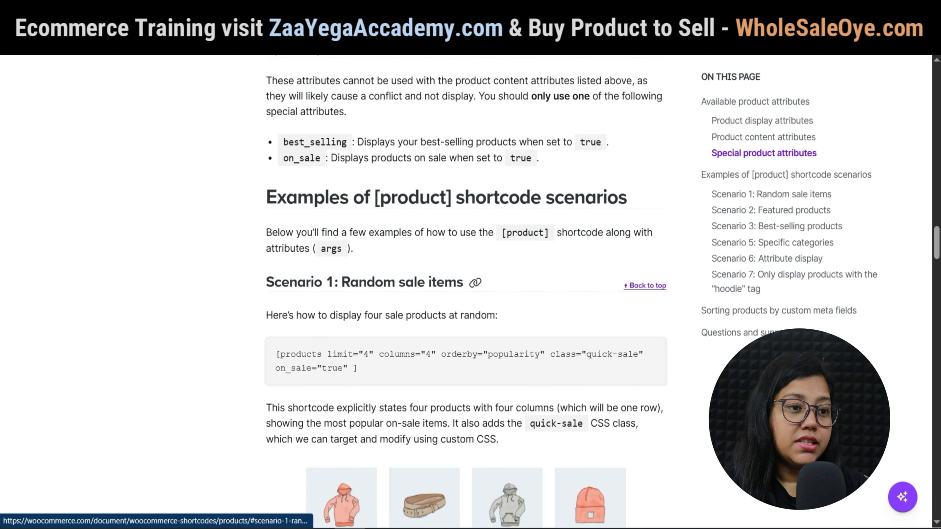
{"action": "left_click", "coordinate": [475, 282]}
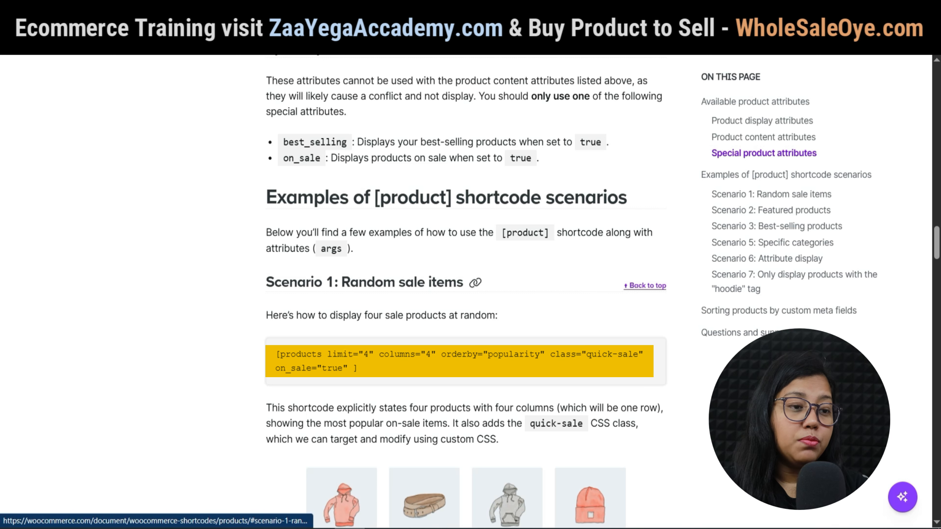
{"action": "scroll", "coordinate": [466, 370], "scroll_direction": "down", "scroll_amount": 10}
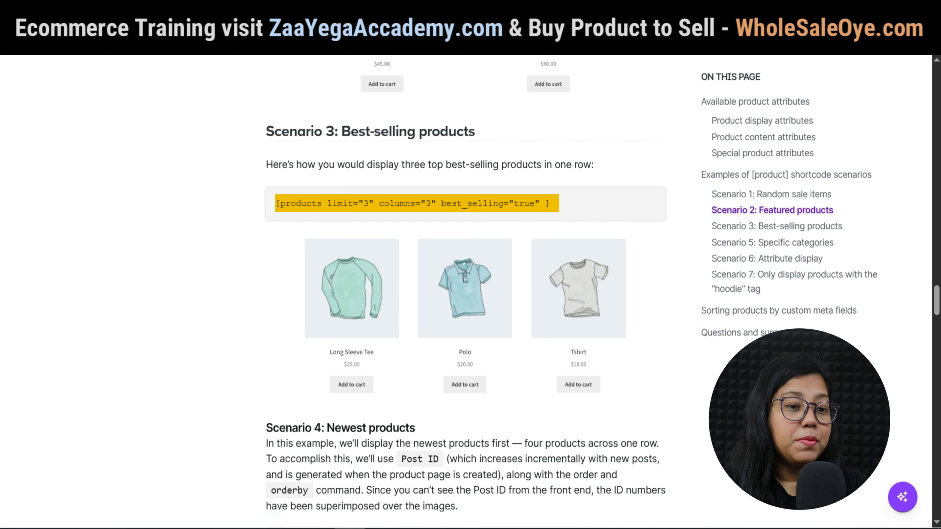
{"action": "triple_click", "coordinate": [482, 204]}
{"action": "right_click", "coordinate": [482, 203]}
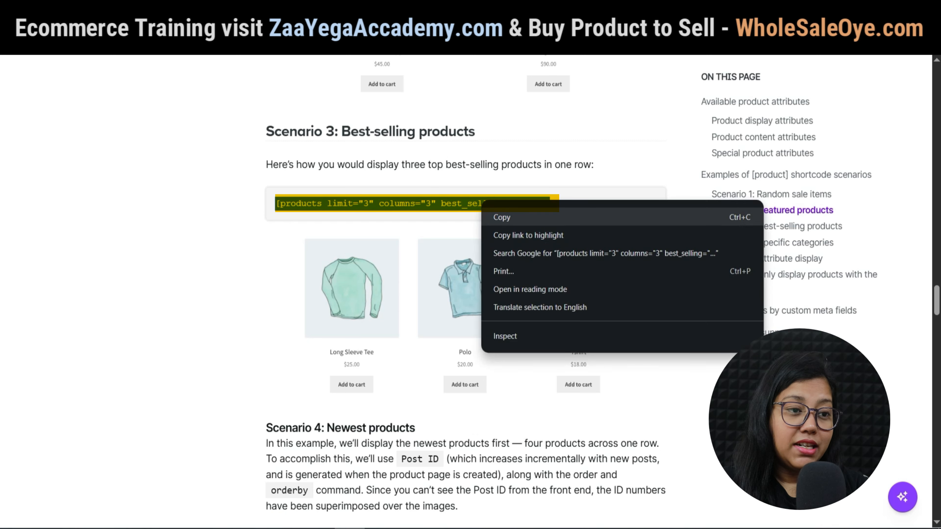
{"action": "left_click", "coordinate": [502, 217]}
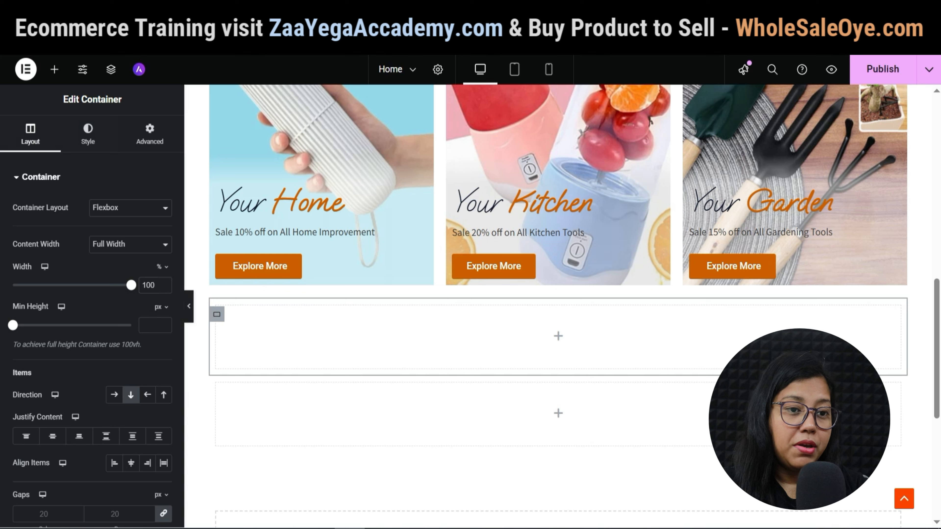
Add a Heading widget to the empty container with the title 'Our Best Seller'.
{"action": "left_click", "coordinate": [55, 69]}
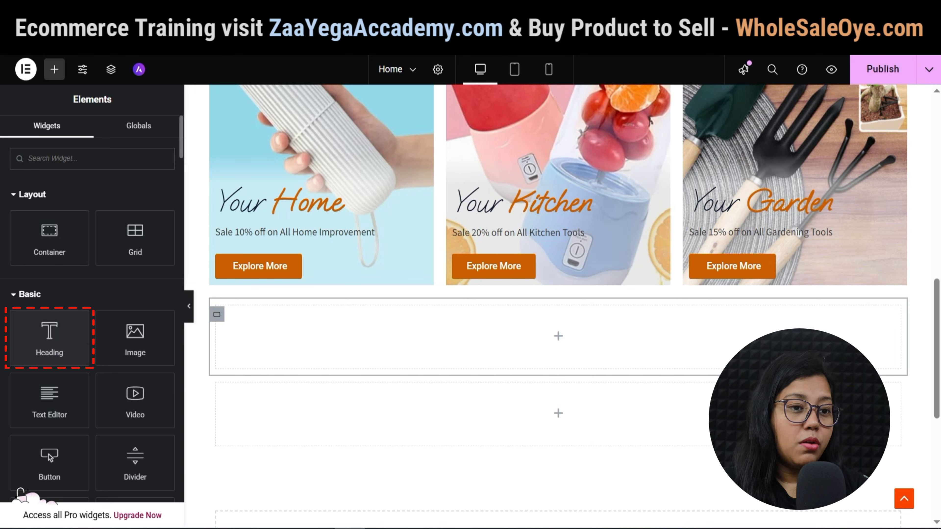
{"action": "left_click", "coordinate": [49, 338]}
{"action": "triple_click", "coordinate": [62, 223]}
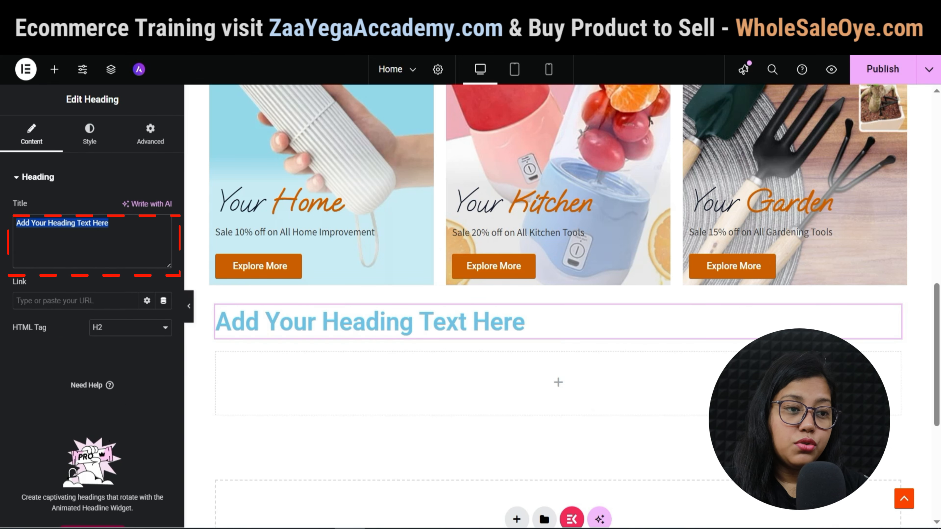
{"action": "type", "text": "Our Best Seller"}
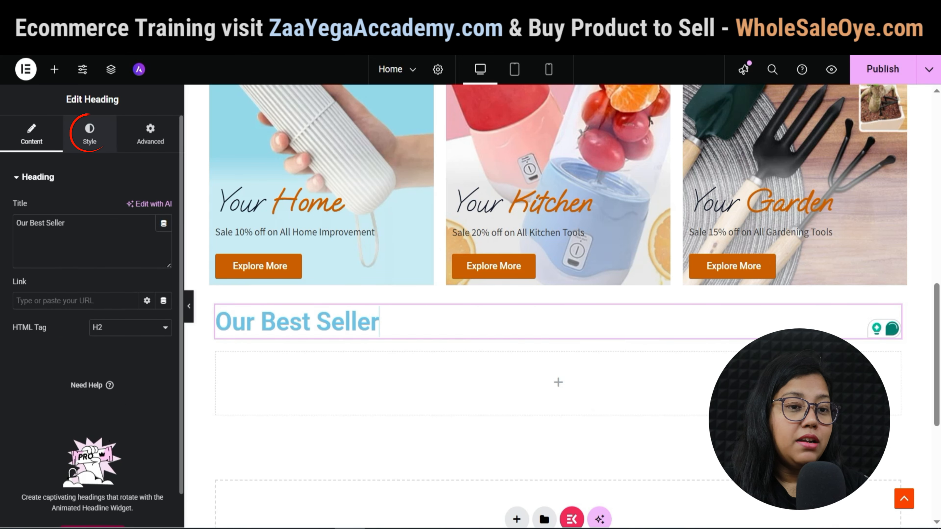
Style the heading in the Ooh Baby font, centred, with a dark orange global colour.
{"action": "left_click", "coordinate": [90, 134]}
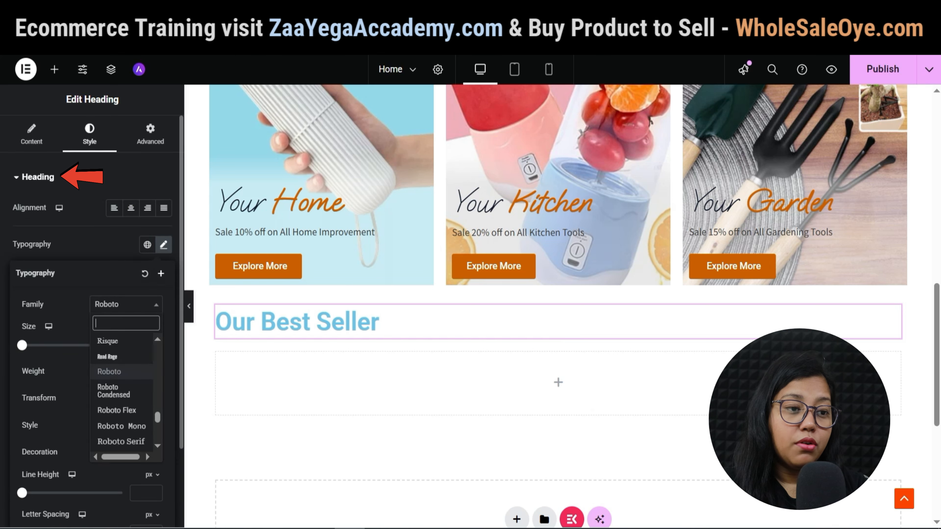
{"action": "type", "text": "baby"}
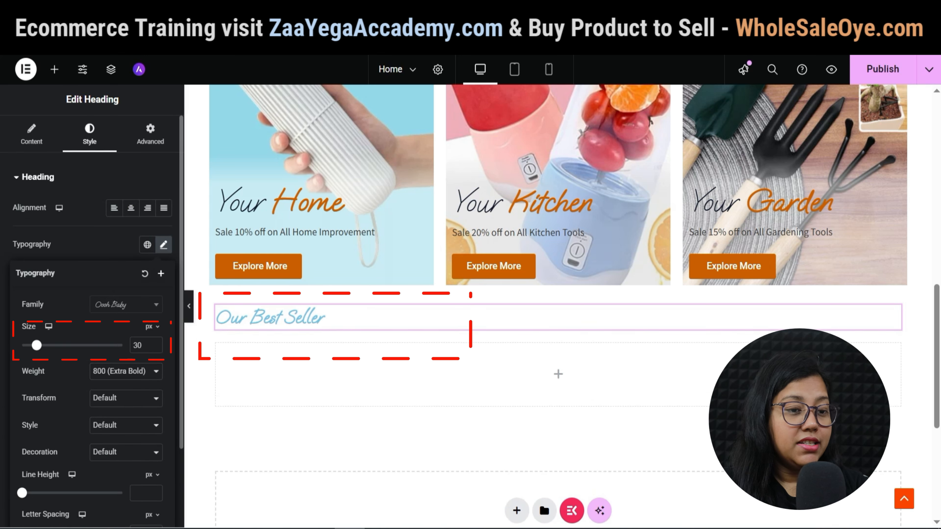
{"action": "left_click", "coordinate": [163, 244]}
{"action": "left_click", "coordinate": [131, 207]}
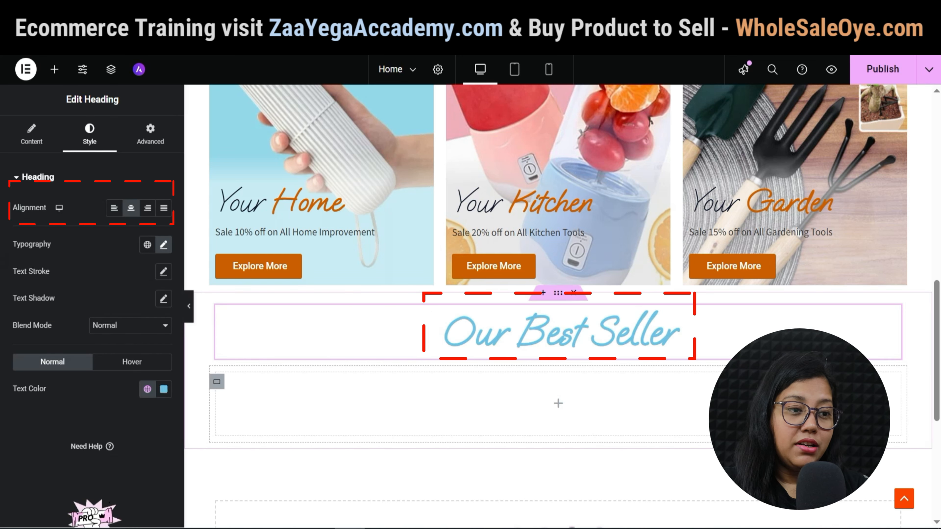
{"action": "left_click", "coordinate": [148, 389]}
{"action": "left_click", "coordinate": [56, 240]}
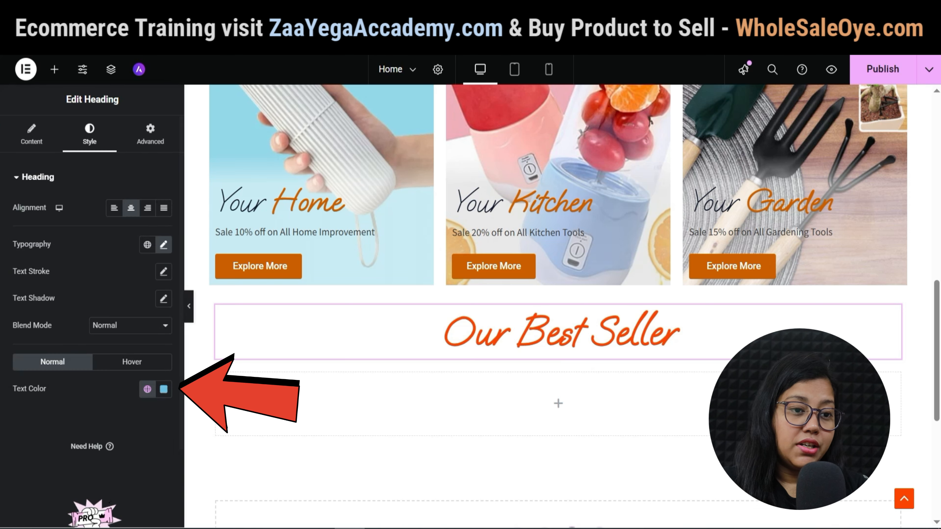
{"action": "left_click", "coordinate": [147, 388]}
{"action": "left_click", "coordinate": [69, 264]}
{"action": "left_click", "coordinate": [54, 69]}
{"action": "scroll", "coordinate": [49, 396], "scroll_direction": "down", "scroll_amount": 2}
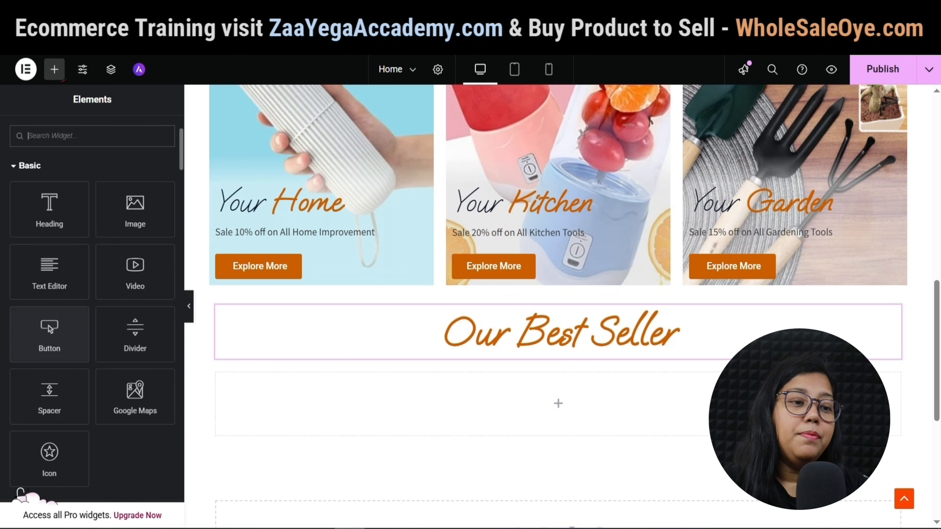
Place a Shortcode widget under the heading containing the pasted best-selling products shortcode.
{"action": "scroll", "coordinate": [92, 315], "scroll_direction": "down", "scroll_amount": 2}
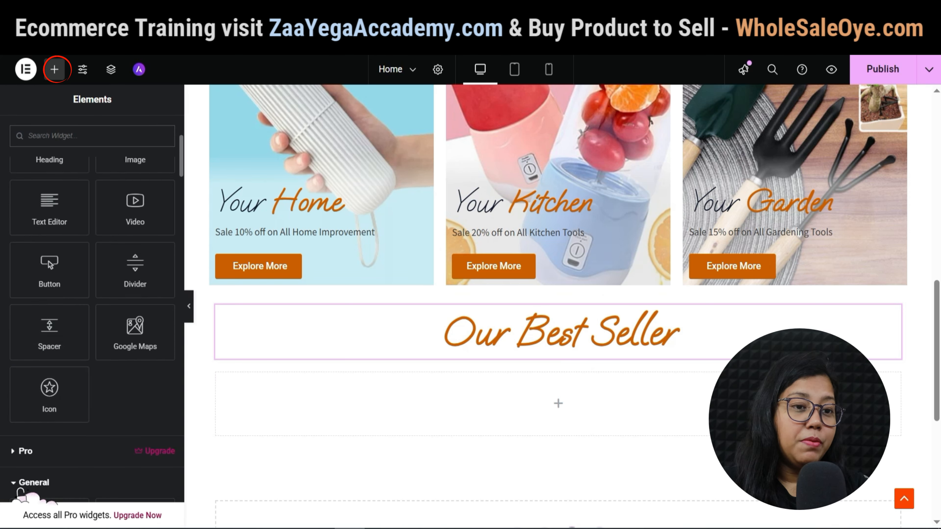
{"action": "type", "text": "shor"}
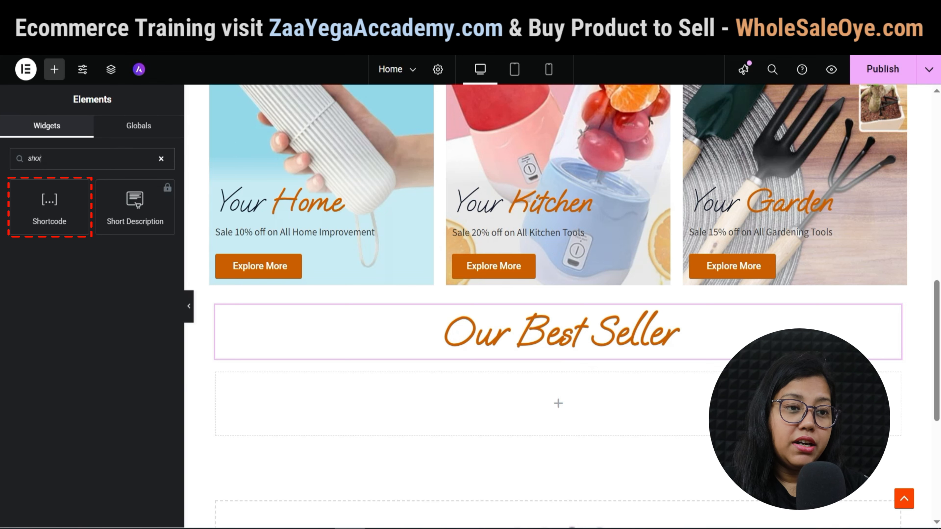
{"action": "left_click_drag", "start_coordinate": [50, 206], "coordinate": [550, 406]}
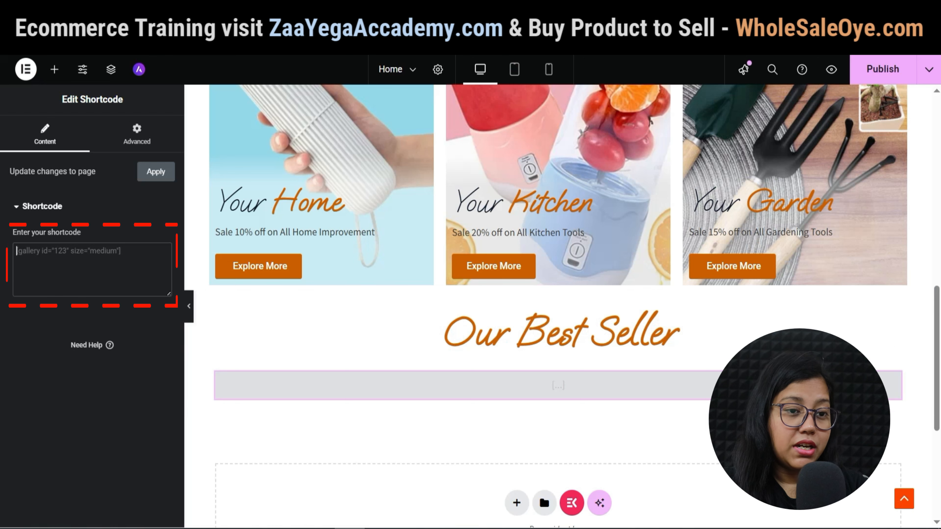
{"action": "key", "text": "ctrl+v"}
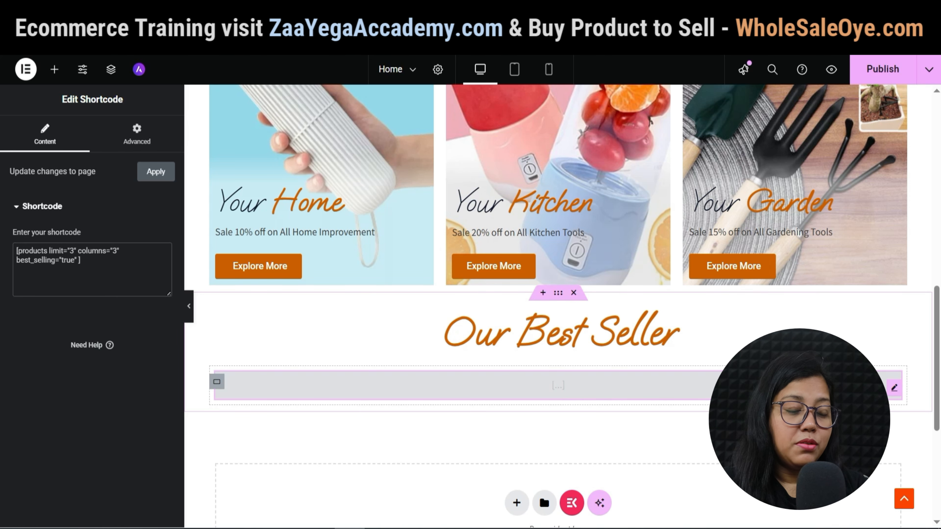
Start an 'Our New Arrival' section below, searching widgets for another Shortcode.
{"action": "scroll", "coordinate": [558, 296], "scroll_direction": "down", "scroll_amount": 3}
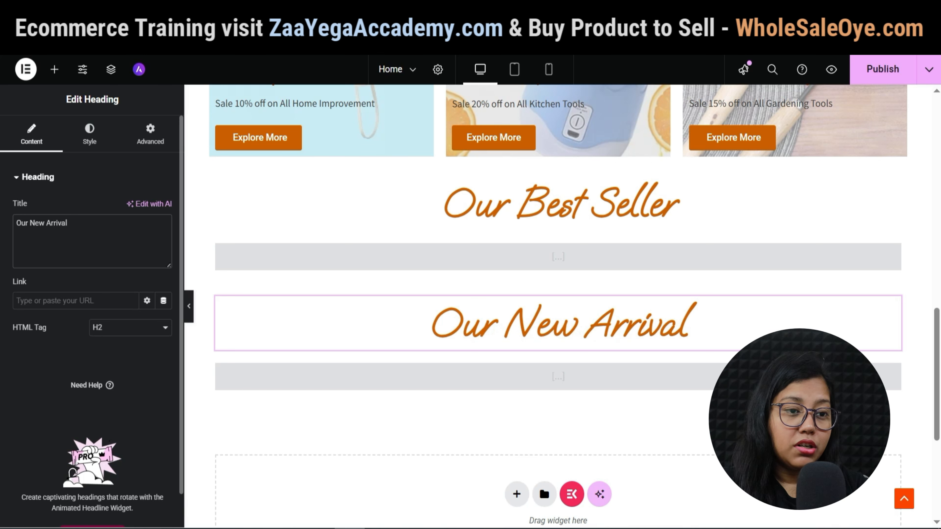
{"action": "type", "text": "Our New Arrival"}
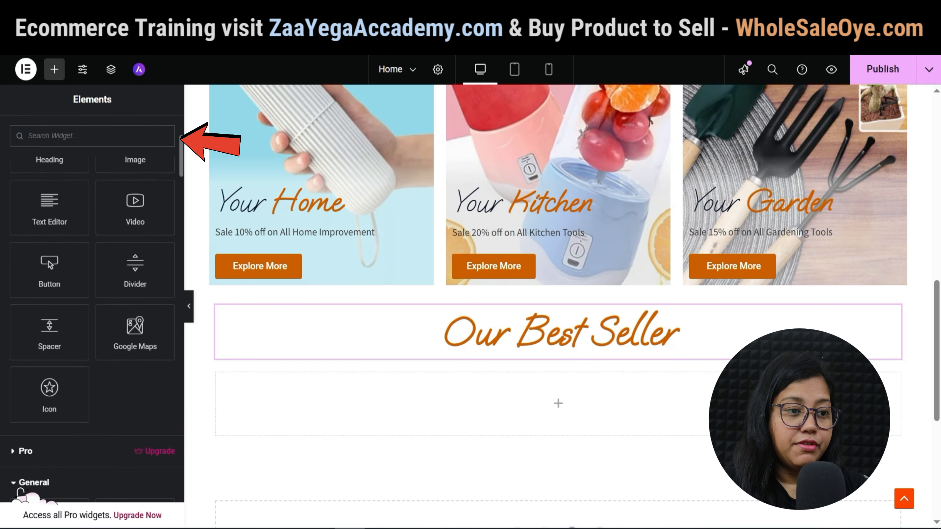
{"action": "type", "text": "shor"}
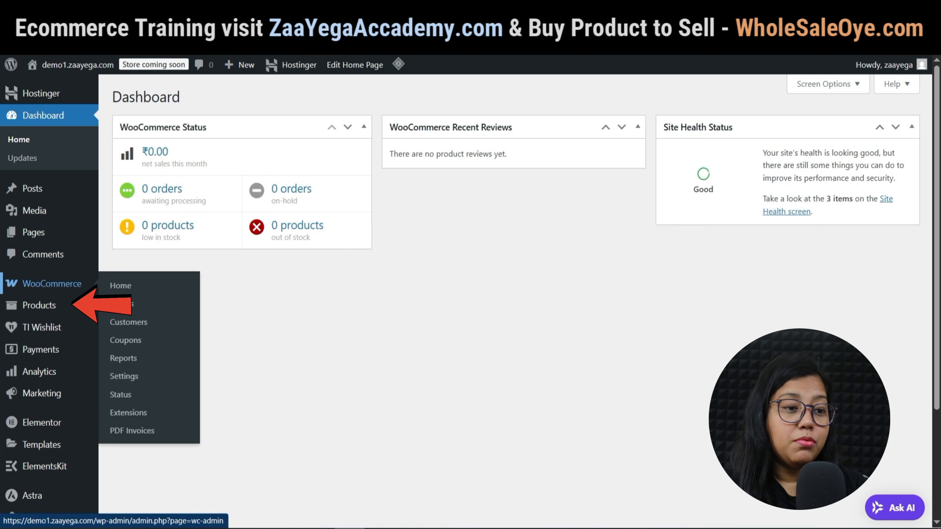
Create the Home Improvement product category with the slug home-improvement.
{"action": "mouse_move", "coordinate": [39, 305]}
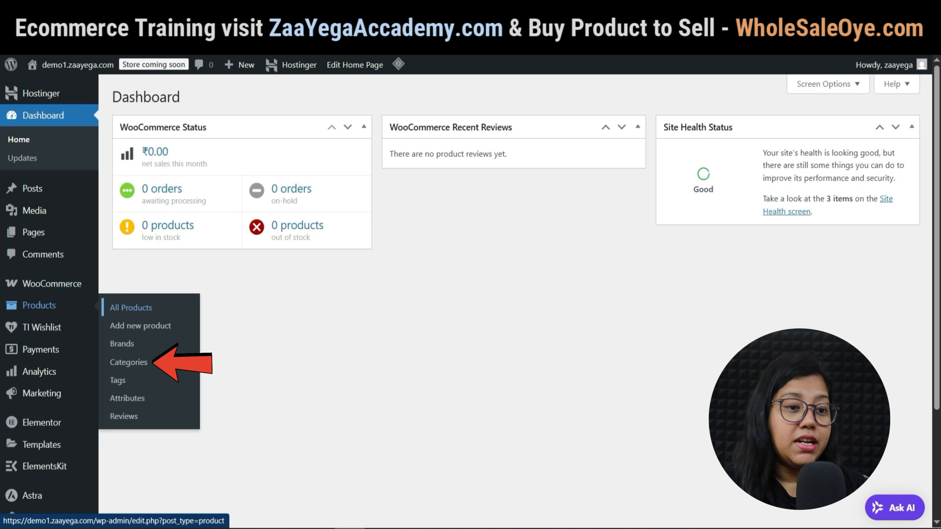
{"action": "left_click", "coordinate": [128, 362]}
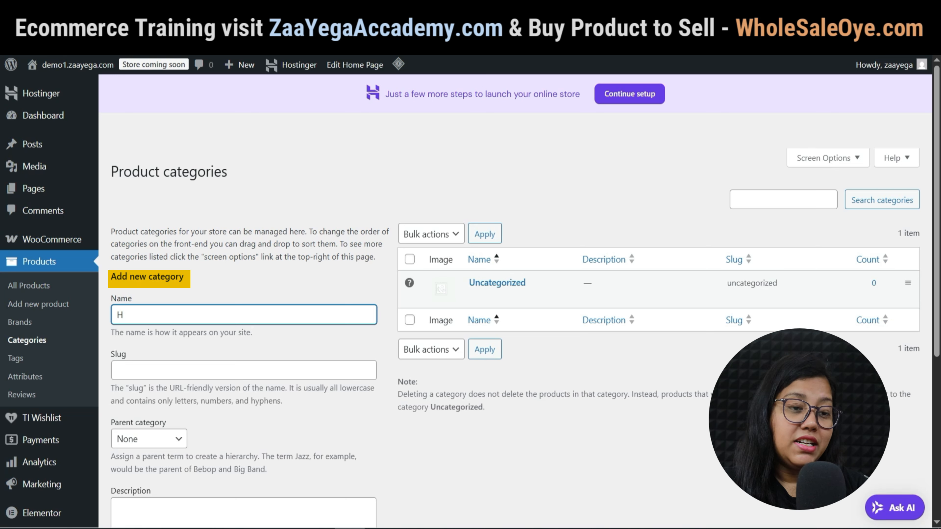
{"action": "type", "text": "Improvement"}
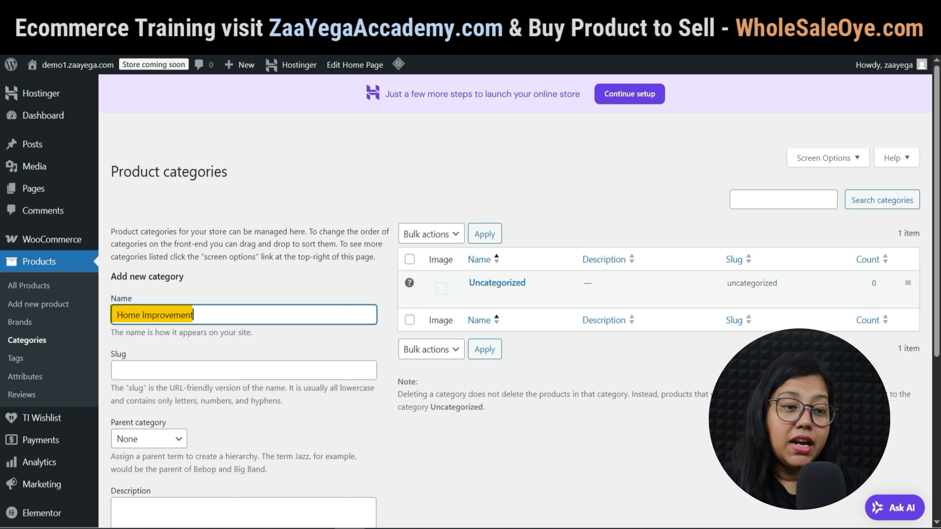
{"action": "key", "text": "ctrl+a"}
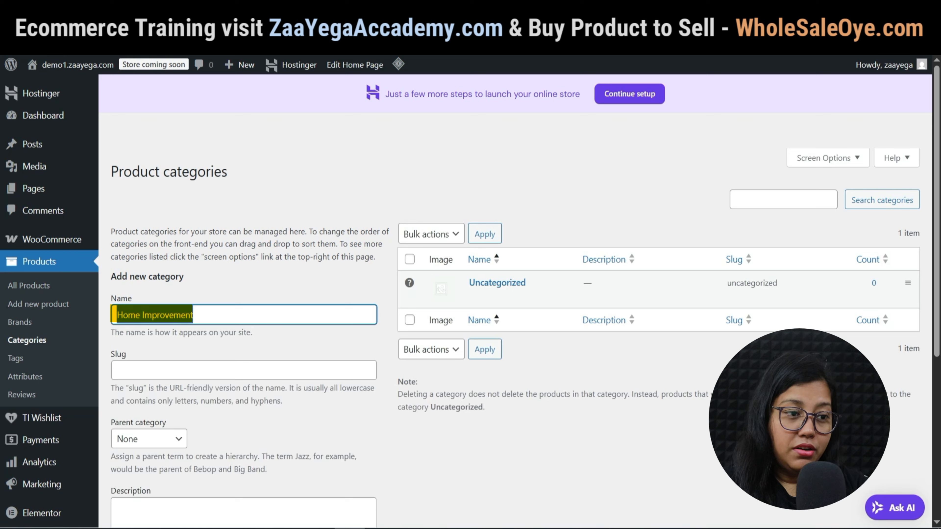
{"action": "left_click", "coordinate": [117, 370]}
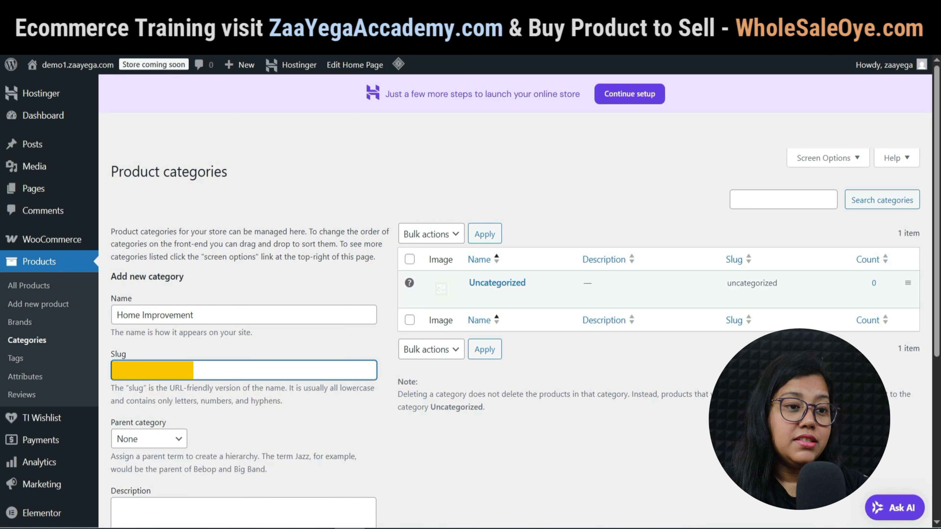
{"action": "key", "text": "shift+Right"}
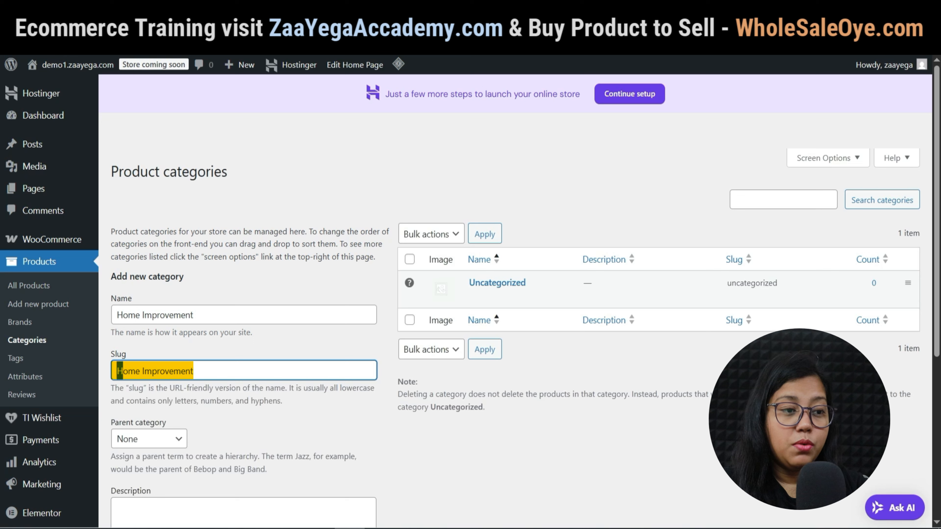
{"action": "type", "text": "h"}
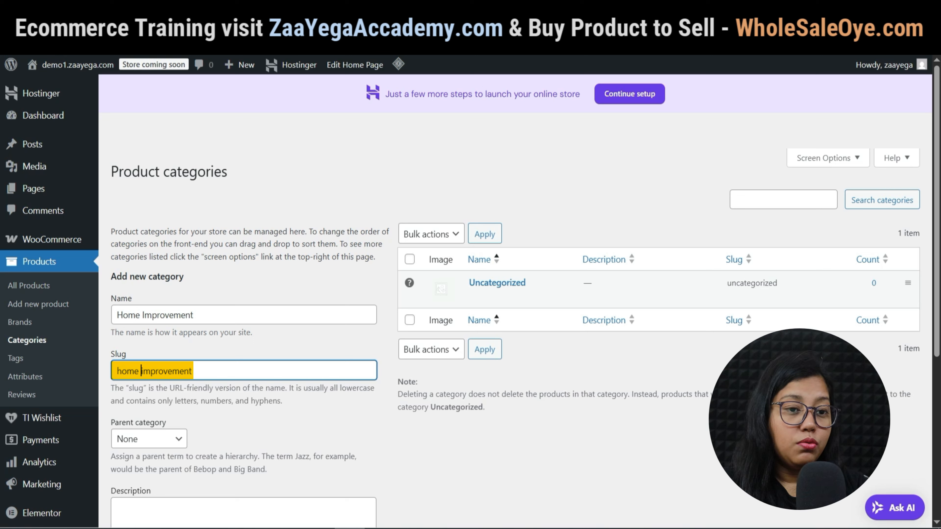
{"action": "key", "text": "BackSpace"}
{"action": "type", "text": "_"}
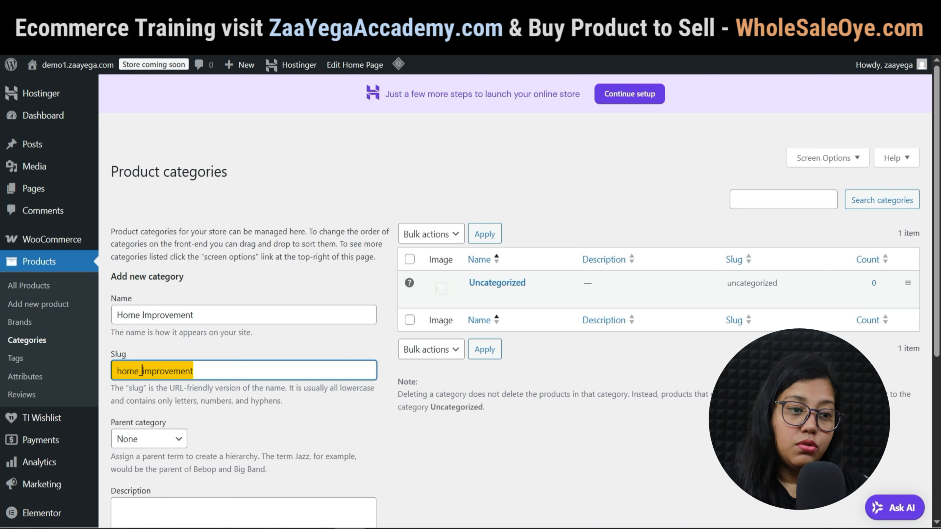
{"action": "key", "text": "BackSpace"}
{"action": "type", "text": "-"}
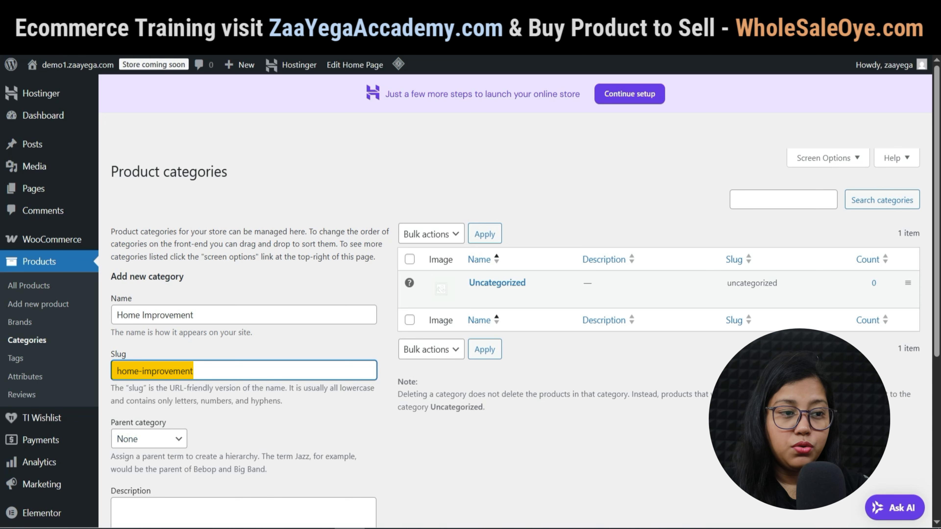
{"action": "scroll", "coordinate": [515, 319], "scroll_direction": "down", "scroll_amount": 5}
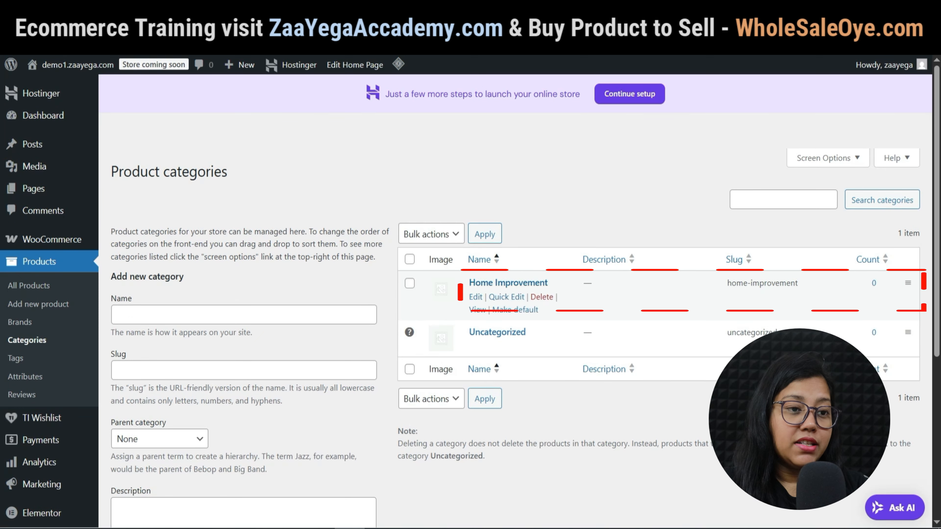
Add the Kitchen Tools category with the slug kitchen-tools.
{"action": "left_click", "coordinate": [243, 314]}
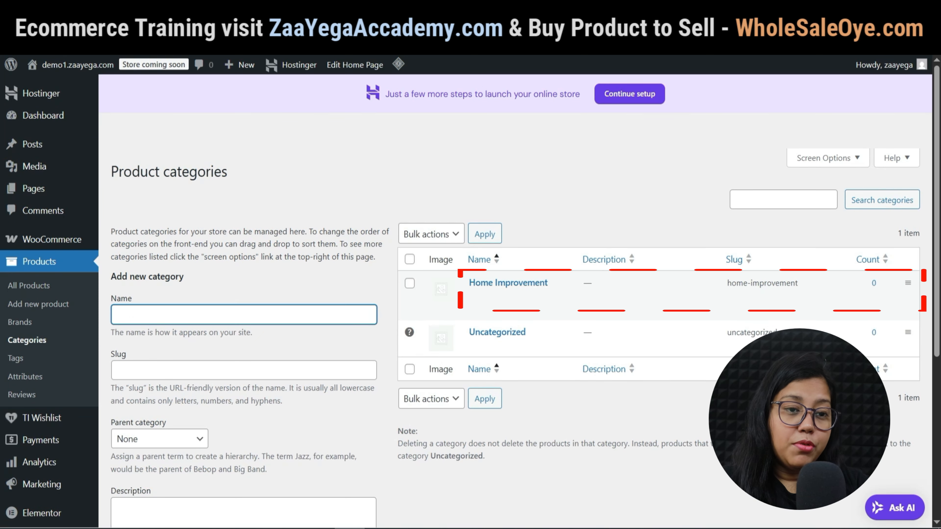
{"action": "type", "text": "Kitchen Tools"}
{"action": "key", "text": "Tab"}
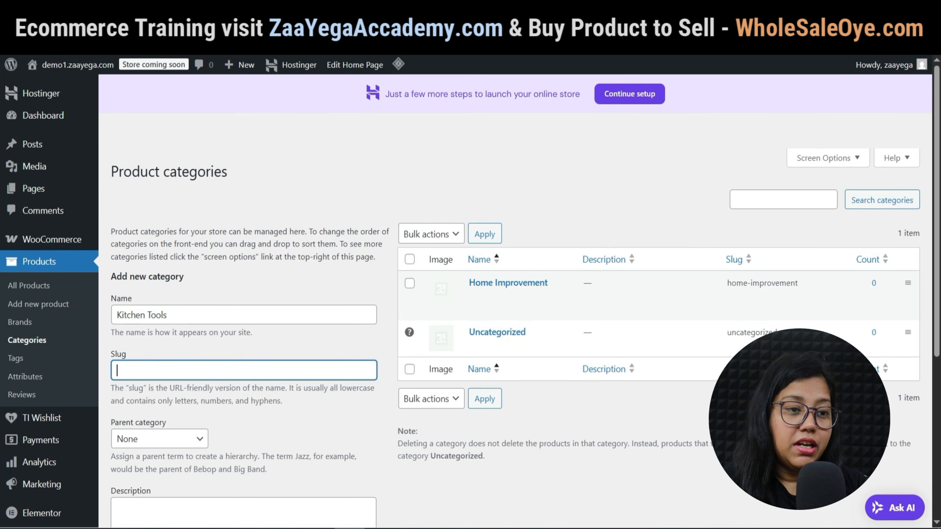
{"action": "type", "text": "Kitchen Toolt"}
{"action": "key", "text": "Home"}
{"action": "key", "text": "Delete"}
{"action": "type", "text": "k"}
{"action": "left_click", "coordinate": [147, 371]}
{"action": "key", "text": "BackSpace"}
{"action": "type", "text": "-"}
Add the Garden & Outdoor category with the slug garden-outdoor.
{"action": "type", "text": "Garden & Out"}
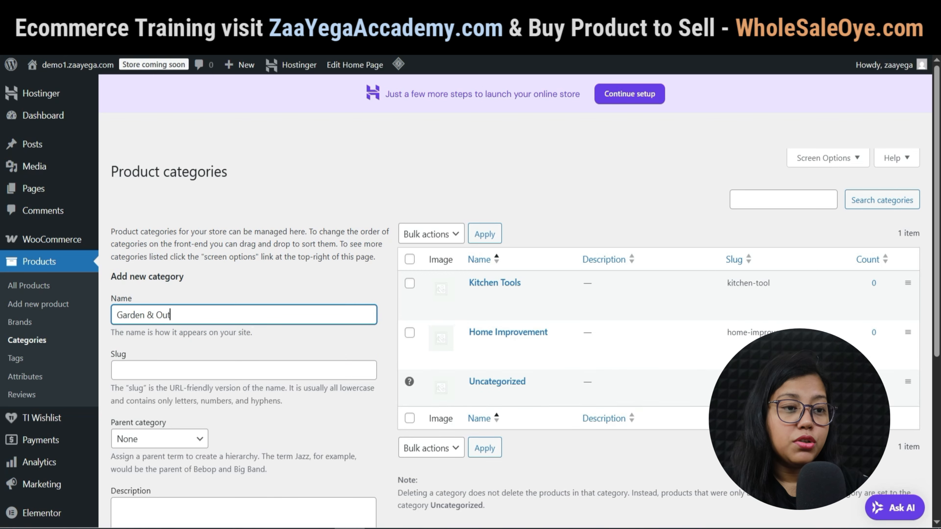
{"action": "type", "text": "door"}
{"action": "key", "text": "Tab"}
{"action": "type", "text": "garden-outdoor"}
{"action": "scroll", "coordinate": [243, 371], "scroll_direction": "down", "scroll_amount": 7}
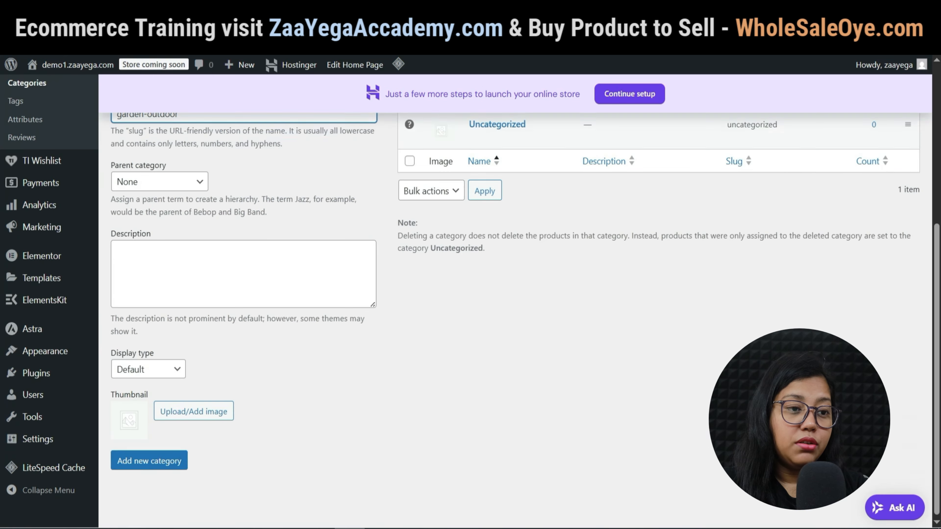
{"action": "left_click", "coordinate": [149, 460]}
{"action": "scroll", "coordinate": [244, 371], "scroll_direction": "up", "scroll_amount": 7}
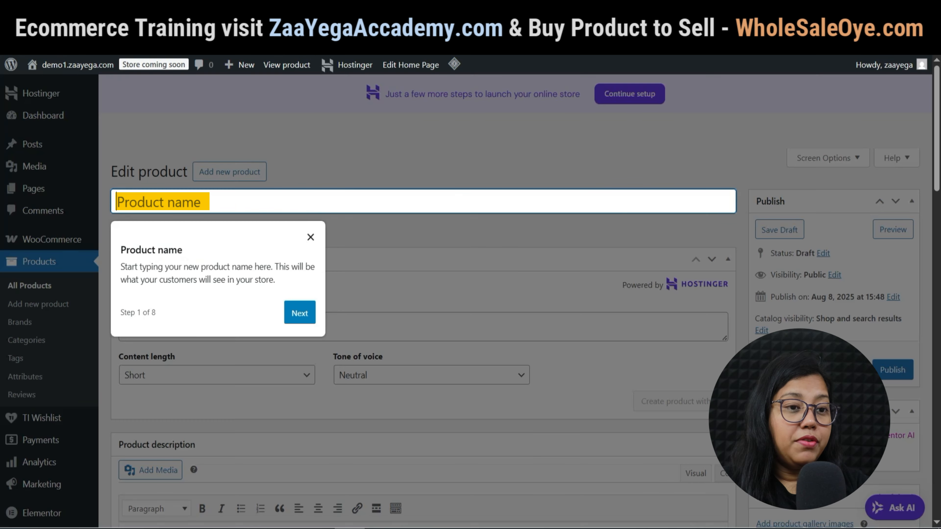
Follow the new-product tour through product data, sale price, Standard tax class and inventory.
{"action": "left_click", "coordinate": [299, 312]}
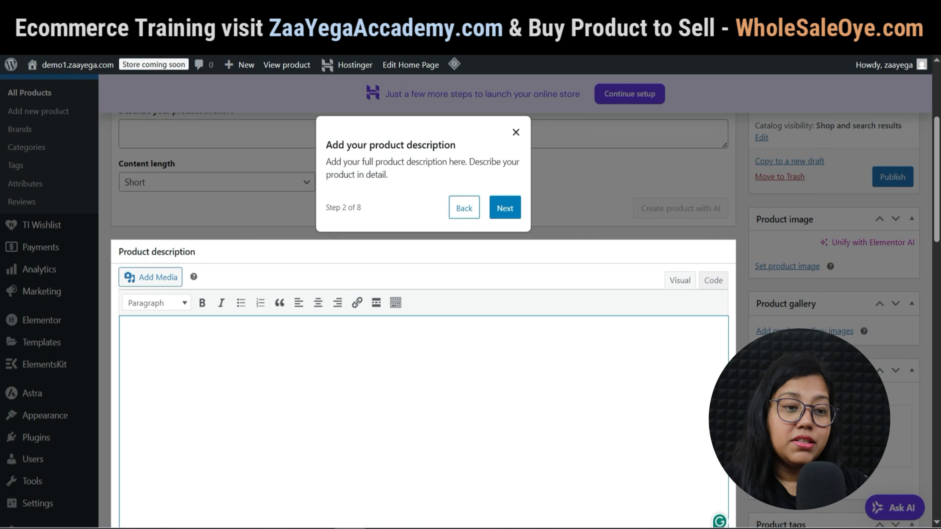
{"action": "left_click", "coordinate": [505, 208]}
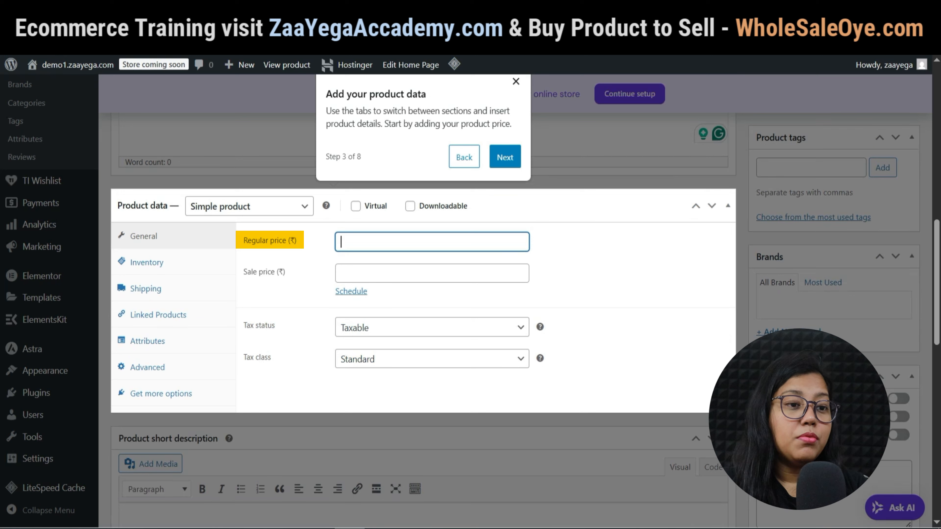
{"action": "left_click", "coordinate": [393, 273]}
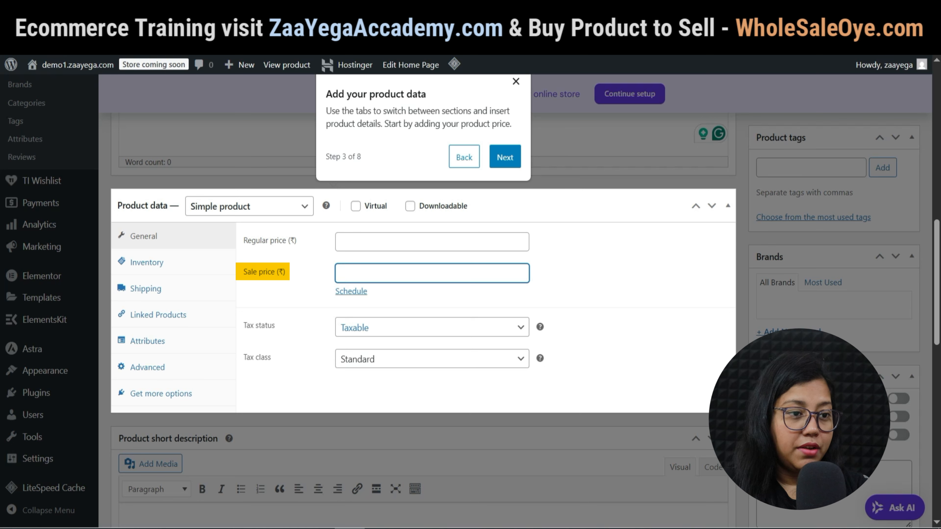
{"action": "left_click", "coordinate": [431, 327]}
{"action": "left_click", "coordinate": [431, 328]}
{"action": "left_click", "coordinate": [432, 359]}
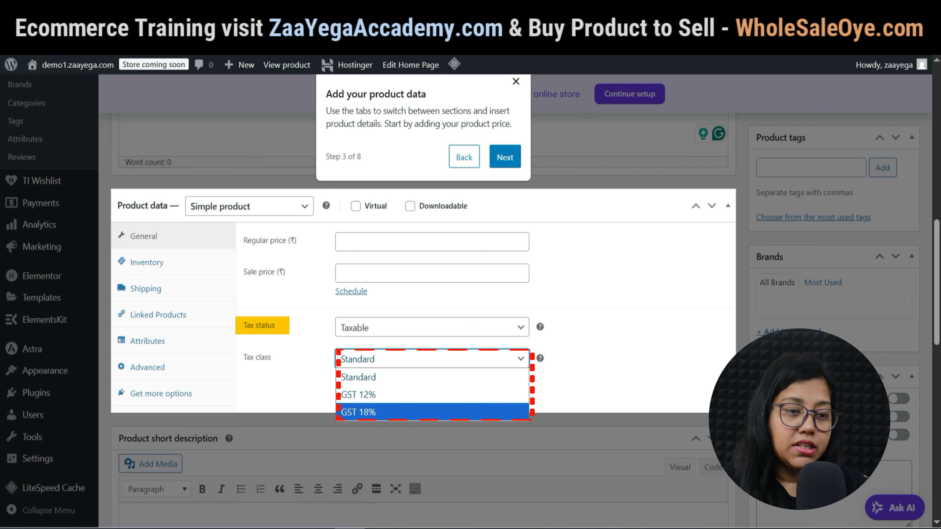
{"action": "left_click", "coordinate": [431, 377]}
{"action": "left_click", "coordinate": [432, 387]}
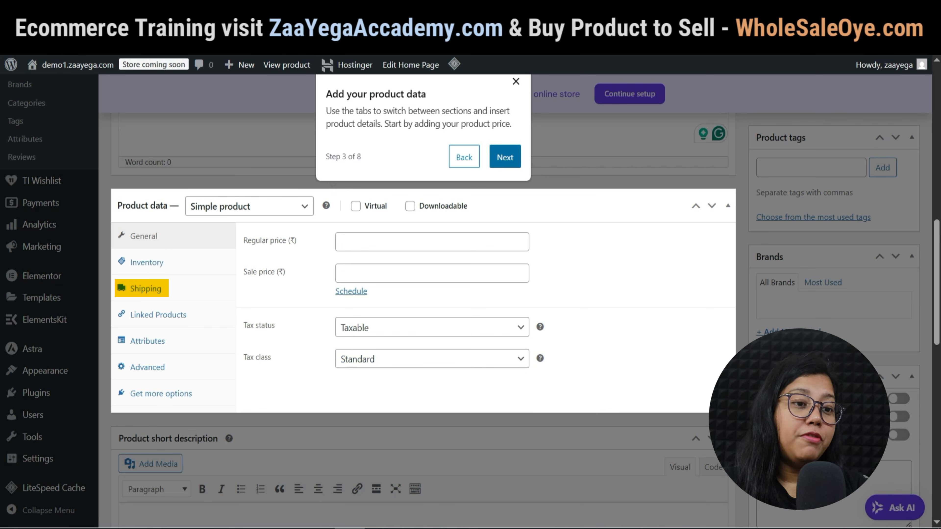
Start a bulleted short description with 'sss' and set the garden tools photo as product image.
{"action": "left_click", "coordinate": [505, 157]}
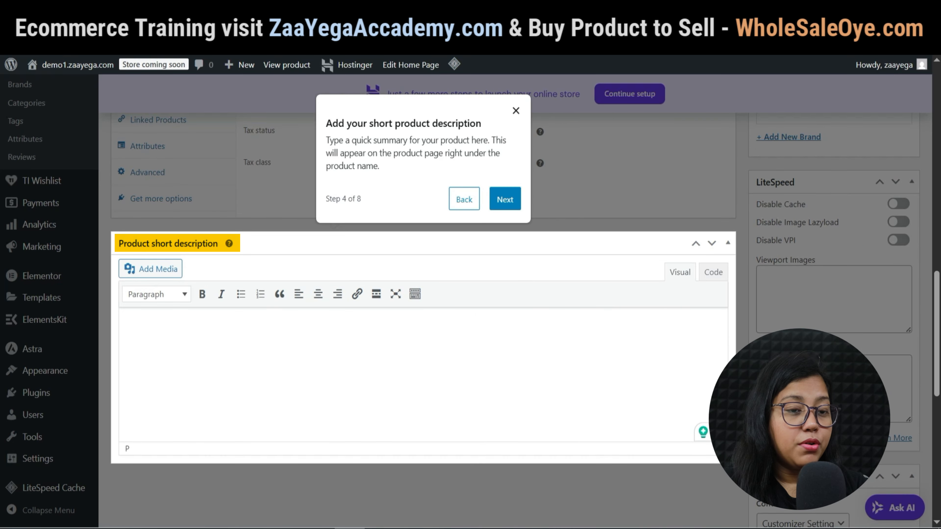
{"action": "left_click", "coordinate": [241, 294]}
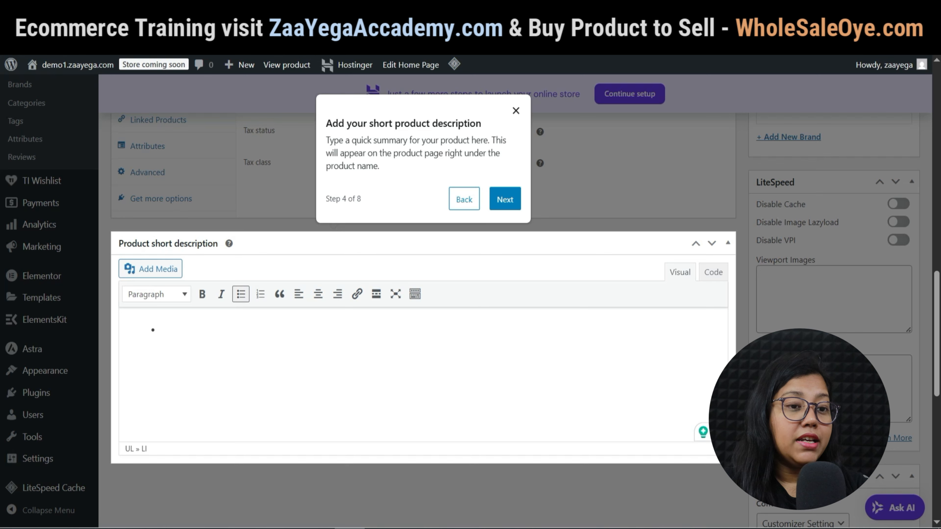
{"action": "type", "text": "sss"}
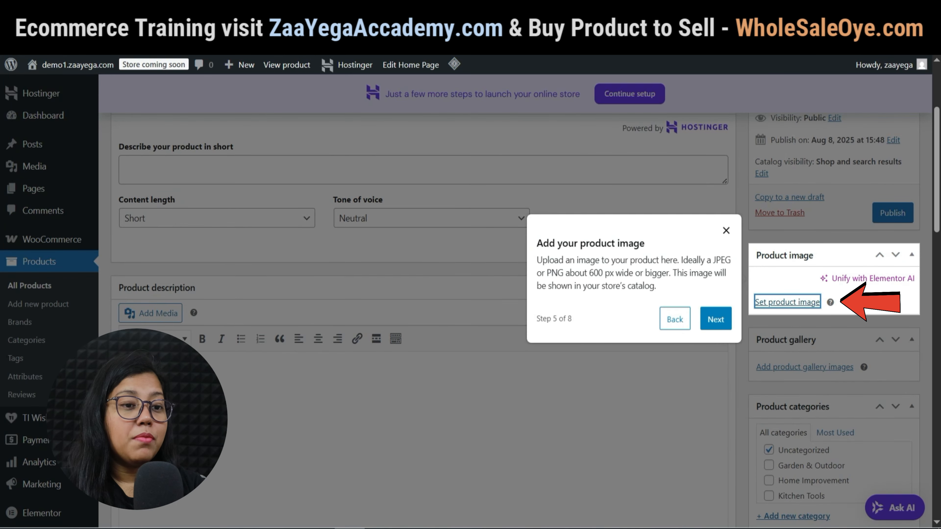
{"action": "left_click", "coordinate": [787, 301]}
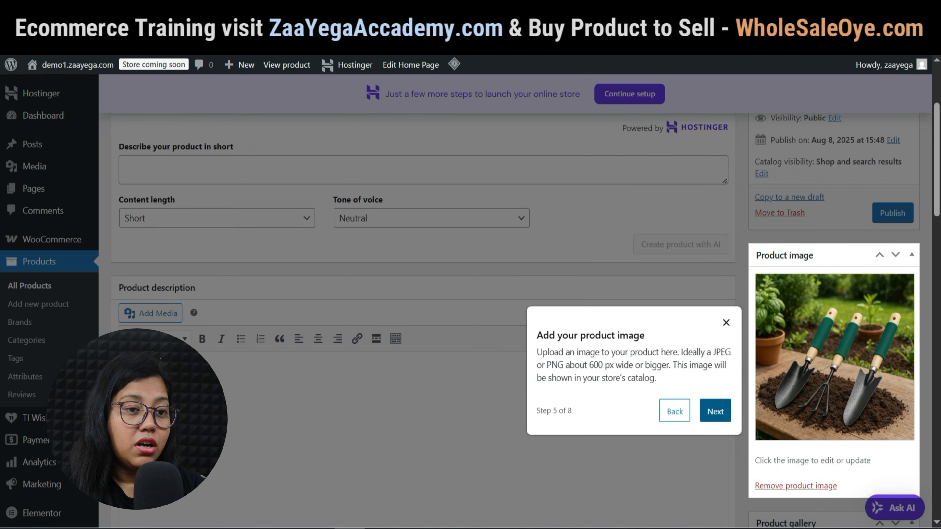
Add a garden product tag and assign the product to Garden & Outdoor.
{"action": "left_click", "coordinate": [715, 411]}
{"action": "scroll", "coordinate": [470, 297], "scroll_direction": "up", "scroll_amount": 5}
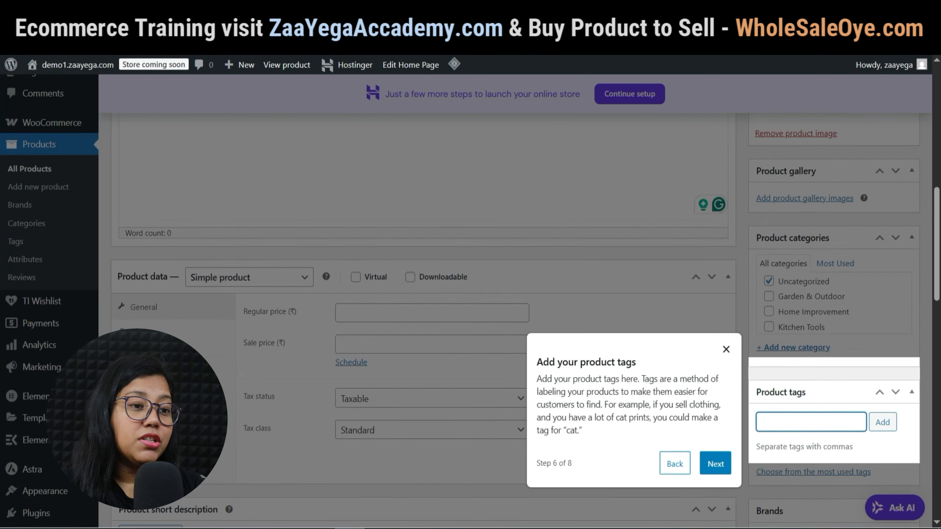
{"action": "left_click", "coordinate": [896, 484]}
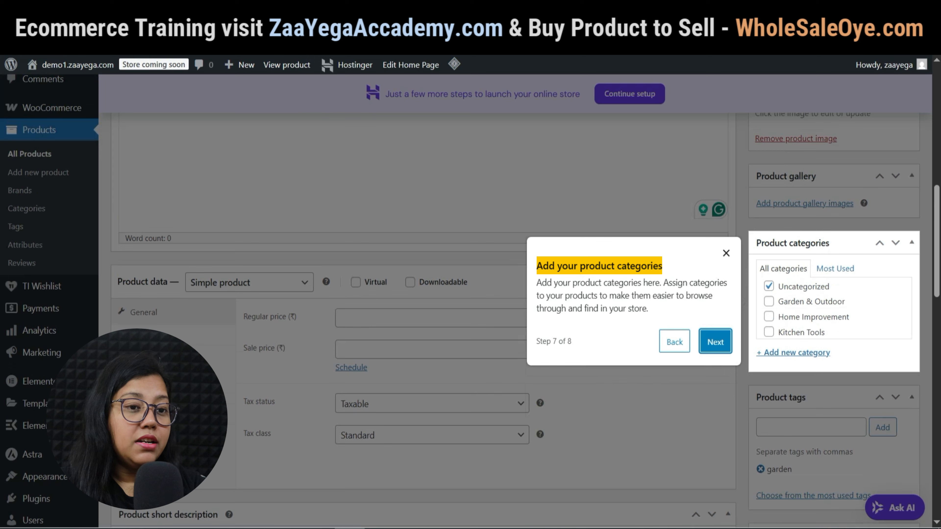
{"action": "left_click", "coordinate": [768, 302]}
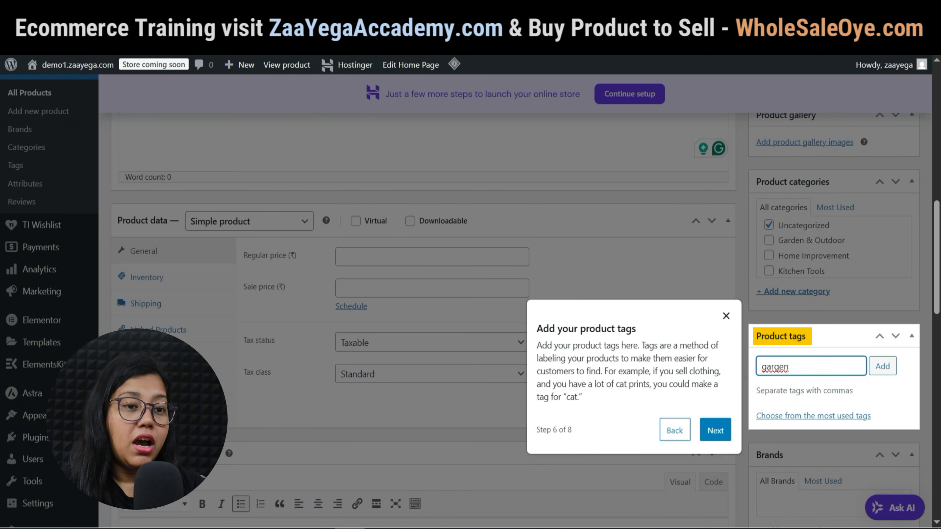
{"action": "key", "text": "BackSpace"}
{"action": "key", "text": "BackSpace"}
{"action": "key", "text": "BackSpace"}
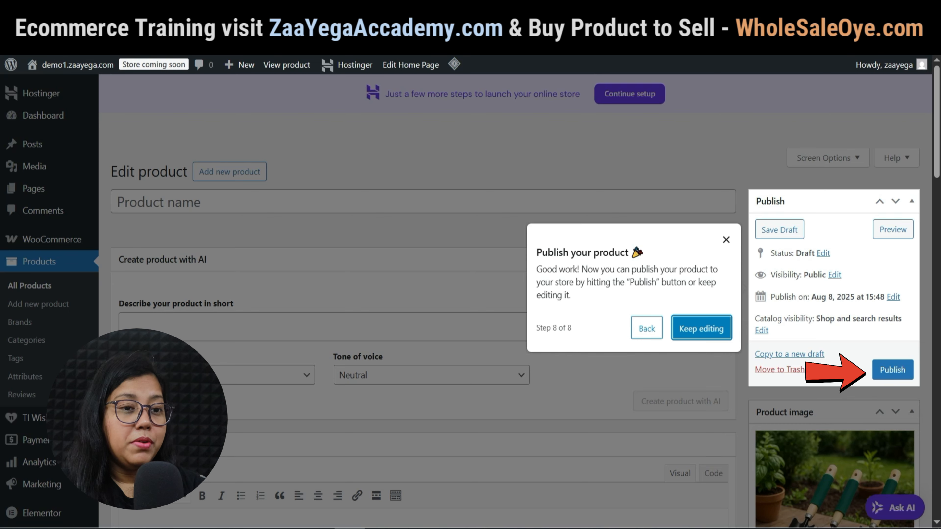
{"action": "scroll", "coordinate": [426, 296], "scroll_direction": "down", "scroll_amount": 5}
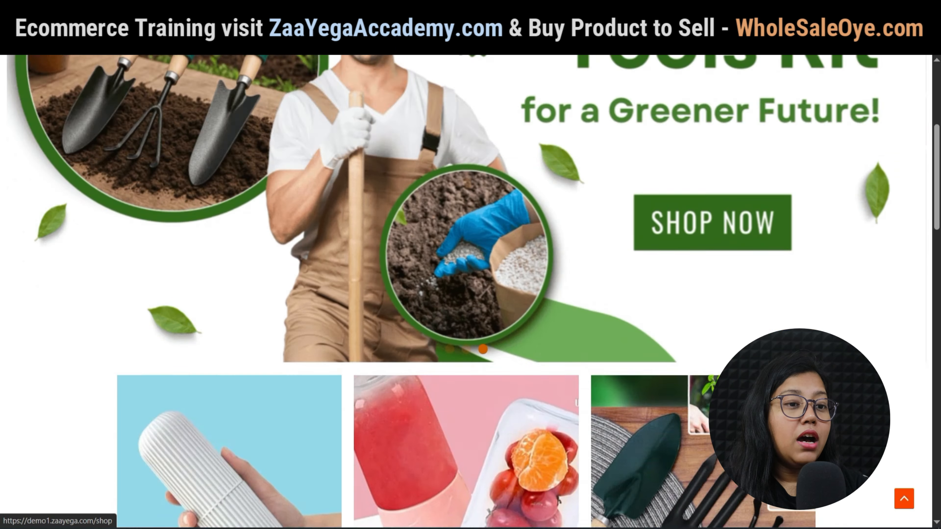
Scroll through the Smart Portable Electric USB Juice Maker page past its related products.
{"action": "scroll", "coordinate": [471, 292], "scroll_direction": "down", "scroll_amount": 10}
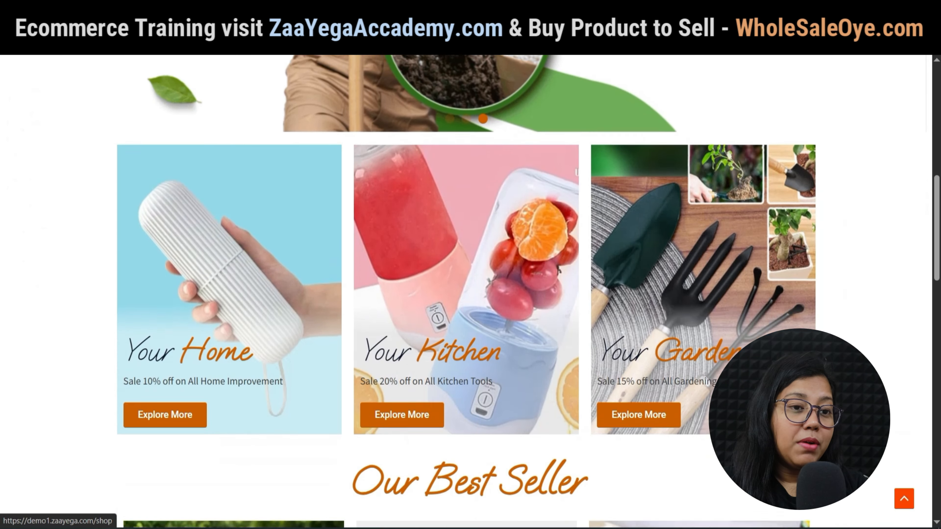
{"action": "scroll", "coordinate": [470, 292], "scroll_direction": "down", "scroll_amount": 4}
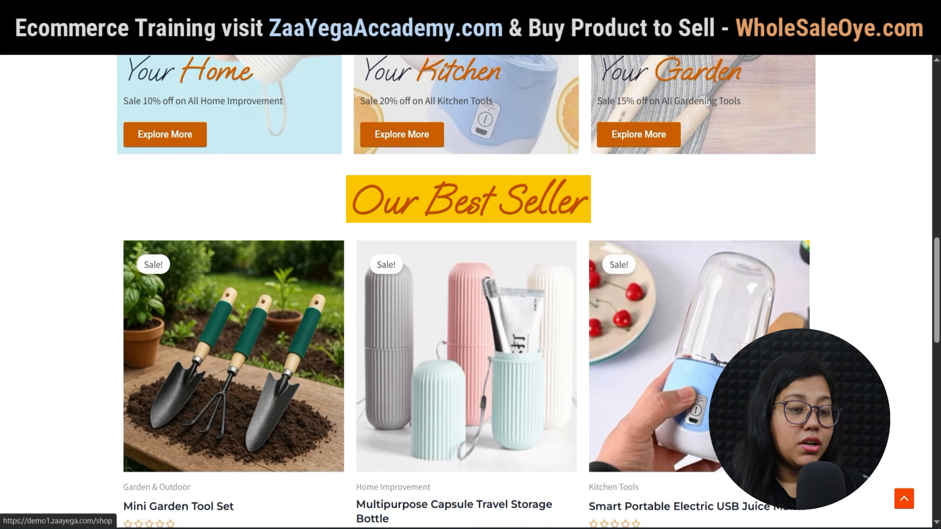
{"action": "scroll", "coordinate": [471, 293], "scroll_direction": "down", "scroll_amount": 3}
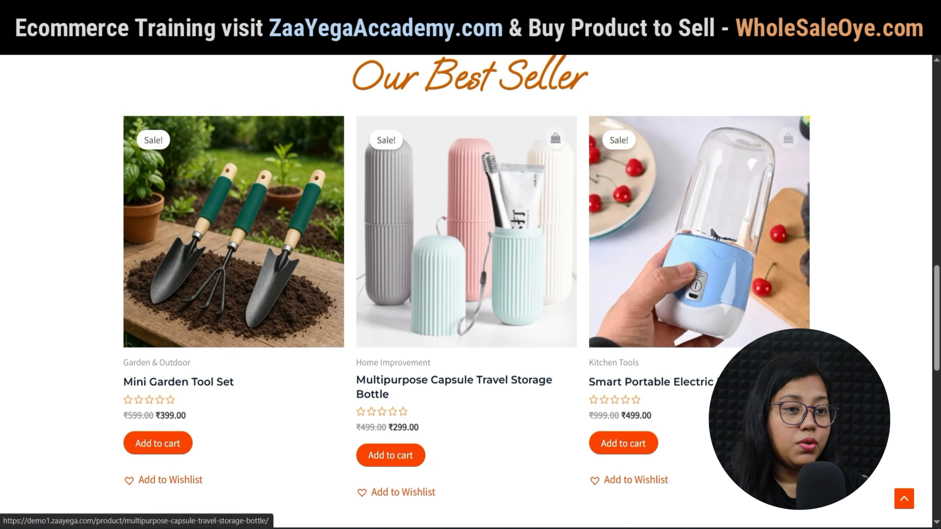
{"action": "scroll", "coordinate": [470, 292], "scroll_direction": "up", "scroll_amount": 5}
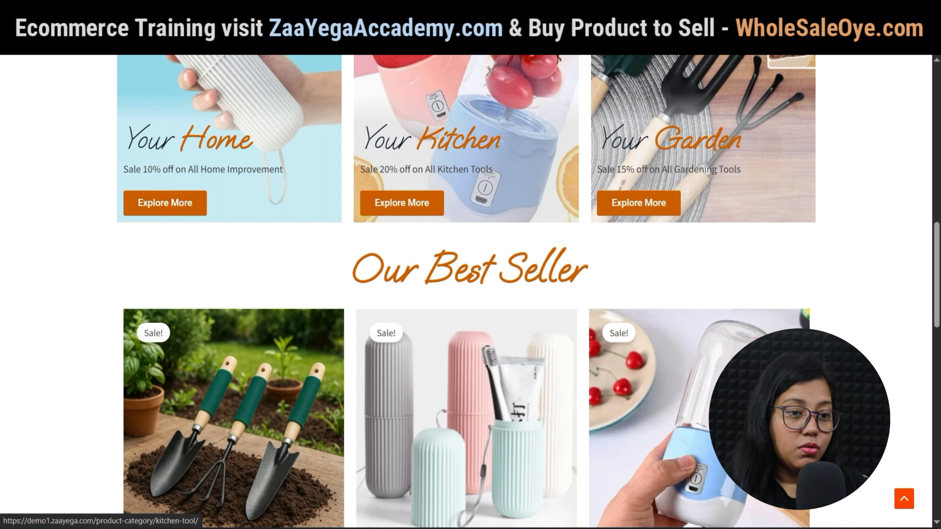
{"action": "scroll", "coordinate": [470, 293], "scroll_direction": "up", "scroll_amount": 5}
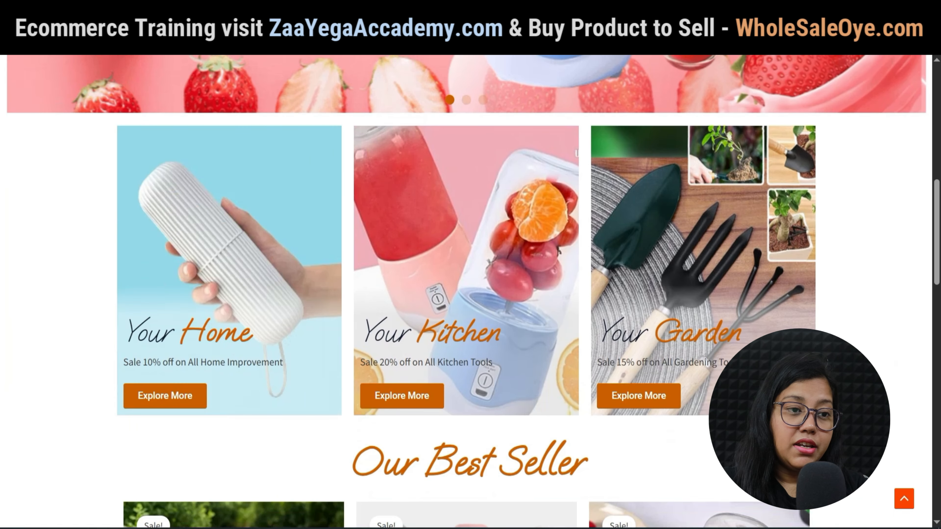
Open the Kitchen Tools category from the storefront and browse its listed products.
{"action": "left_click", "coordinate": [450, 393]}
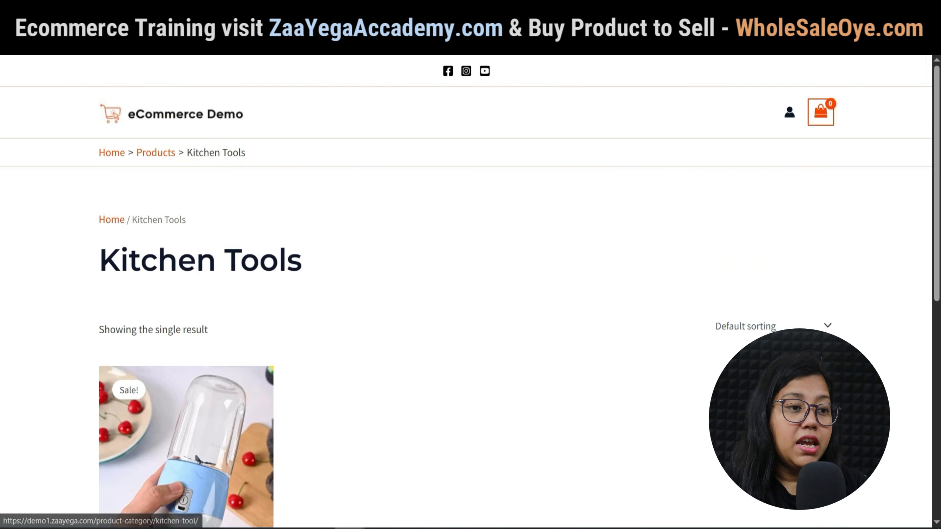
{"action": "scroll", "coordinate": [470, 293], "scroll_direction": "down", "scroll_amount": 5}
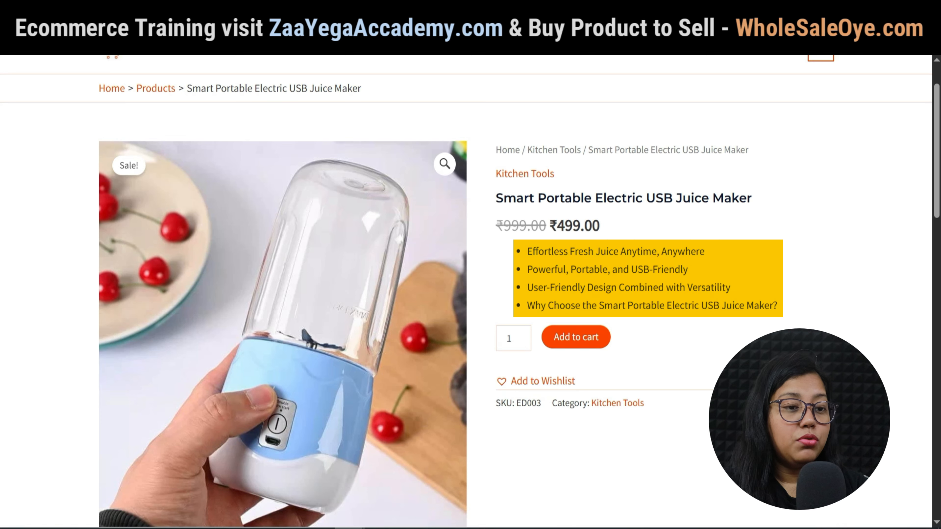
{"action": "scroll", "coordinate": [281, 289], "scroll_direction": "down", "scroll_amount": 3}
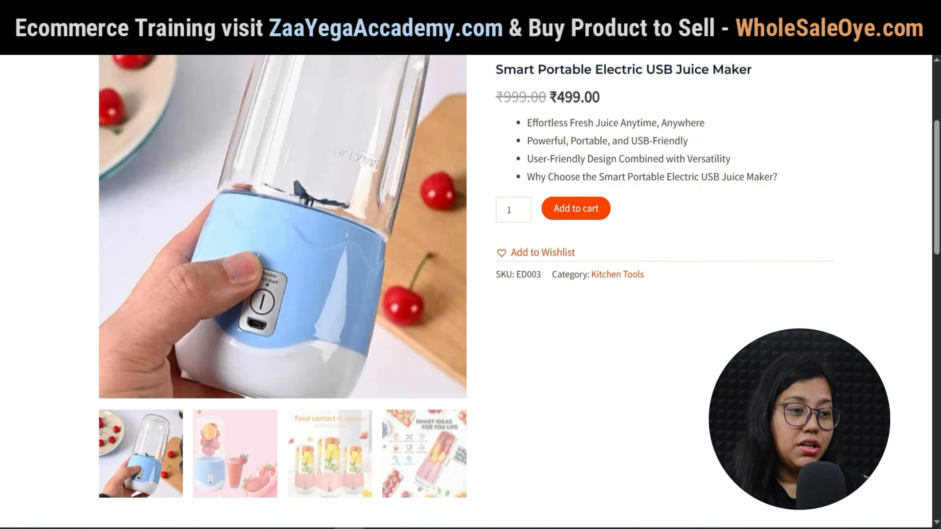
{"action": "scroll", "coordinate": [470, 286], "scroll_direction": "down", "scroll_amount": 10}
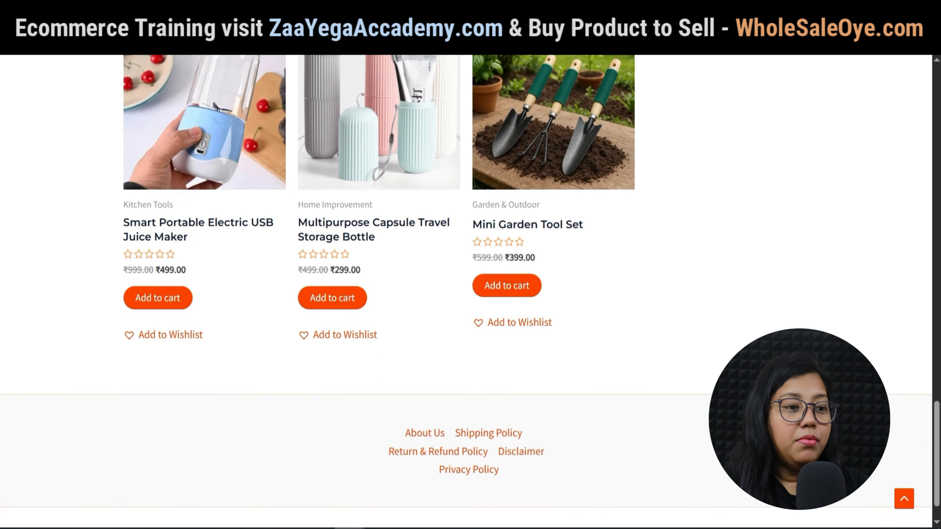
{"action": "scroll", "coordinate": [470, 286], "scroll_direction": "up", "scroll_amount": 2}
{"action": "scroll", "coordinate": [470, 286], "scroll_direction": "up", "scroll_amount": 3}
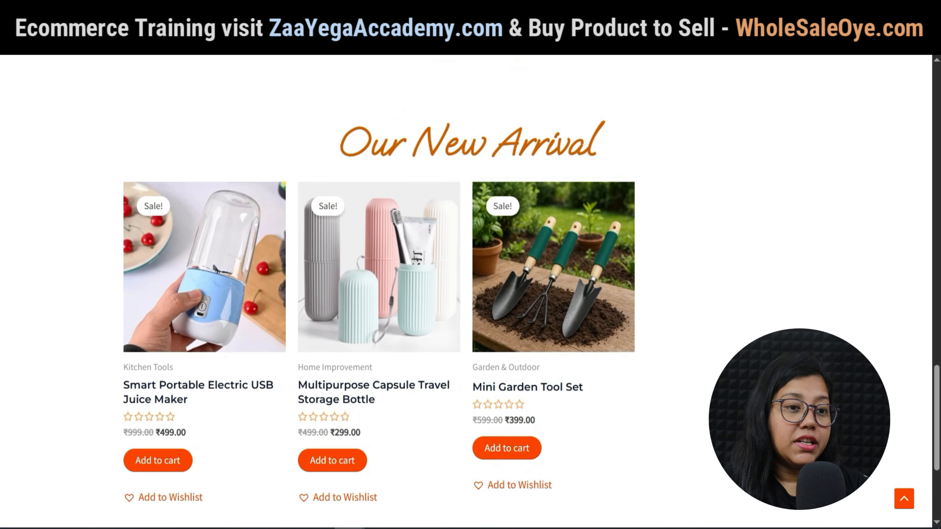
Add the Multipurpose Capsule Travel Storage Bottle to the cart and check the ₹352.82 cart total.
{"action": "scroll", "coordinate": [333, 408], "scroll_direction": "down", "scroll_amount": 2}
{"action": "left_click", "coordinate": [332, 396]}
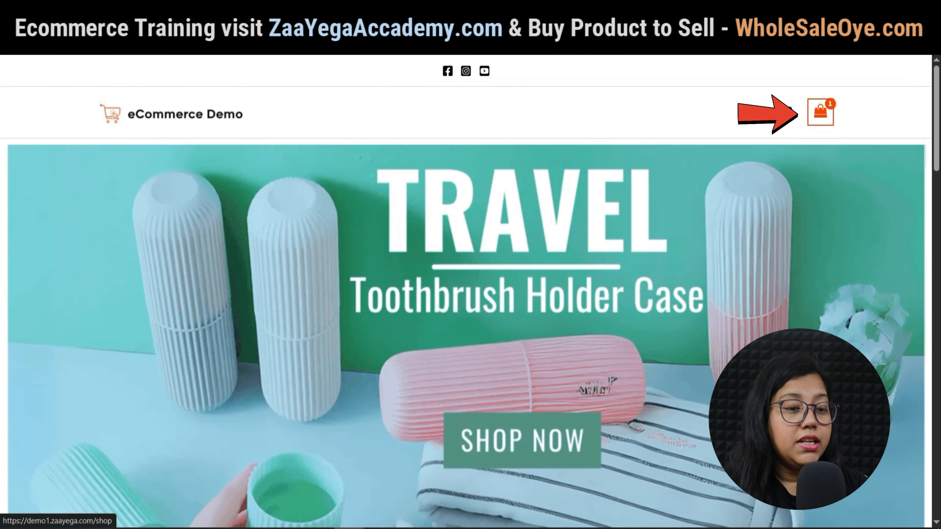
{"action": "mouse_move", "coordinate": [819, 112]}
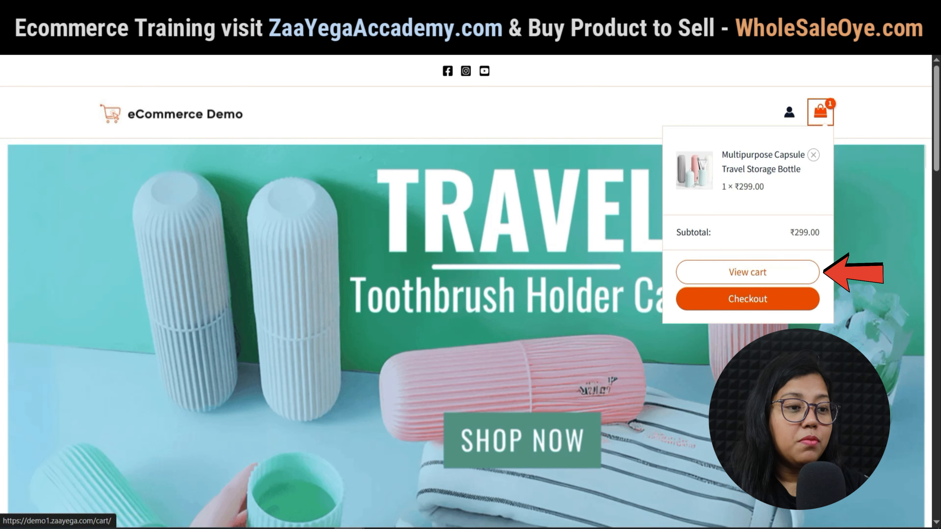
{"action": "left_click", "coordinate": [747, 272]}
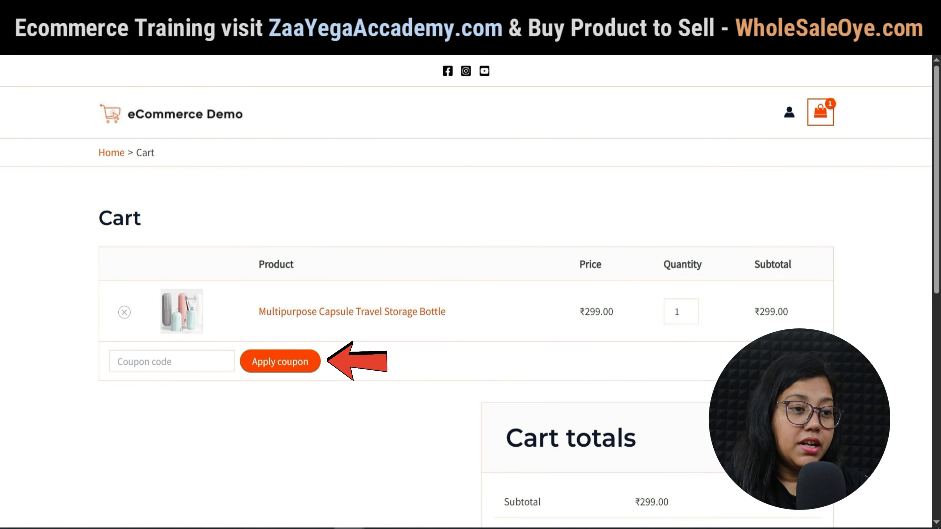
{"action": "scroll", "coordinate": [471, 293], "scroll_direction": "down", "scroll_amount": 5}
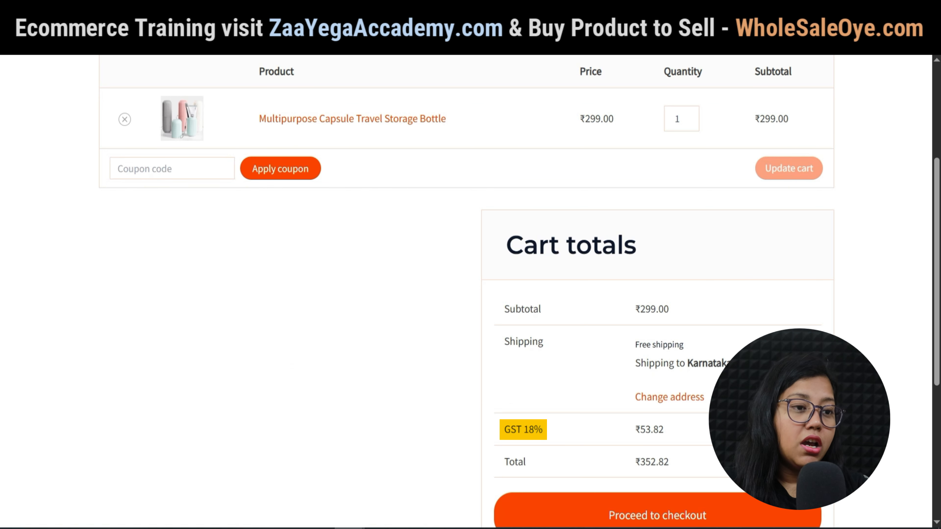
{"action": "scroll", "coordinate": [470, 292], "scroll_direction": "down", "scroll_amount": 2}
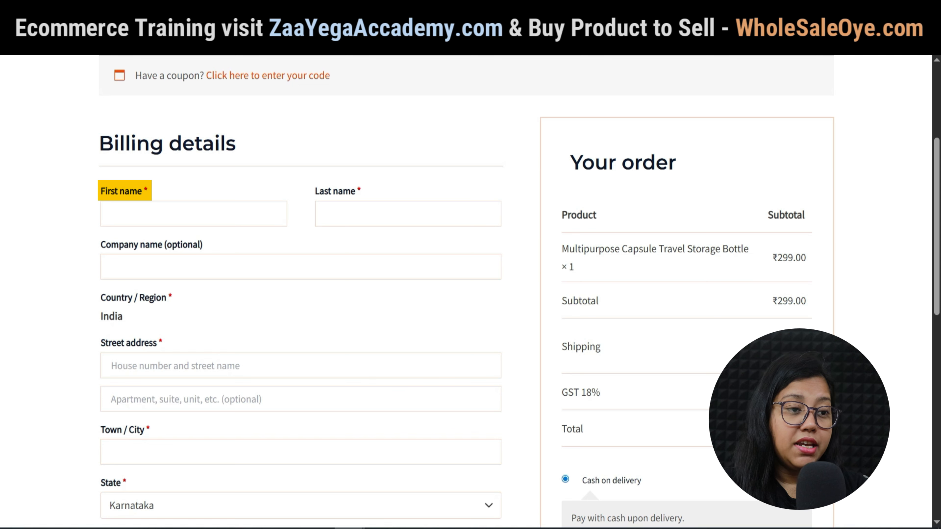
Fill in the customer's first and last name and 'test order' as the street address.
{"action": "scroll", "coordinate": [470, 293], "scroll_direction": "down", "scroll_amount": 4}
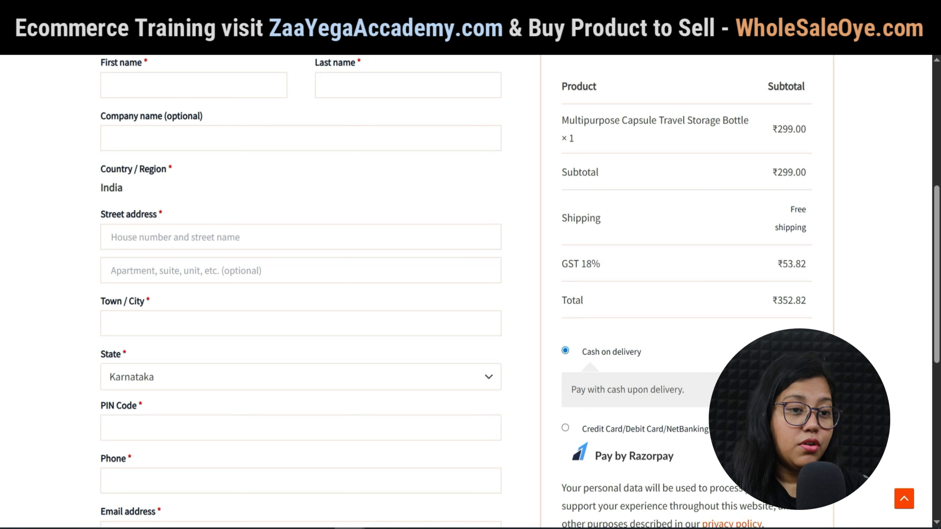
{"action": "scroll", "coordinate": [470, 293], "scroll_direction": "down", "scroll_amount": 4}
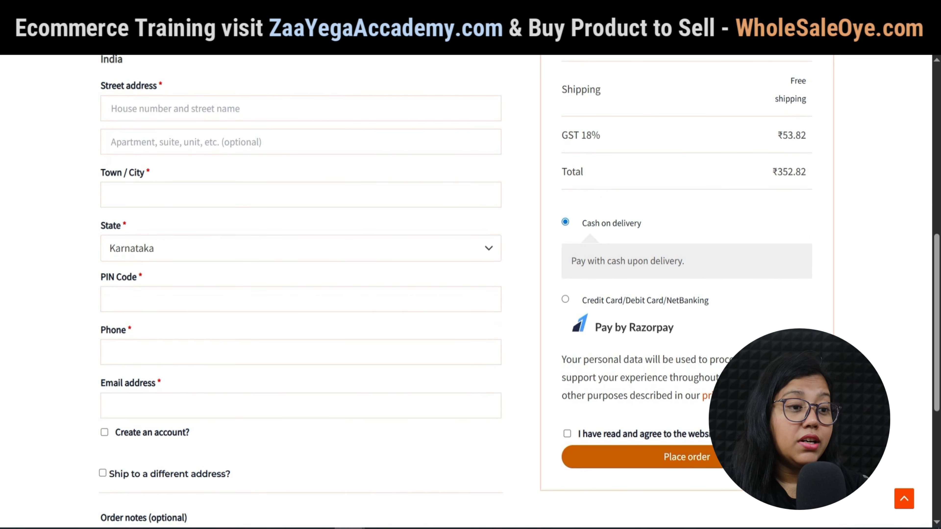
{"action": "scroll", "coordinate": [470, 293], "scroll_direction": "up", "scroll_amount": 6}
{"action": "left_click", "coordinate": [194, 213]}
{"action": "left_click", "coordinate": [408, 212]}
{"action": "left_click", "coordinate": [301, 365]}
{"action": "type", "text": "test order"}
Enter the customer's phone number and e-mail address in the billing fields.
{"action": "left_click", "coordinate": [300, 452]}
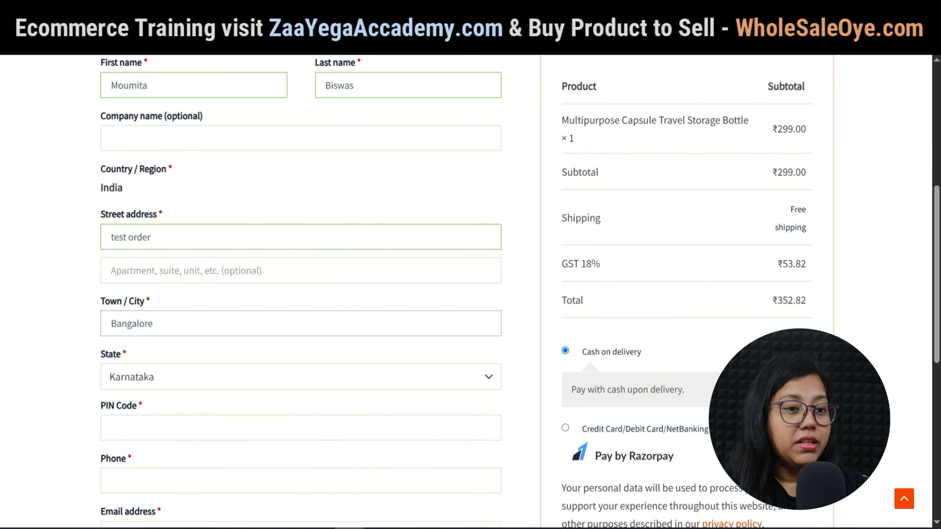
{"action": "scroll", "coordinate": [301, 293], "scroll_direction": "down", "scroll_amount": 1}
{"action": "left_click", "coordinate": [300, 470]}
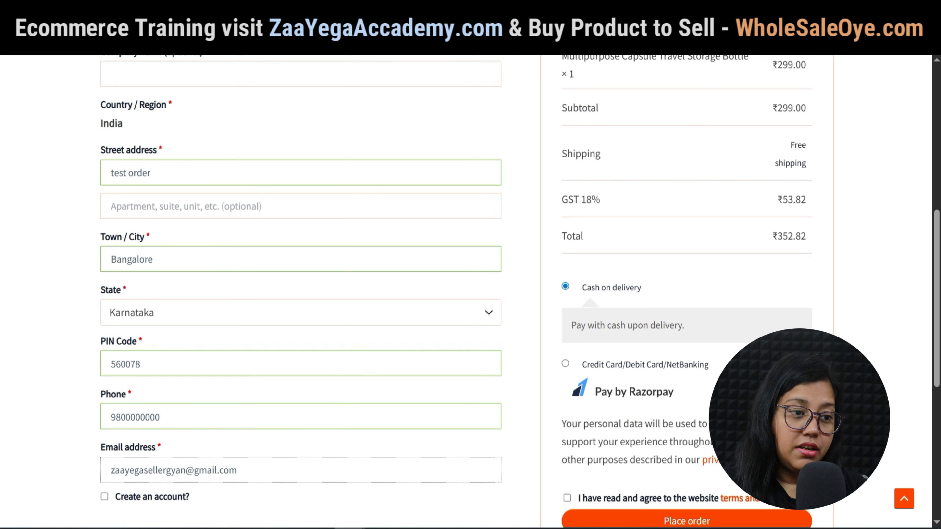
{"action": "scroll", "coordinate": [470, 293], "scroll_direction": "down", "scroll_amount": 5}
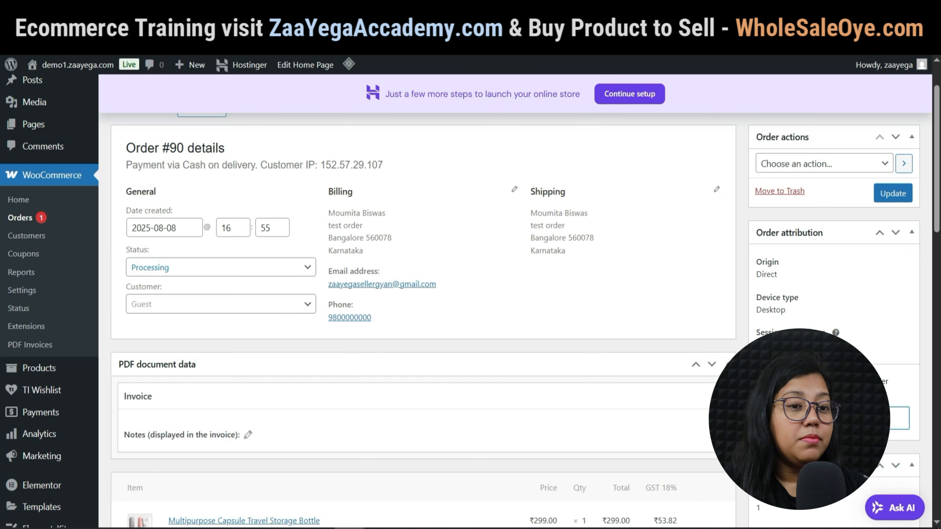
Look through order #90's status dropdown options, leaving it set to Processing.
{"action": "left_click", "coordinate": [221, 267]}
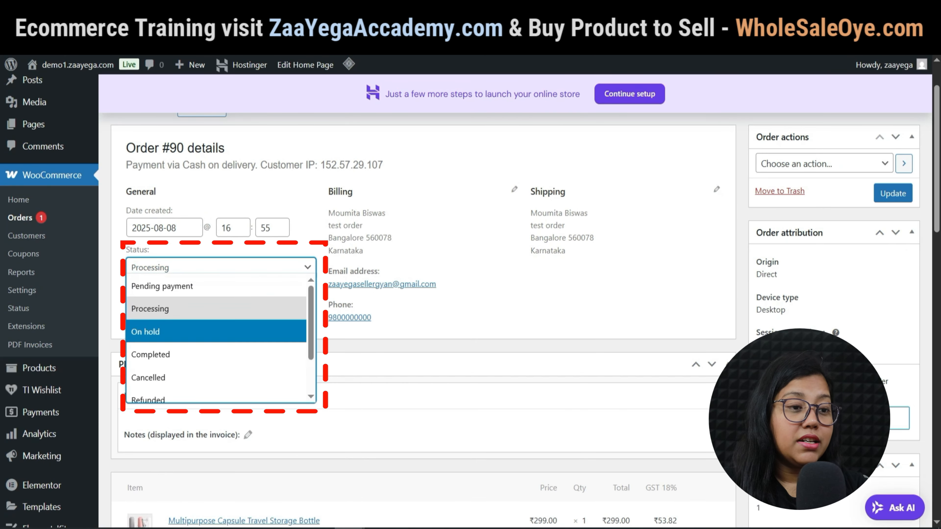
{"action": "scroll", "coordinate": [219, 347], "scroll_direction": "down", "scroll_amount": 2}
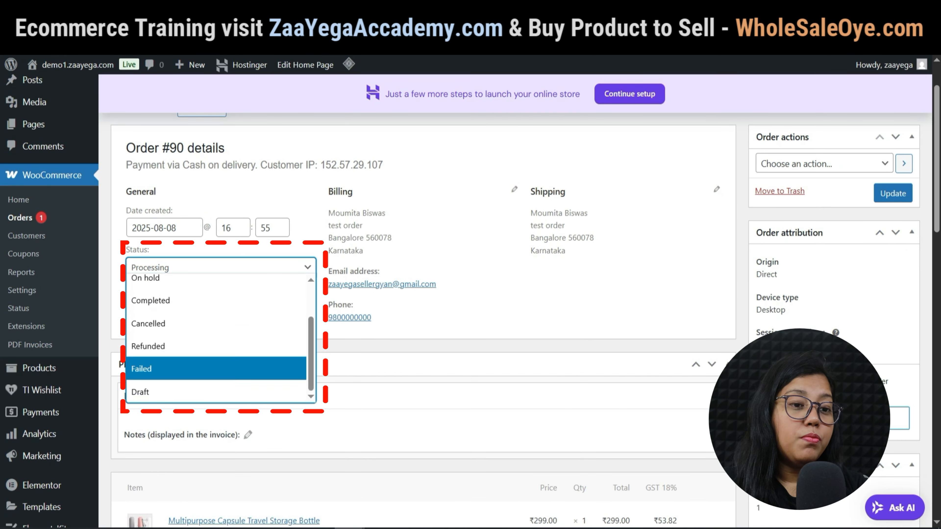
{"action": "scroll", "coordinate": [218, 333], "scroll_direction": "up", "scroll_amount": 2}
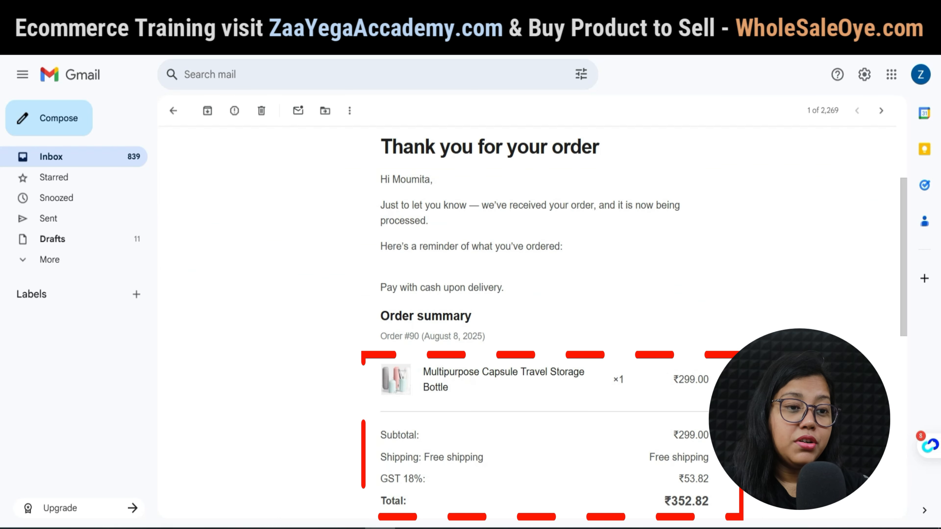
Scroll the order-received email down to the order #90 summary showing the ₹352.82 total.
{"action": "scroll", "coordinate": [529, 297], "scroll_direction": "down", "scroll_amount": 2}
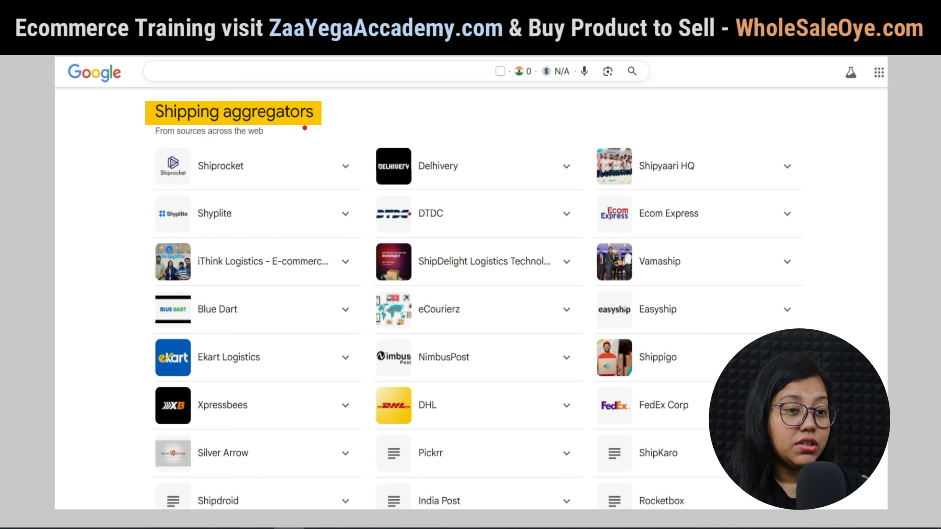
{"action": "left_click_drag", "start_coordinate": [304, 128], "coordinate": [383, 107]}
{"action": "left_click_drag", "start_coordinate": [305, 128], "coordinate": [298, 136]}
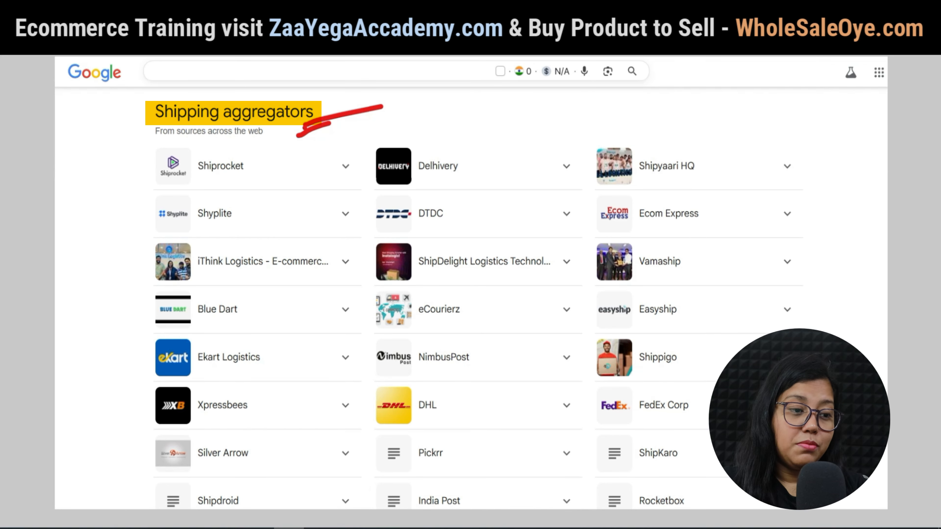
{"action": "left_click_drag", "start_coordinate": [248, 172], "coordinate": [281, 153]}
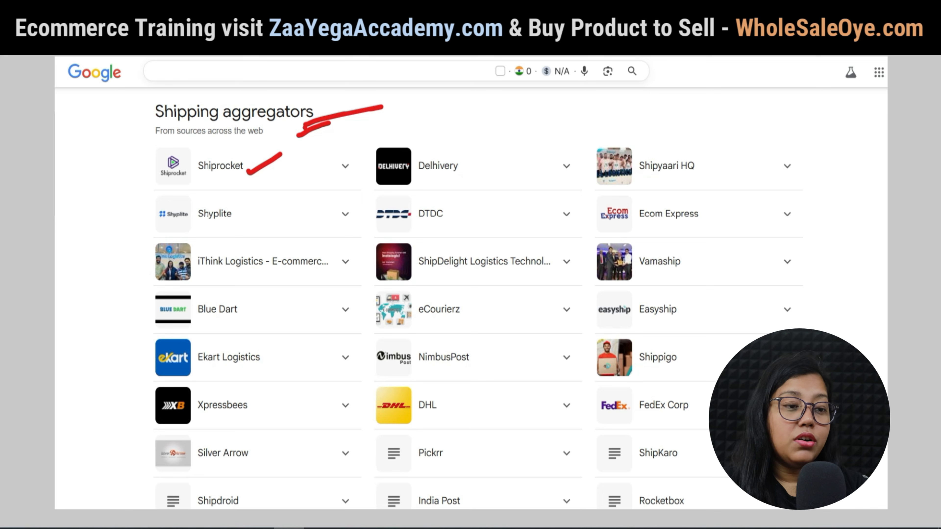
{"action": "left_click_drag", "start_coordinate": [261, 219], "coordinate": [298, 212]}
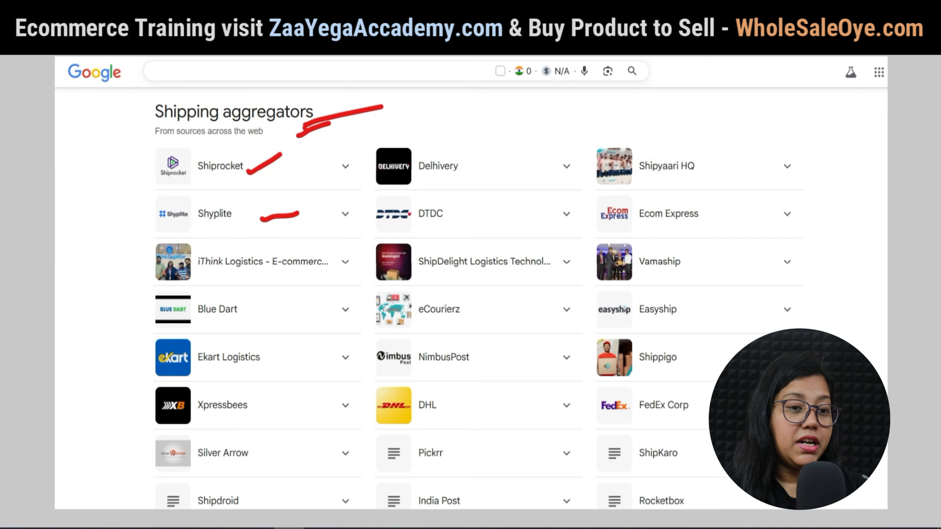
{"action": "left_click_drag", "start_coordinate": [259, 273], "coordinate": [307, 245]}
{"action": "left_click_drag", "start_coordinate": [462, 368], "coordinate": [516, 355]}
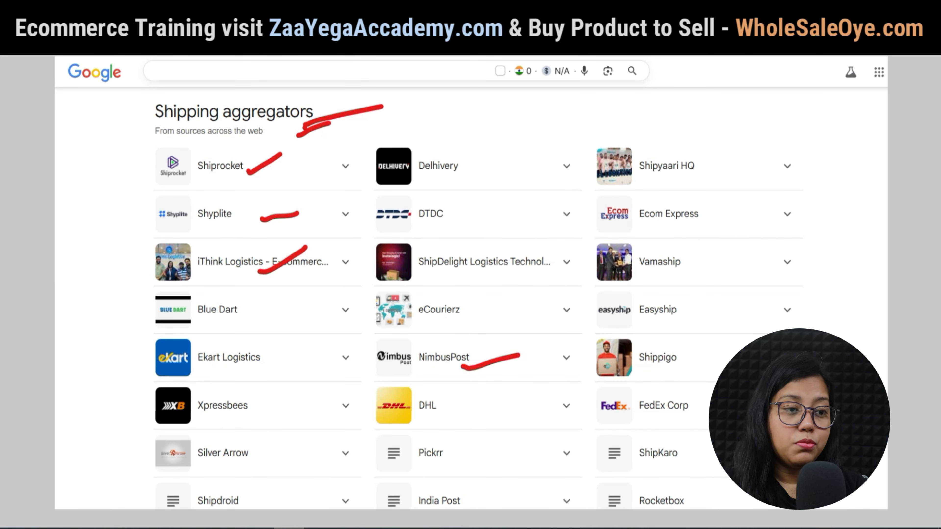
{"action": "mouse_move", "coordinate": [446, 459]}
{"action": "left_mouse_down"}
{"action": "mouse_move", "coordinate": [451, 464]}
{"action": "mouse_move", "coordinate": [469, 446]}
{"action": "left_mouse_up"}
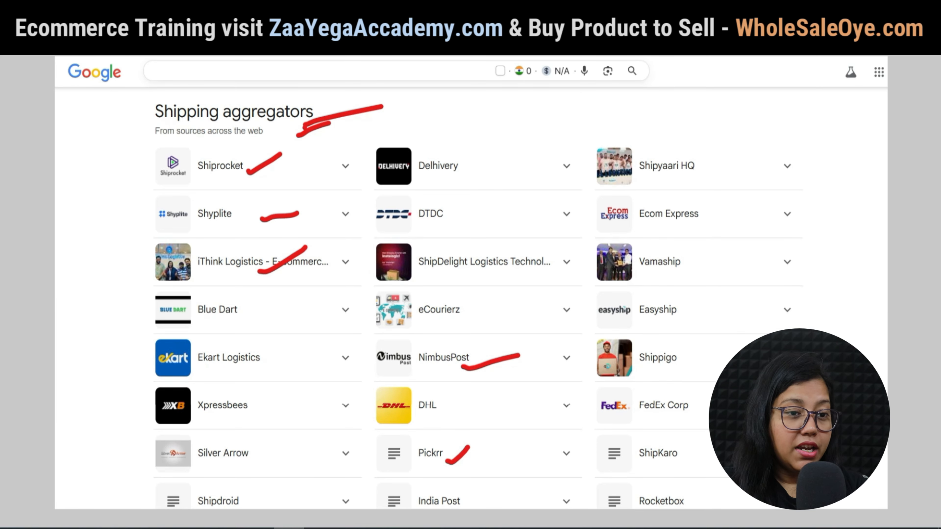
{"action": "left_click_drag", "start_coordinate": [122, 176], "coordinate": [135, 168]}
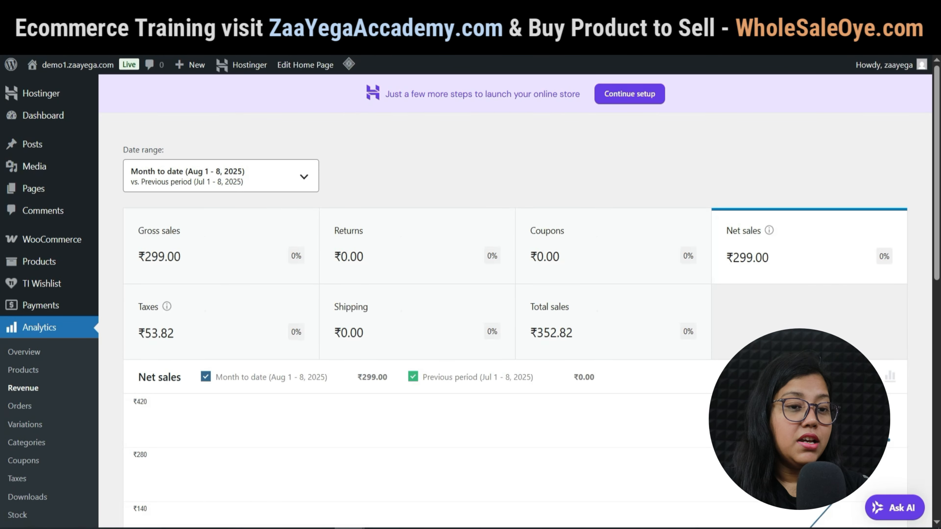
Scroll the Revenue report to the August 8, 2025 order: ₹299.00 net, ₹53.82 tax, ₹352.82 total.
{"action": "scroll", "coordinate": [515, 296], "scroll_direction": "down", "scroll_amount": 5}
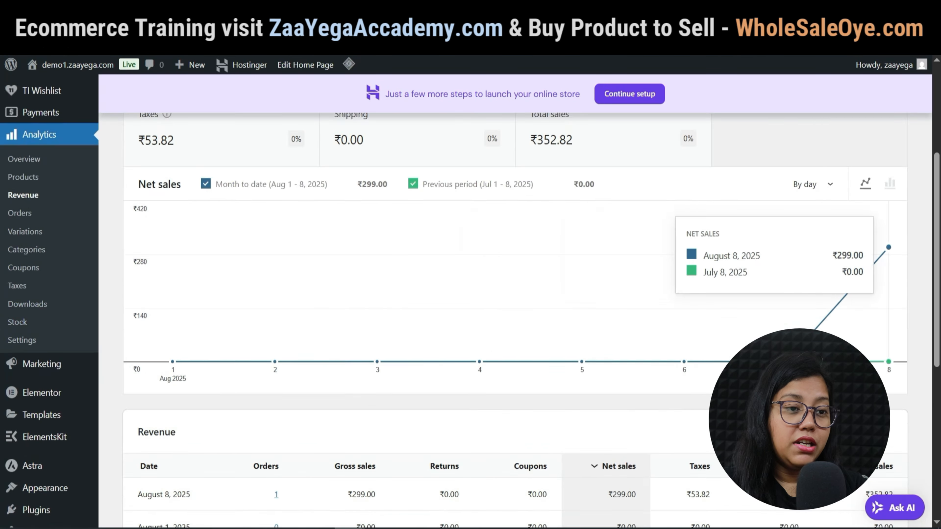
{"action": "scroll", "coordinate": [514, 297], "scroll_direction": "down", "scroll_amount": 3}
{"action": "scroll", "coordinate": [515, 296], "scroll_direction": "up", "scroll_amount": 7}
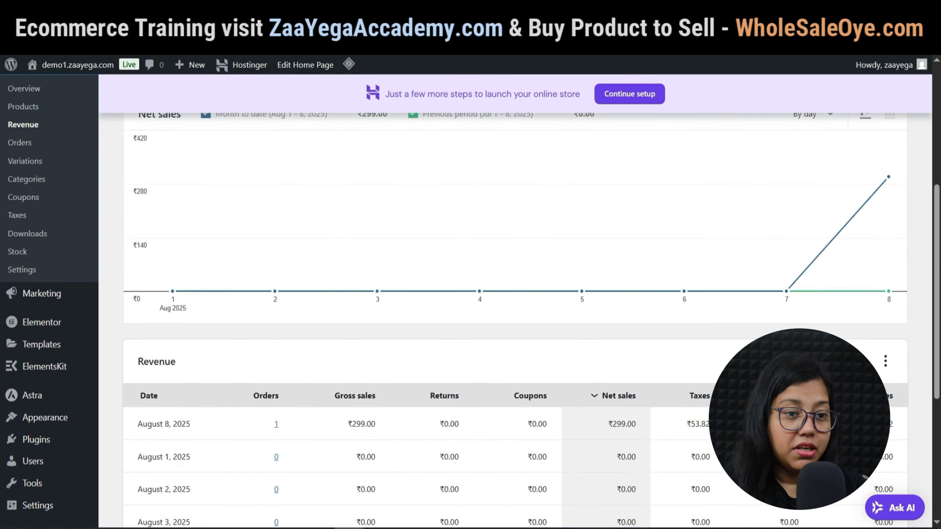
{"action": "scroll", "coordinate": [515, 296], "scroll_direction": "down", "scroll_amount": 4}
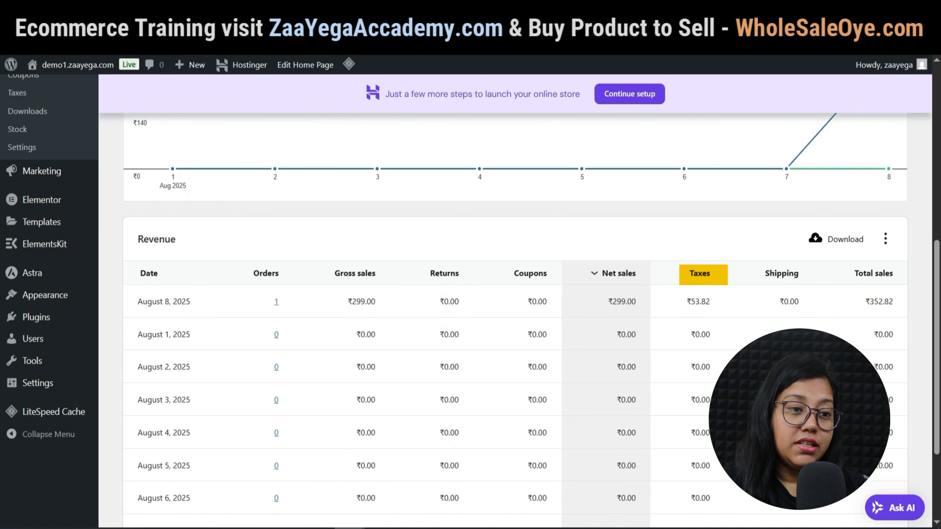